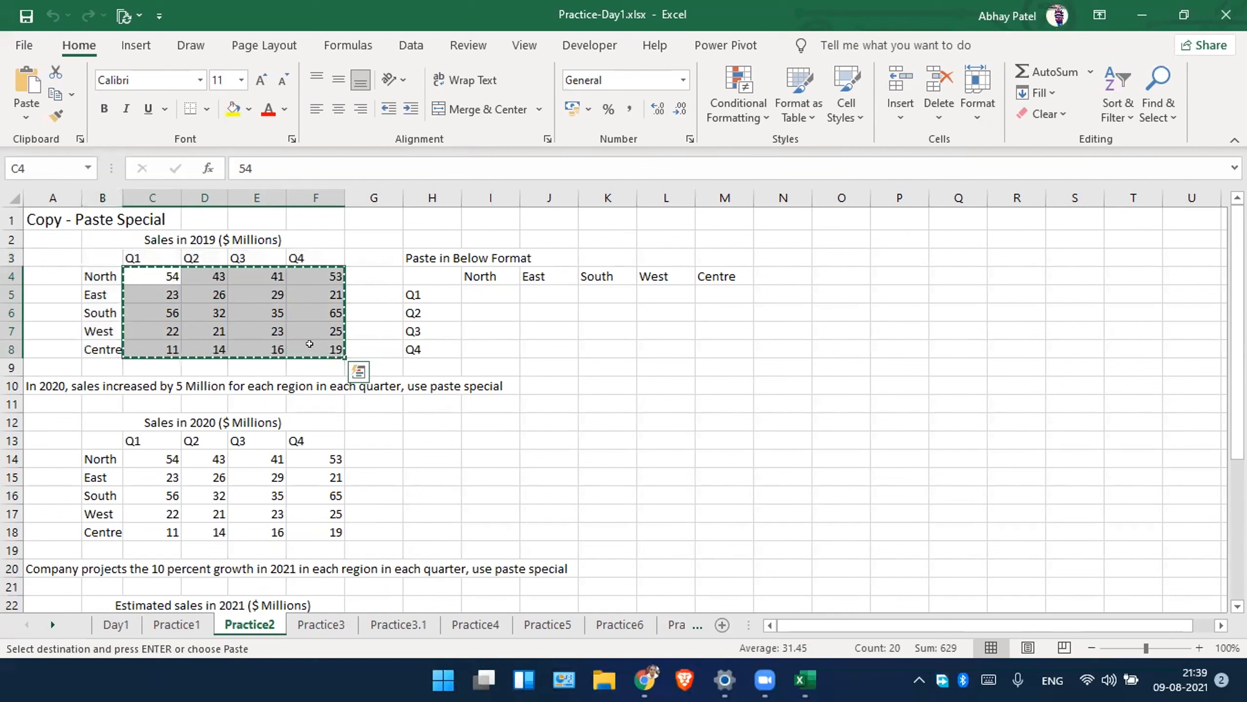
Paste the copied 2019 sales figures transposed into the region-by-quarter table starting at cell I5, using Paste Special.
left_click(484, 293)
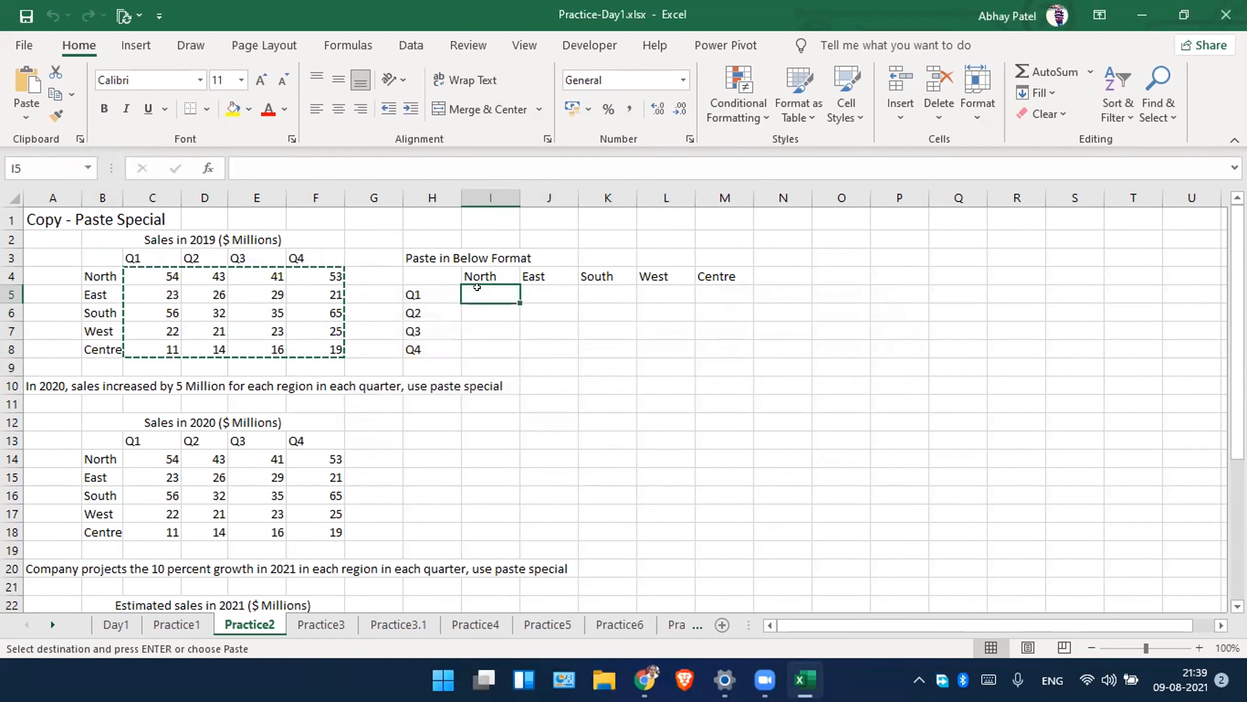
right_click(484, 293)
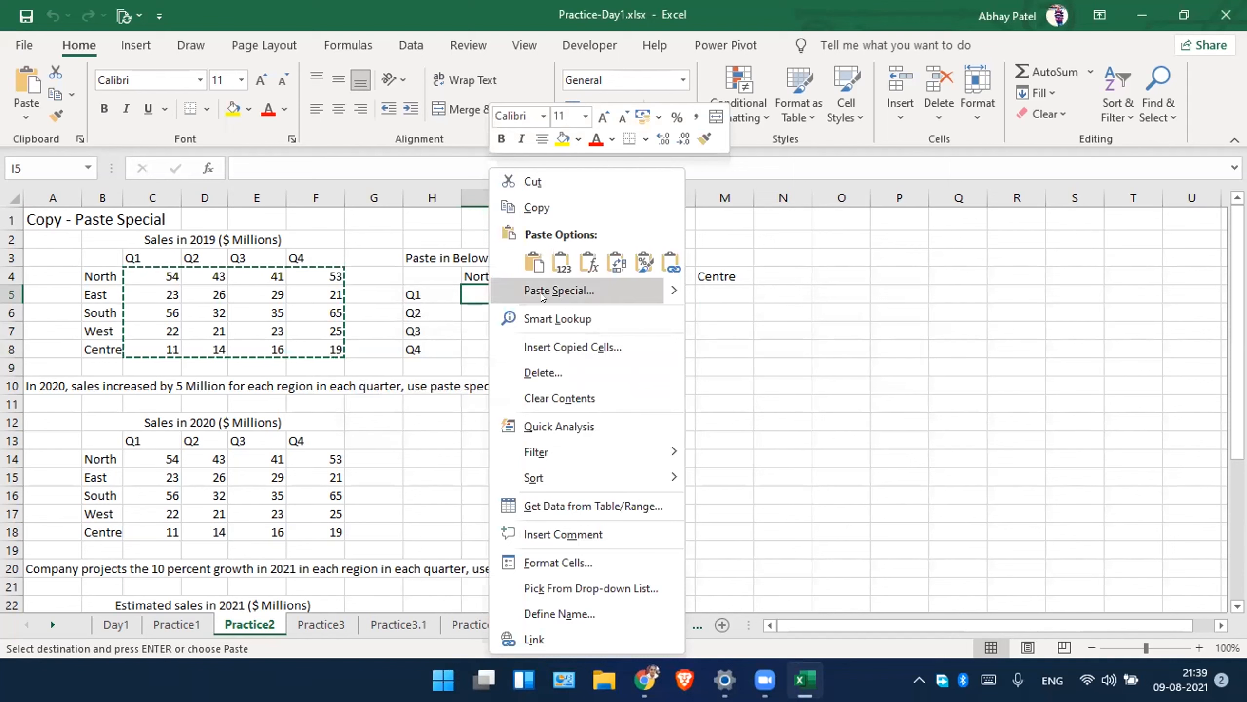
left_click(571, 294)
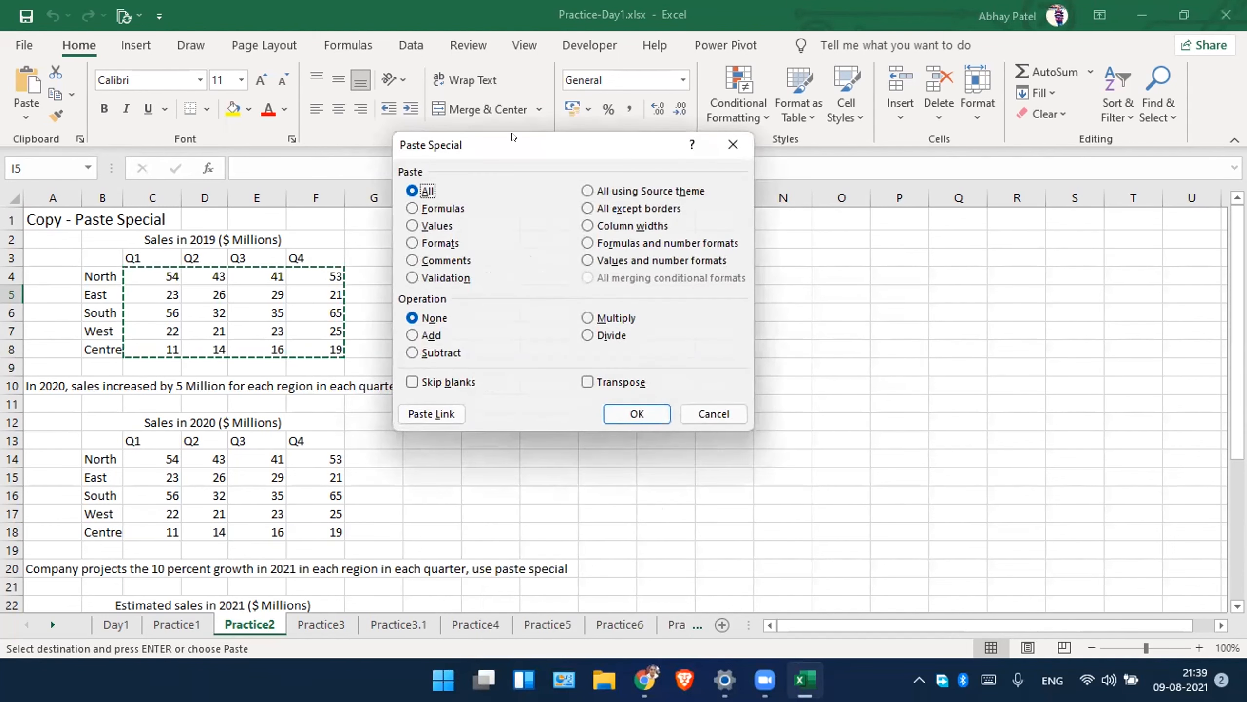
left_click_drag(513, 136, 522, 137)
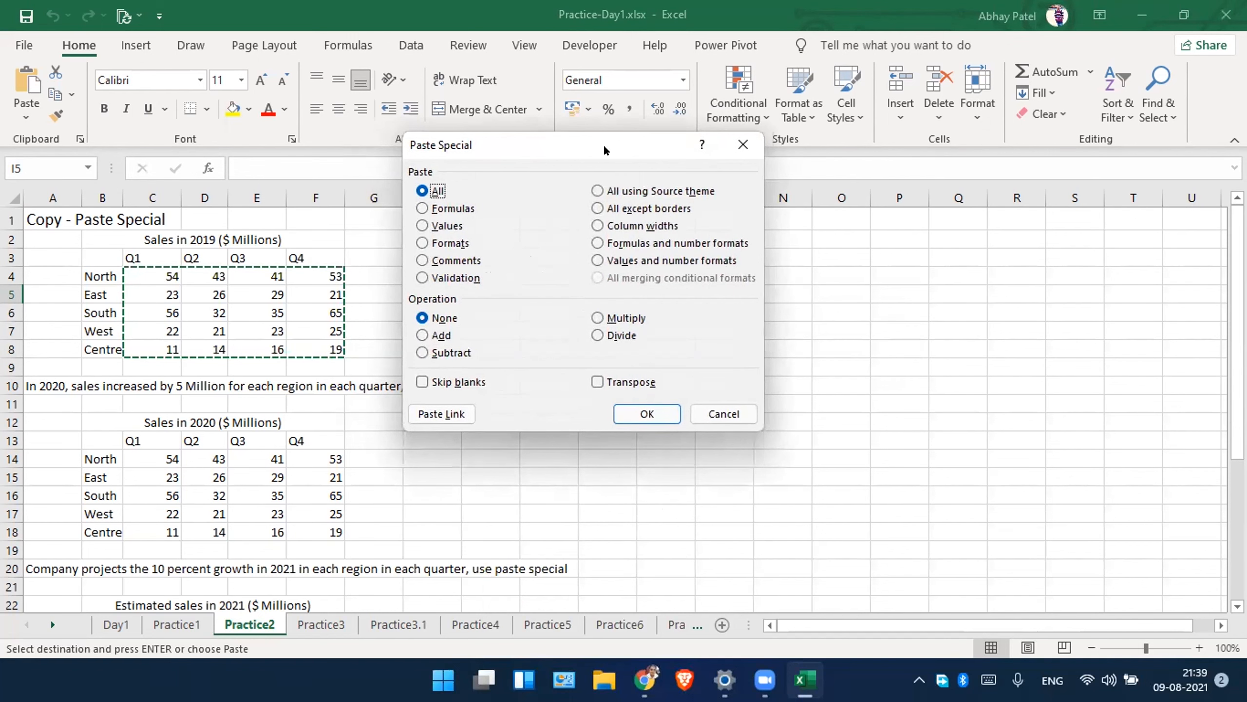
left_click_drag(603, 144, 943, 143)
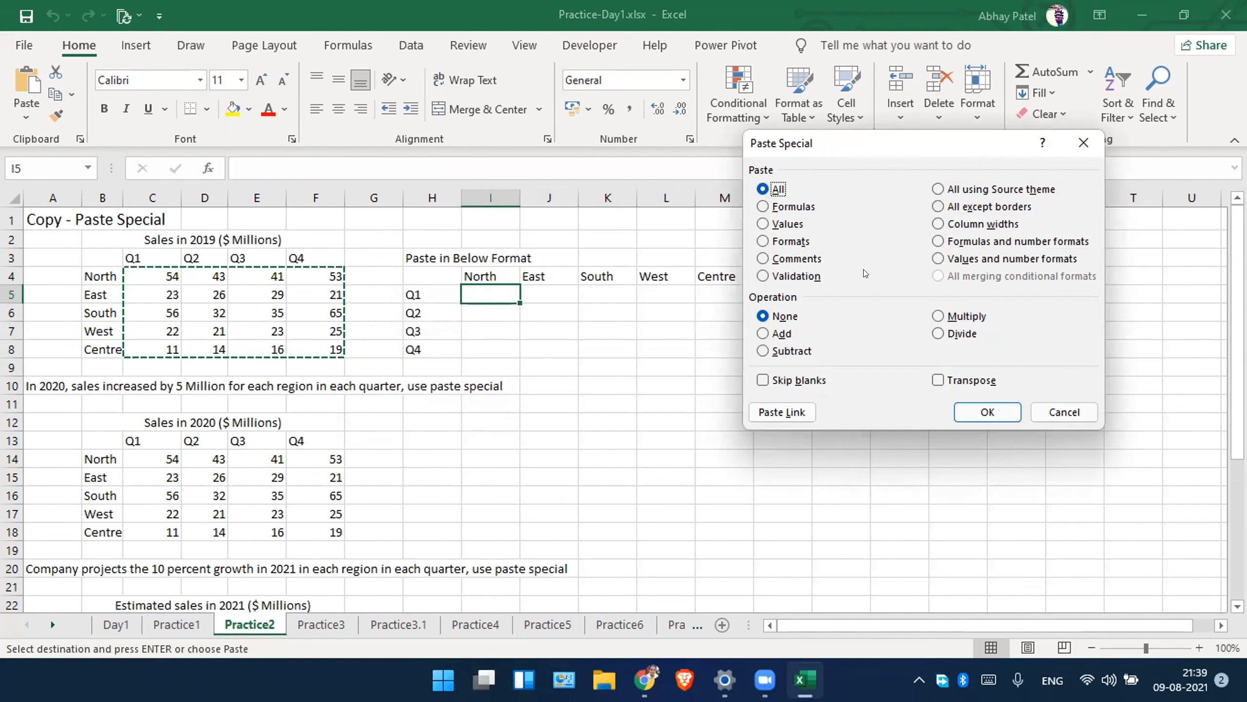
left_click(938, 381)
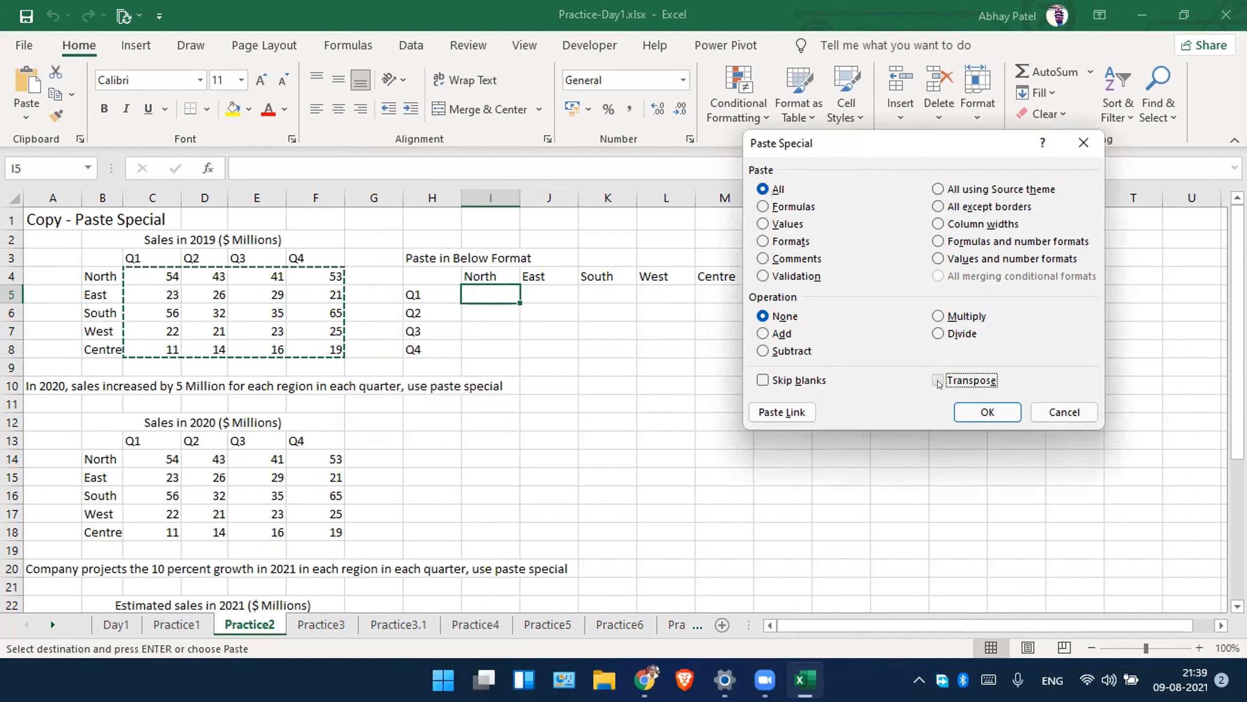
left_click(984, 413)
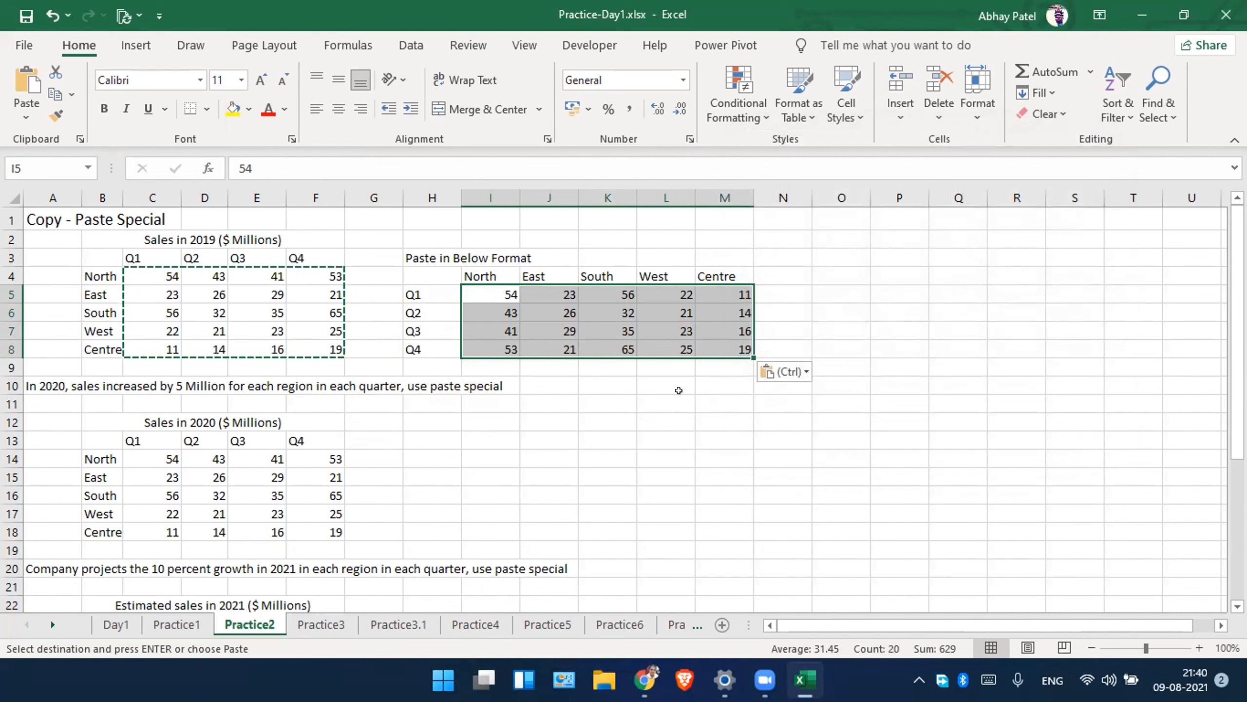
left_click(679, 390)
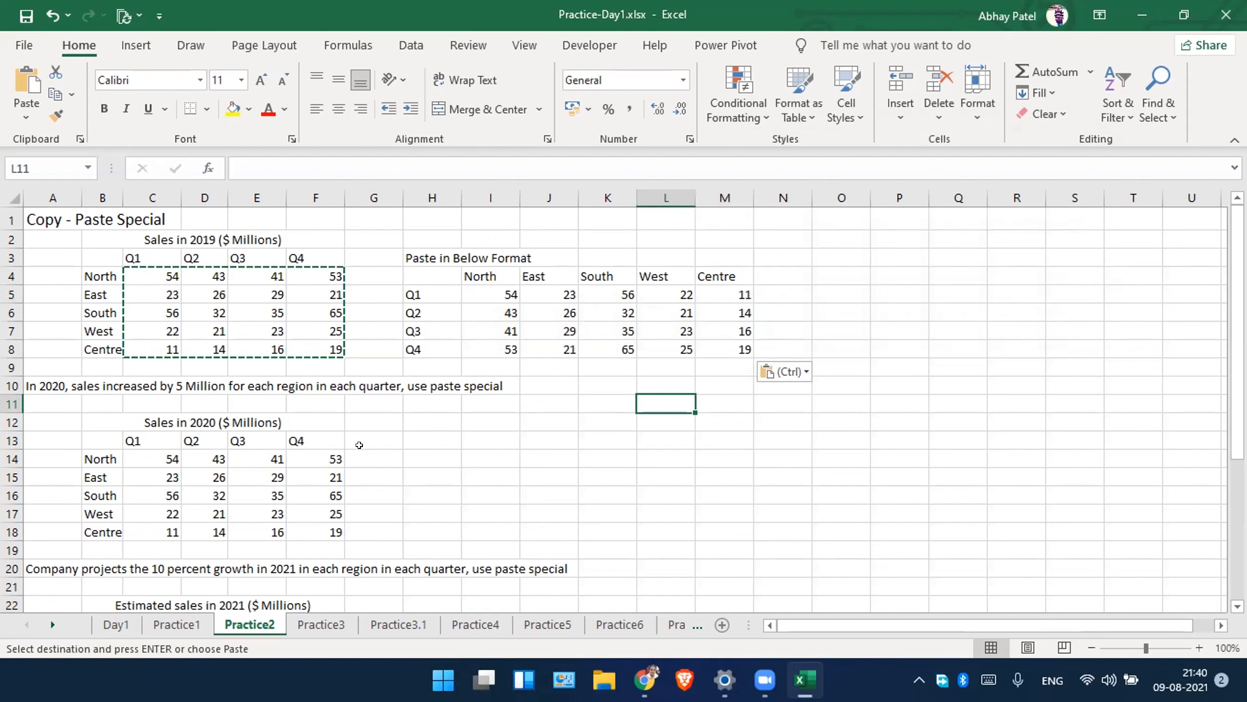
Enter 5 in cell I14 beside the 2020 sales table and copy that cell.
left_click(152, 457)
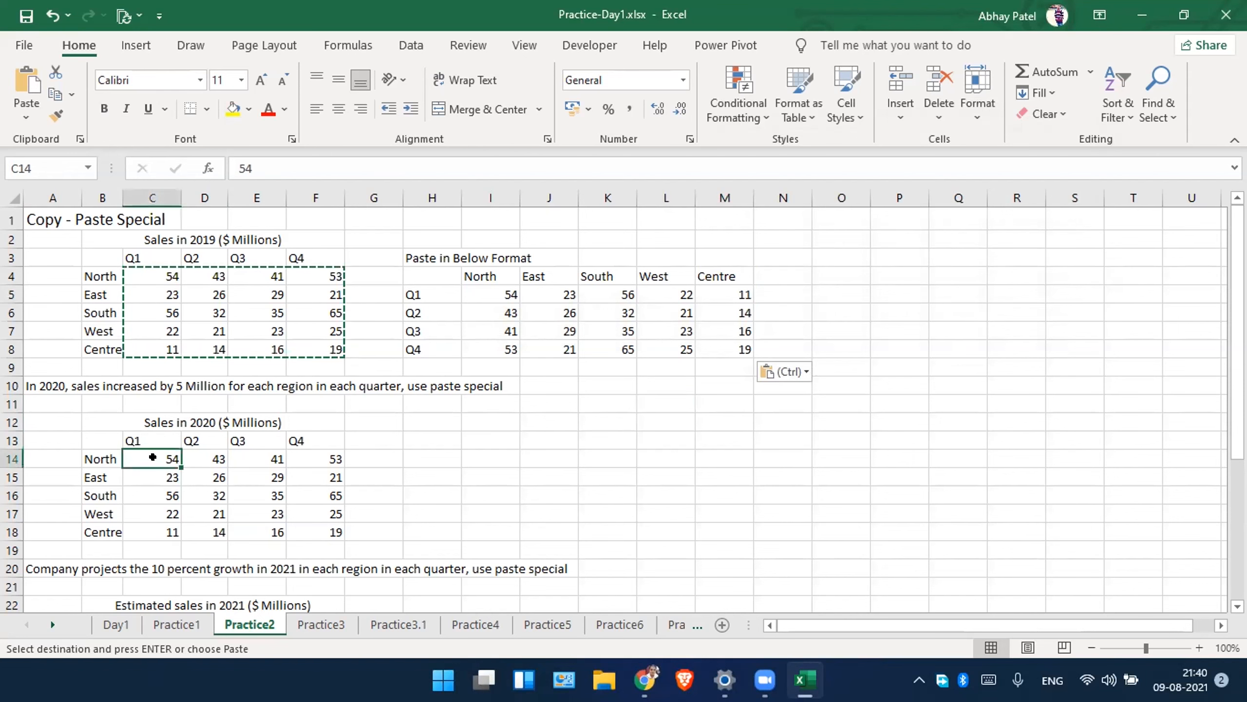
left_click(34, 385)
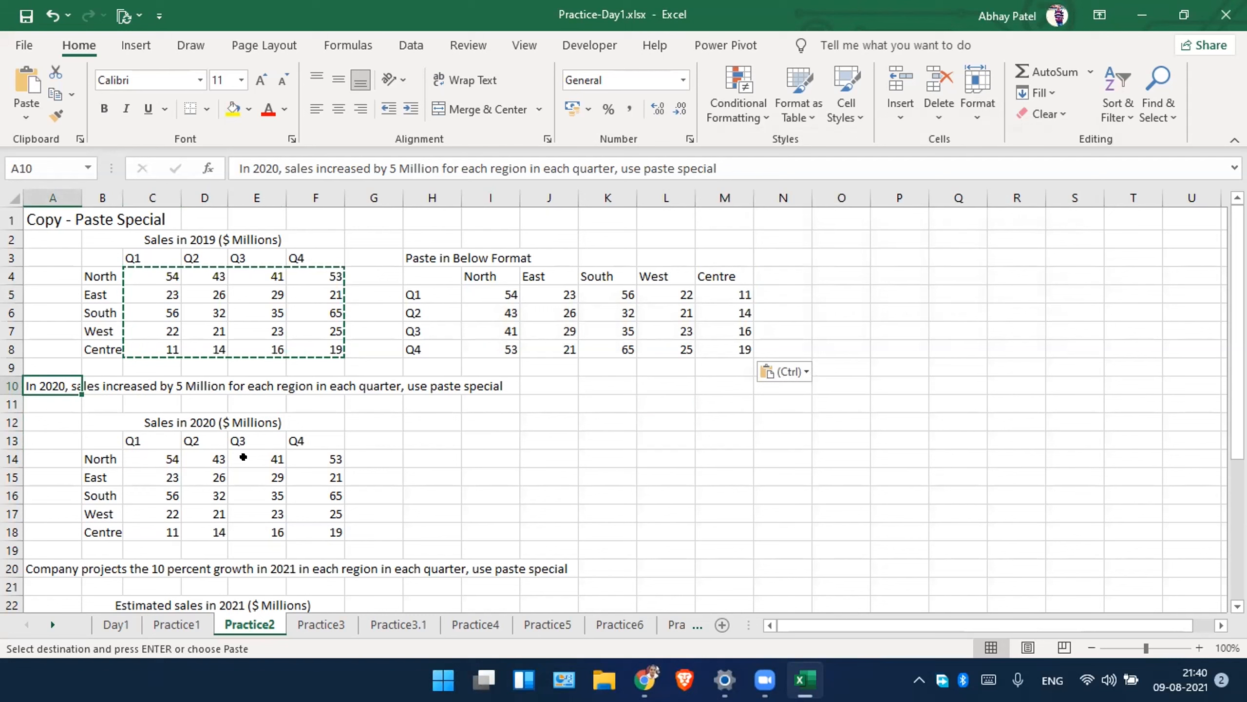
left_click(387, 430)
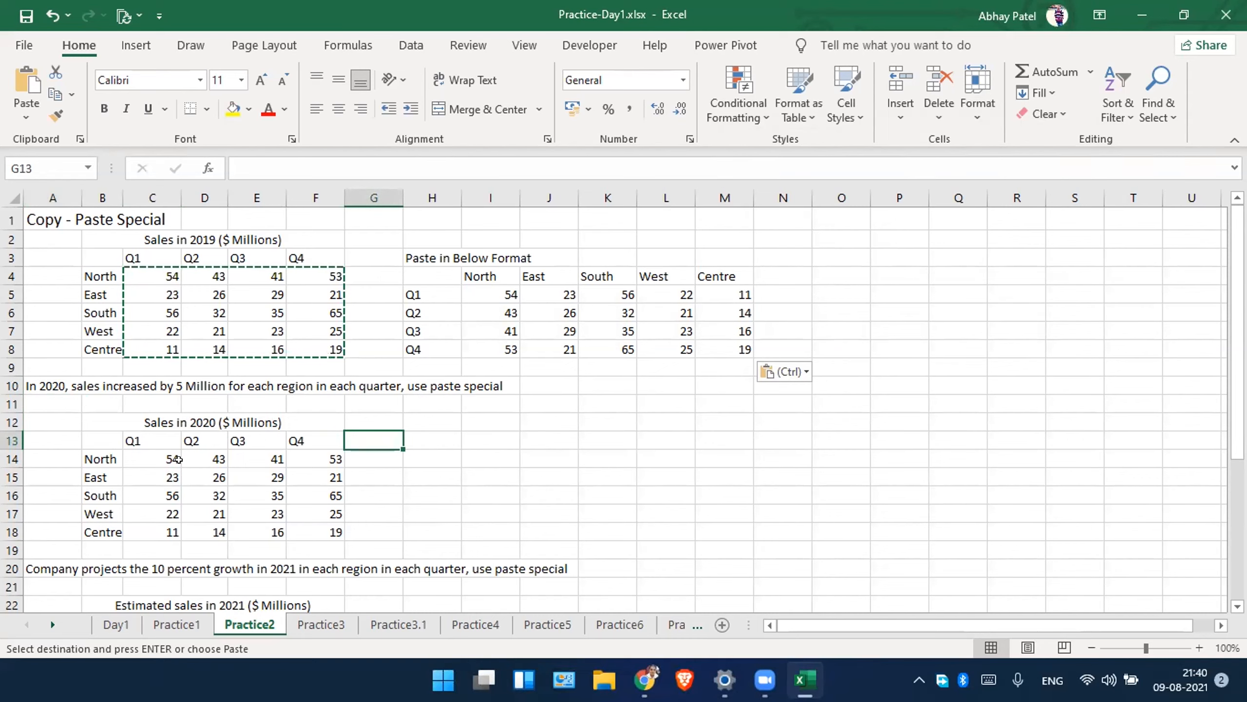
scroll(124, 399, "down", 1)
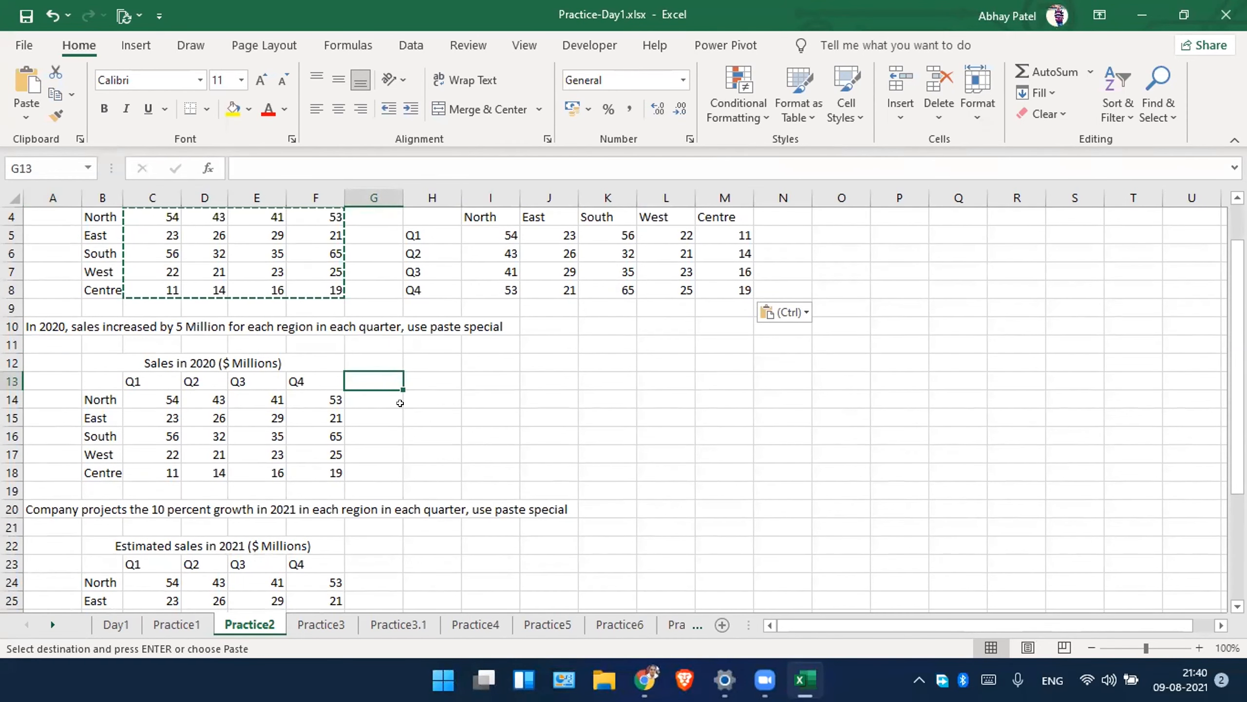
left_click(487, 399)
type("5")
key("ctrl+Return")
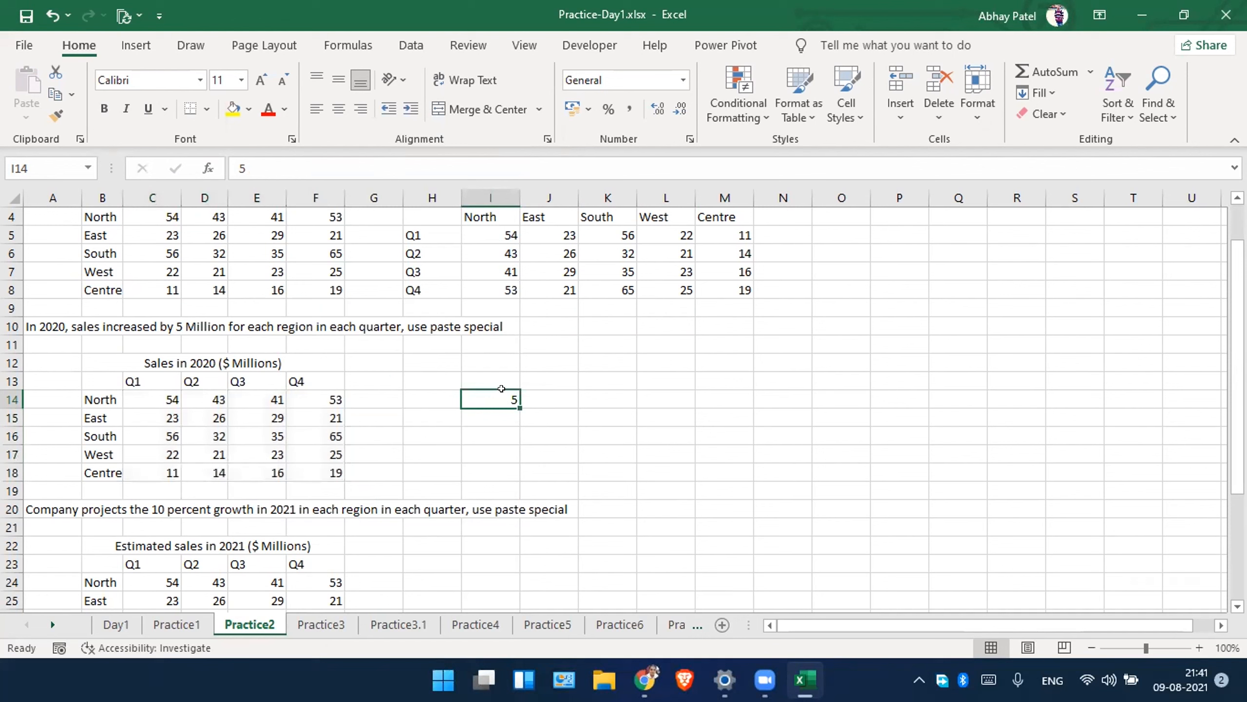
key("ctrl+c")
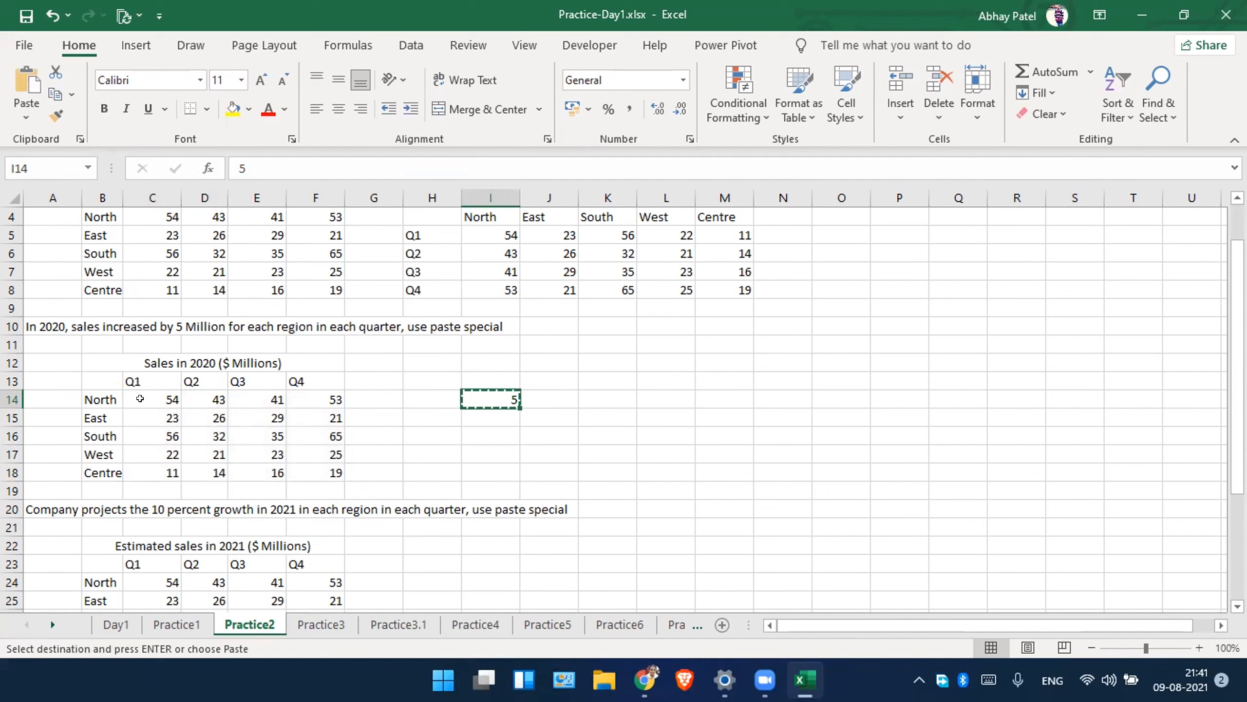
Try multiplying the 2020 sales figures in C14:F18 by the copied 5 with Paste Special, and undo it.
mouse_move(139, 399)
left_mouse_down()
mouse_move(275, 435)
mouse_move(315, 471)
left_mouse_up()
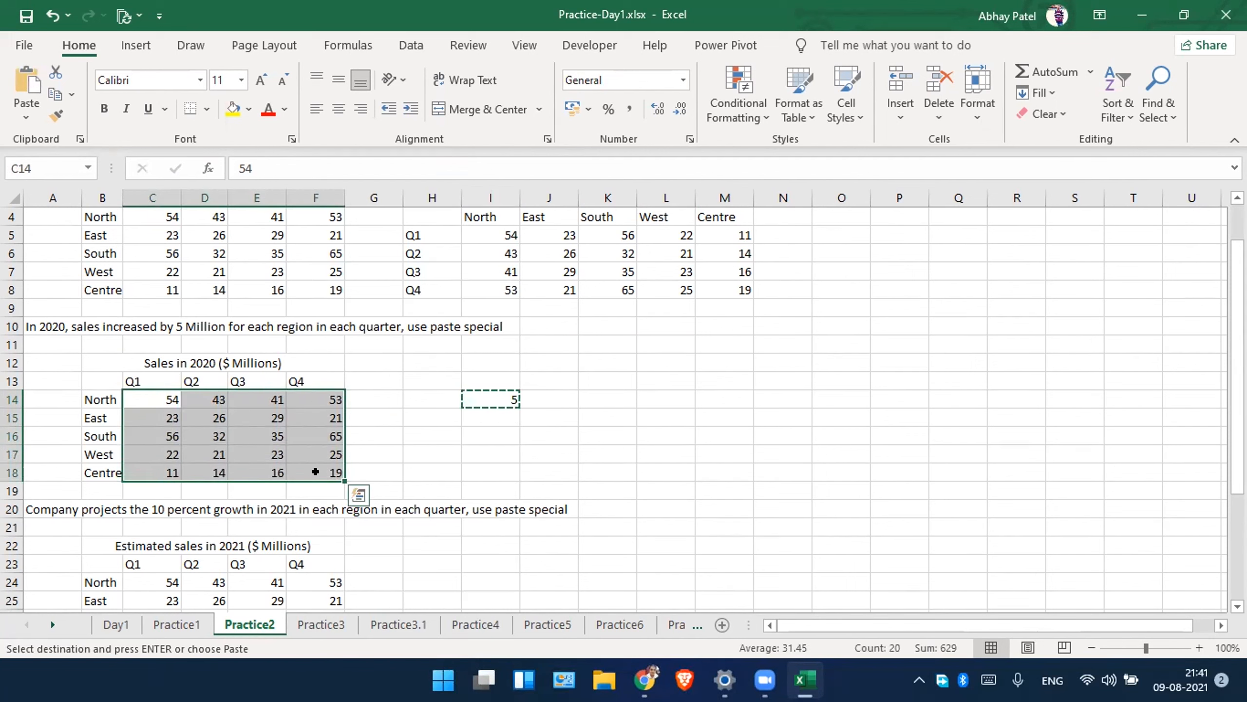
right_click(321, 474)
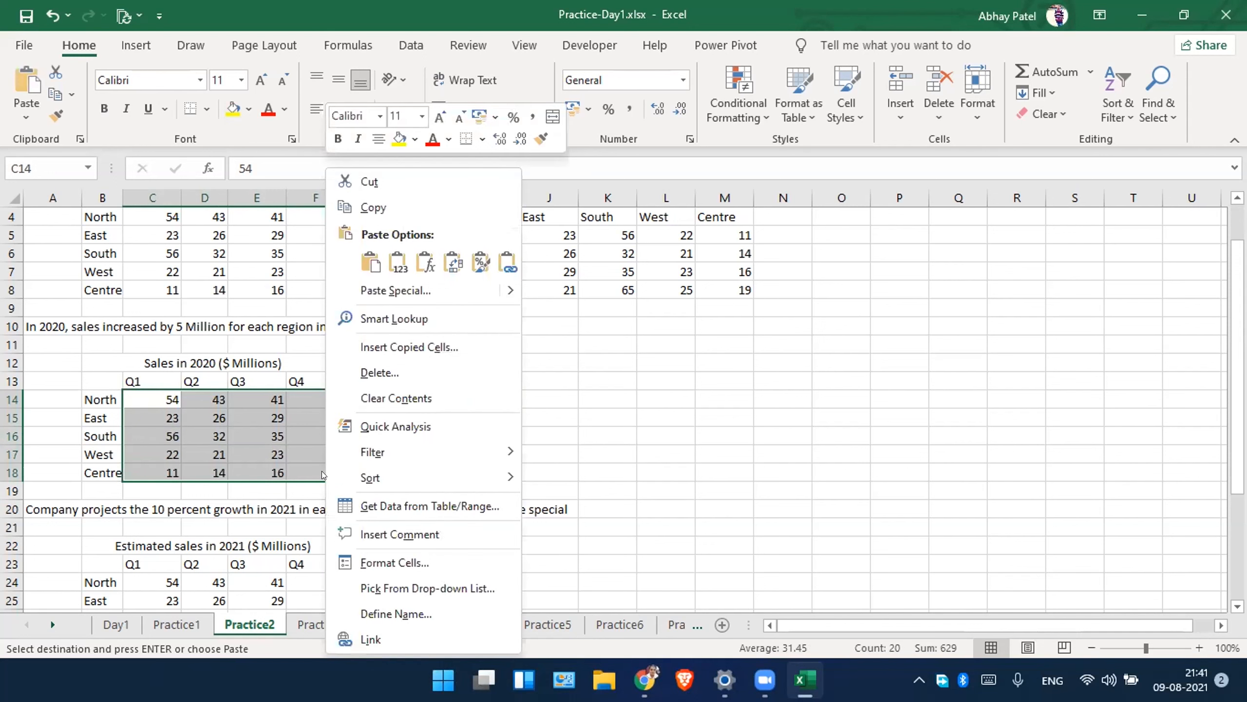
left_click(395, 290)
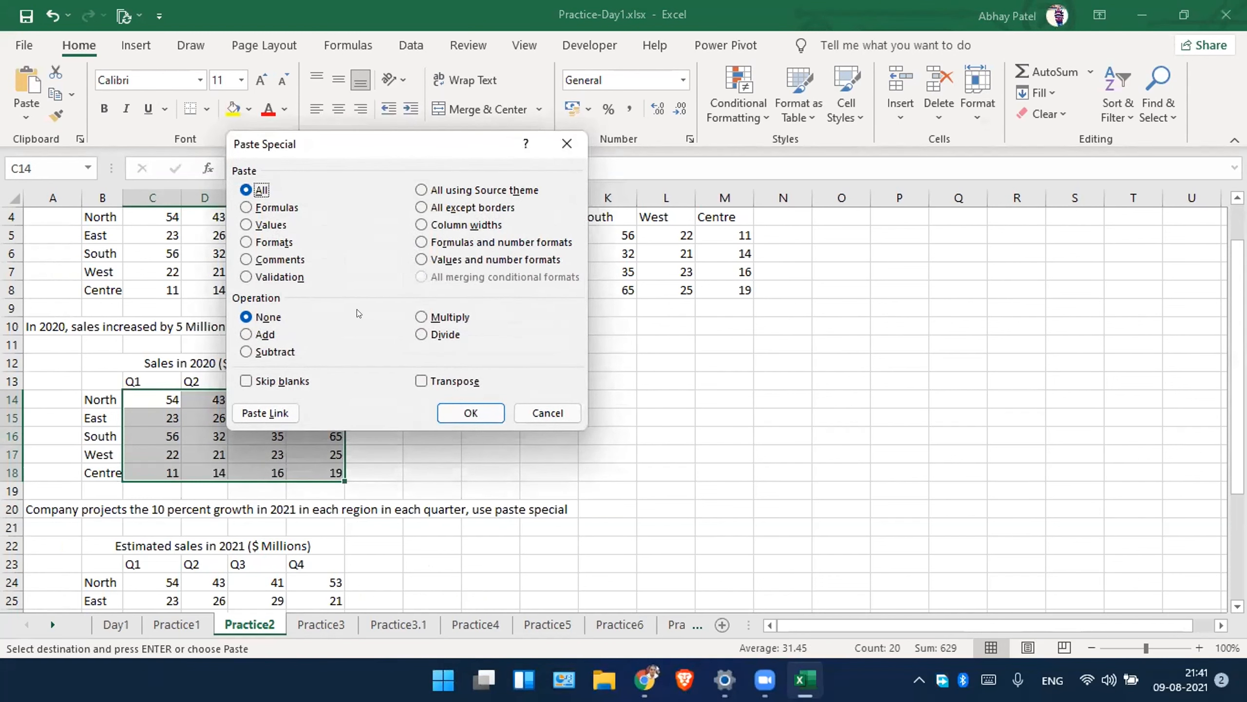
left_click(429, 316)
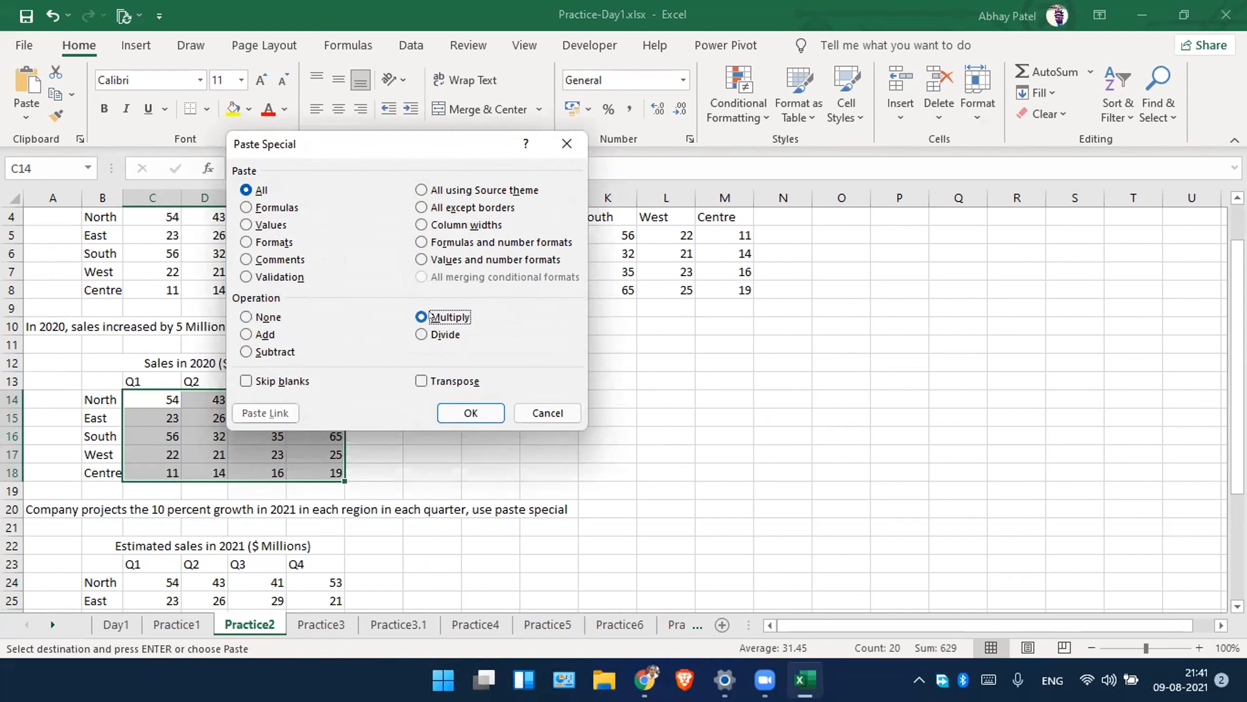
left_click(470, 412)
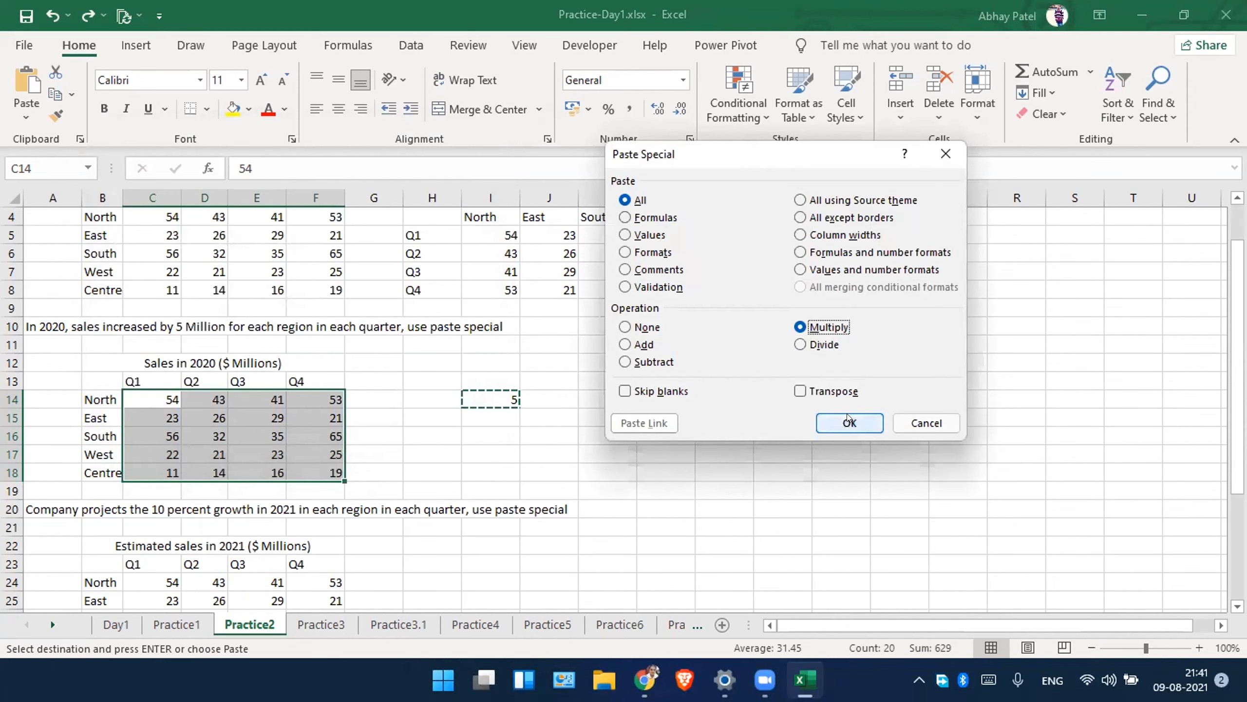
left_click(850, 421)
left_click(158, 472)
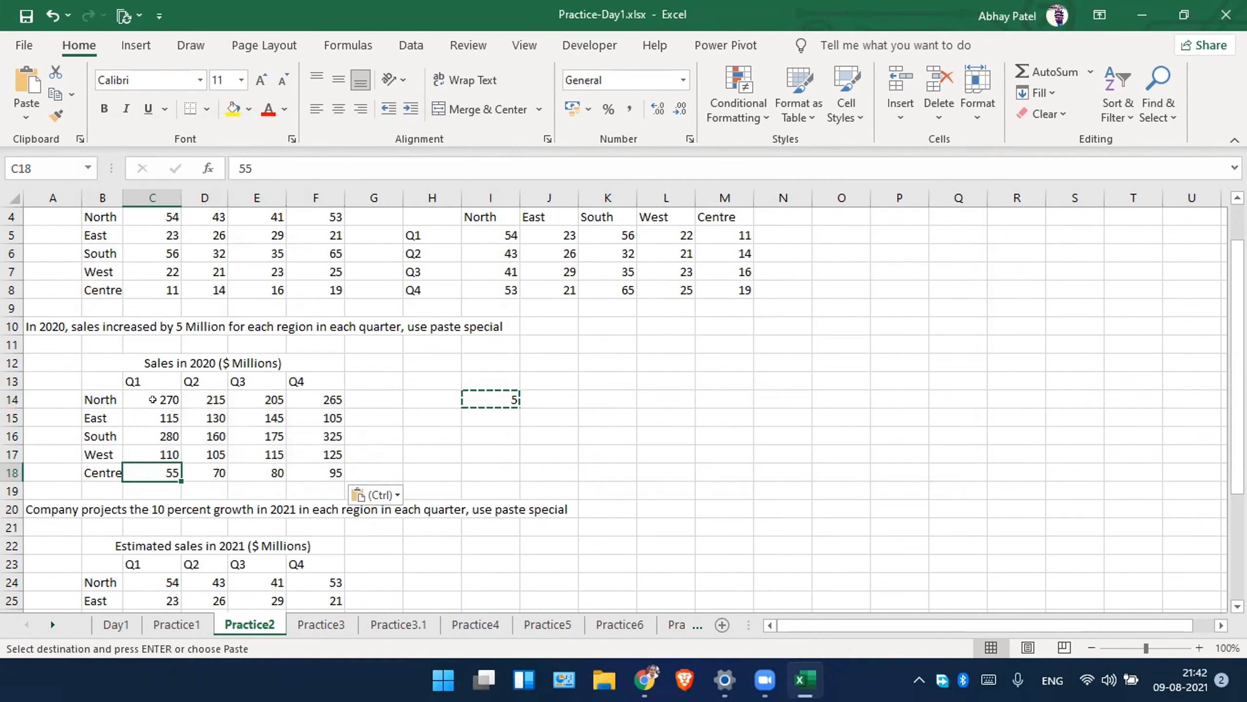
key("ctrl+z")
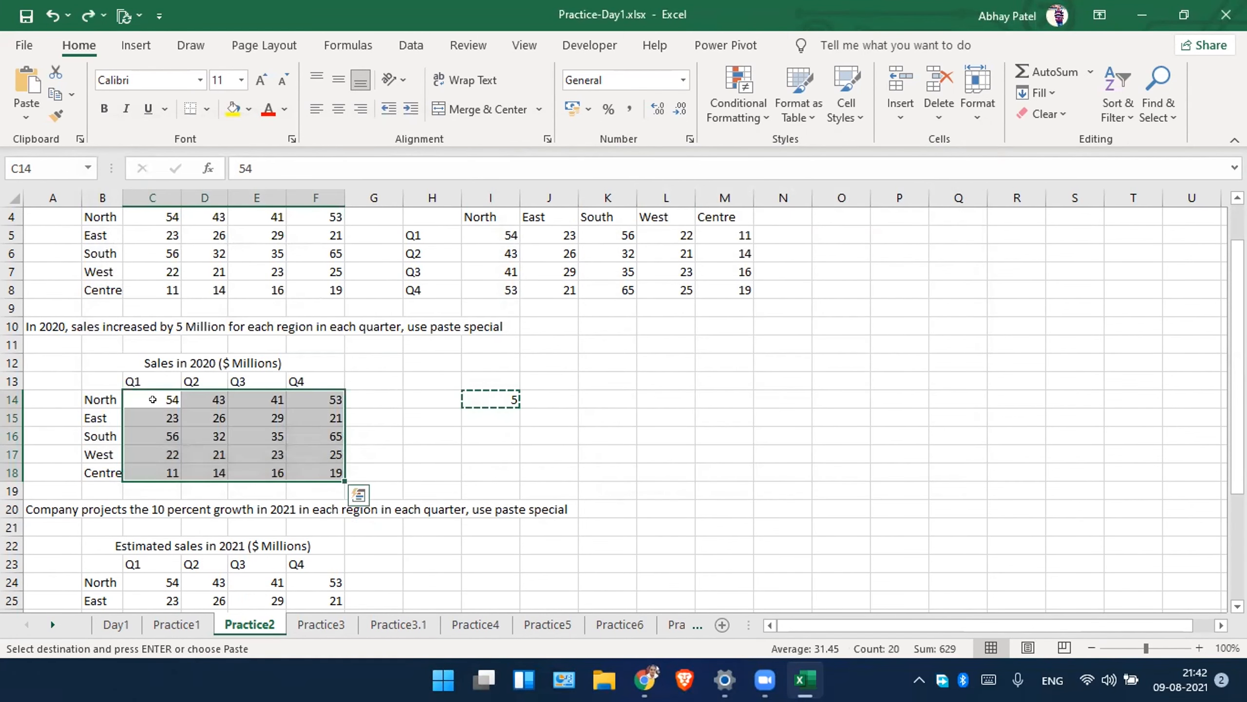
Add the copied 5 to all 2020 sales figures in C14:F18 using the Add operation of Paste Special.
right_click(314, 417)
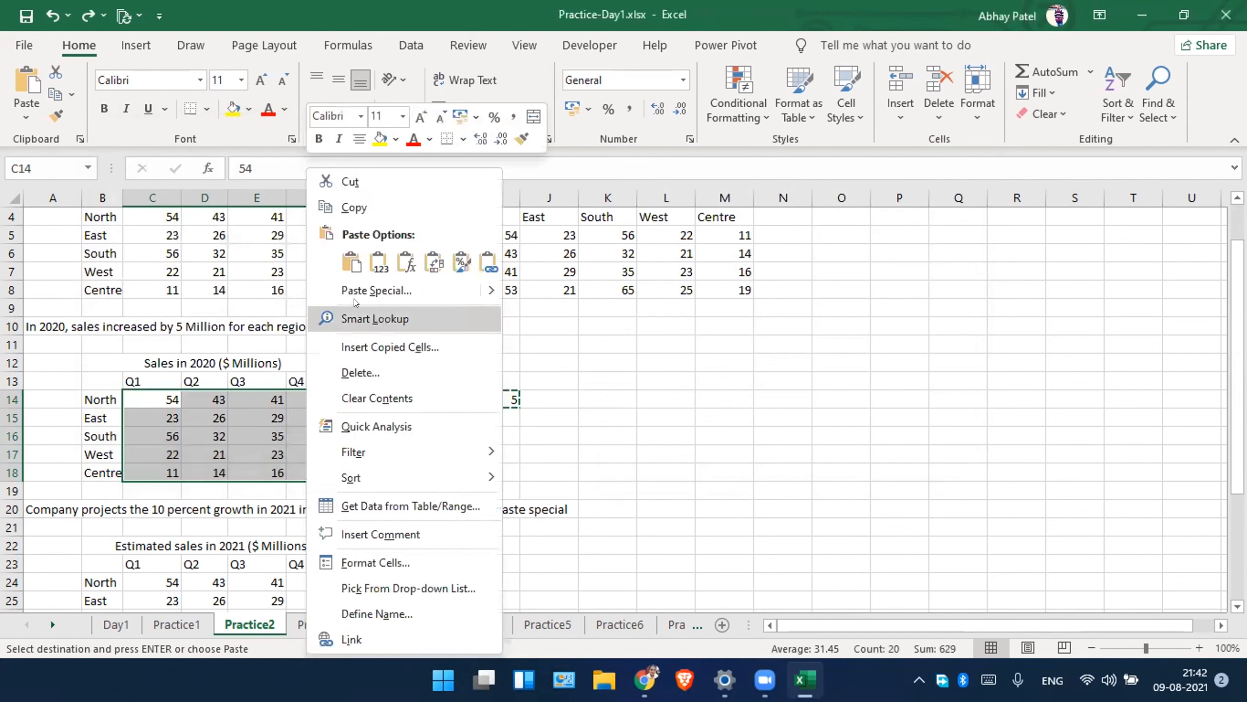
left_click(417, 290)
left_click(413, 416)
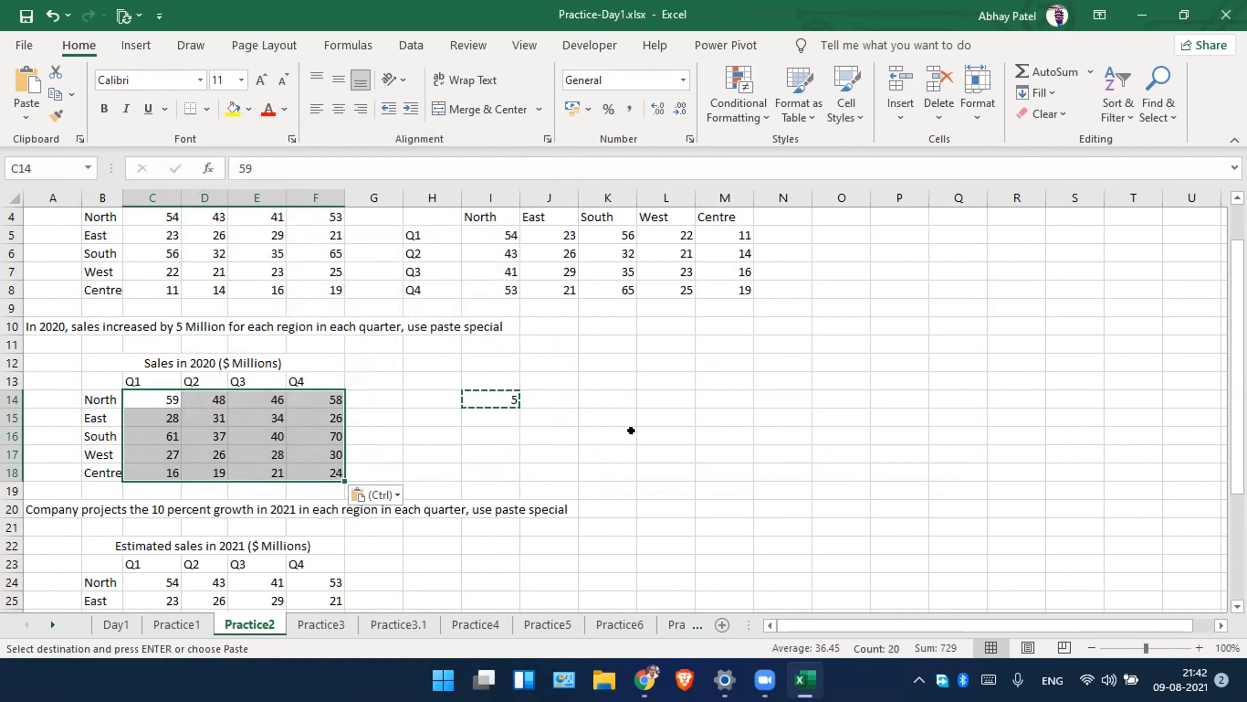
key("Escape")
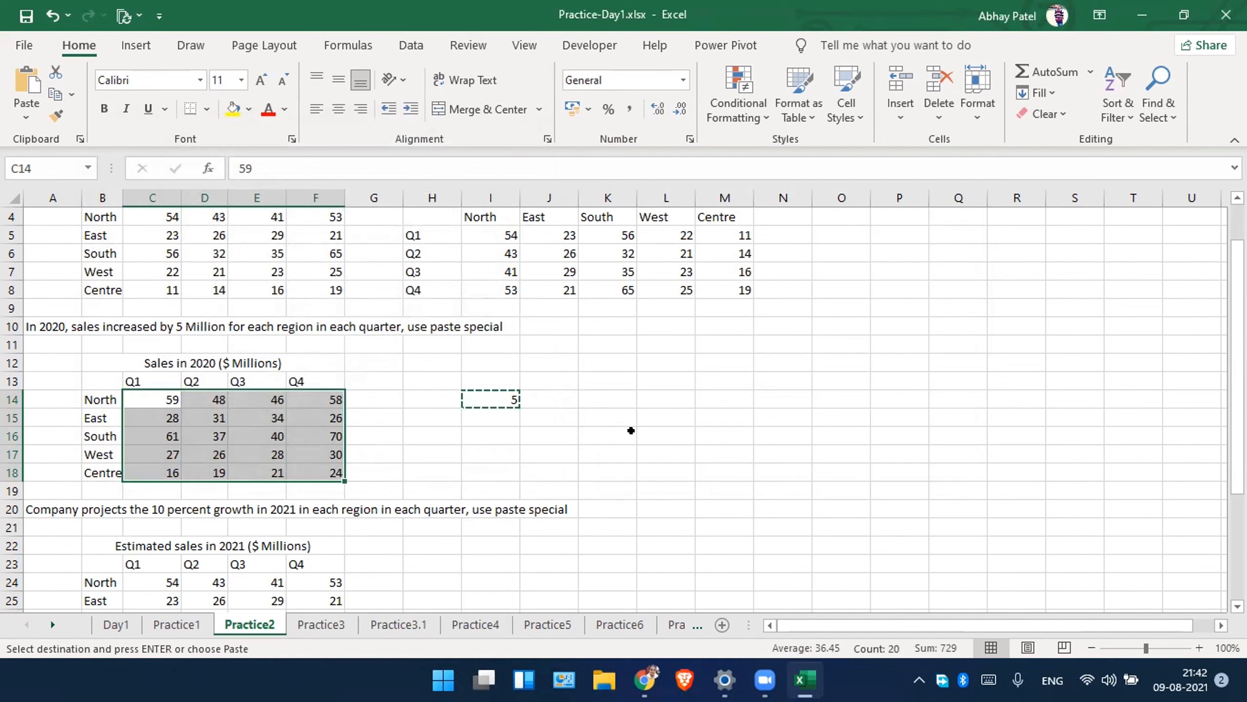
Enter the growth factor 1.1 in cell I24 beside the 2021 estimated sales table and copy that cell.
scroll(506, 474, "down", 4)
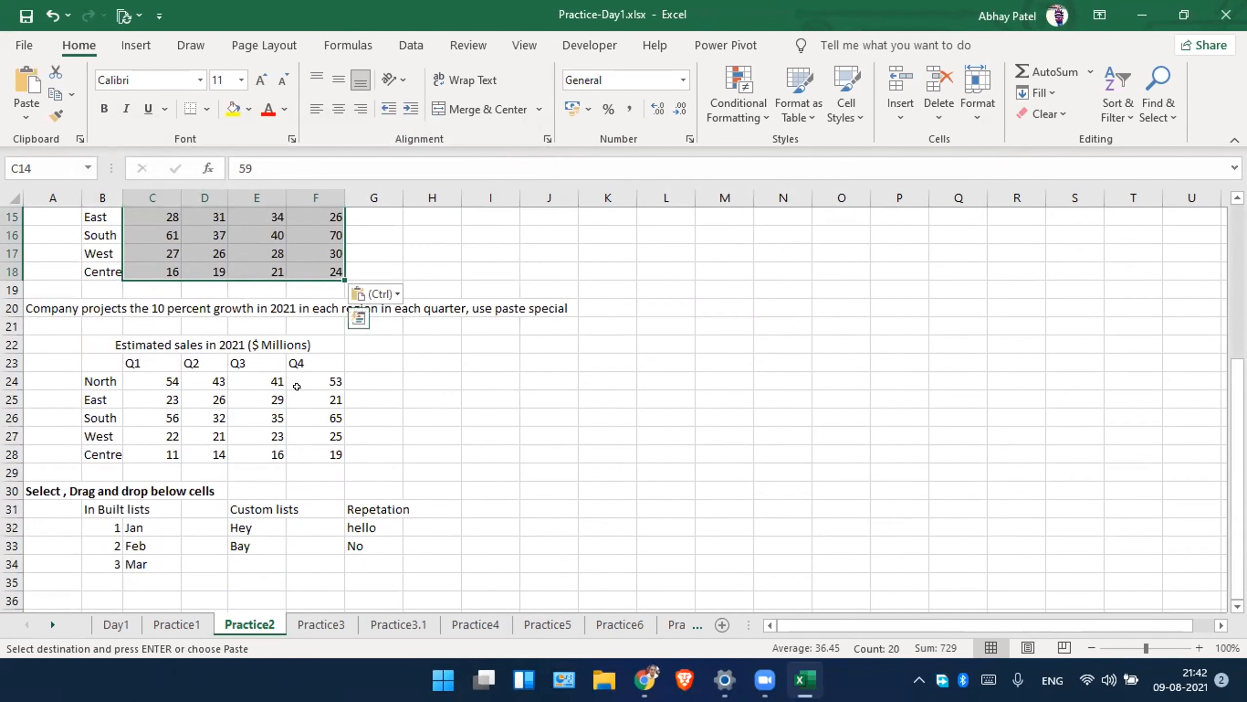
left_click(419, 344)
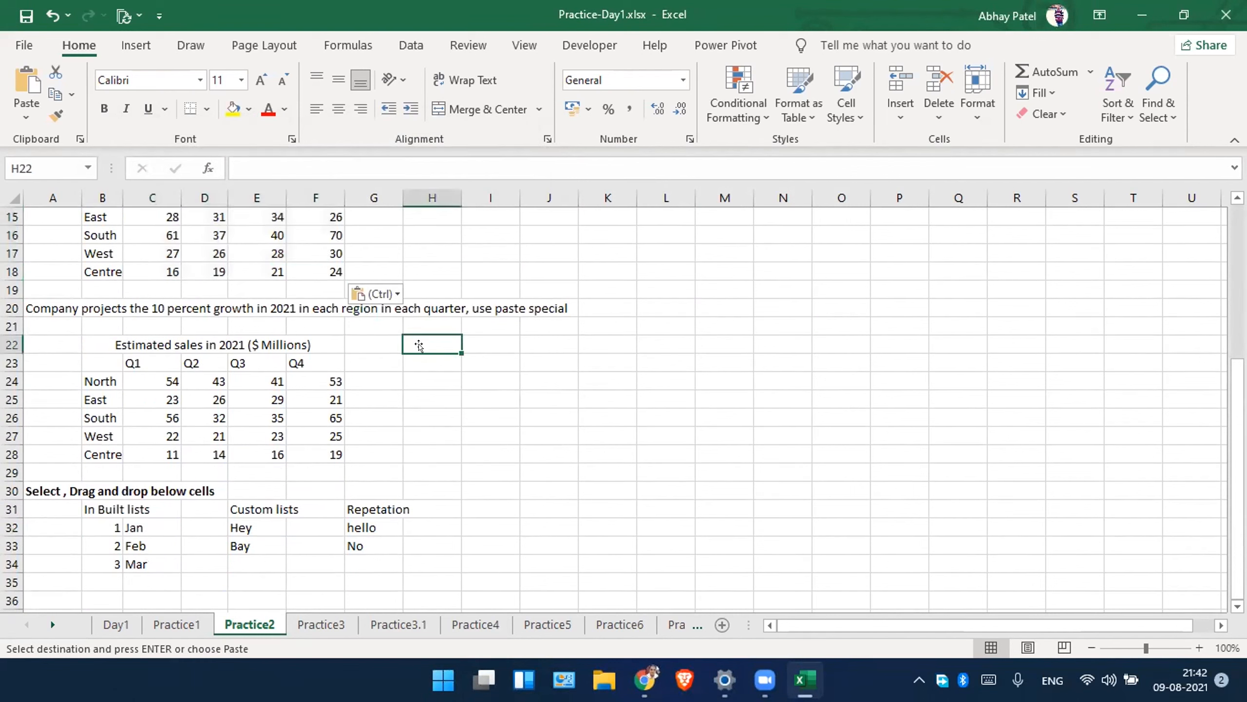
left_click(521, 374)
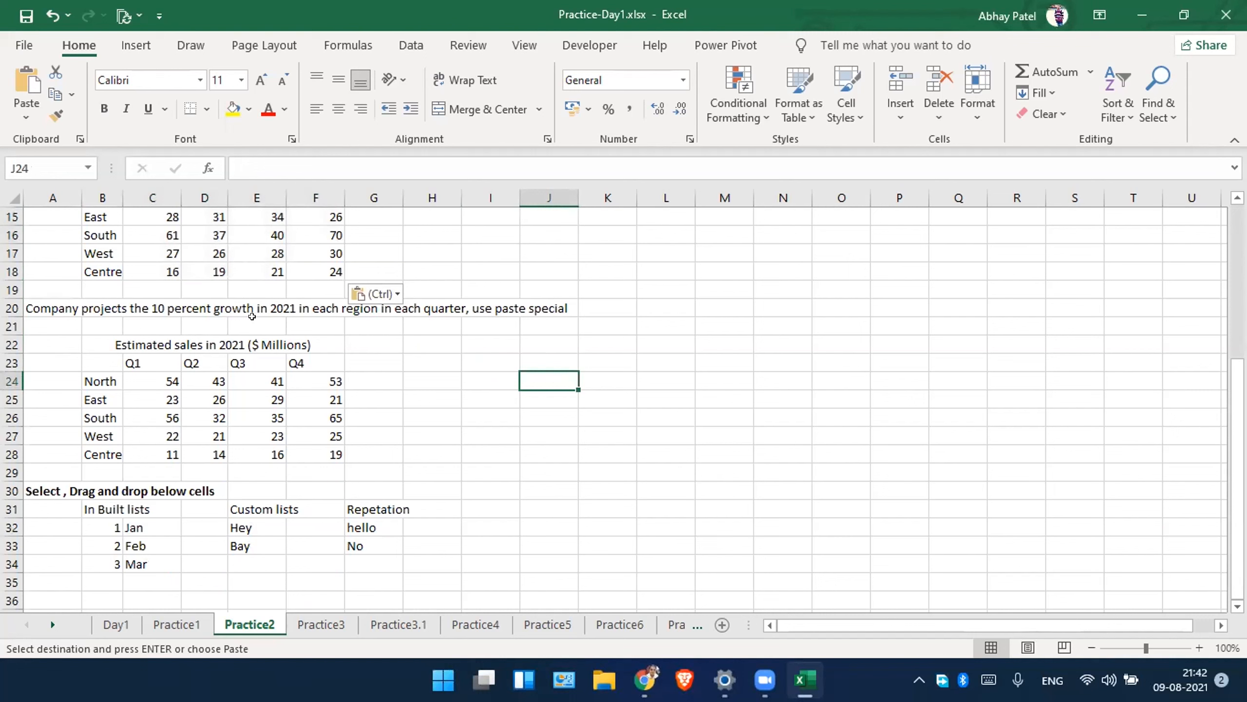
left_click(473, 374)
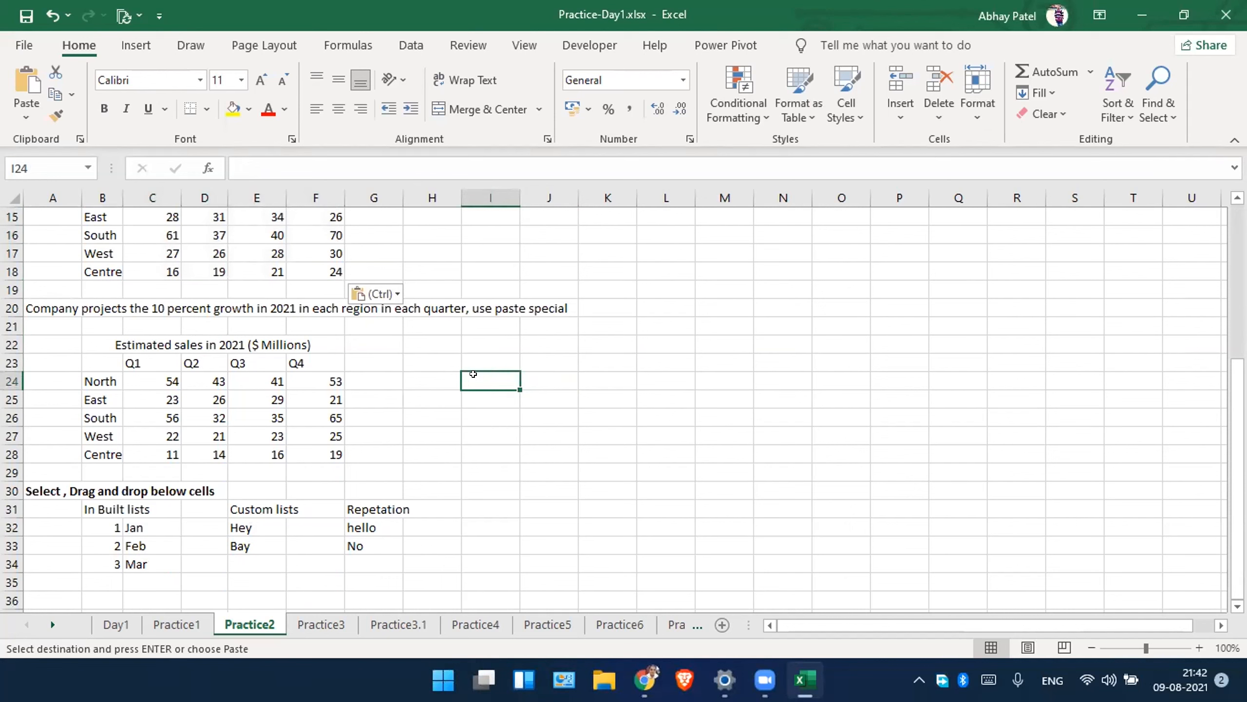
type("1.1")
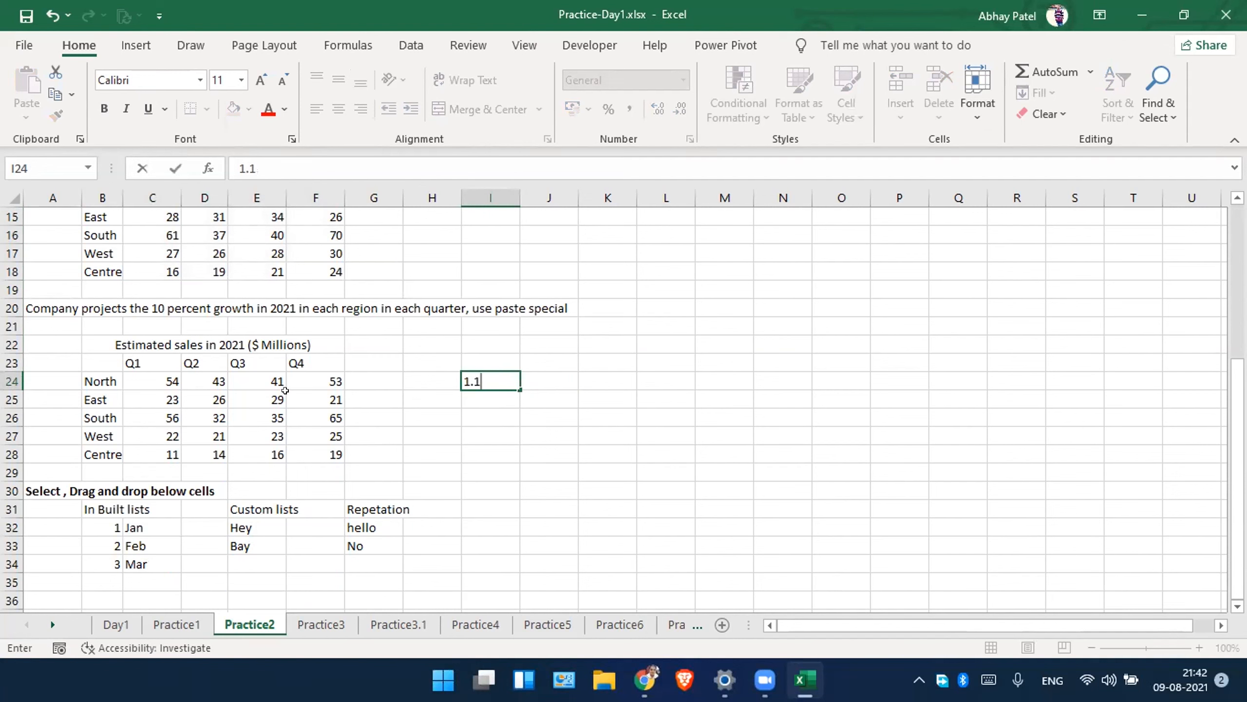
key("ctrl+Return")
key("ctrl+c")
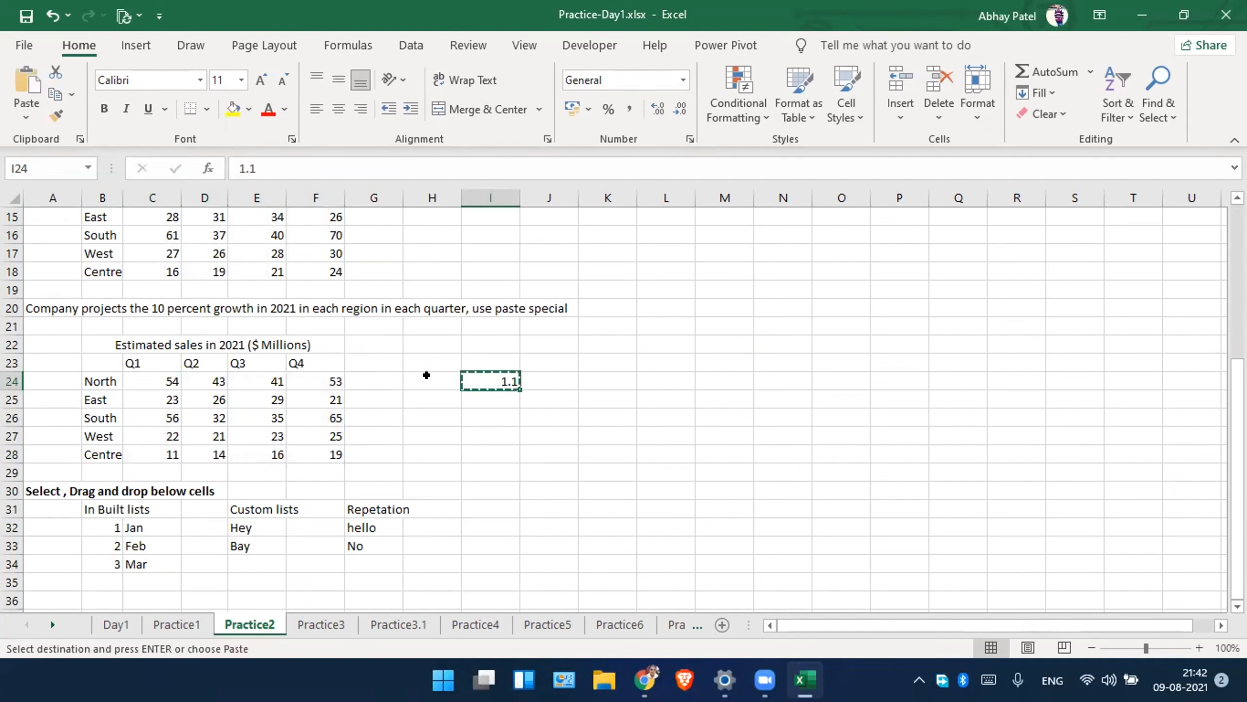
Multiply the 2021 estimated sales figures in C24:F28 by the copied 1.1 using the Multiply operation of Paste Special.
left_click(182, 386)
left_click_drag(182, 386, 320, 449)
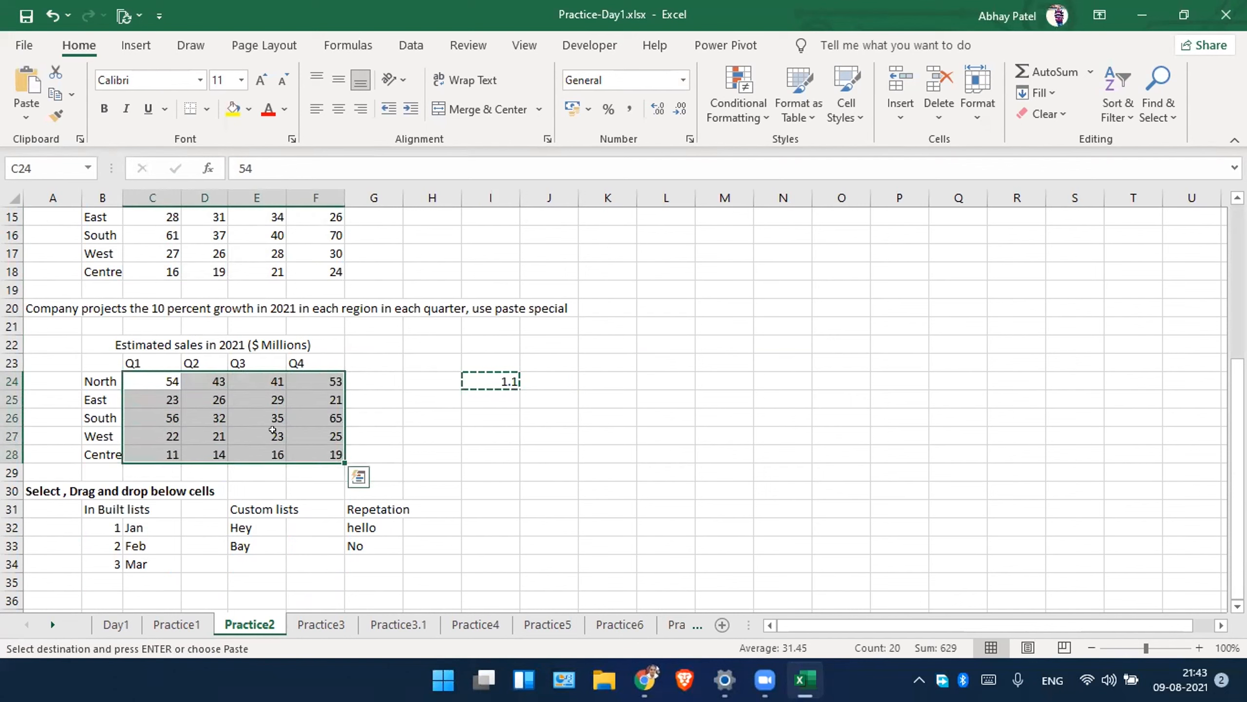
right_click(235, 396)
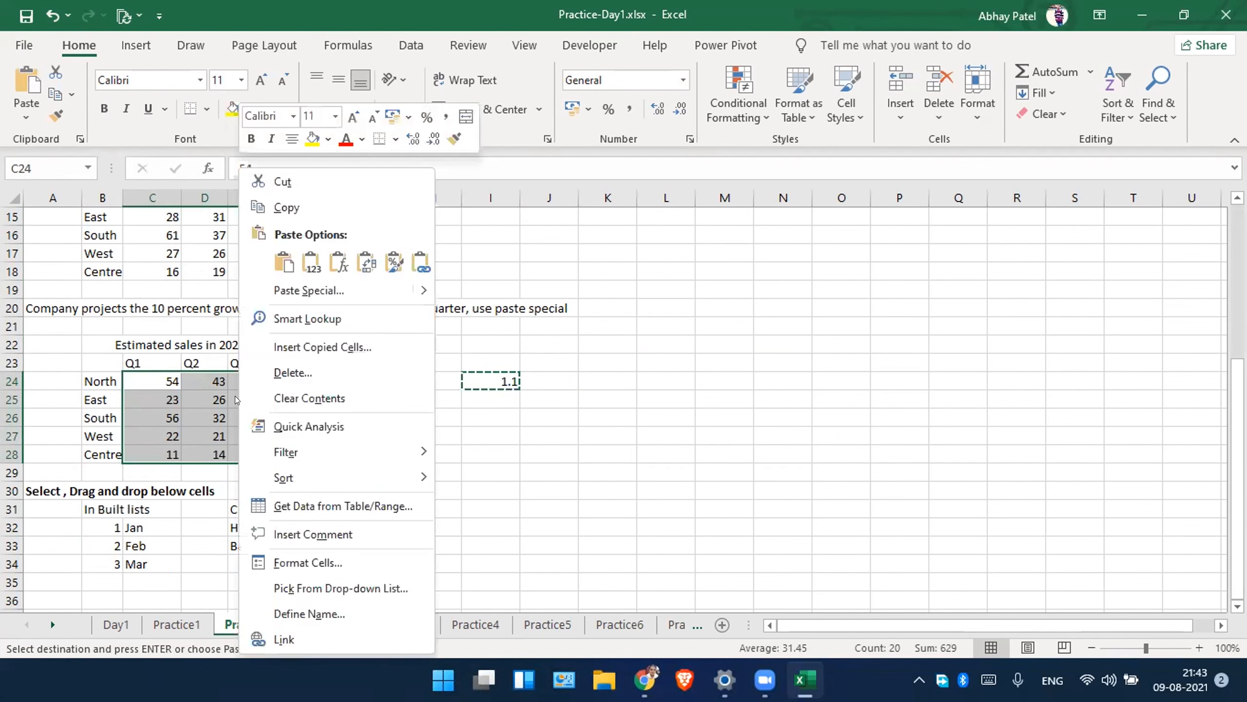
left_click(313, 291)
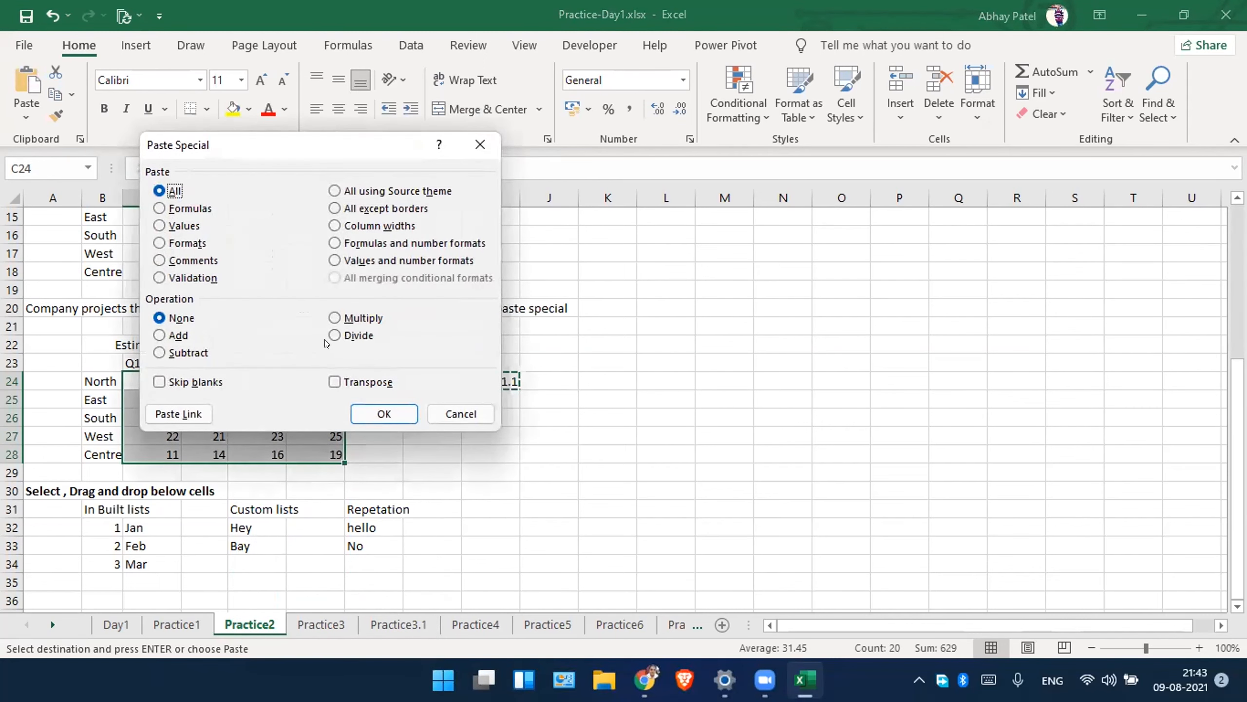
left_click(358, 317)
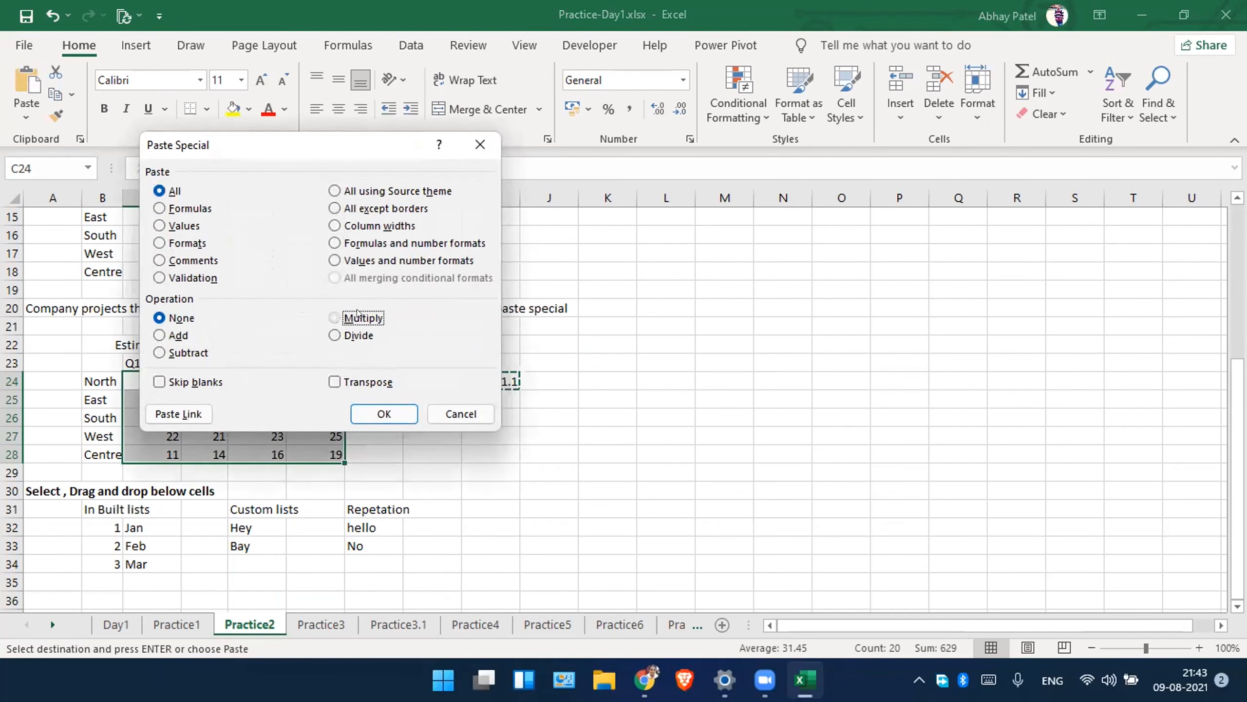
left_click(396, 415)
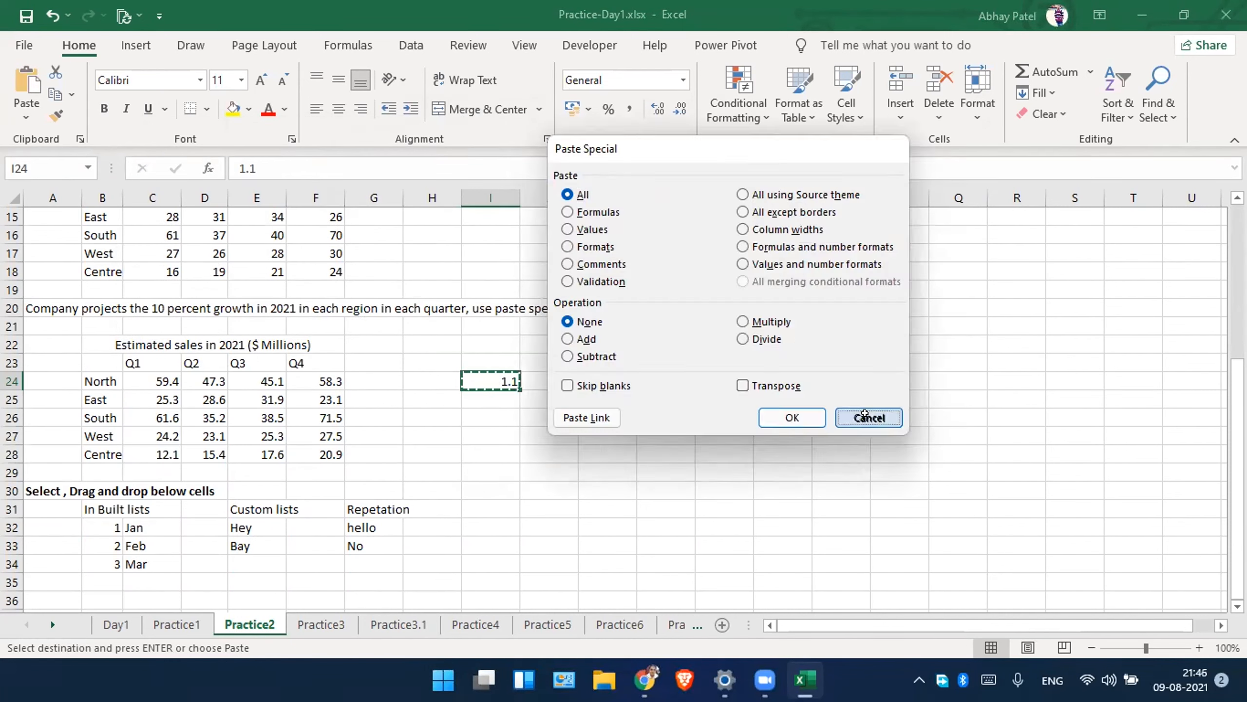
Dismiss the Paste Special dialog and review the In Built, Custom and Repetation lists of the drag-and-drop exercise from row 31 down.
left_click(865, 412)
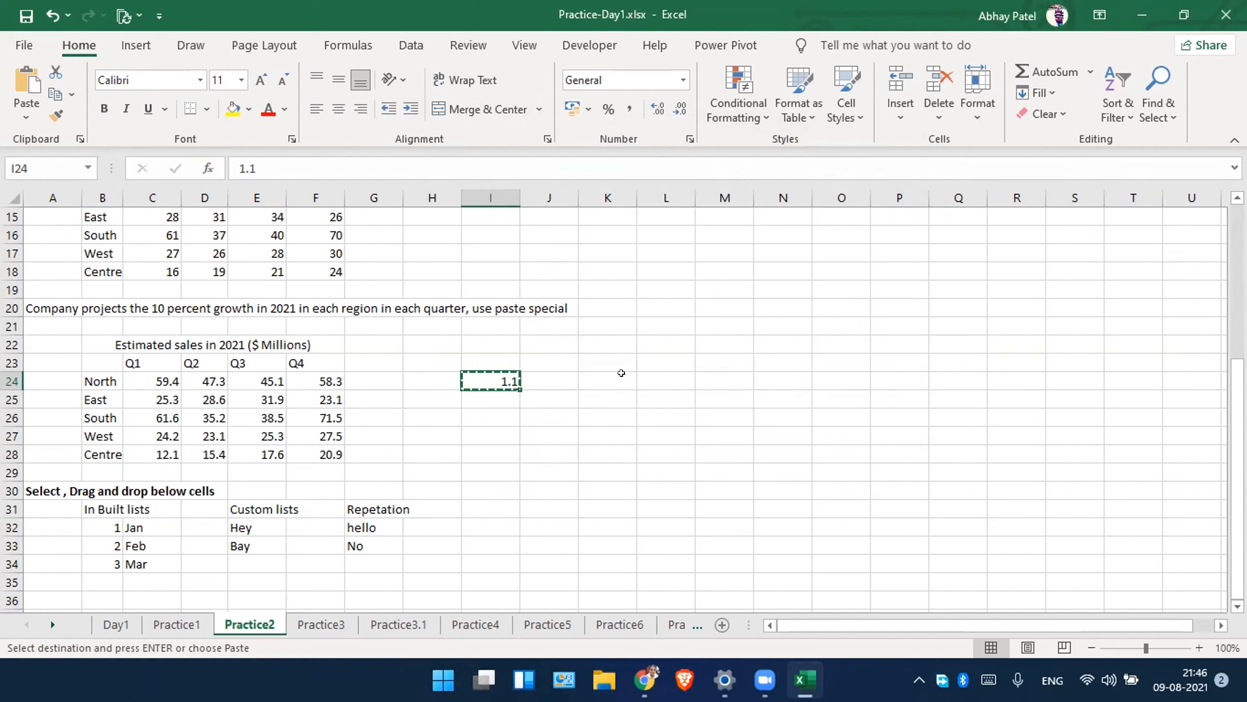
scroll(492, 506, "down", 1)
scroll(492, 506, "down", 3)
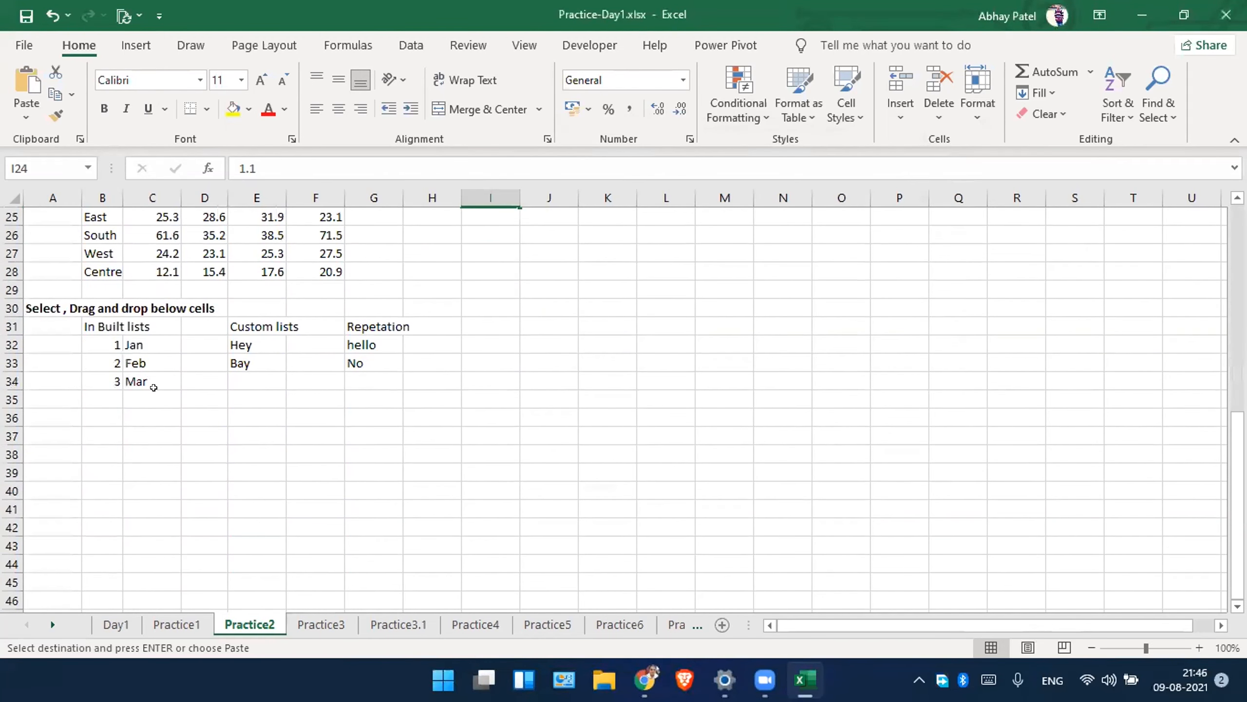
left_click(129, 326)
left_click_drag(134, 370, 137, 388)
left_click_drag(248, 327, 253, 386)
left_click_drag(354, 326, 357, 387)
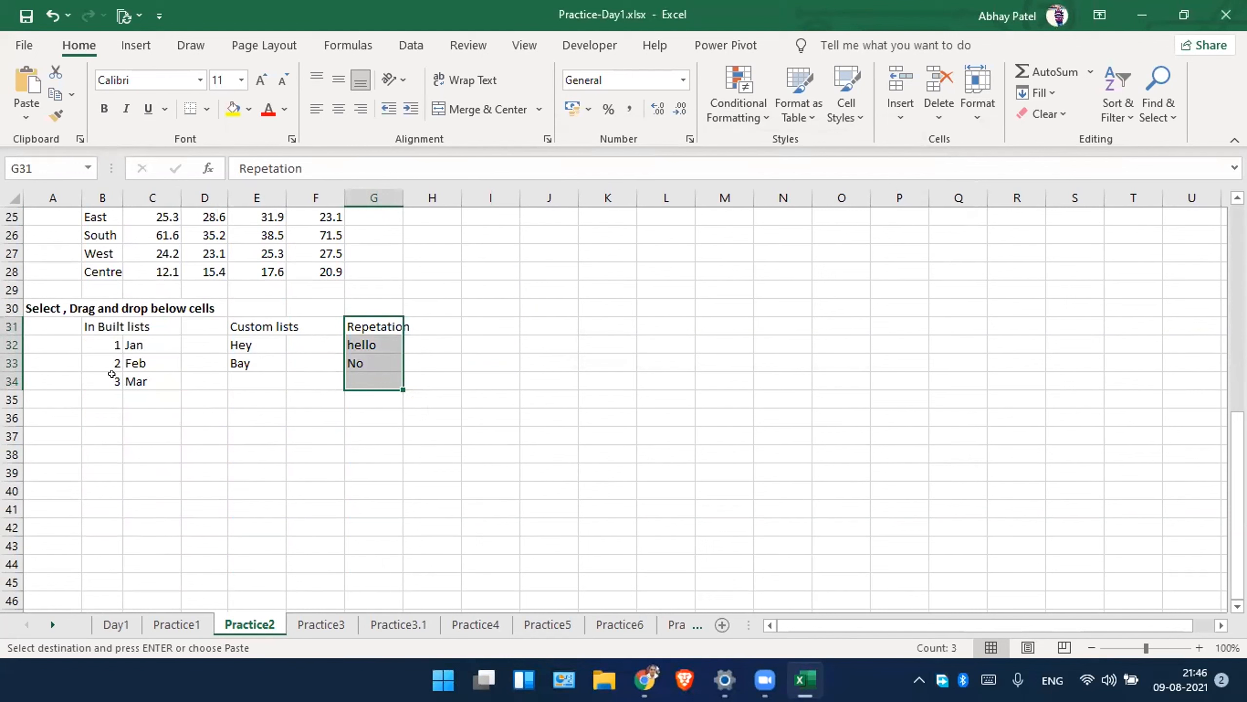
Fill the number series starting in B32 down to 12 in B43, and the month names starting in C32 down to Dec in C43.
left_click(93, 326)
left_click_drag(100, 345, 103, 382)
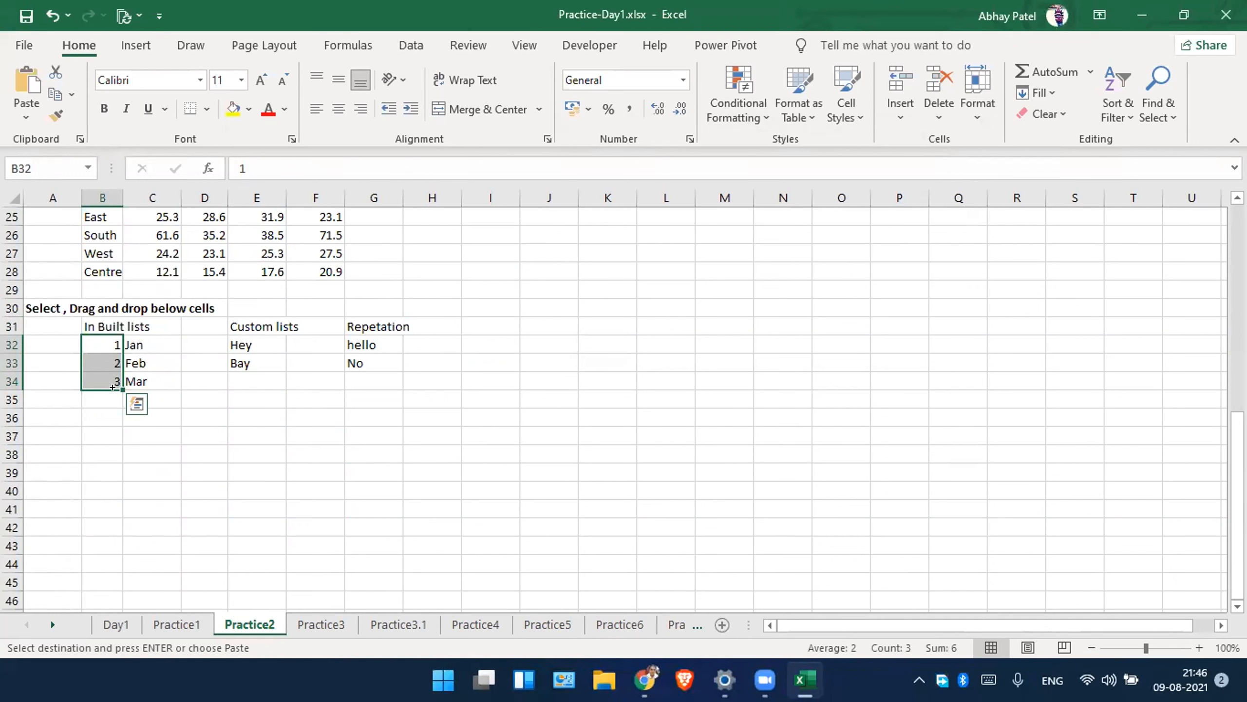
key("ctrl+q")
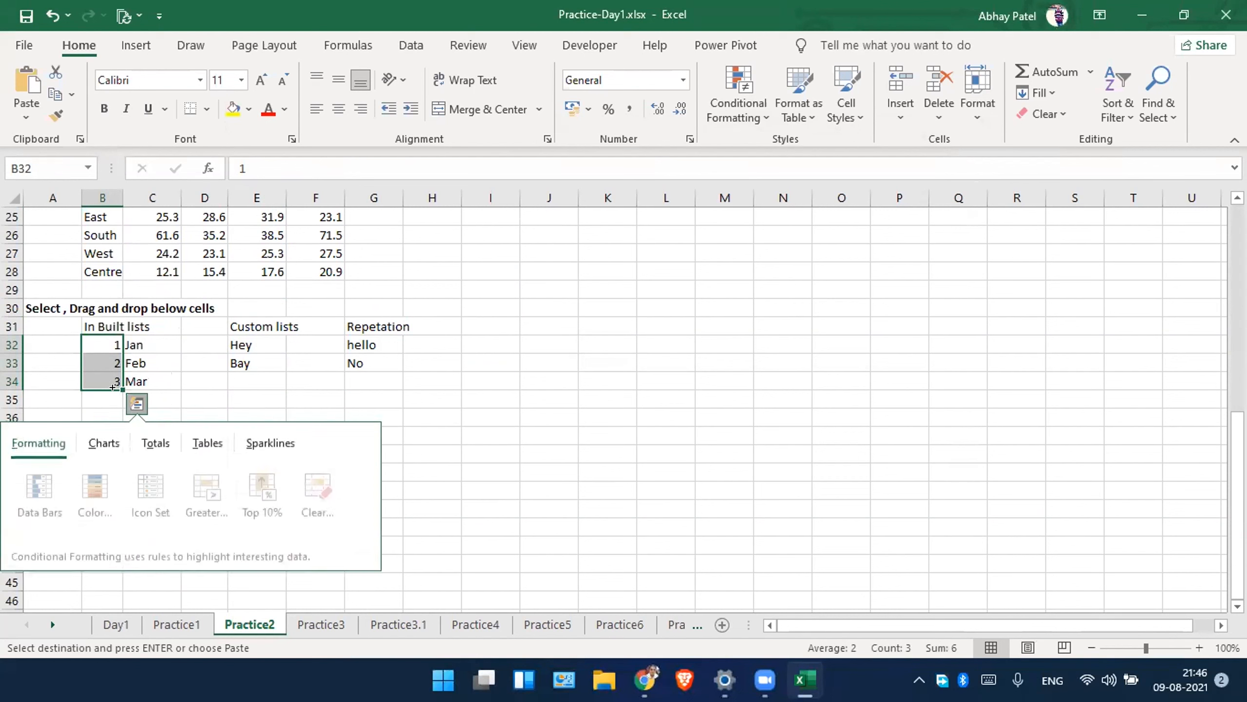
left_click_drag(112, 388, 109, 548)
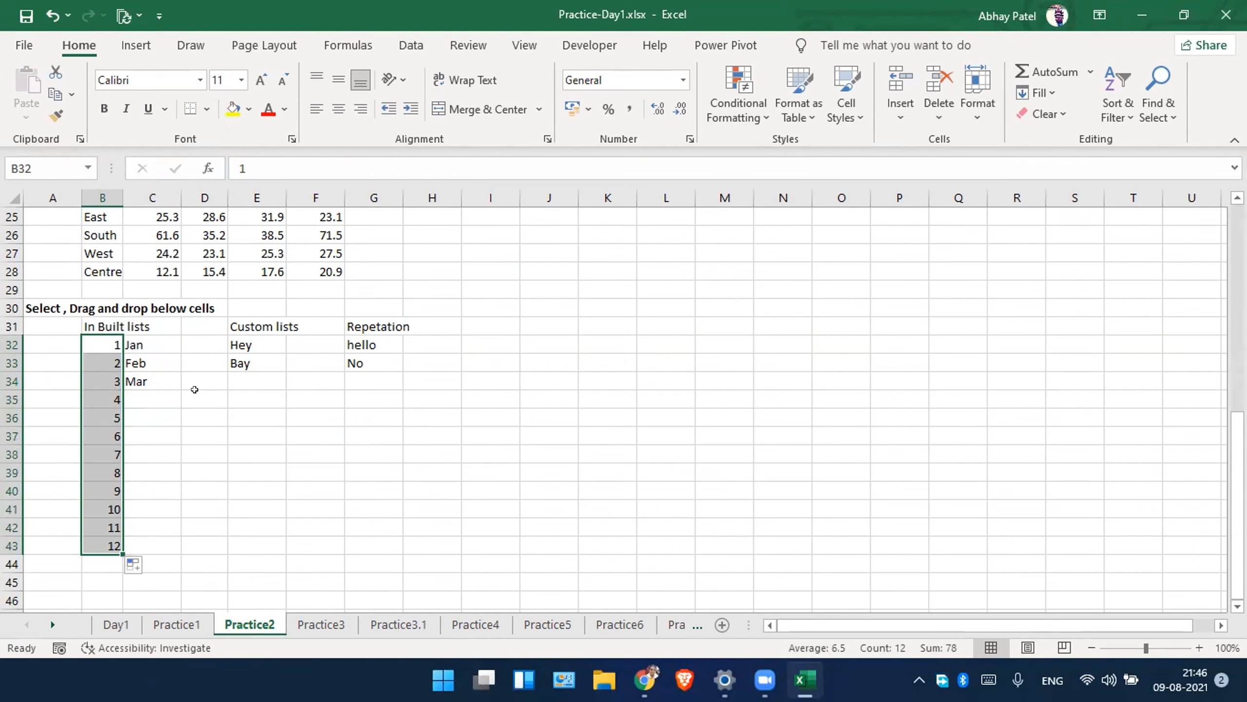
left_click_drag(150, 340, 166, 549)
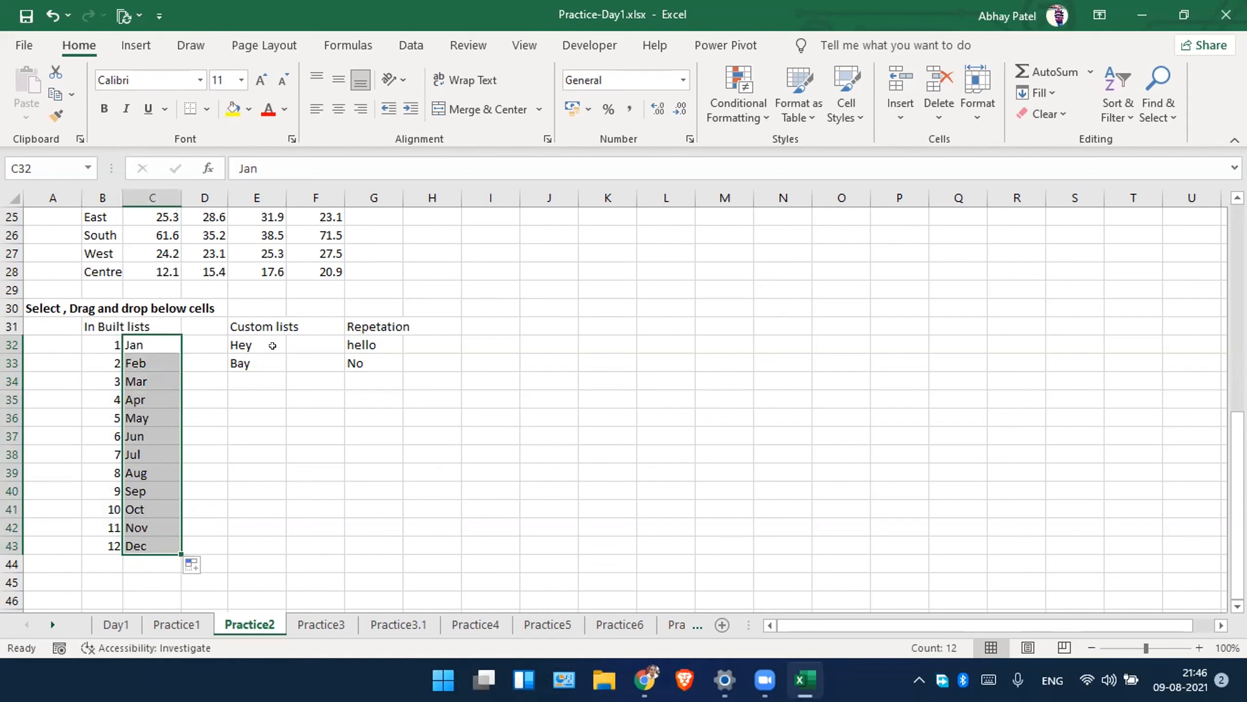
Select the custom list cells E32:E33 and open the Custom Lists editor from the advanced Excel options.
left_click_drag(270, 344, 270, 358)
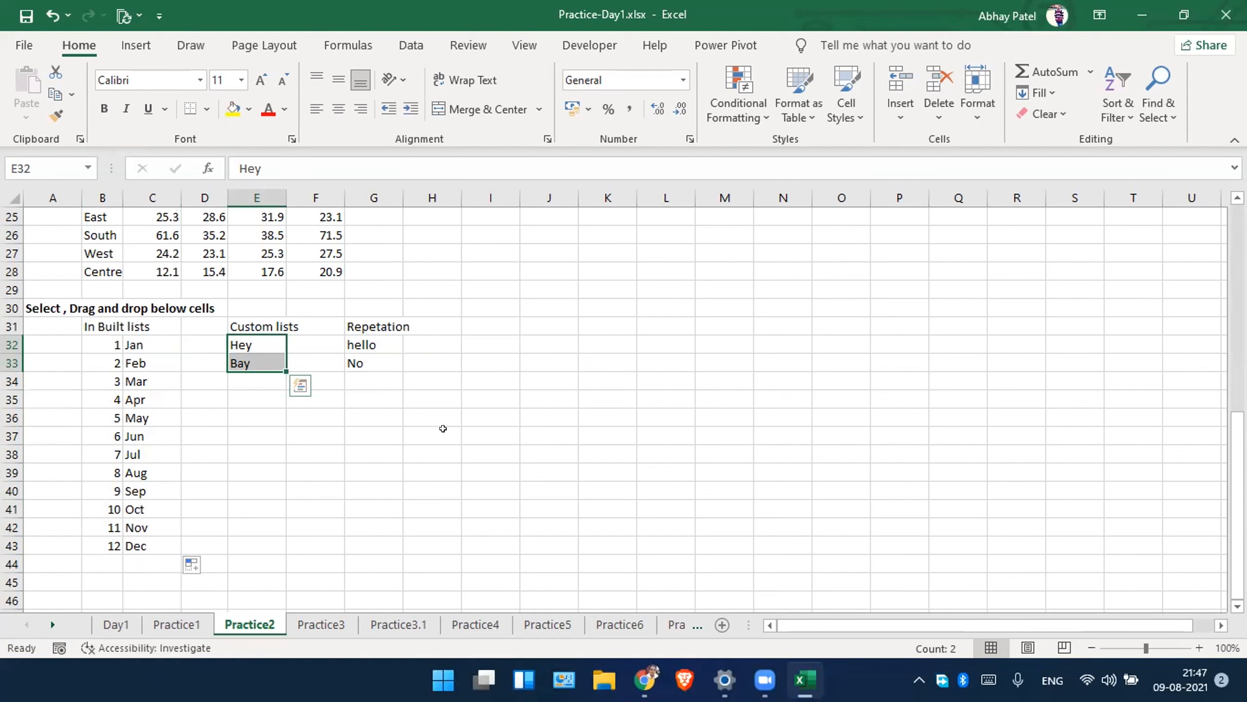
left_click(23, 46)
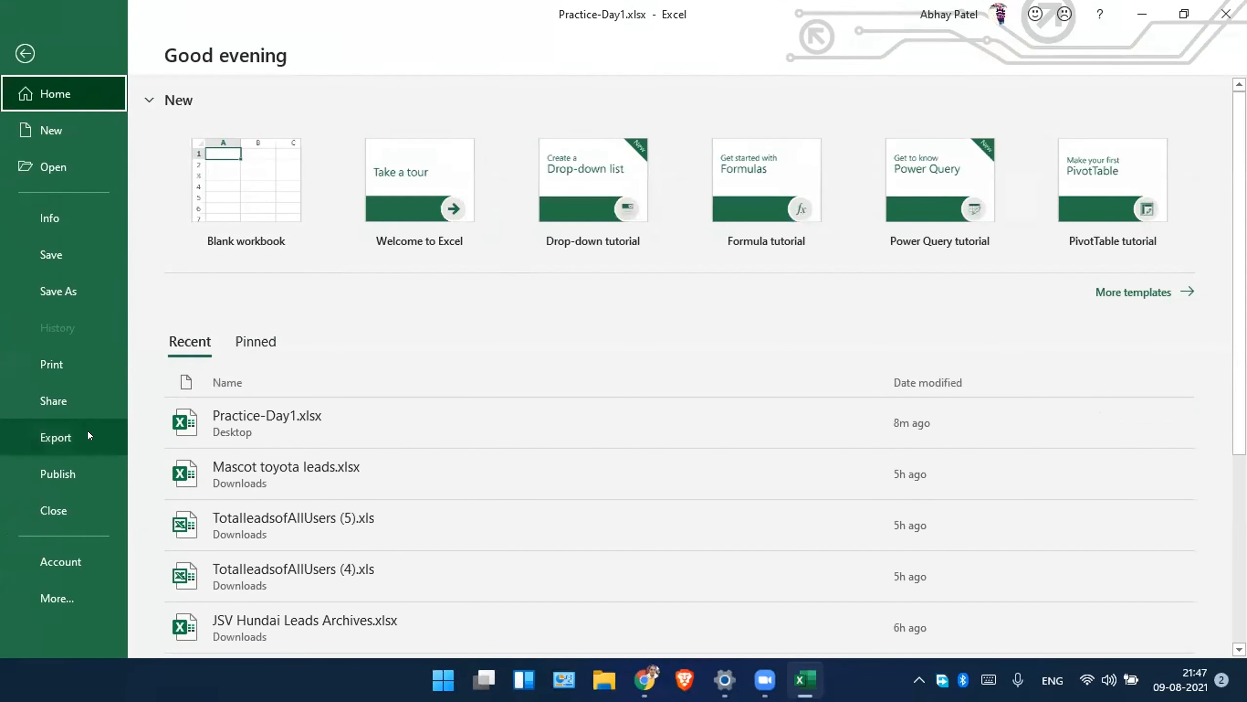
left_click(74, 600)
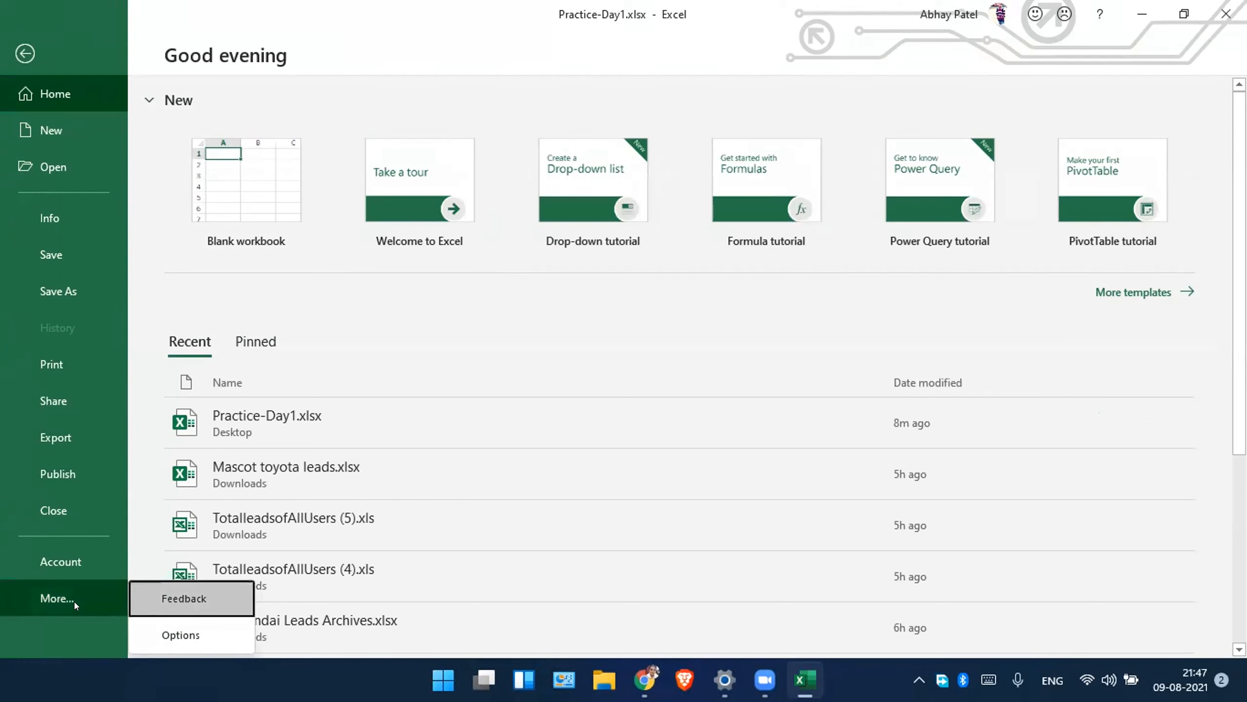
left_click(207, 636)
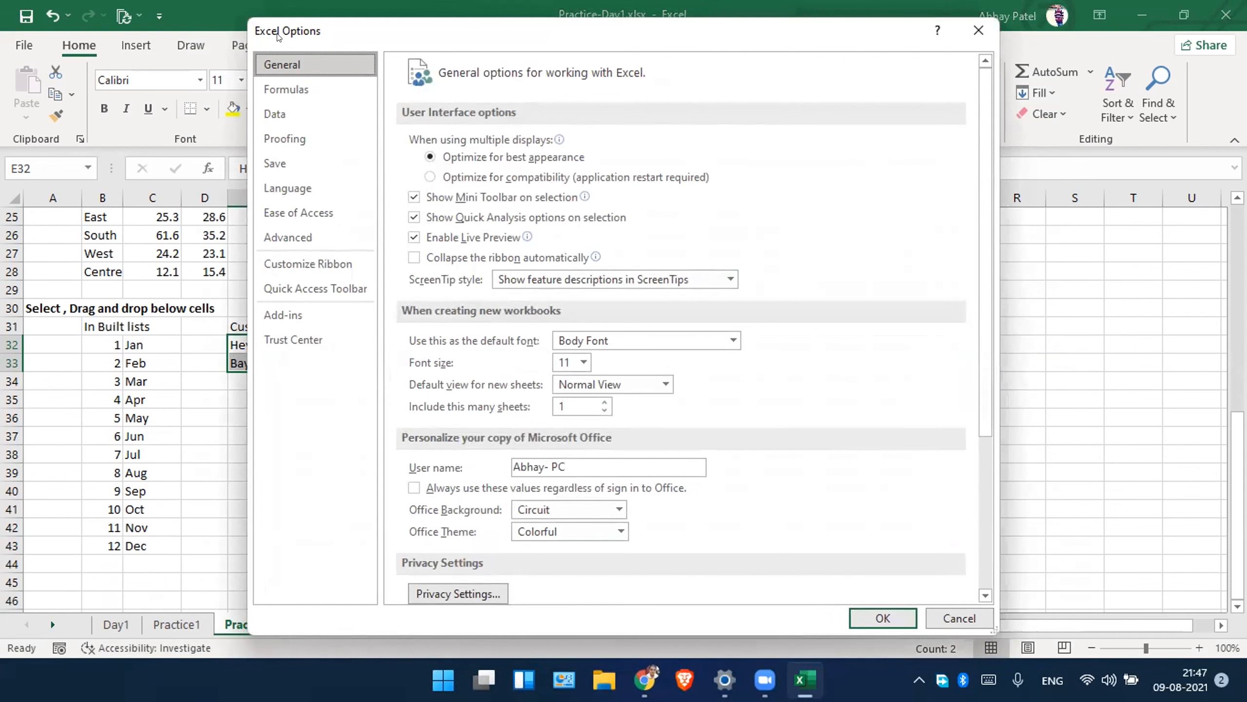
left_click_drag(277, 37, 187, 82)
left_click(221, 284)
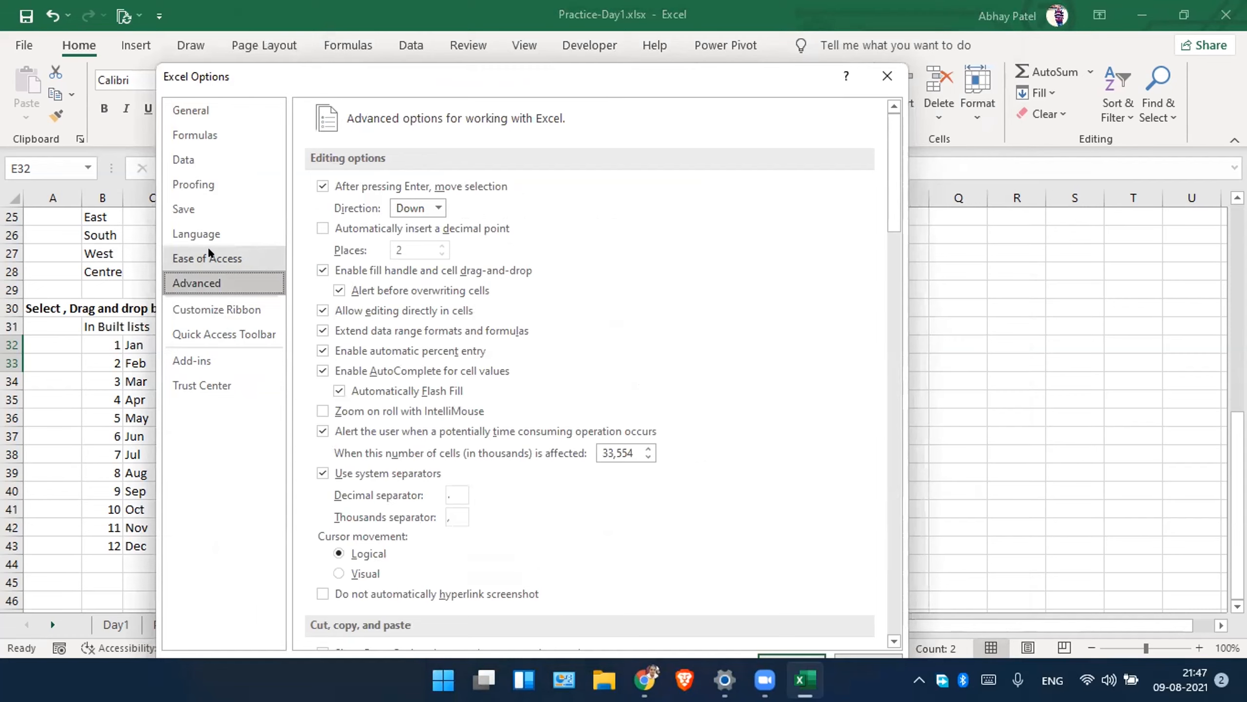
scroll(422, 338, "down", 8)
scroll(426, 344, "down", 6)
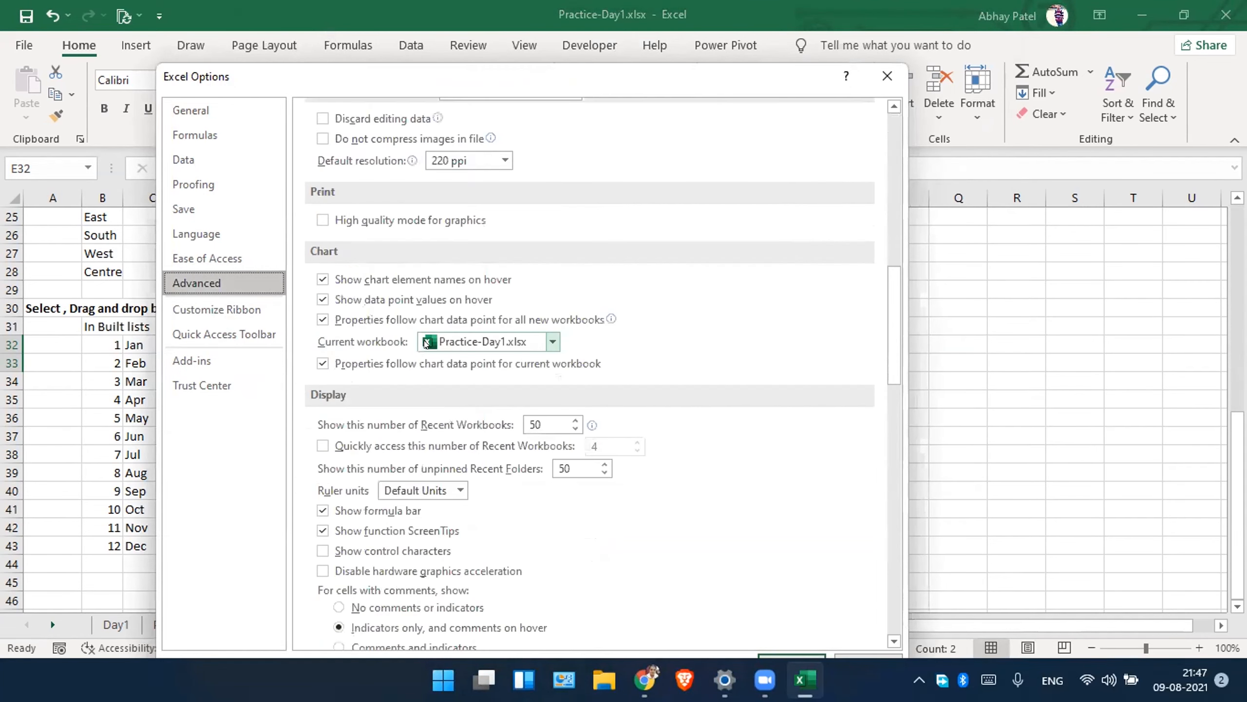
scroll(424, 342, "down", 12)
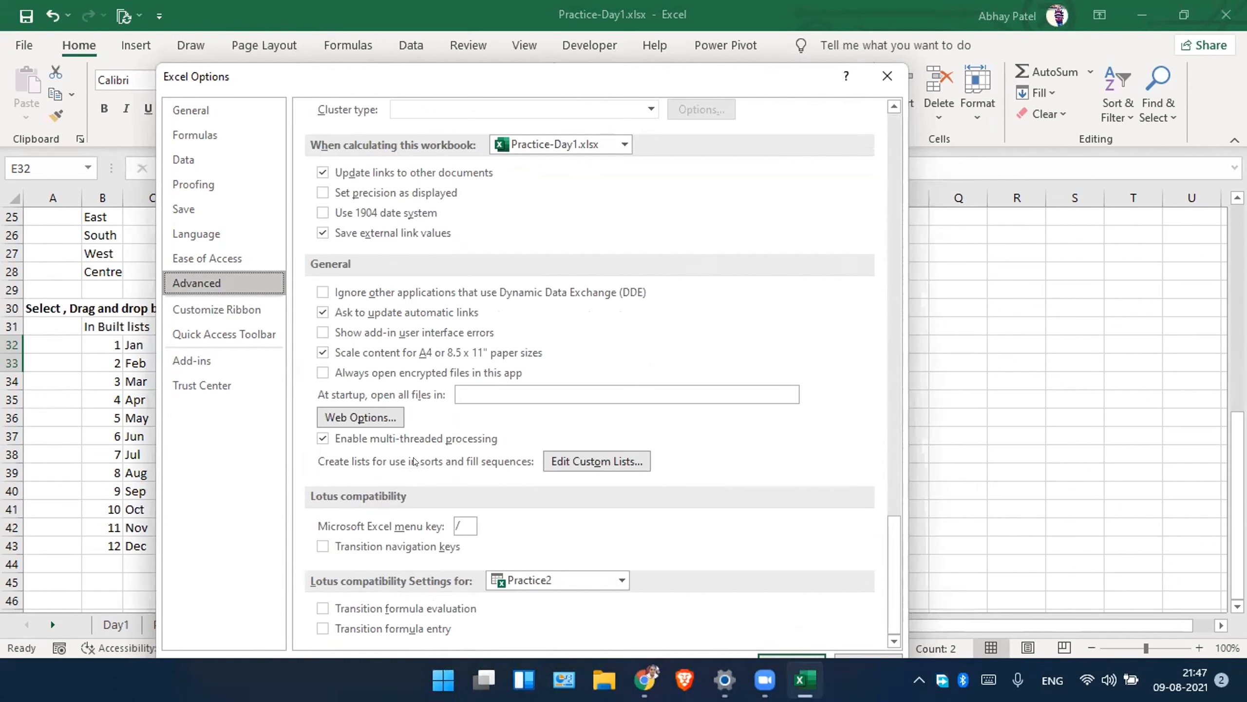
left_click(587, 462)
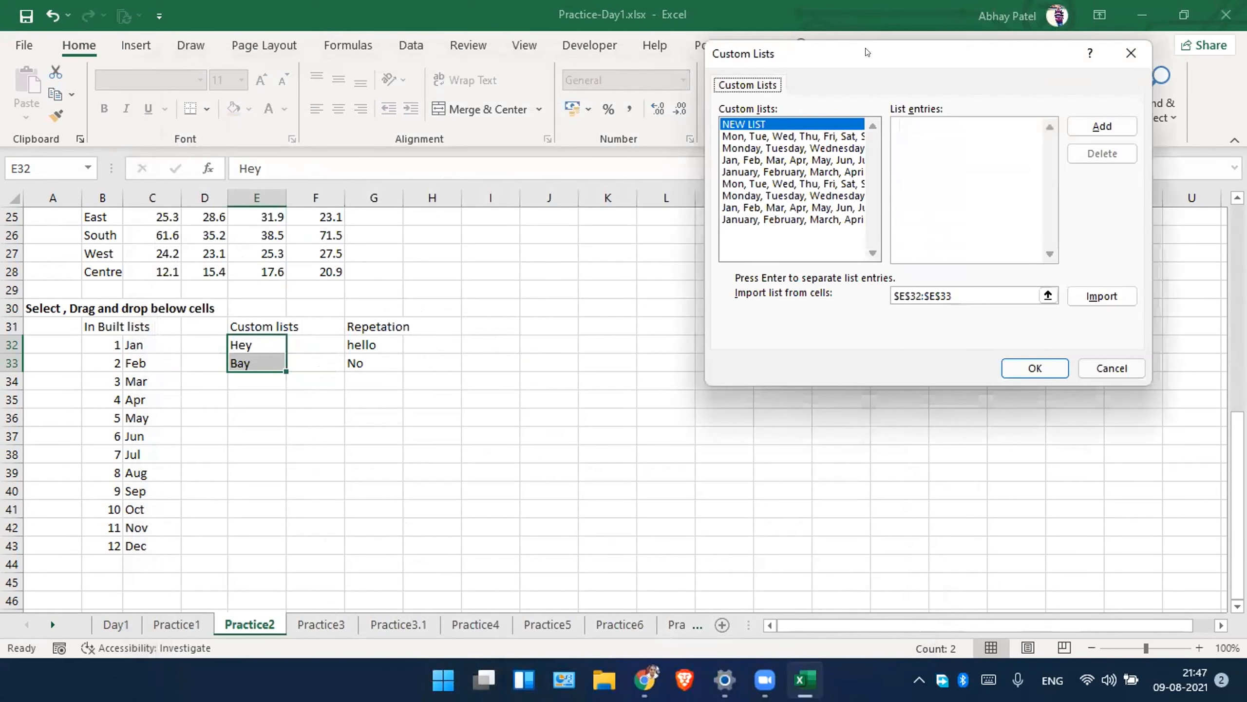
left_click_drag(867, 51, 351, 181)
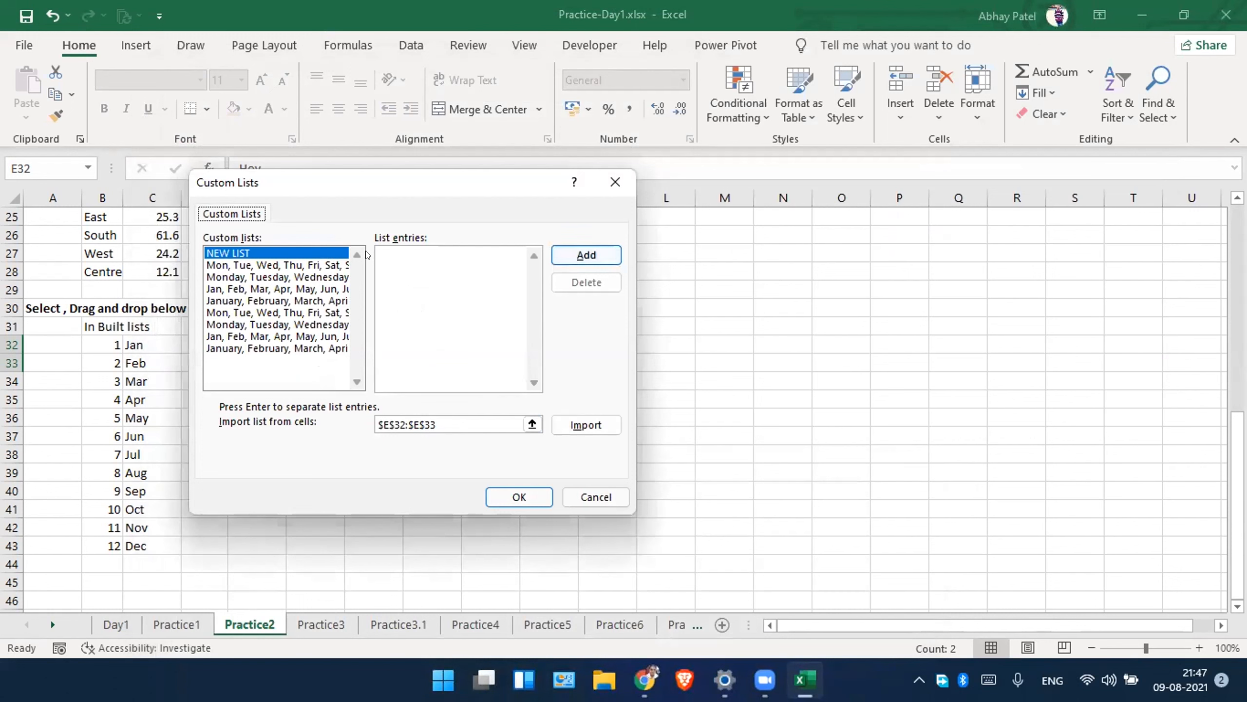
Add a custom list with the entries 111, 222, 333, 444, 666, 777, 888, 999 and confirm the options.
left_click(417, 254)
type("111,222")
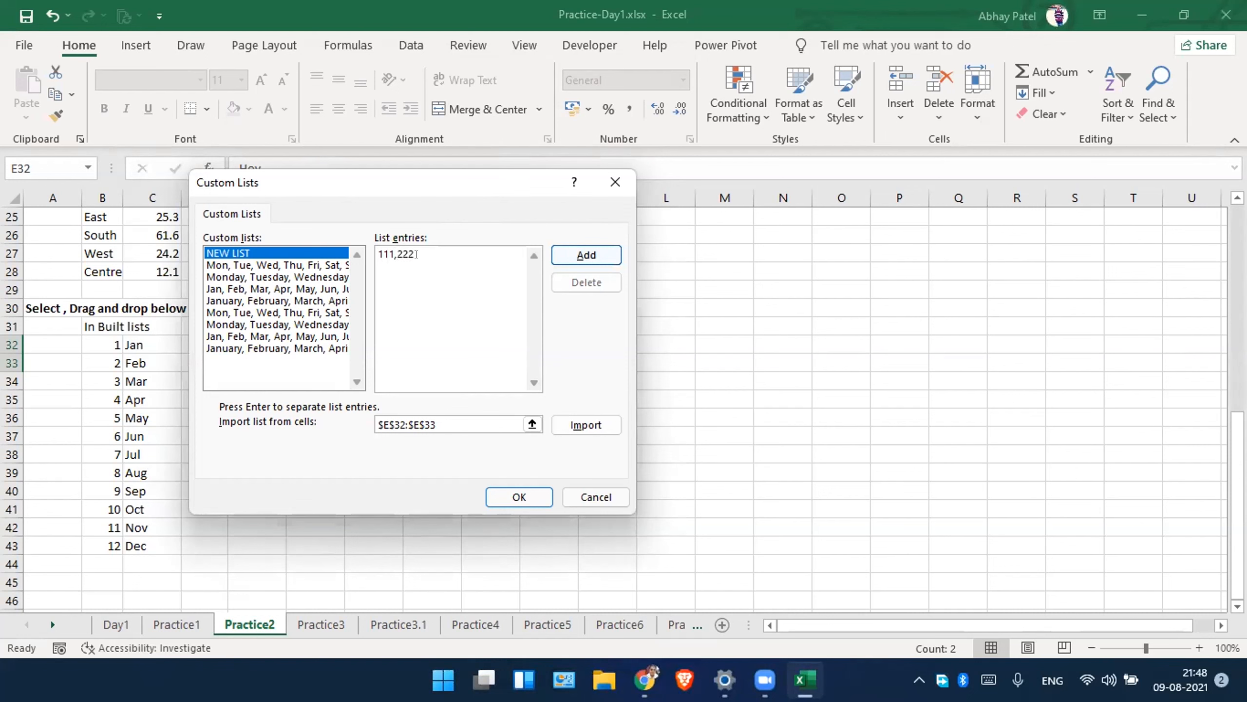
type(",333,444,666,777,888,999")
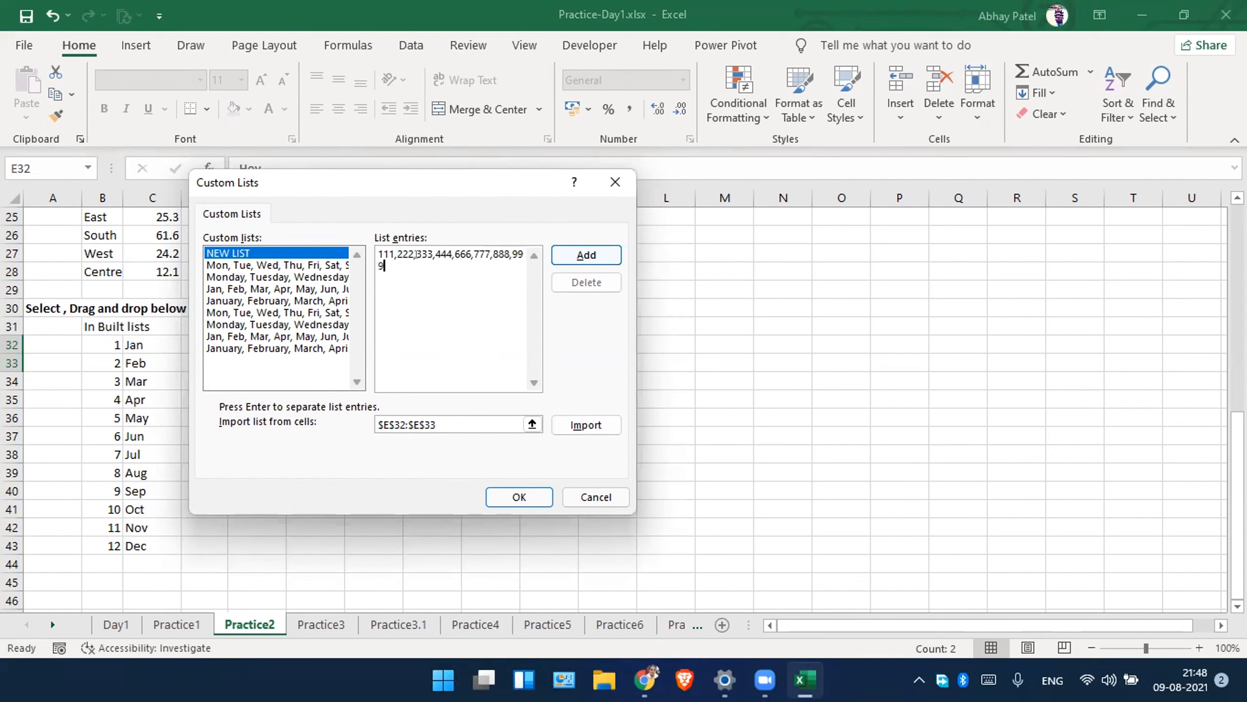
left_click(579, 254)
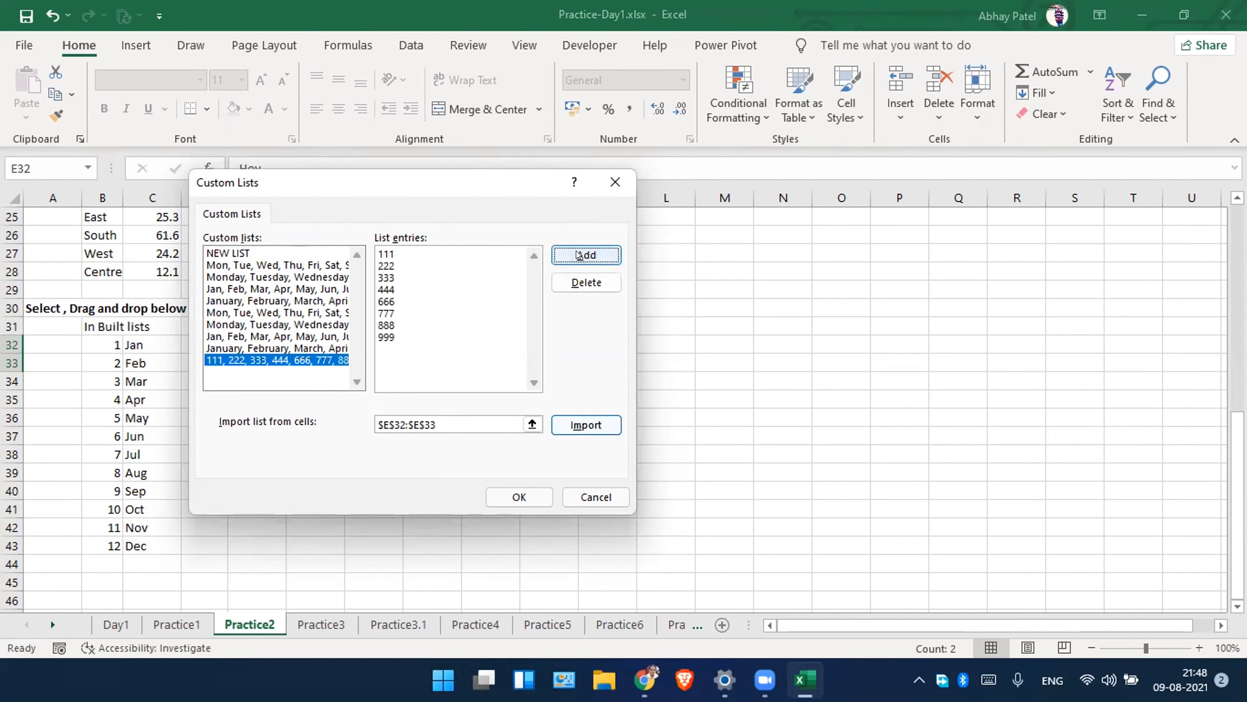
left_click(518, 497)
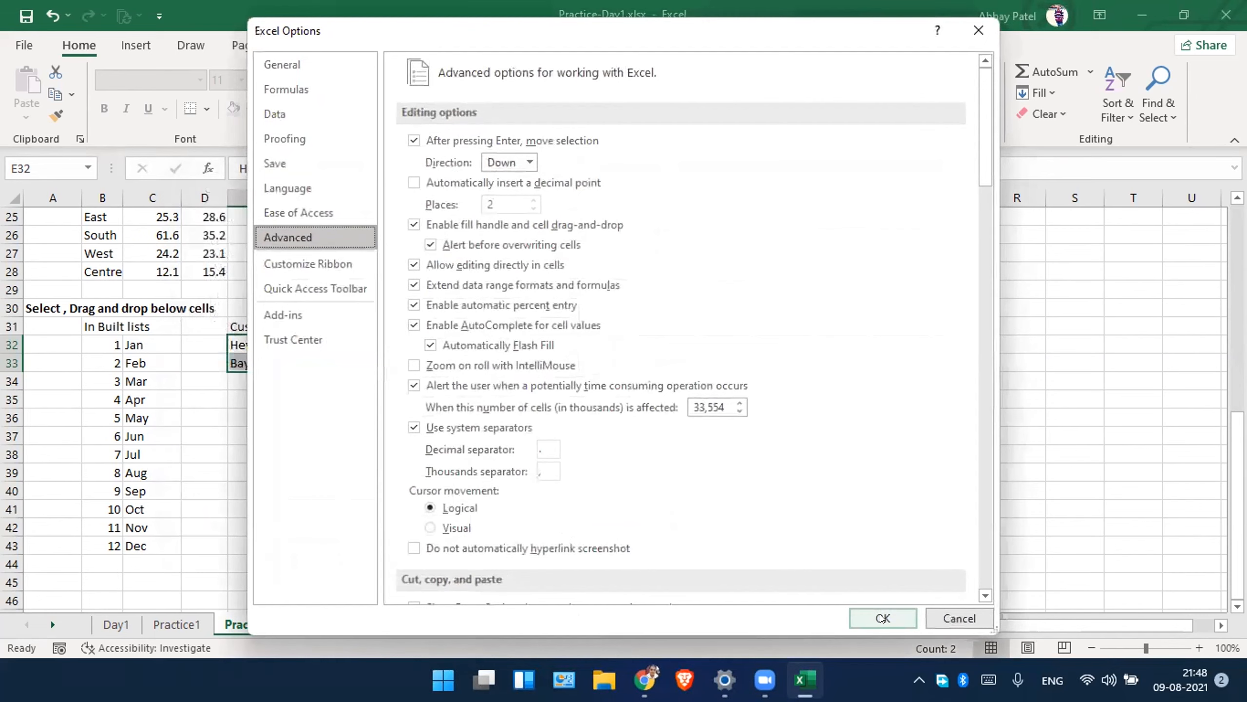
left_click(880, 614)
Enter 111 in I31 and 222 in I32, and fill the series down to I42.
left_click(475, 328)
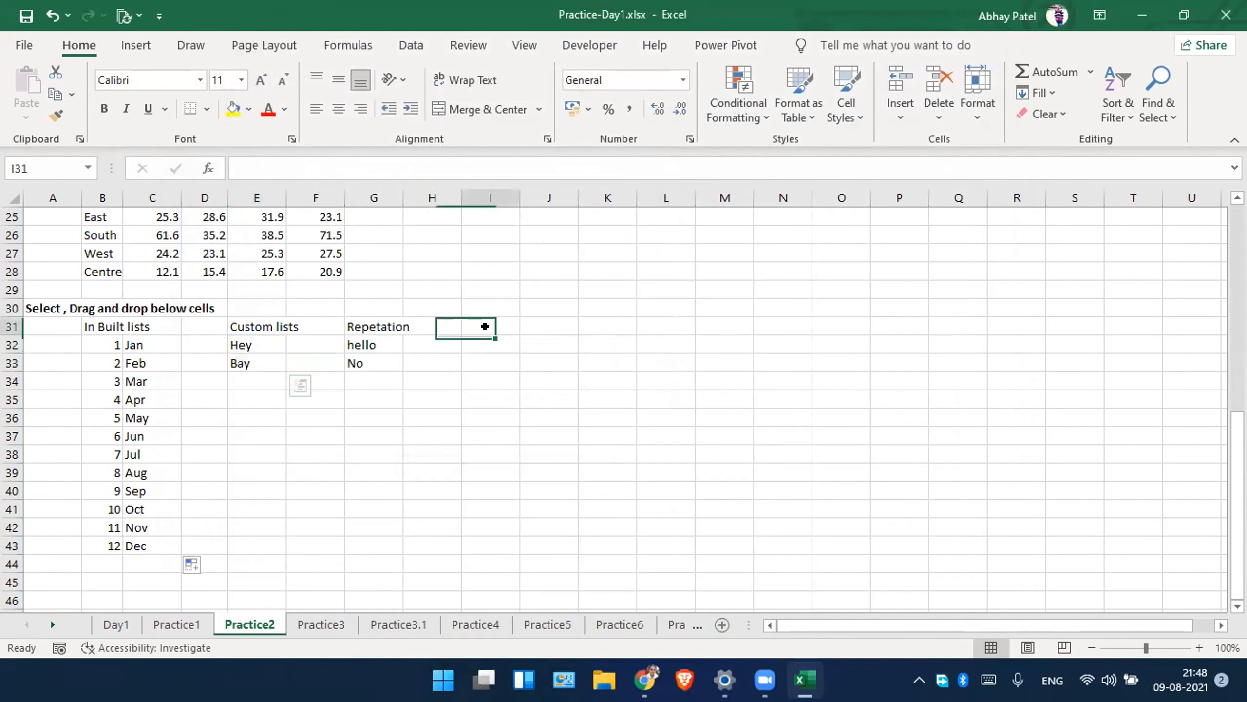
type("111")
key("Return")
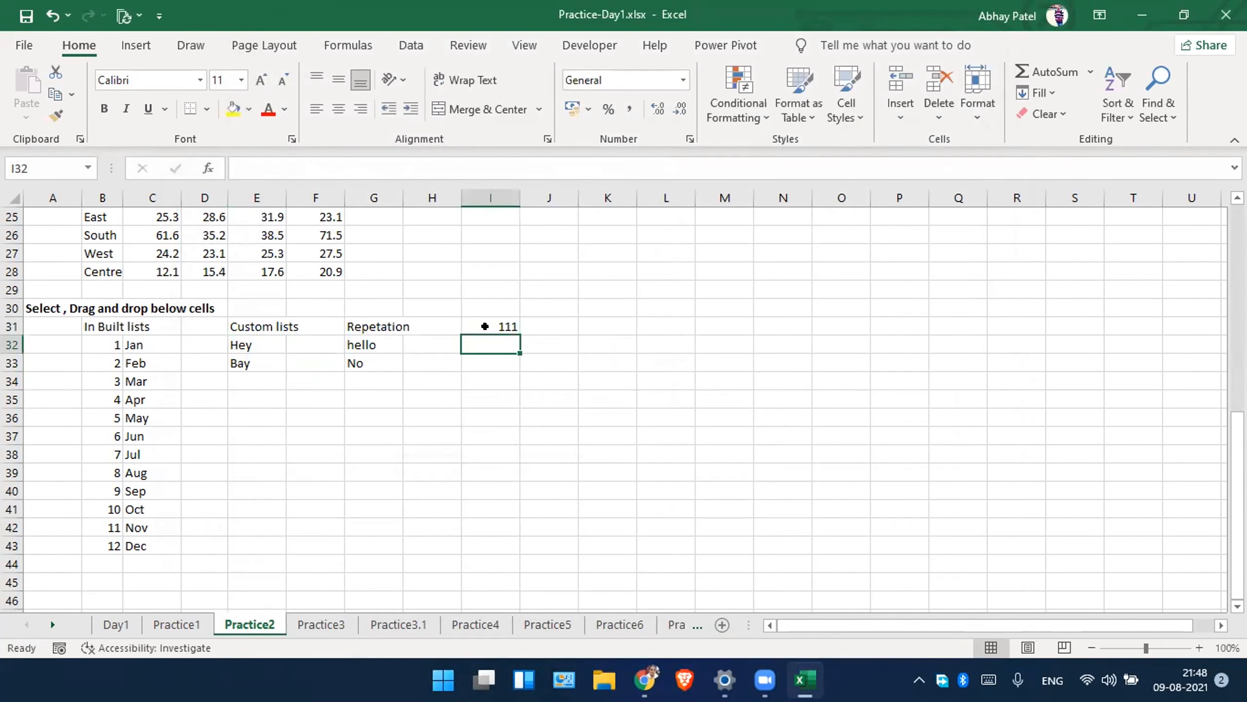
type("222")
key("Return")
left_click_drag(485, 327, 491, 534)
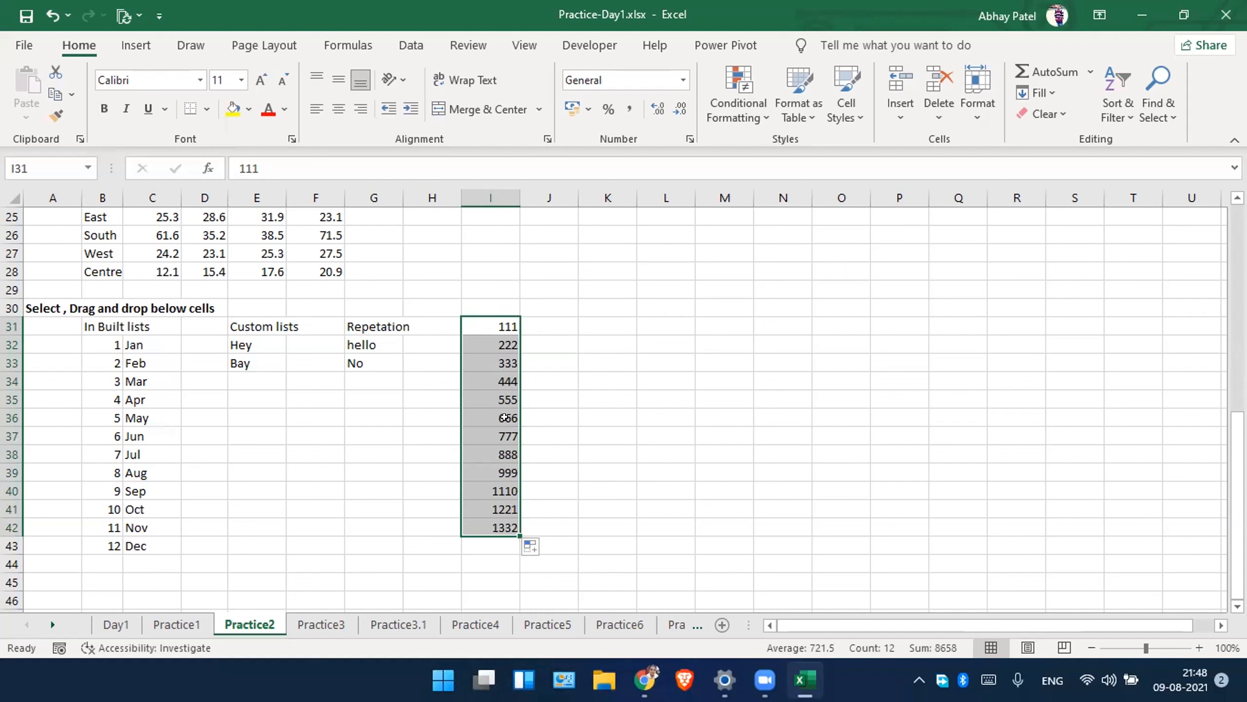
left_click(501, 401)
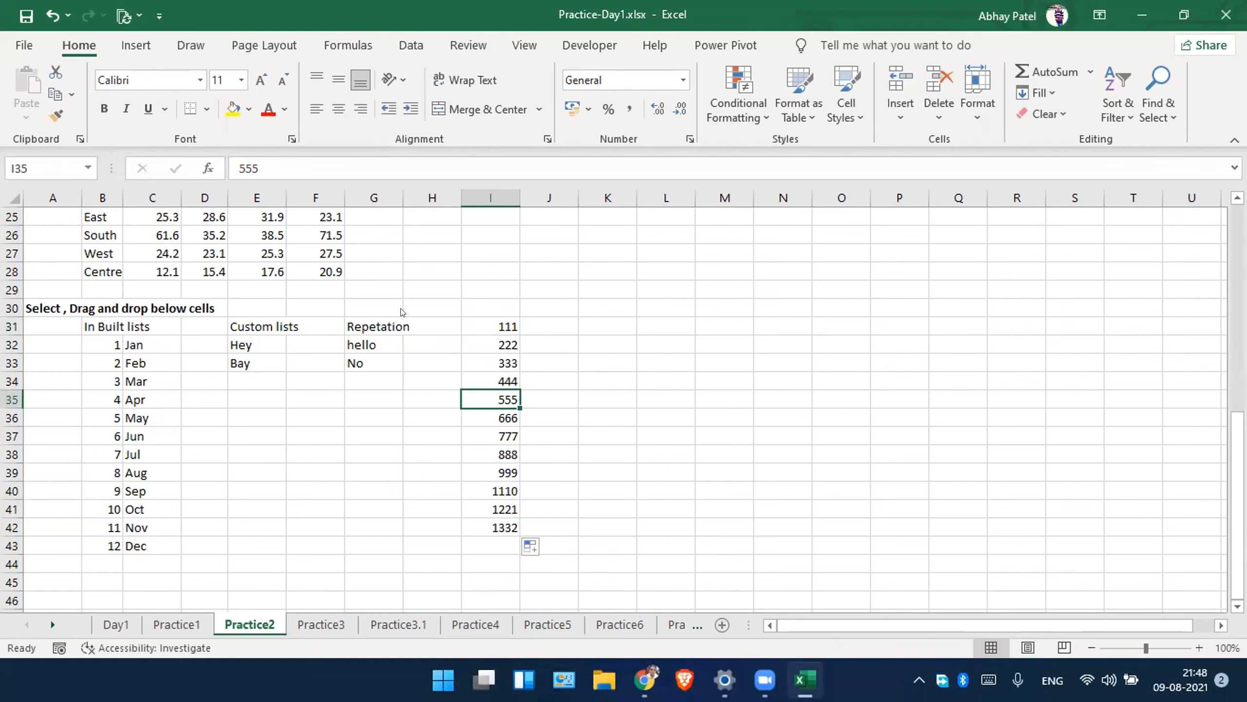
Reopen the Custom Lists editor from the advanced Excel options and select the custom list that starts with 111, 222, 333.
left_click(21, 44)
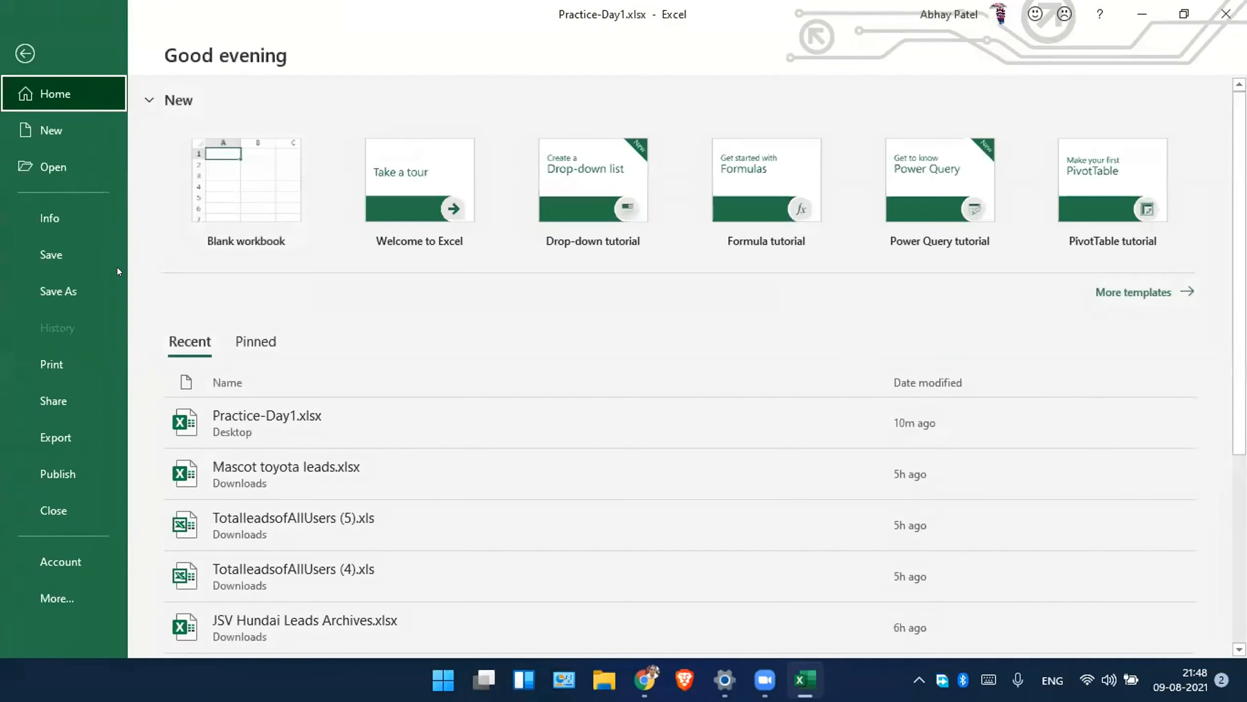
left_click(49, 578)
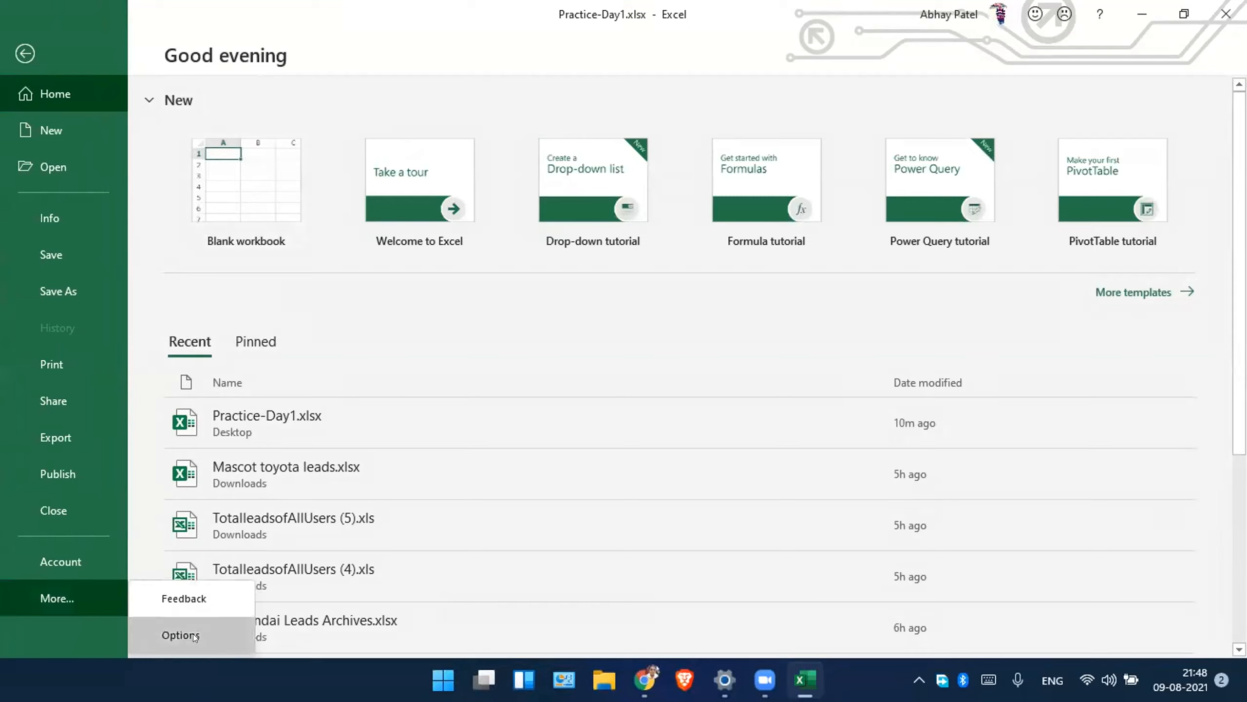
left_click(193, 633)
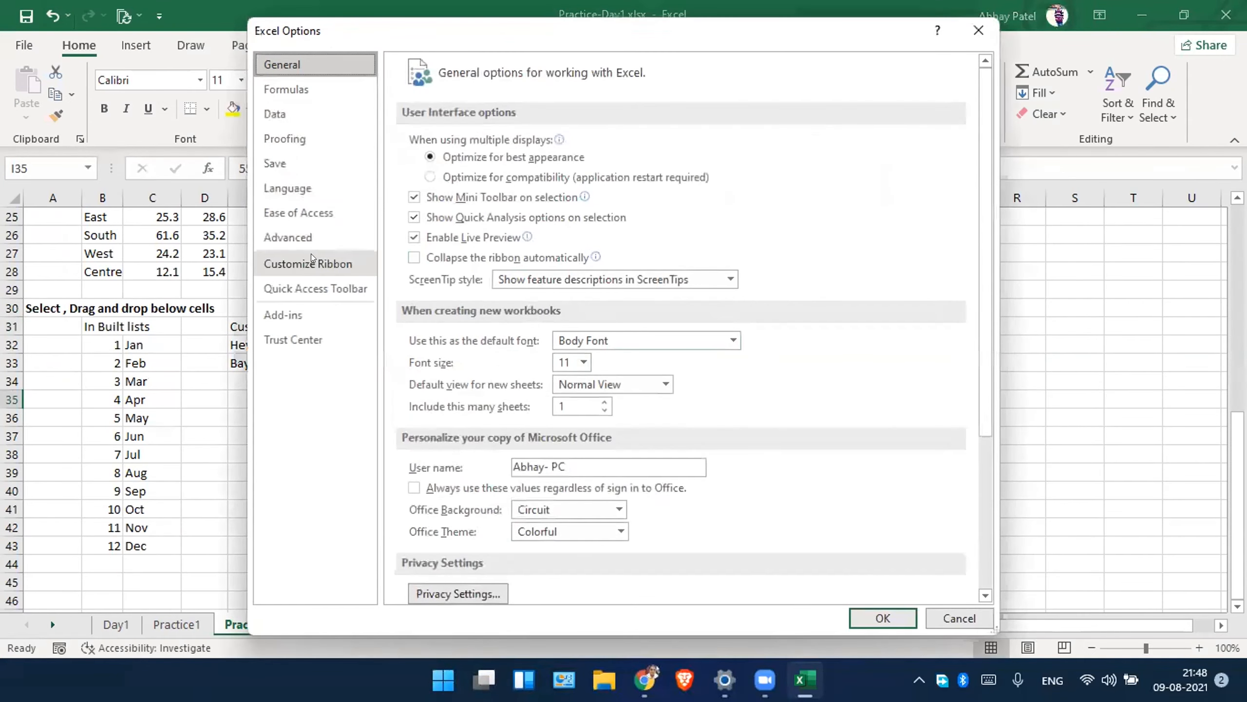
left_click(312, 236)
scroll(514, 461, "down", 20)
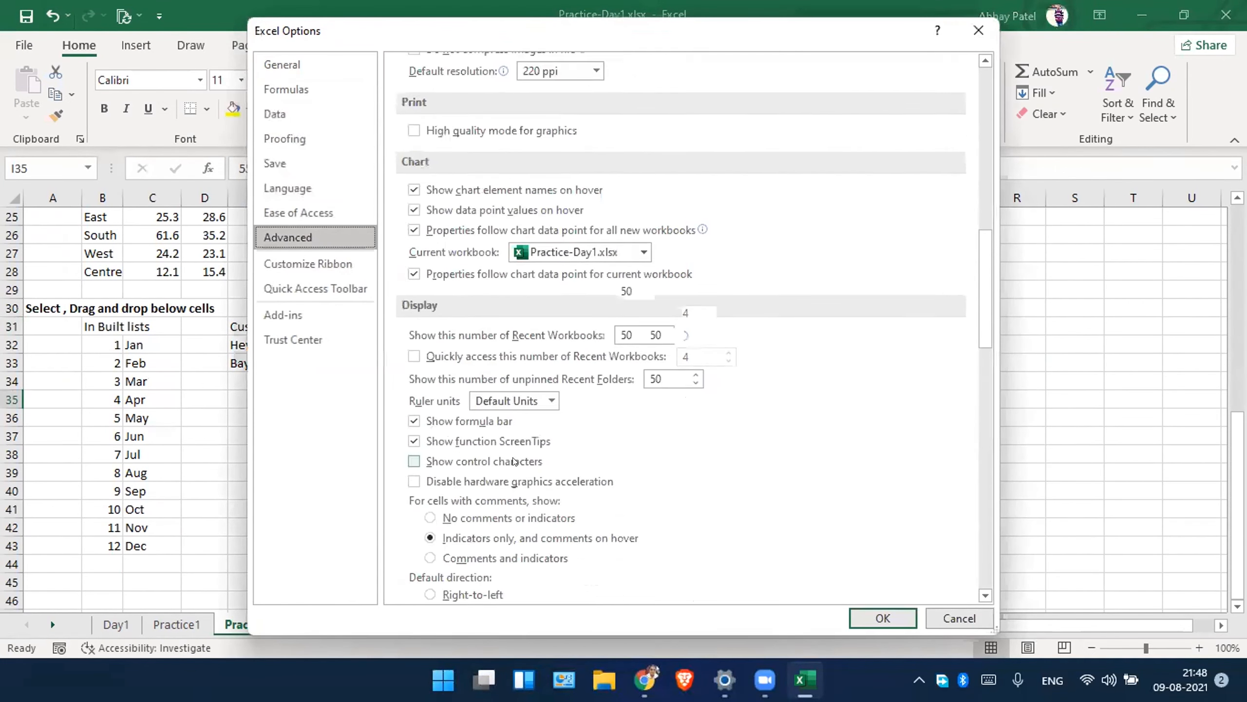
scroll(513, 458, "down", 8)
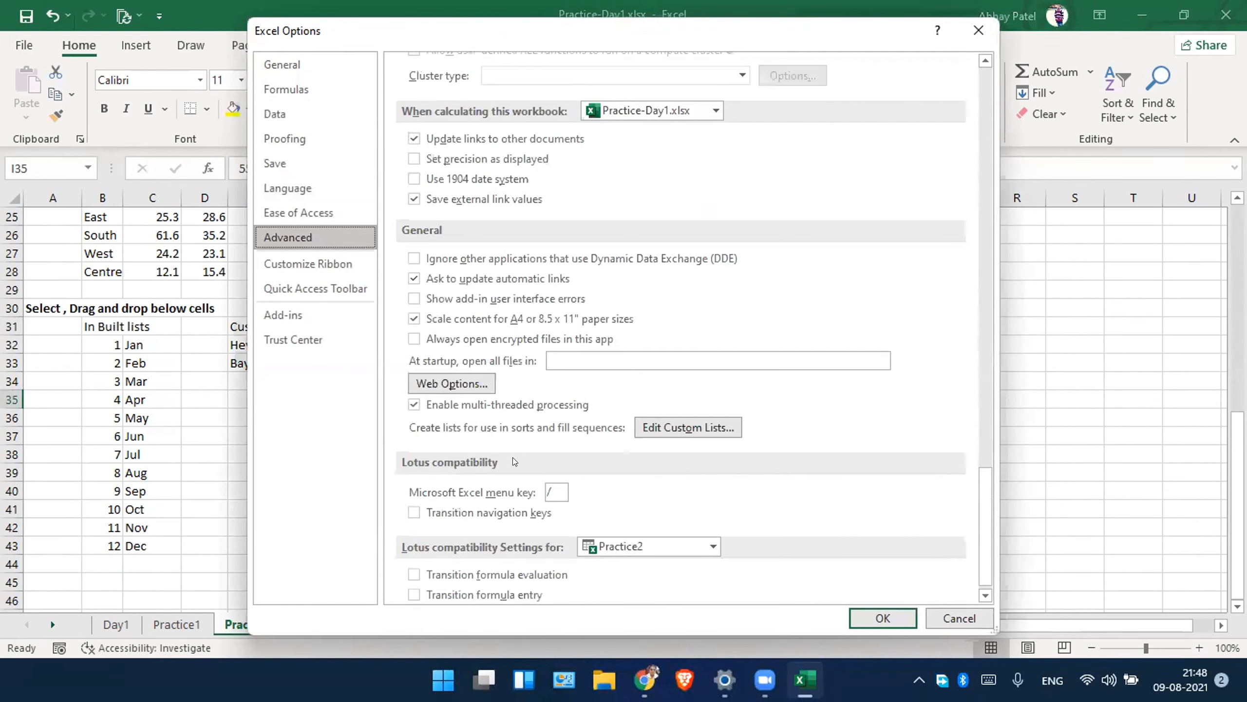
left_click(675, 416)
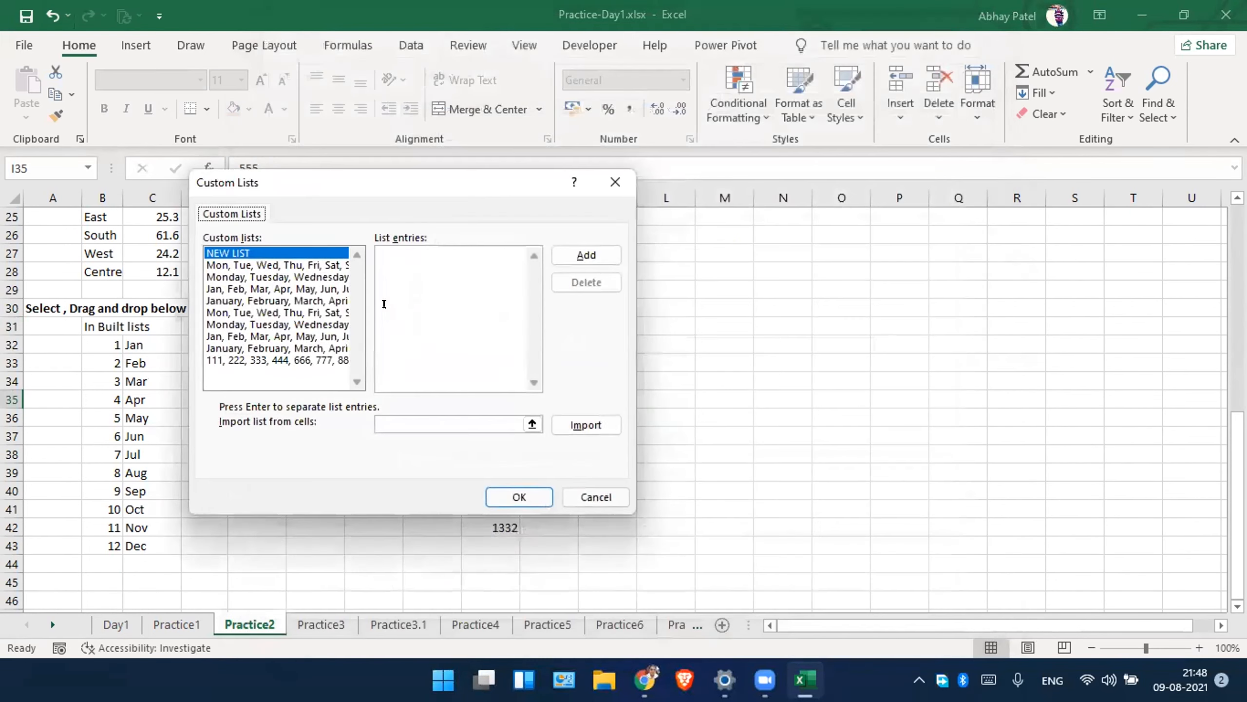
left_click(251, 360)
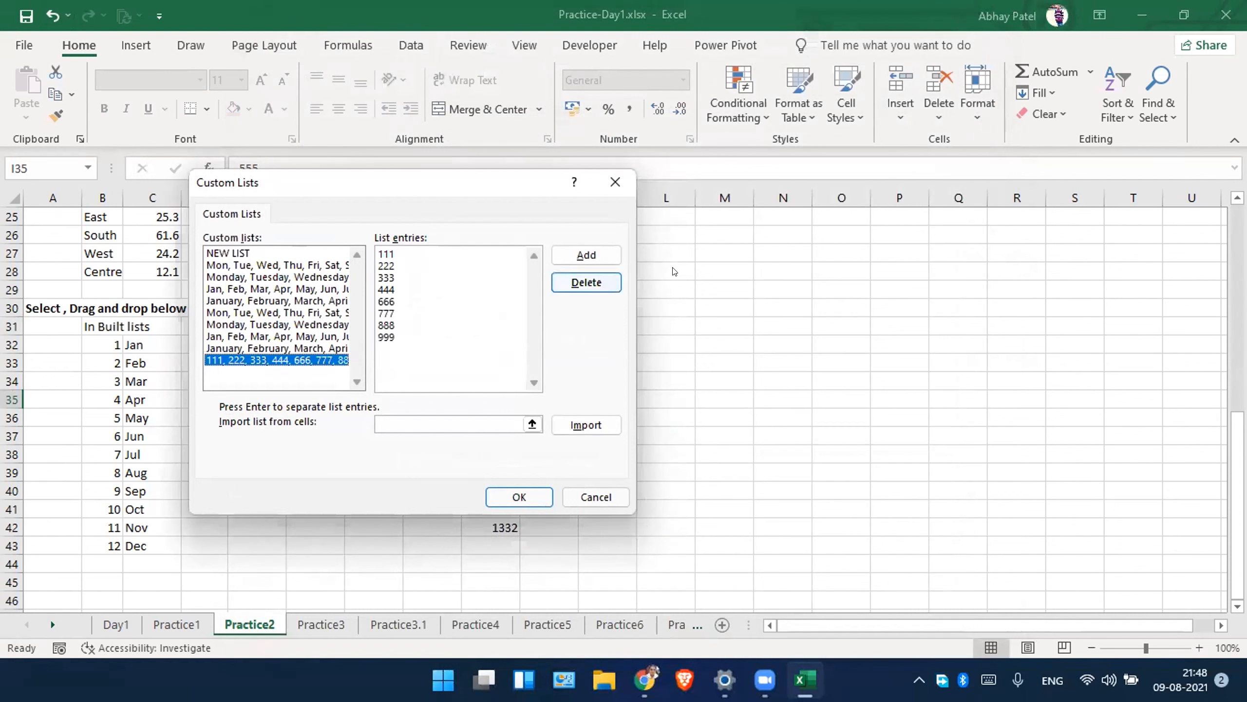
Append the letters a to h to the eight list entries, from 111a through 999h, and confirm the options.
left_click(391, 254)
type("a")
key("Down")
type("b")
key("Down")
type("c")
key("Down")
type("d")
key("Down")
type("e")
key("Down")
type("f")
key("Down")
type("g")
key("Down")
type("h")
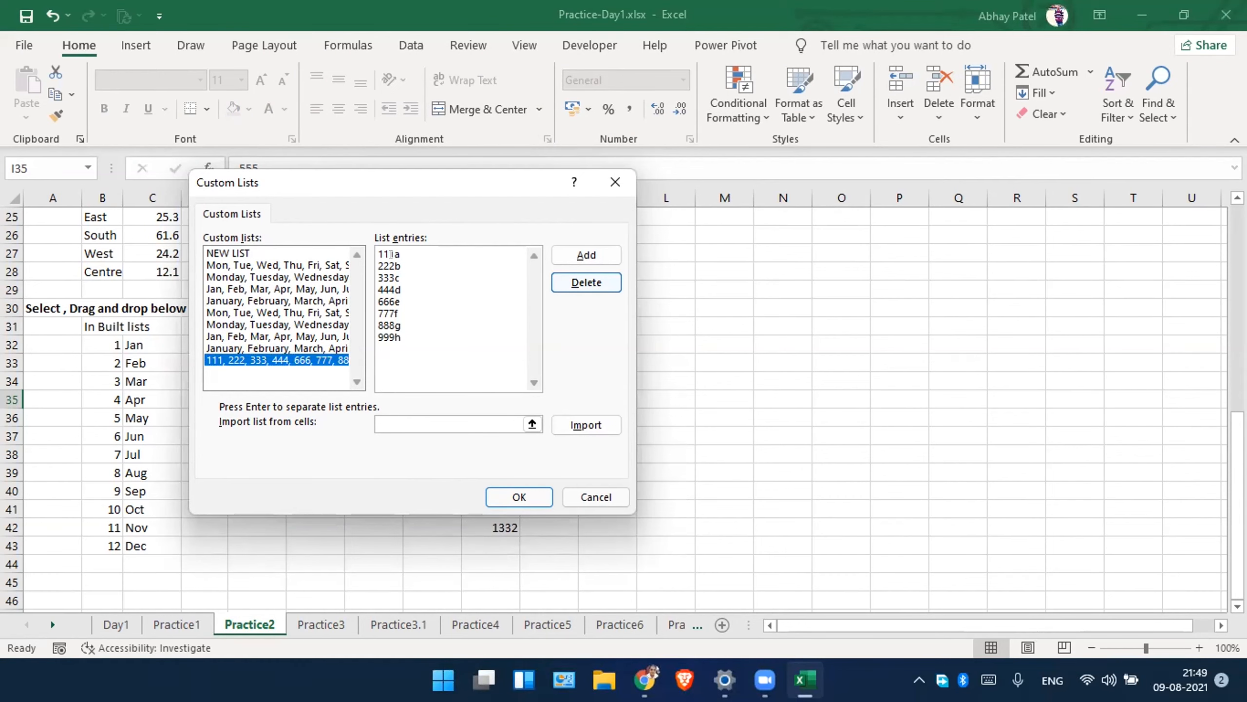
left_click(519, 497)
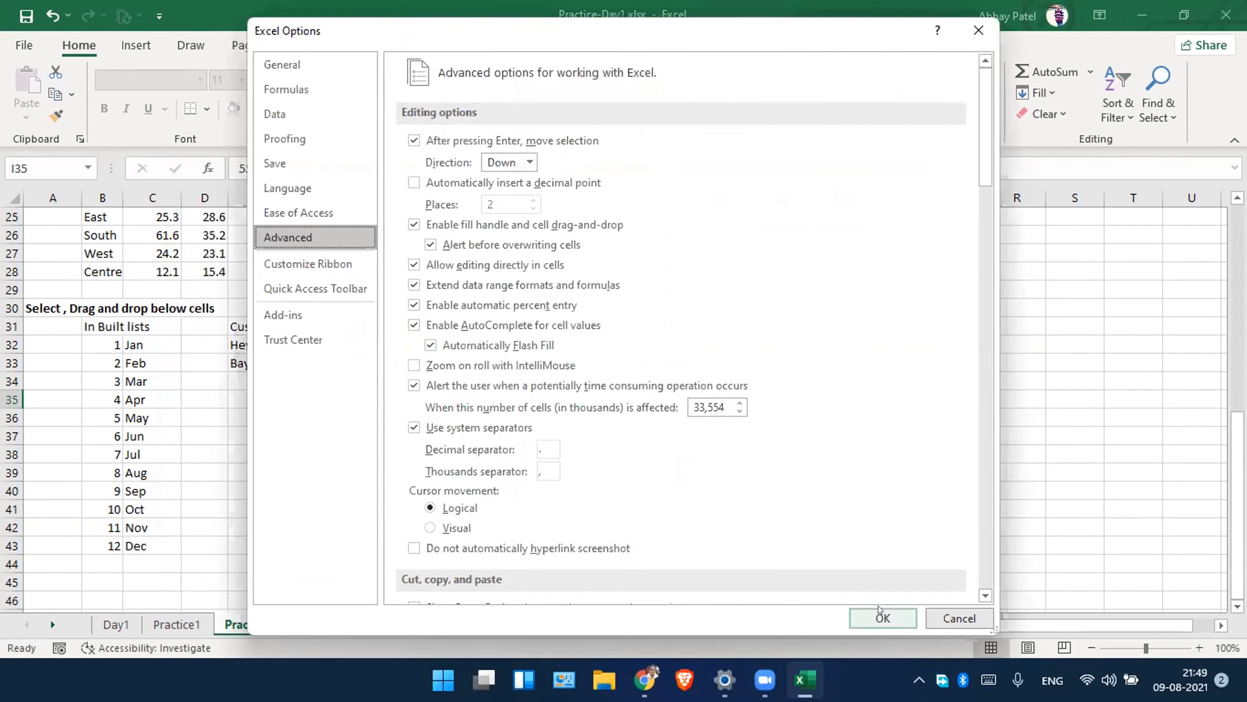
left_click(877, 607)
Enter 111a in K31 and 222b in K32, and fill the custom list down to K43.
left_click(491, 326)
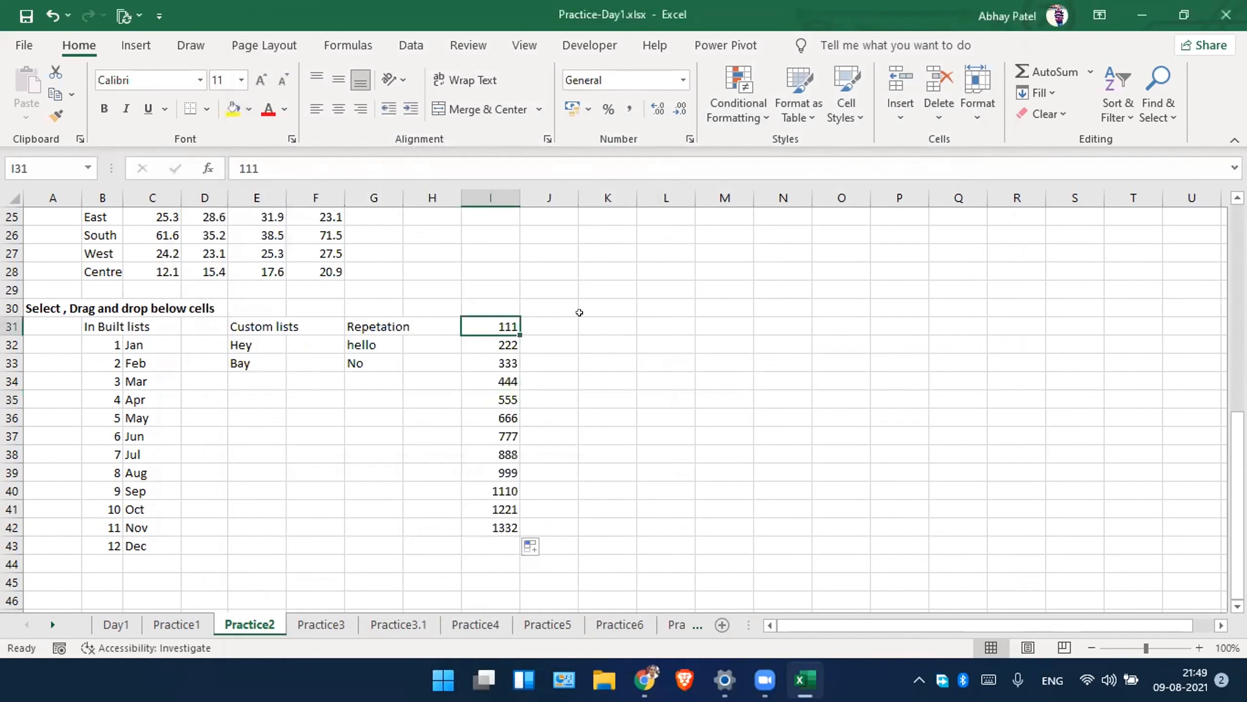
left_click(581, 319)
type("111")
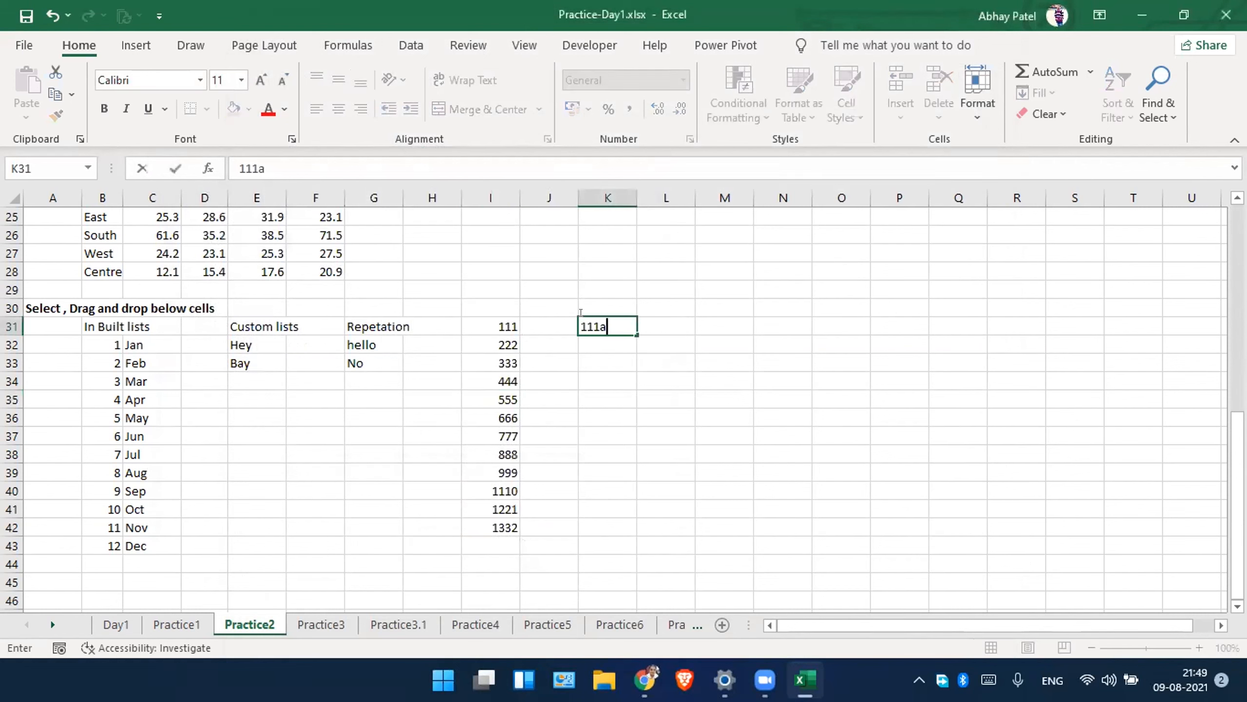
type("a")
key("Return")
type("222b")
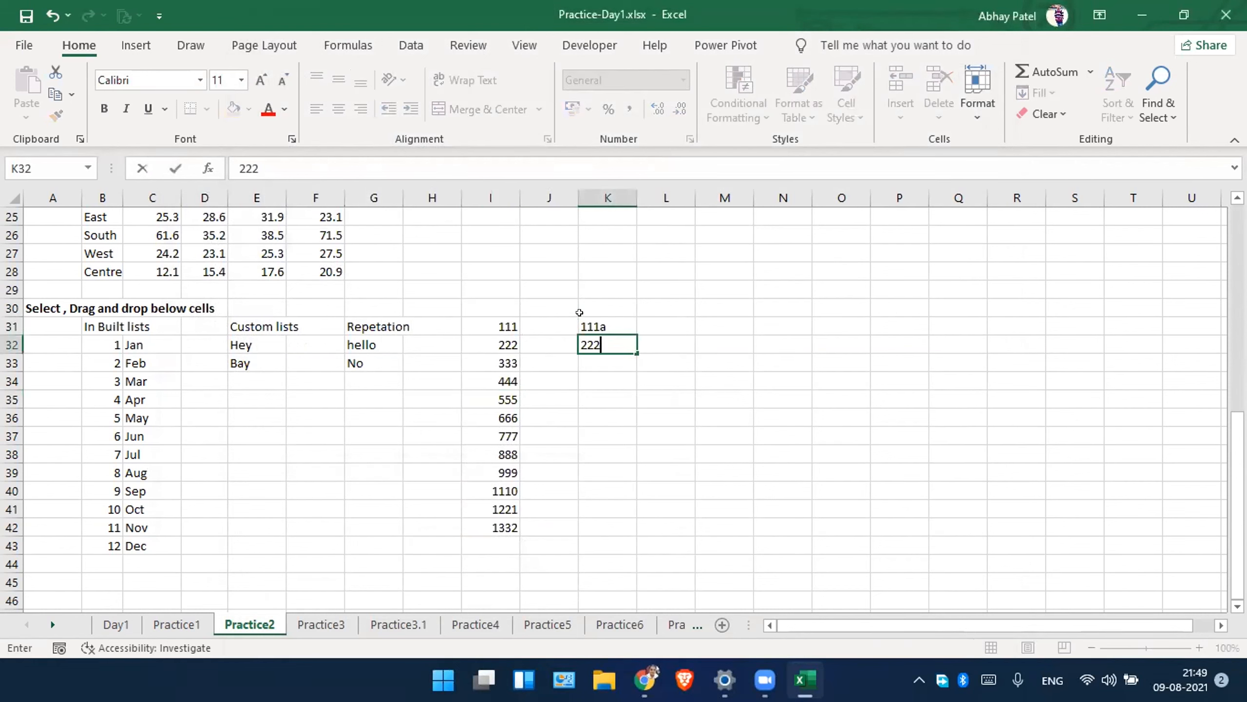
key("Return")
left_click_drag(602, 324, 638, 554)
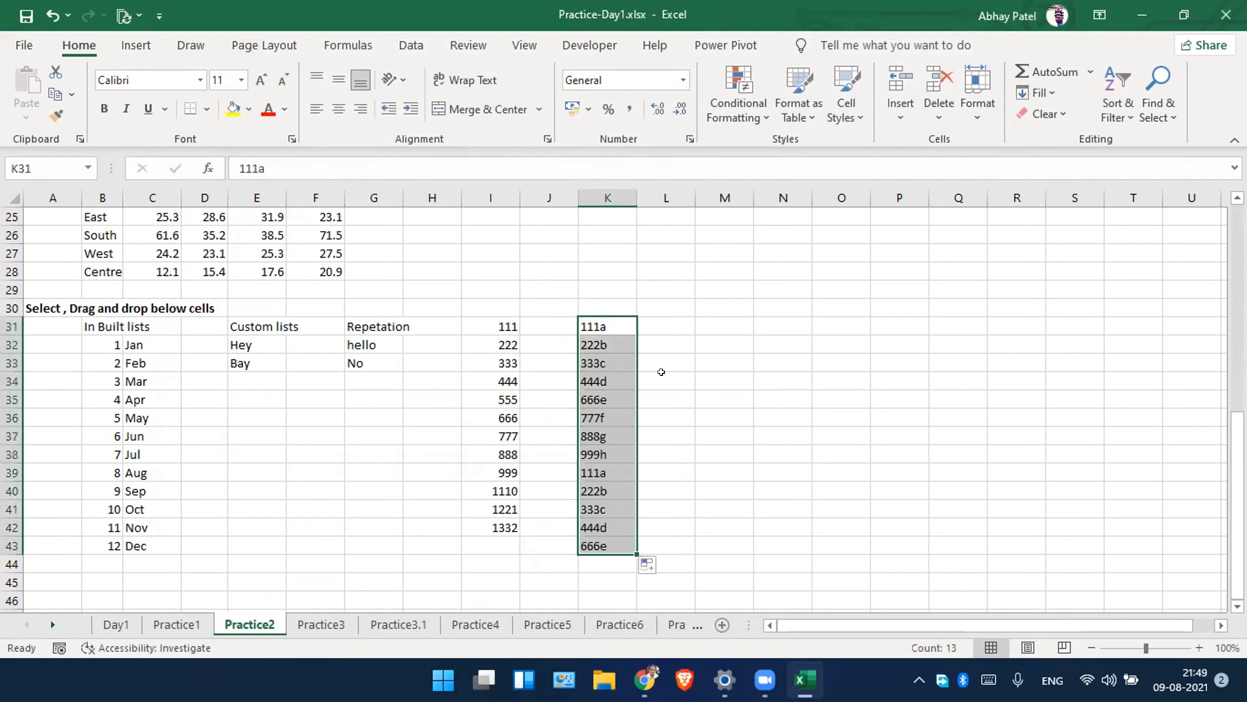
Compare the filled custom list entries in column K with the numeric series in column I.
left_click(592, 383)
left_click_drag(590, 371, 601, 399)
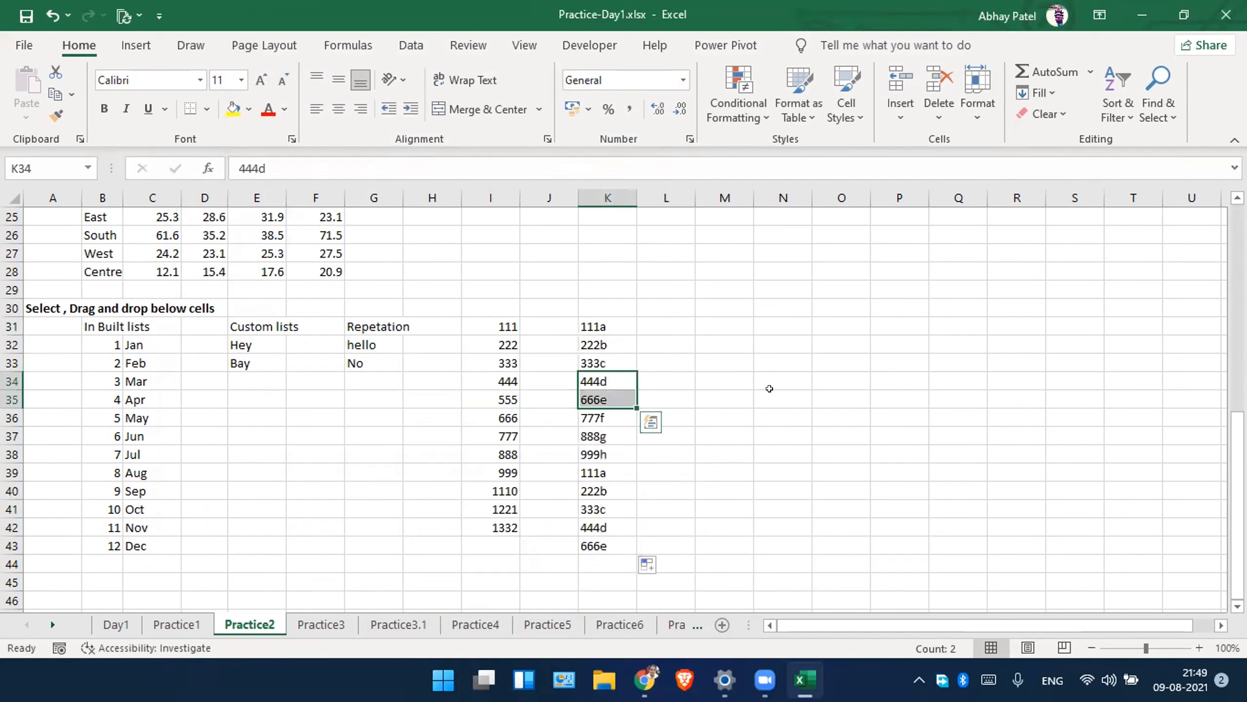
key("Escape")
scroll(769, 389, "down", 2)
scroll(769, 388, "up", 1)
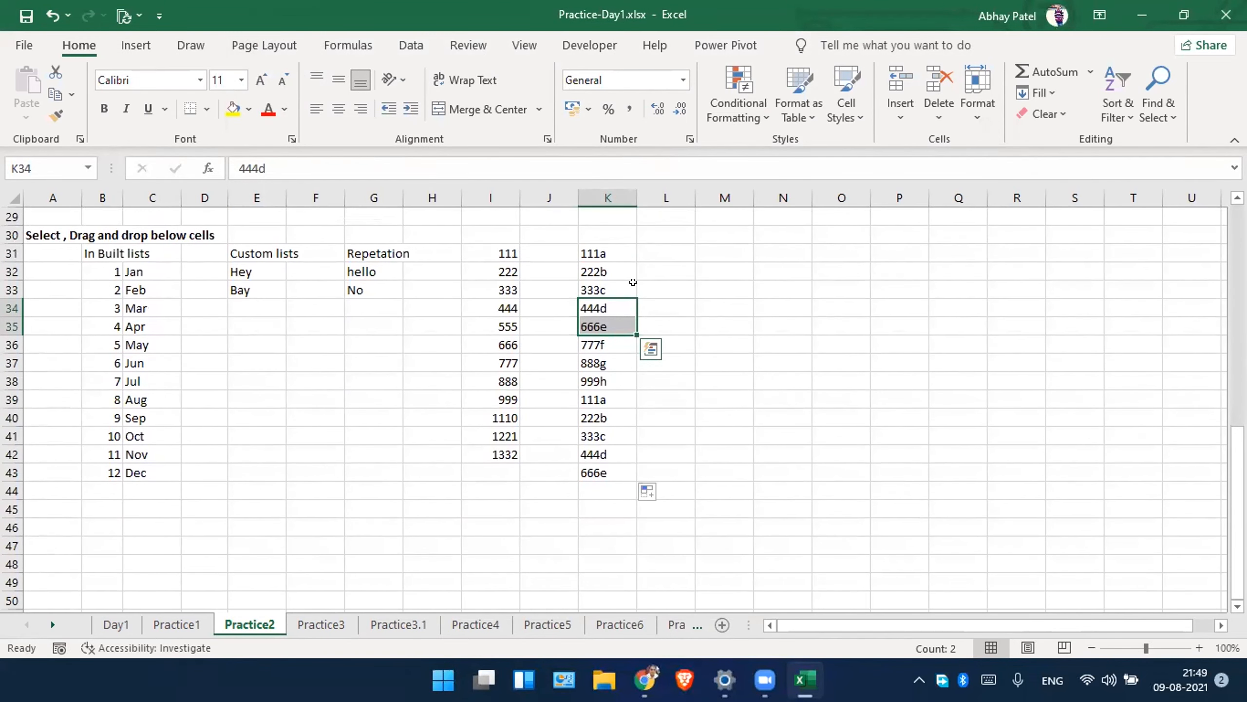
left_click(593, 244)
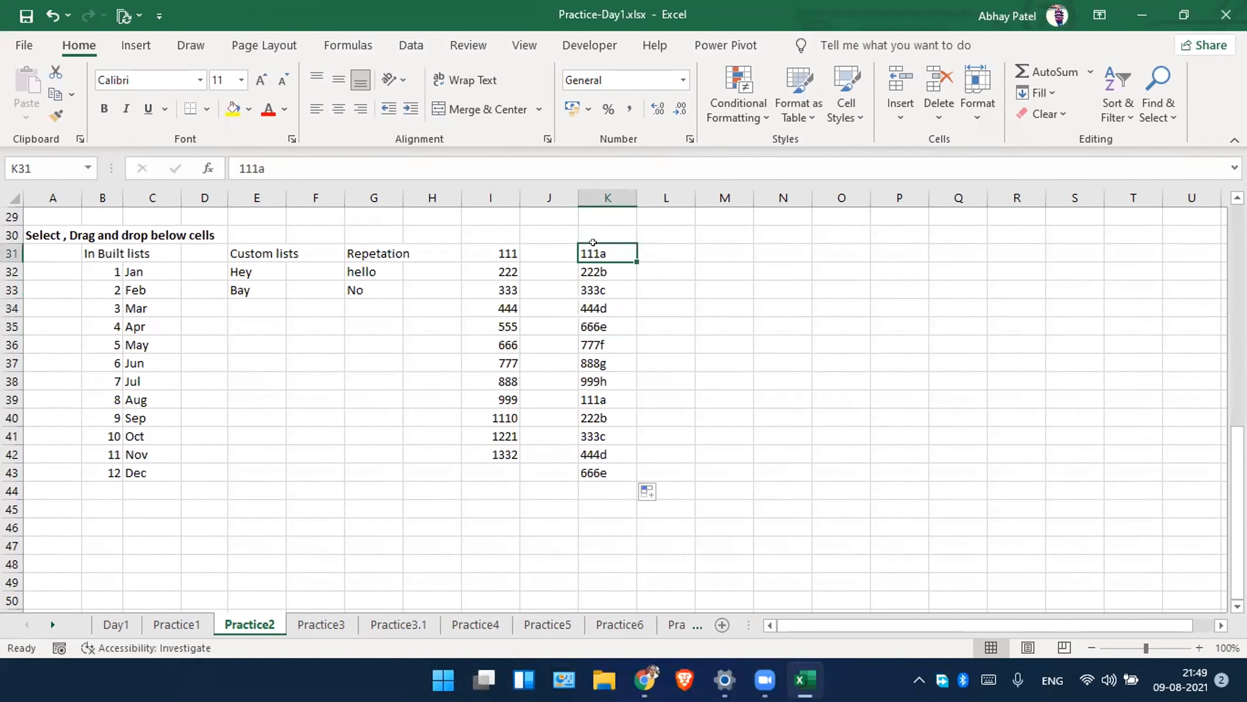
left_click(492, 244)
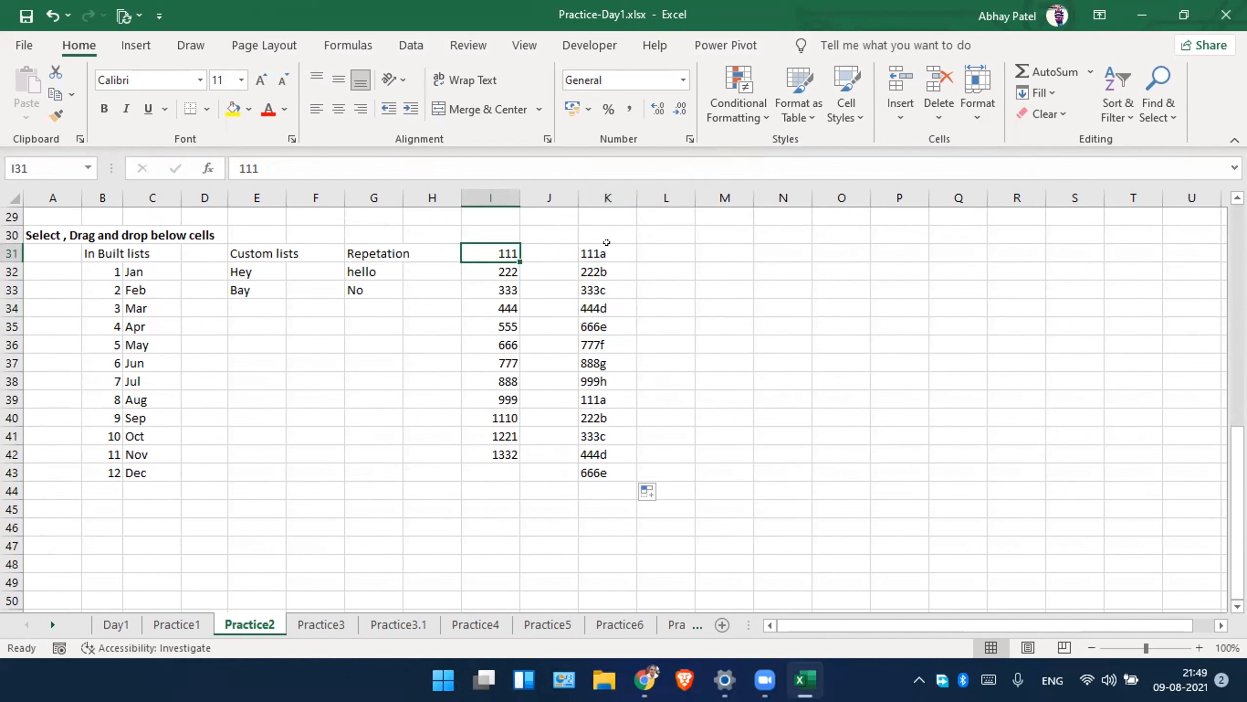
left_click(607, 243)
left_click(502, 244)
left_click(579, 253)
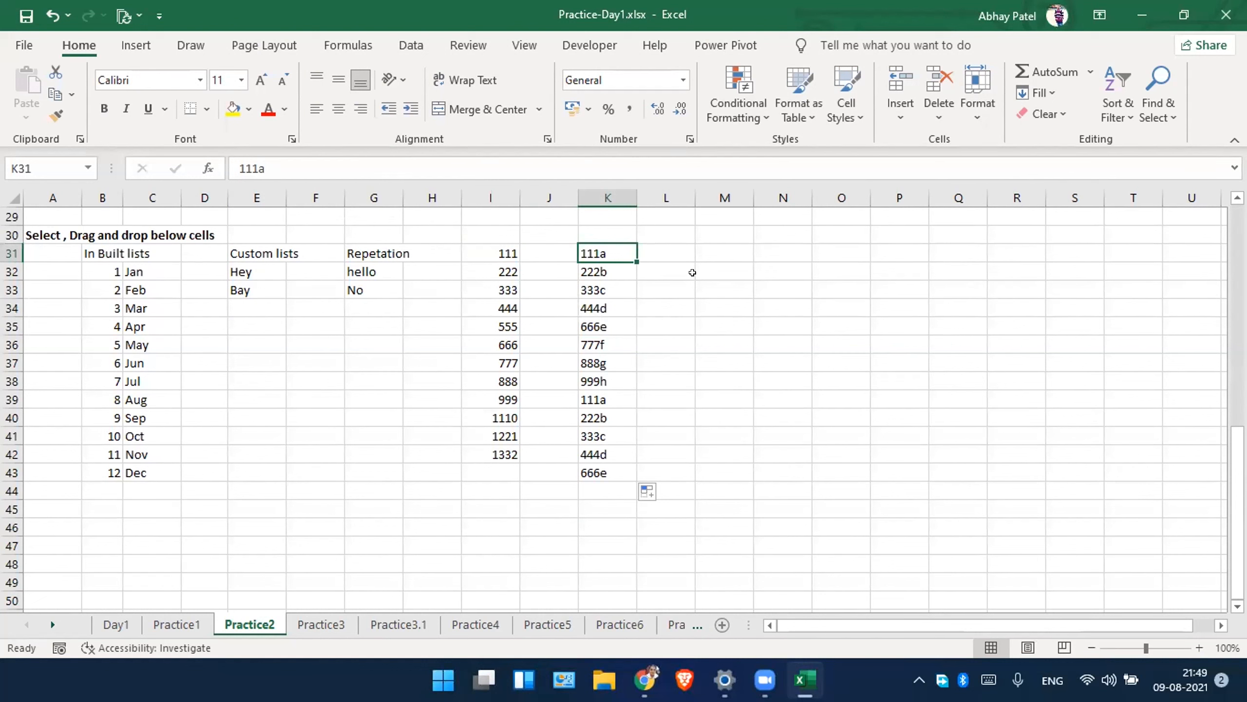
Insert a comment on cell I31 reading "Hello this is my cell".
right_click(506, 253)
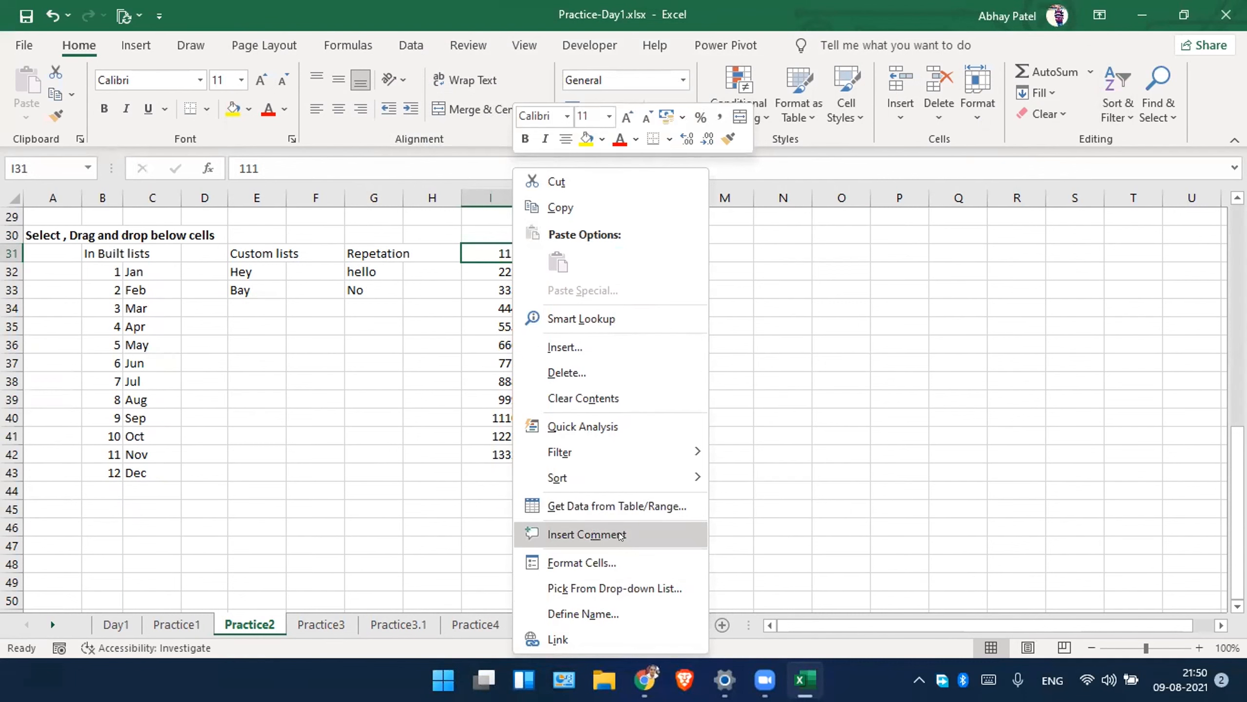
left_click(647, 532)
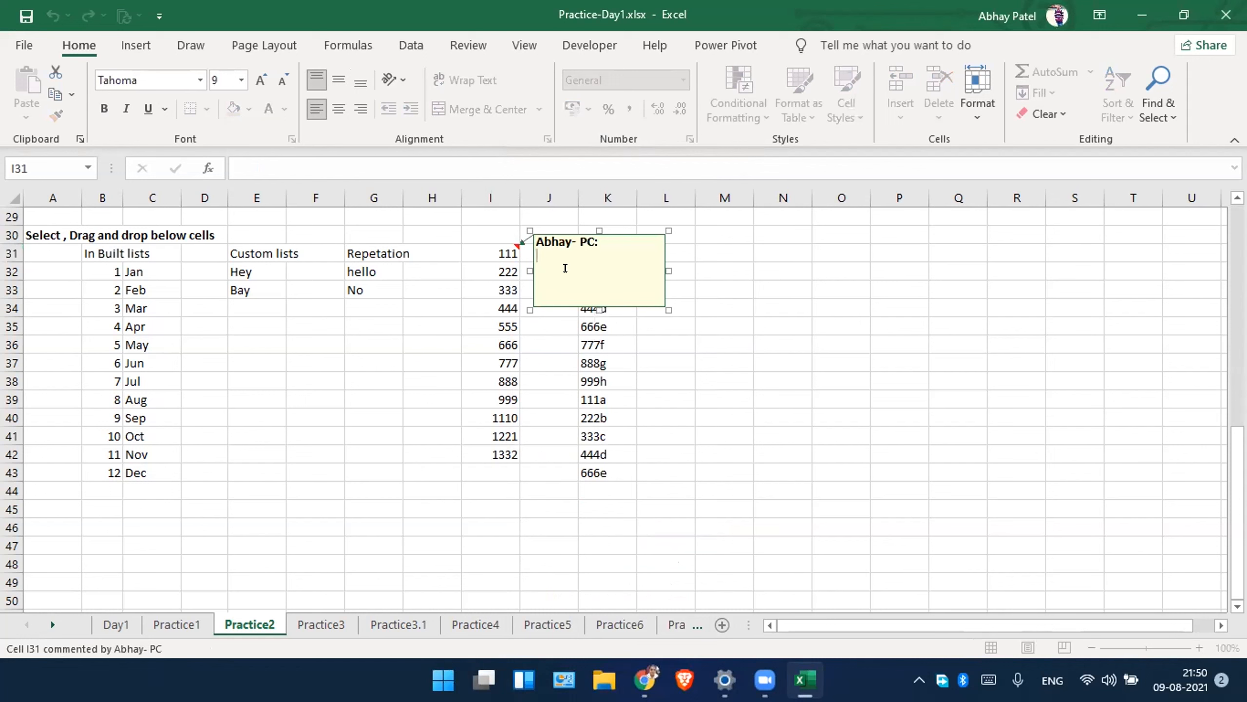
type("Hello thiks")
key("BackSpace")
key("BackSpace")
key("BackSpace")
type("s is my cell")
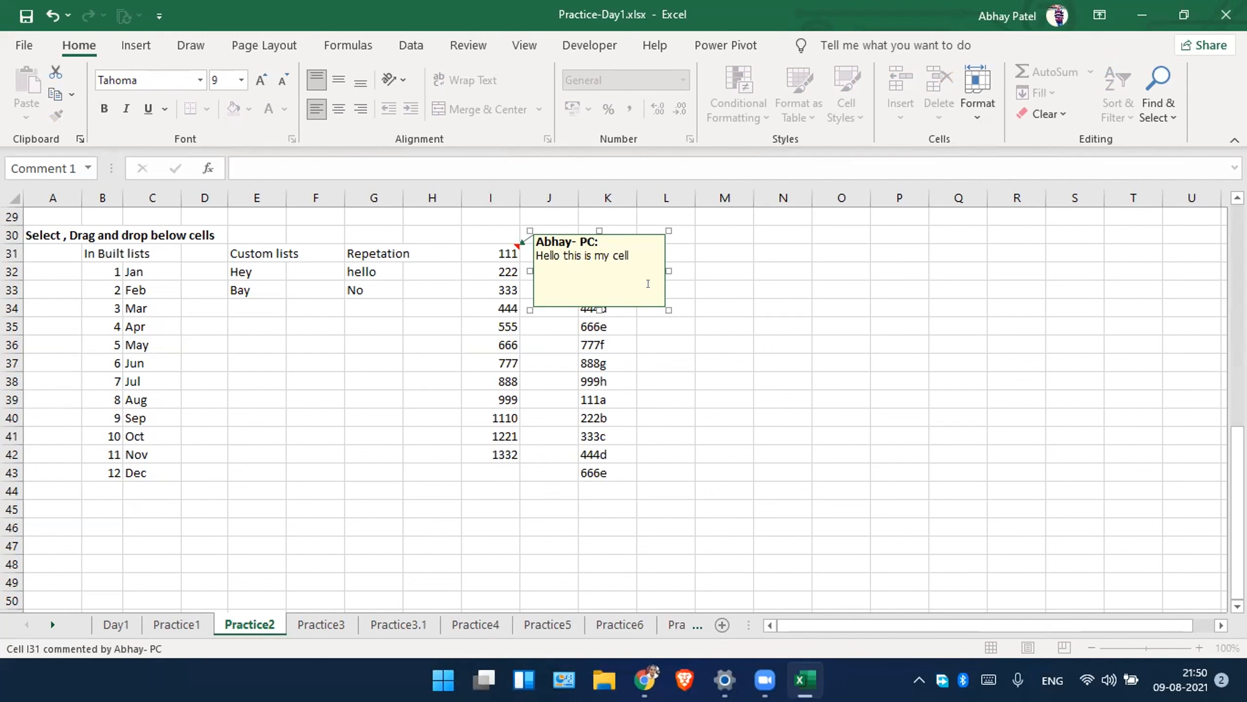
key("Return")
left_click(504, 255)
Review the comment attached to cell I31.
left_click(419, 254)
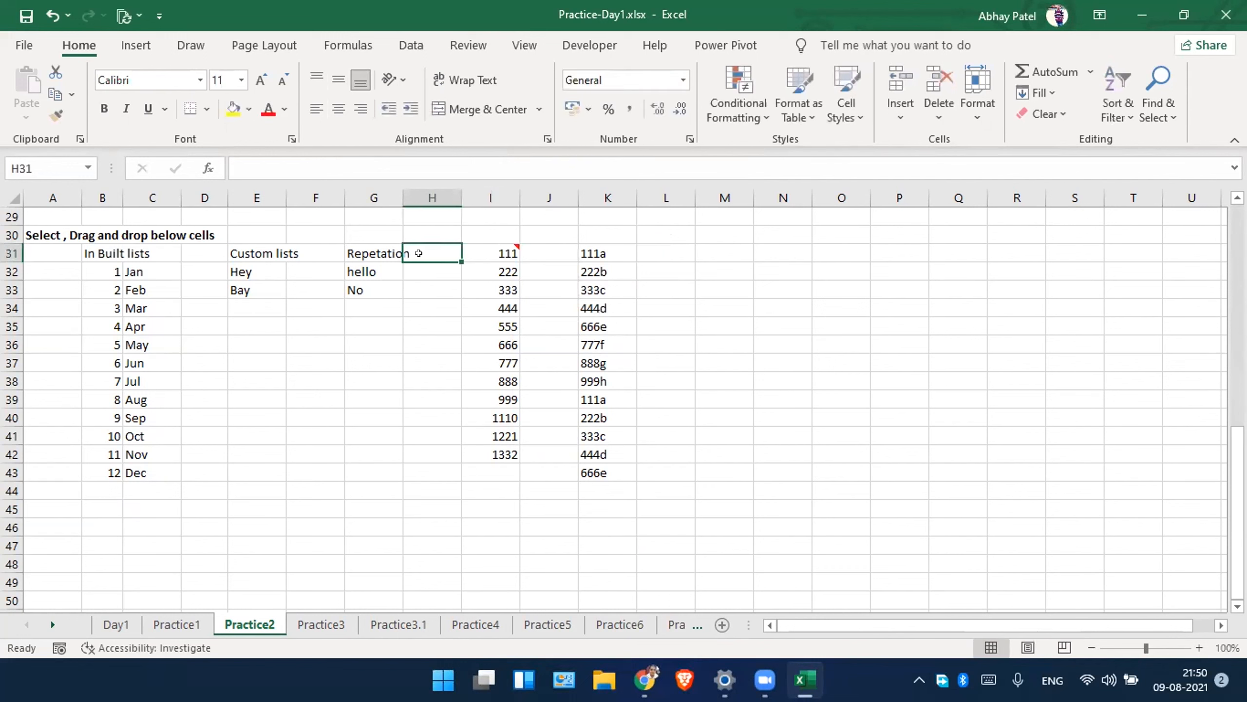
left_click(665, 311)
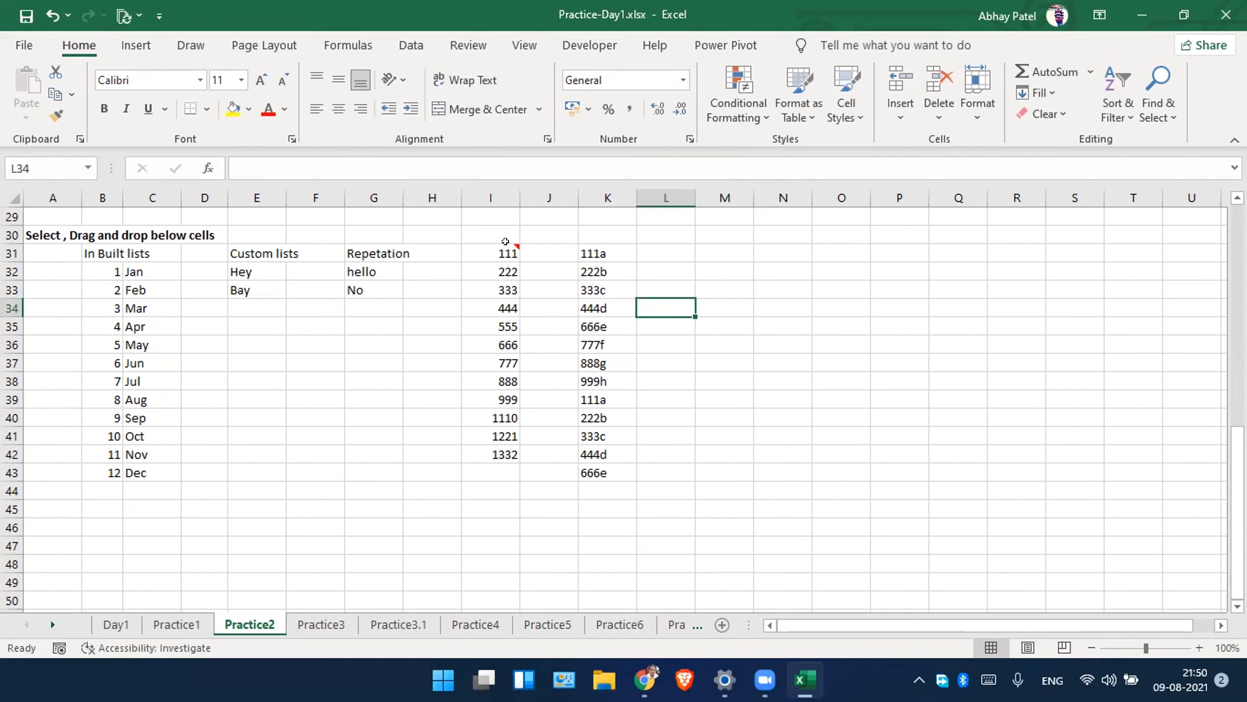
mouse_move(501, 241)
left_click(489, 252)
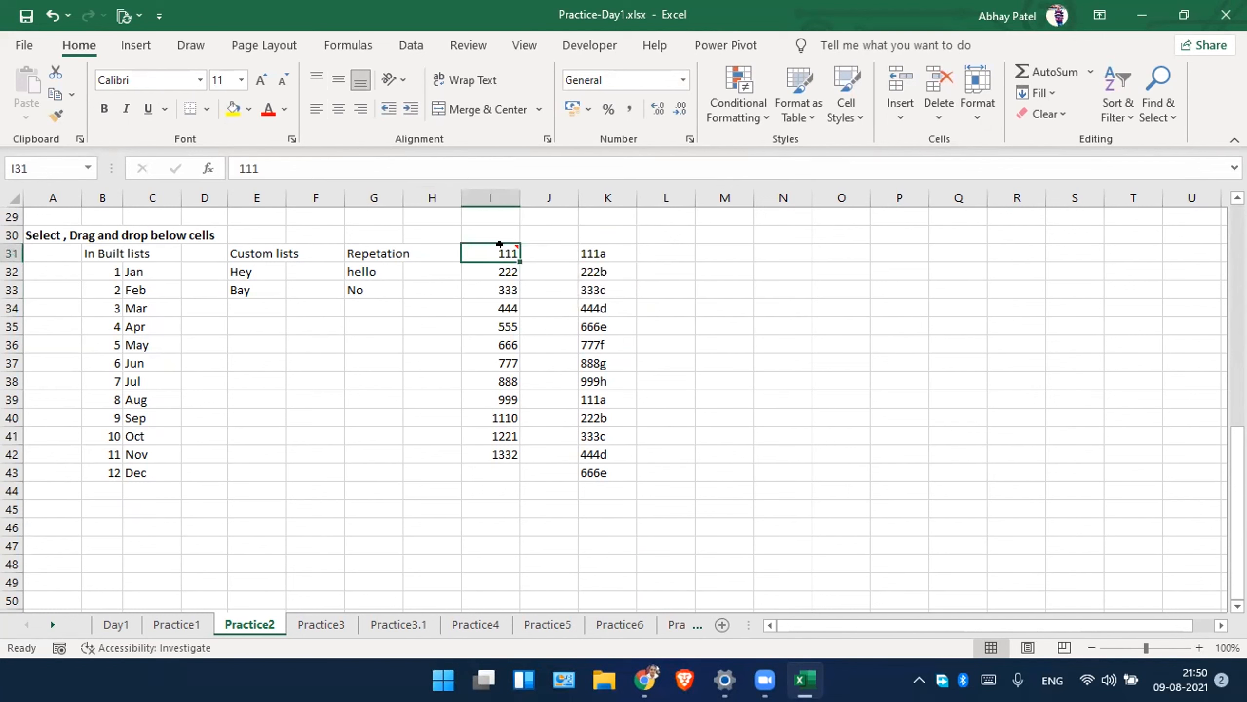
mouse_move(500, 244)
left_click(550, 372)
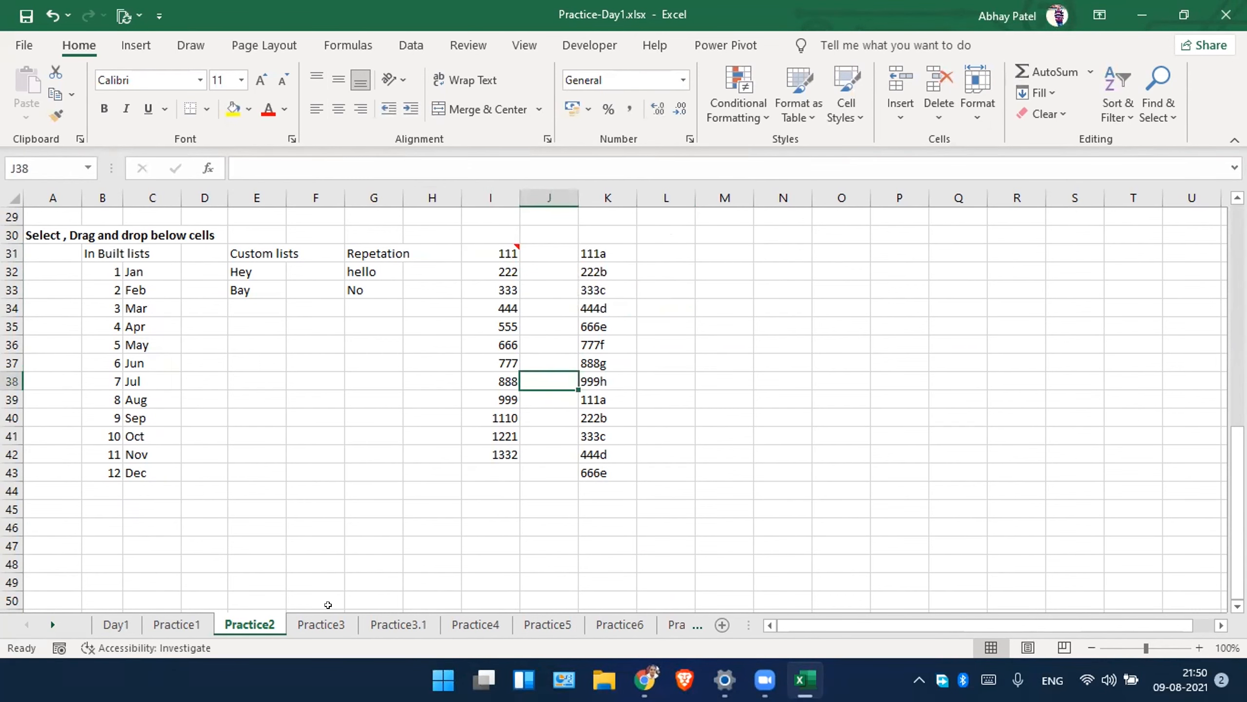
Open the Practice3 sheet and autofit the Sales and Cities columns to their contents.
left_click(310, 630)
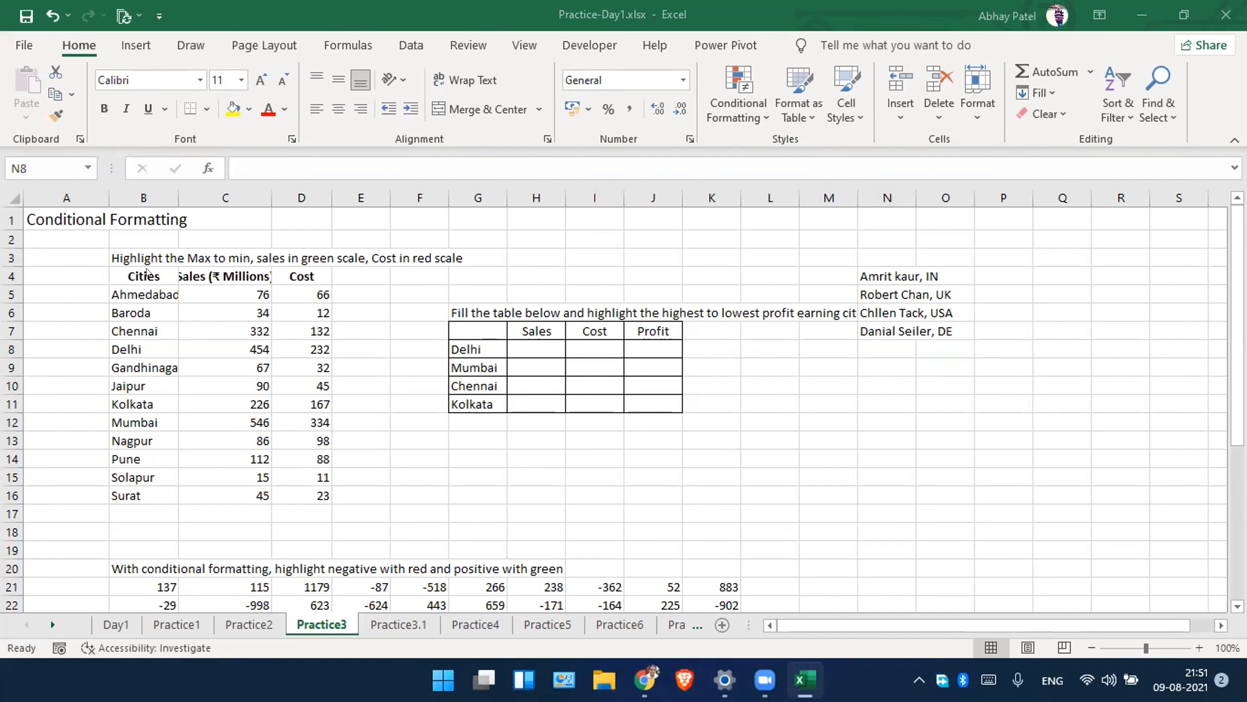
double_click(270, 198)
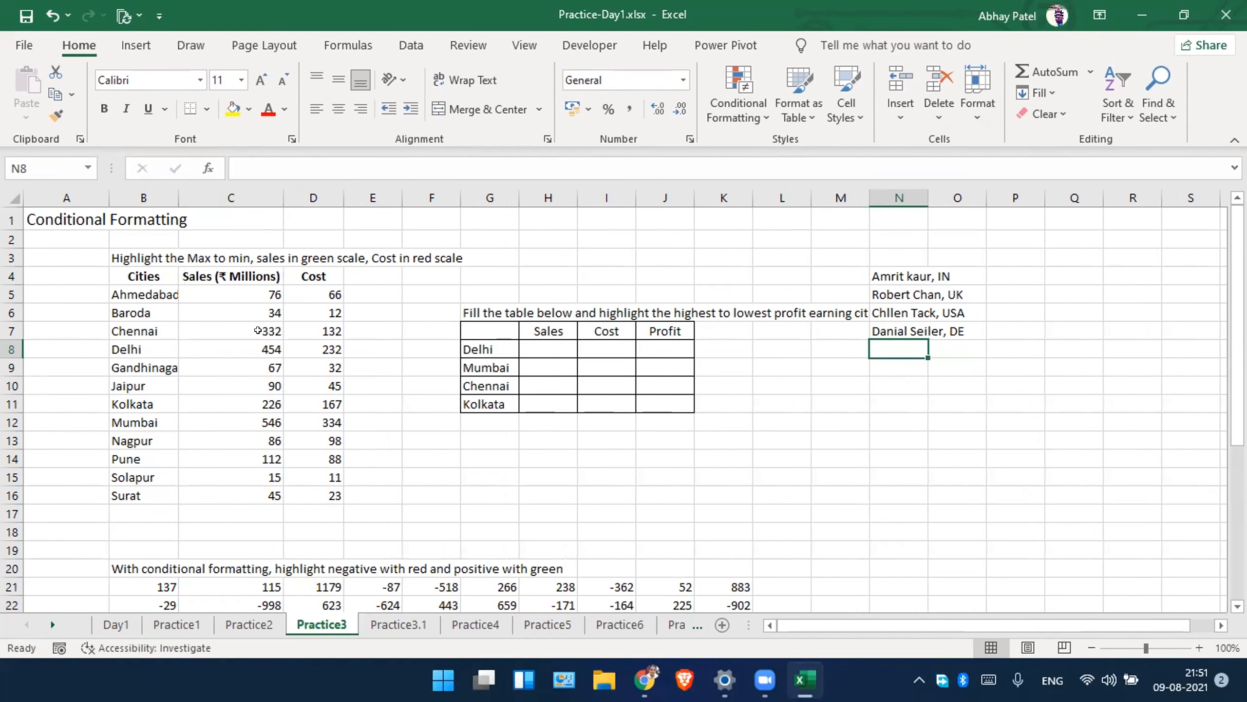
double_click(178, 197)
left_click_drag(580, 197, 194, 215)
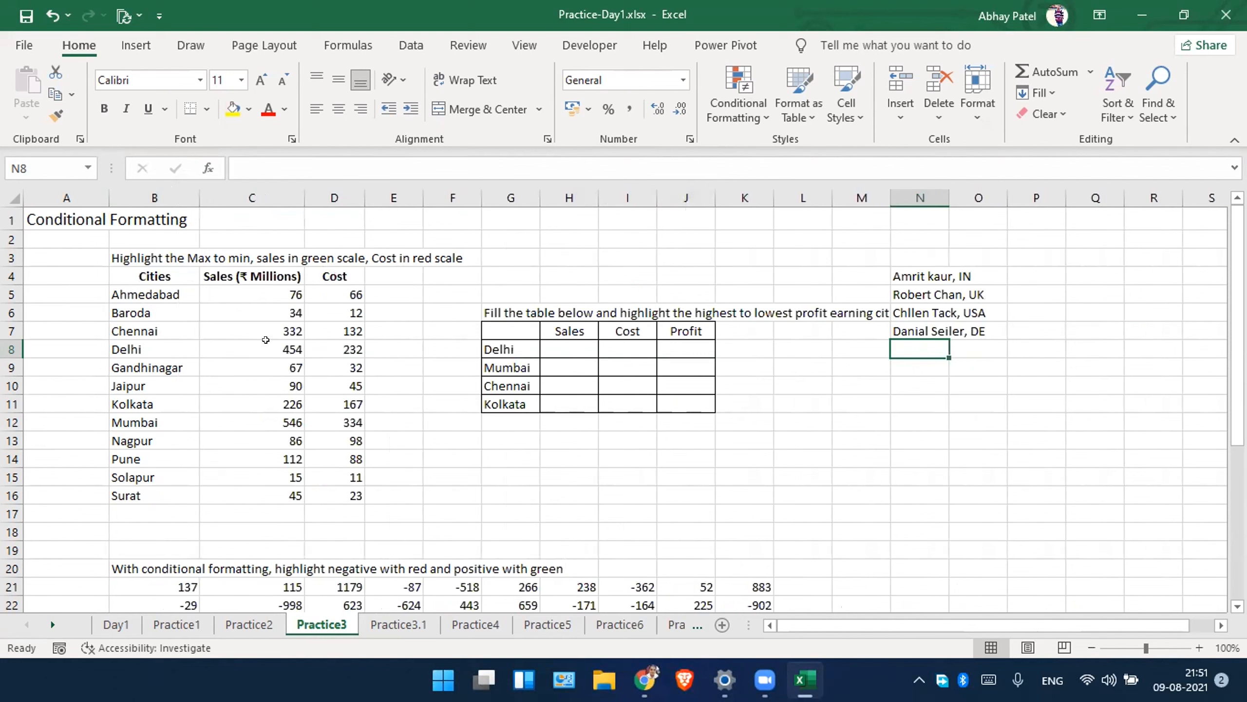
Apply a green-white color scale to the Sales values in C5:C16, with green for the highest values.
left_click_drag(266, 290, 270, 485)
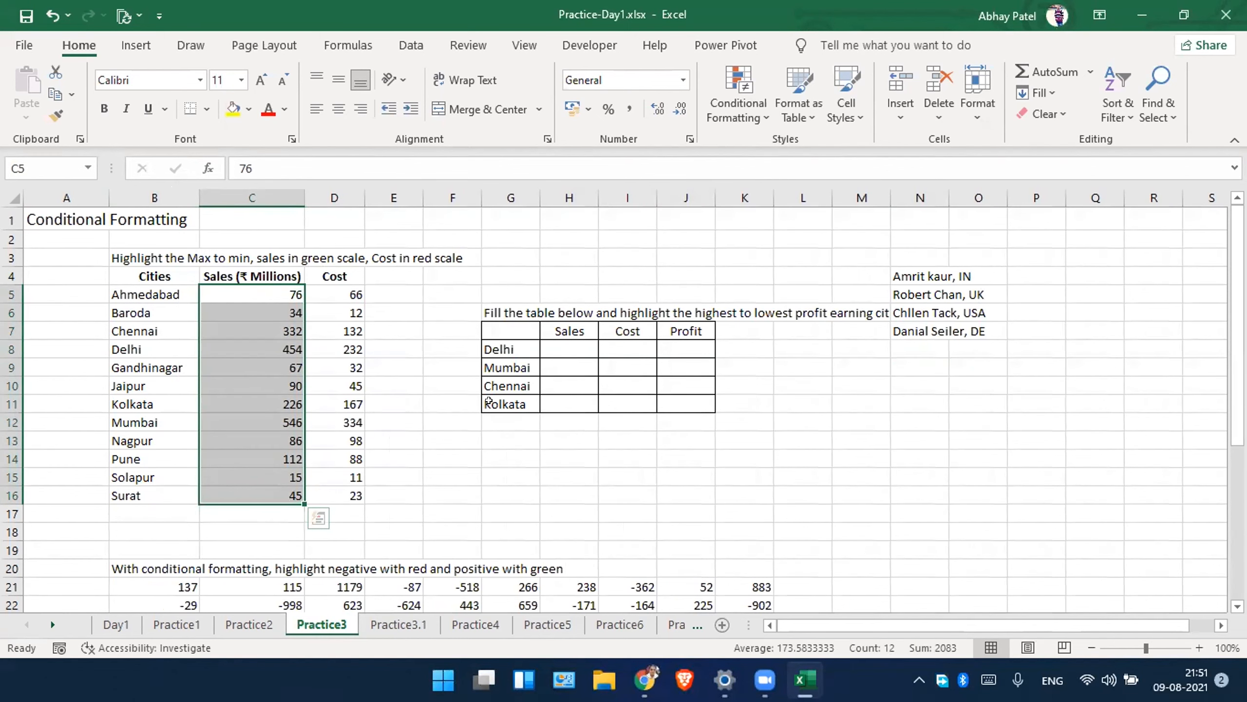
left_click(764, 113)
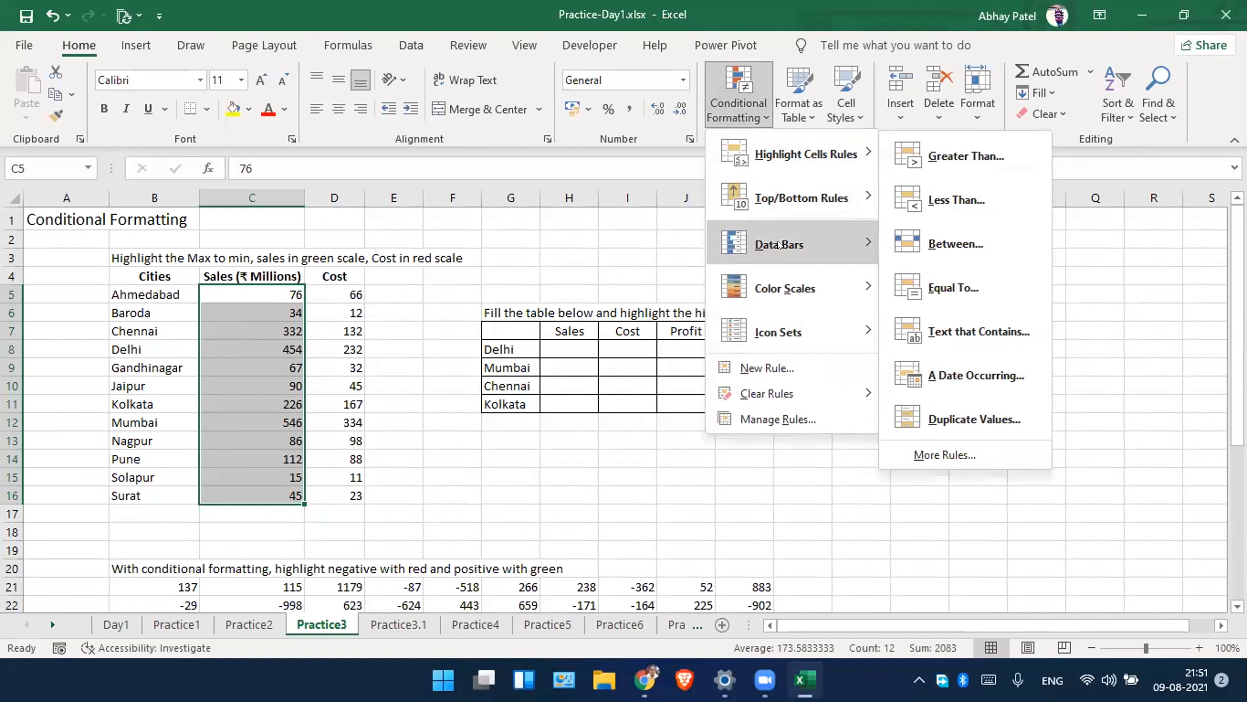
mouse_move(779, 244)
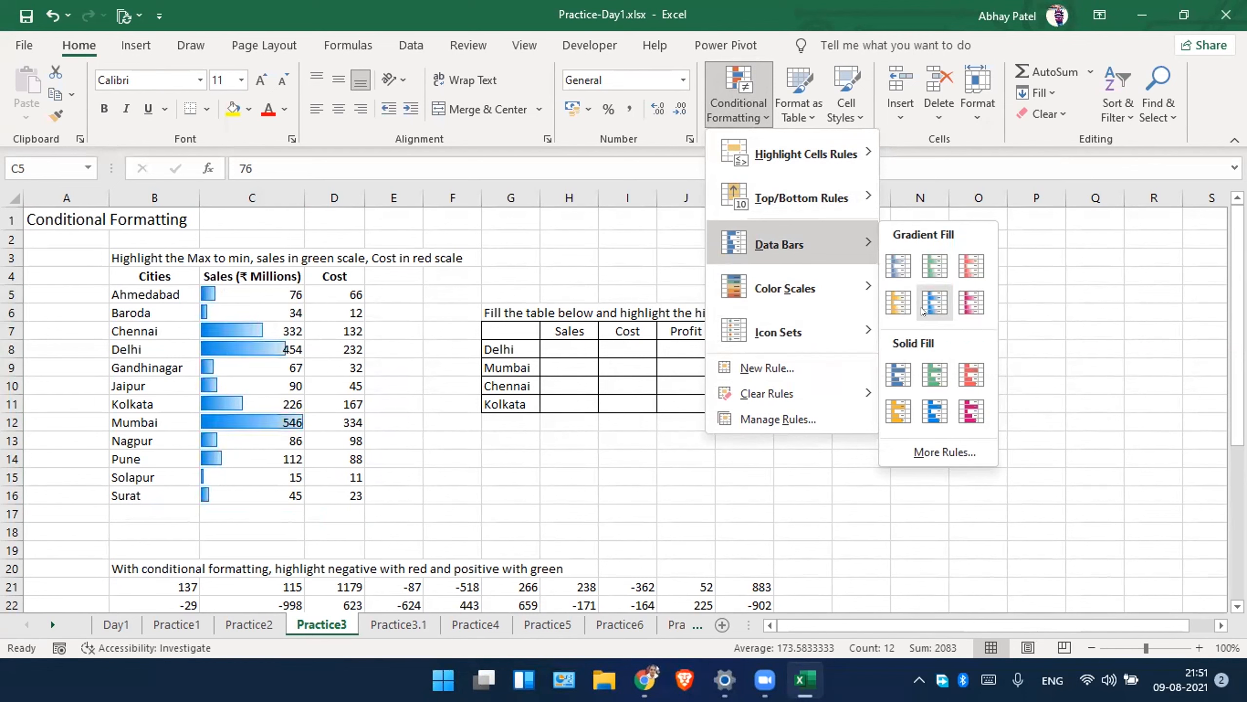
mouse_move(761, 287)
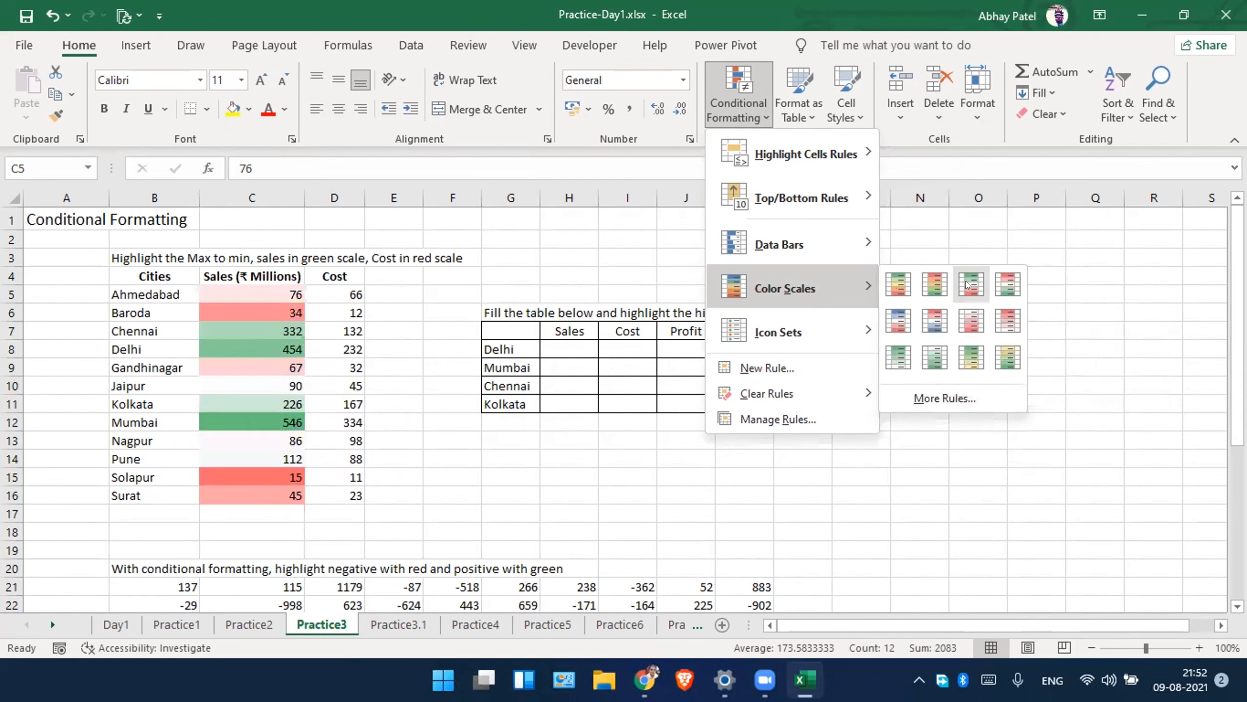
left_click(905, 356)
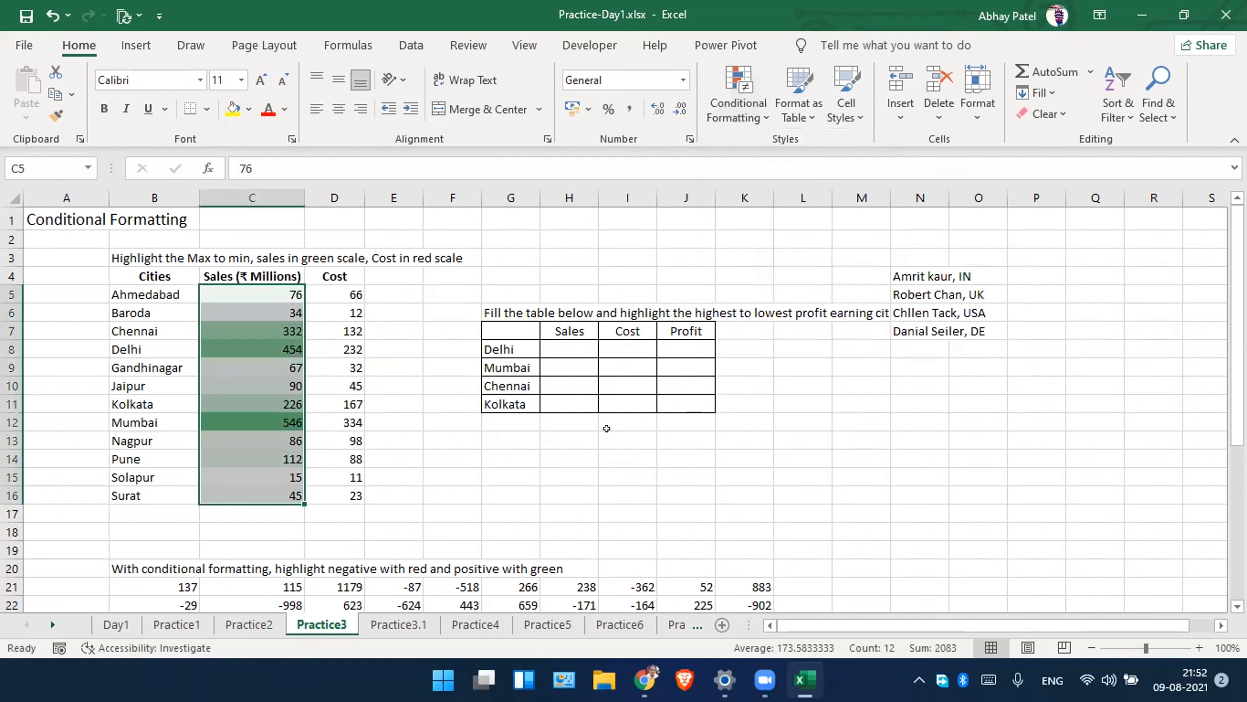
left_click(412, 474)
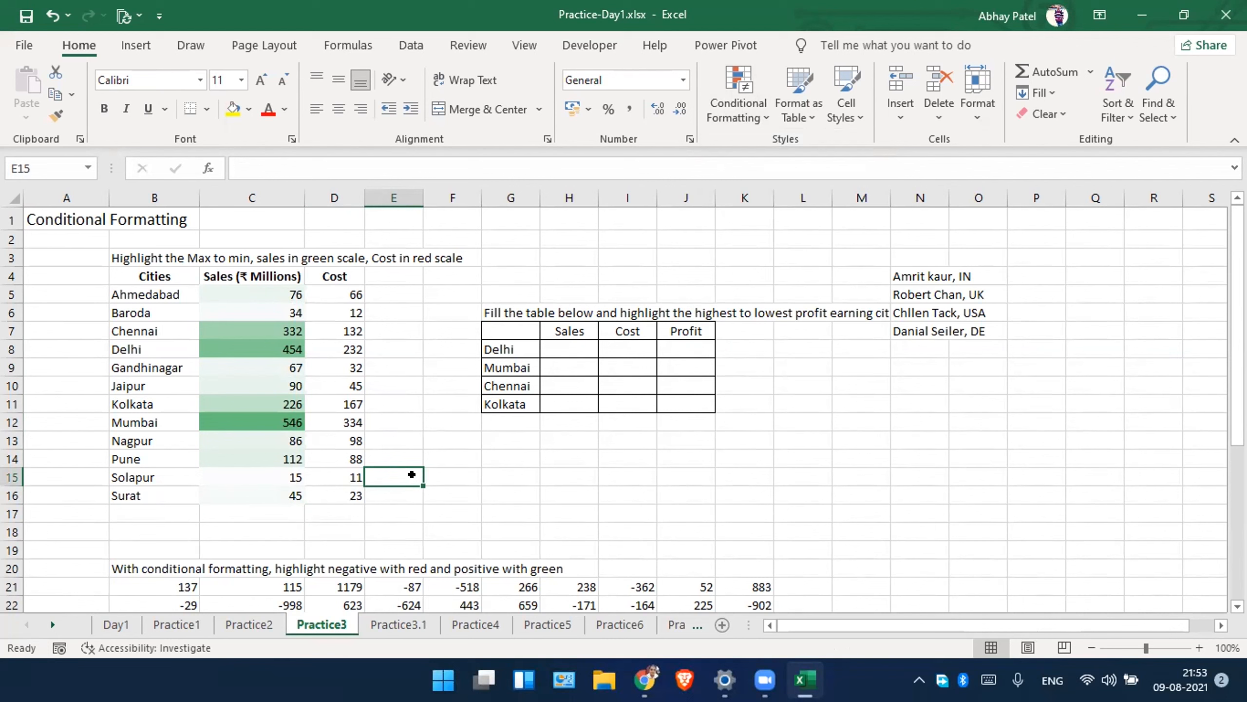
Apply a red-white color scale to the Cost values in D5:D16, with red for the highest values.
left_click_drag(338, 290, 344, 490)
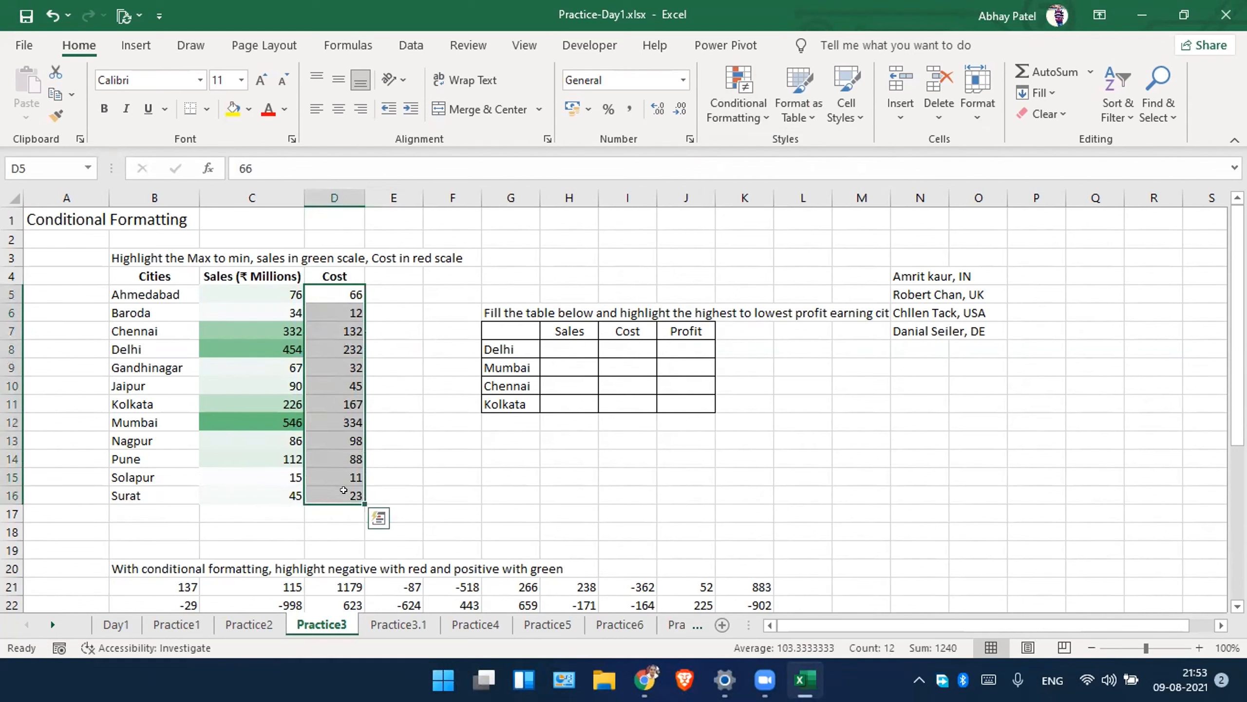
left_click(744, 116)
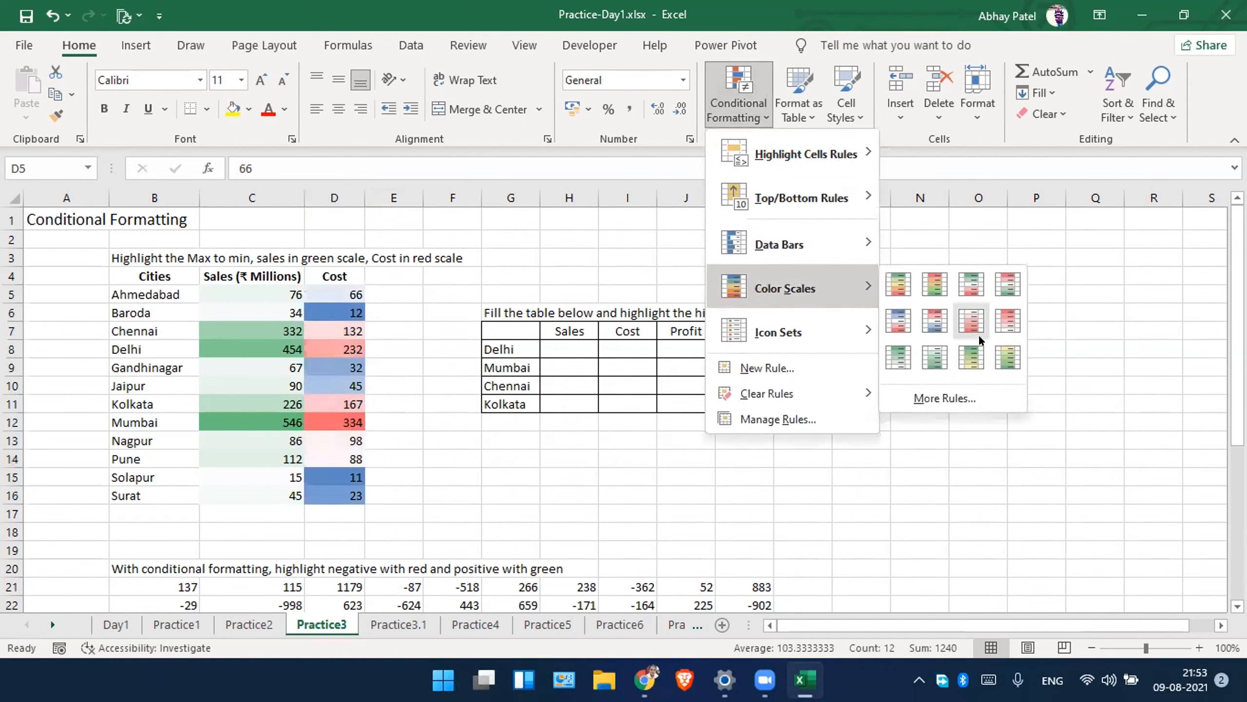
left_click(1010, 327)
left_click(813, 445)
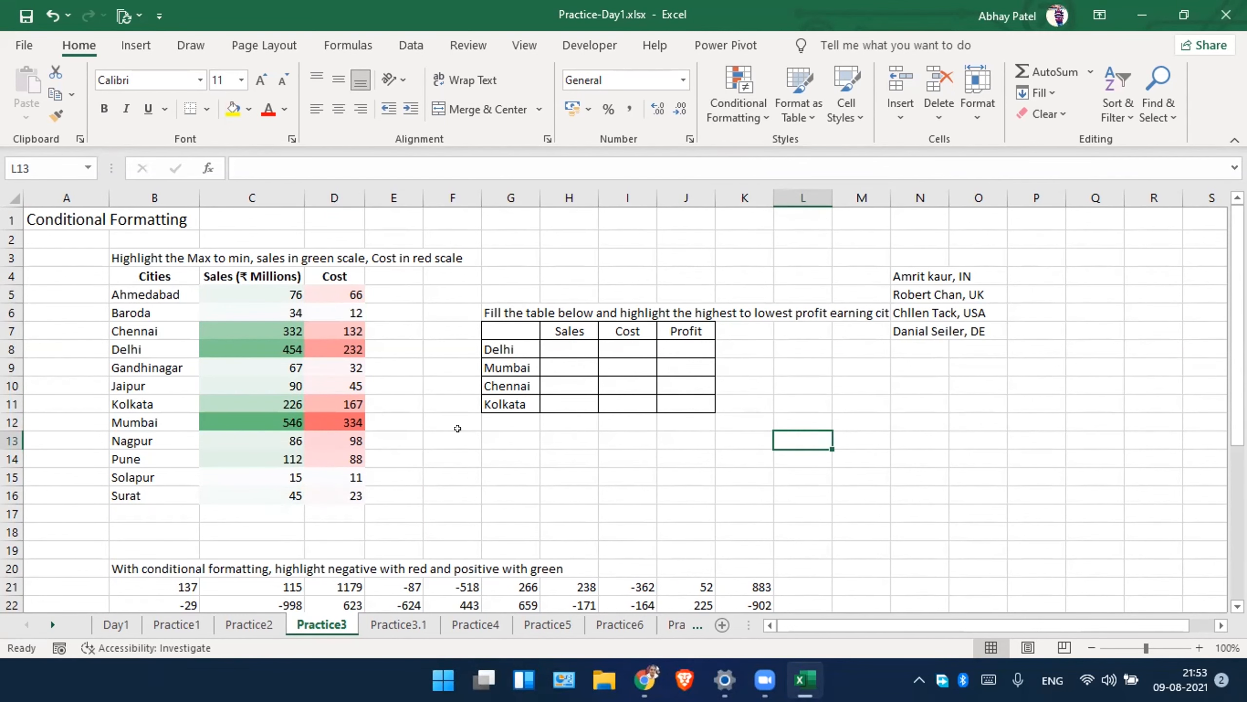
Apply a green-yellow-red color scale to the numbers in B21:K28 and check the shading of C26 and C27.
scroll(457, 428, "down", 5)
left_click_drag(118, 308, 559, 303)
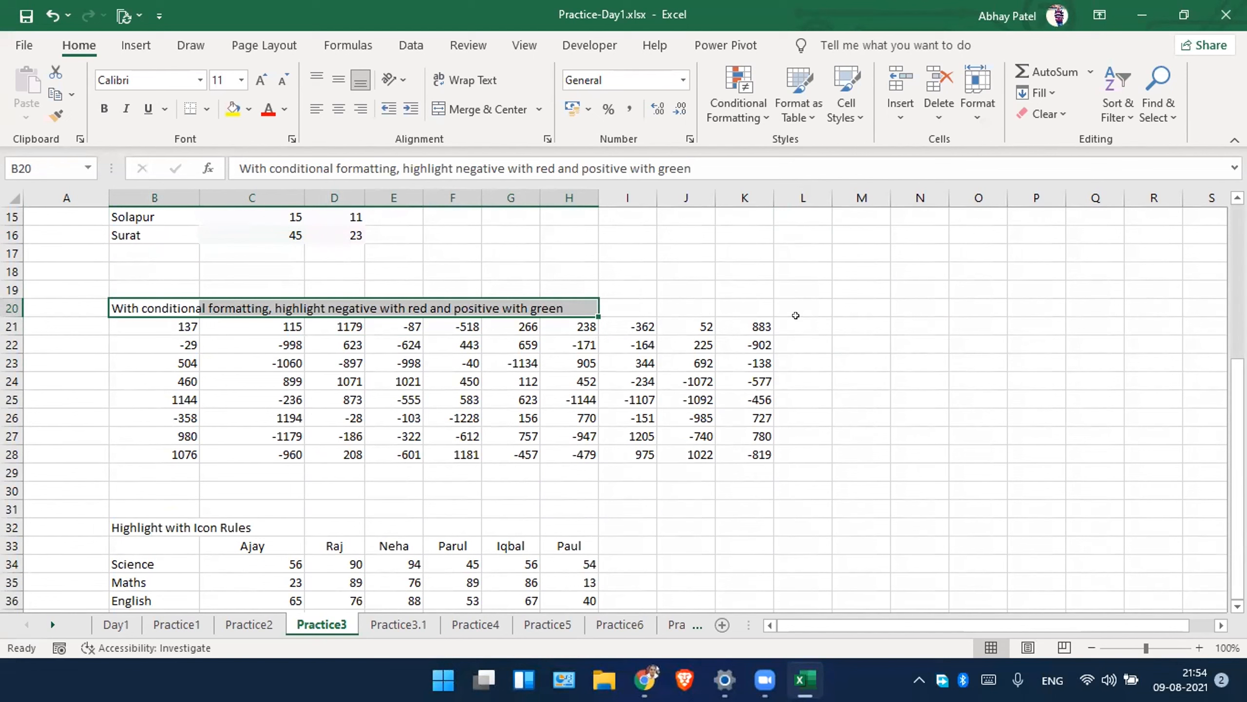
left_click_drag(750, 326, 170, 447)
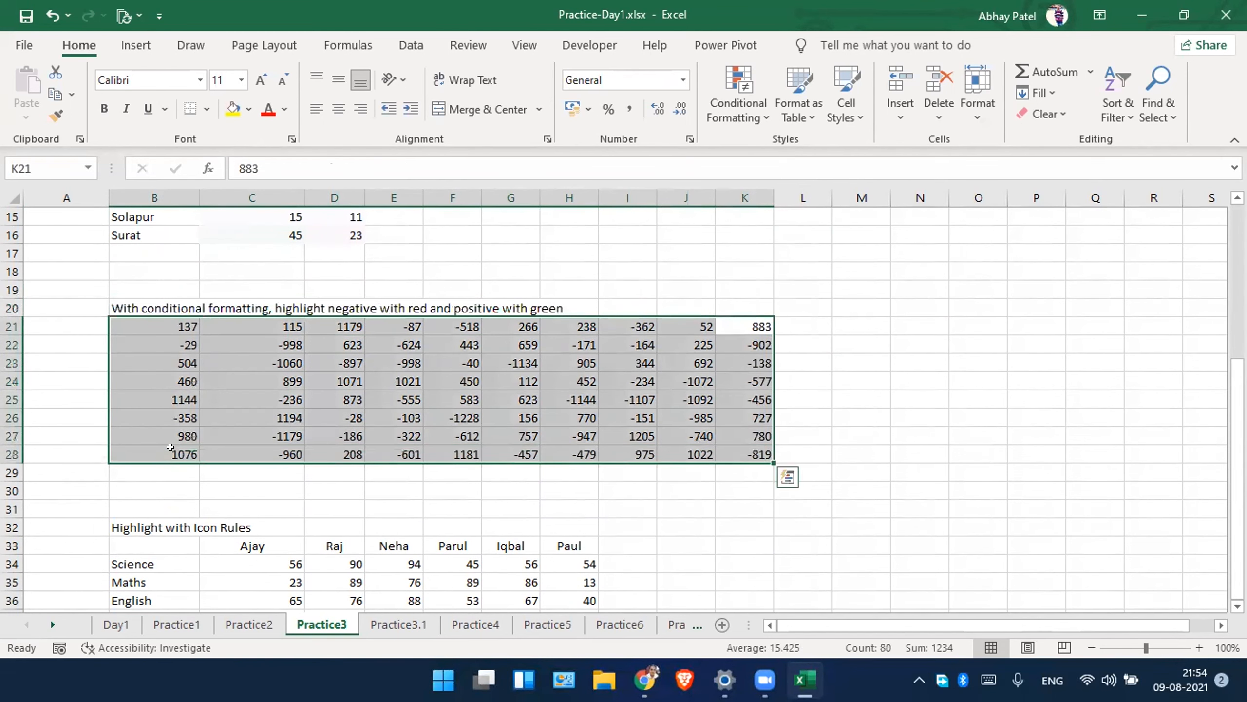
left_click(721, 118)
mouse_move(781, 151)
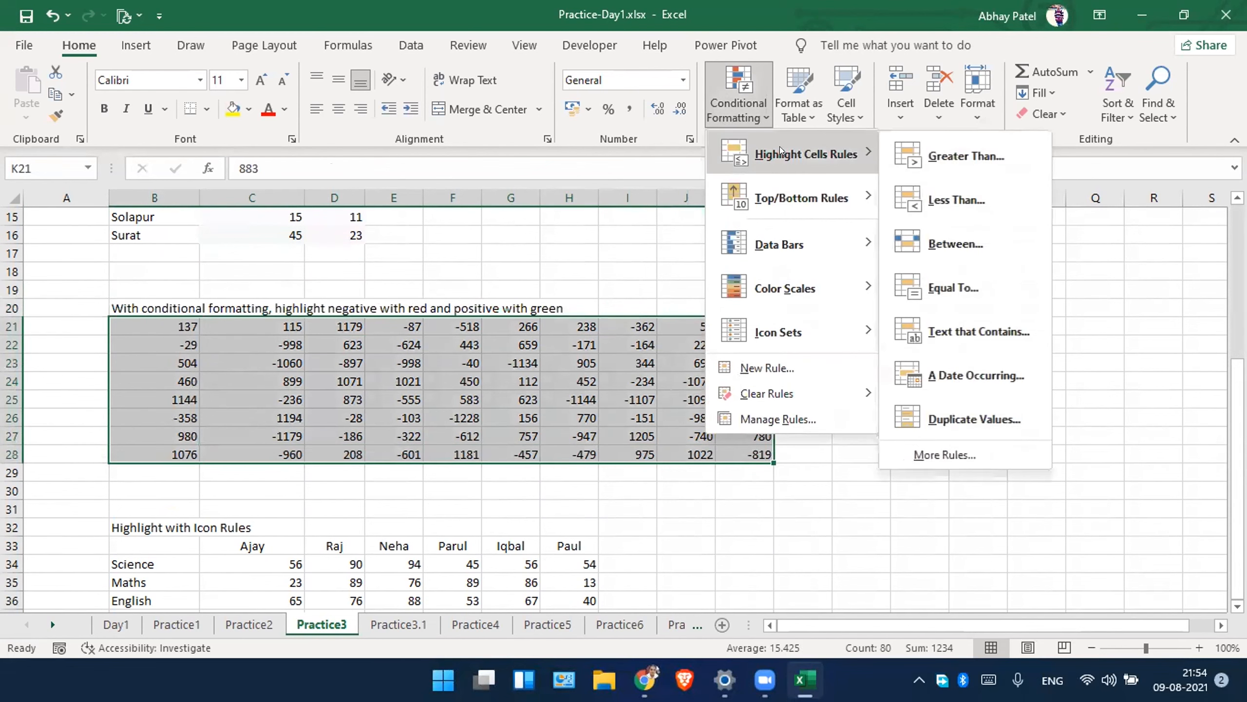
mouse_move(803, 287)
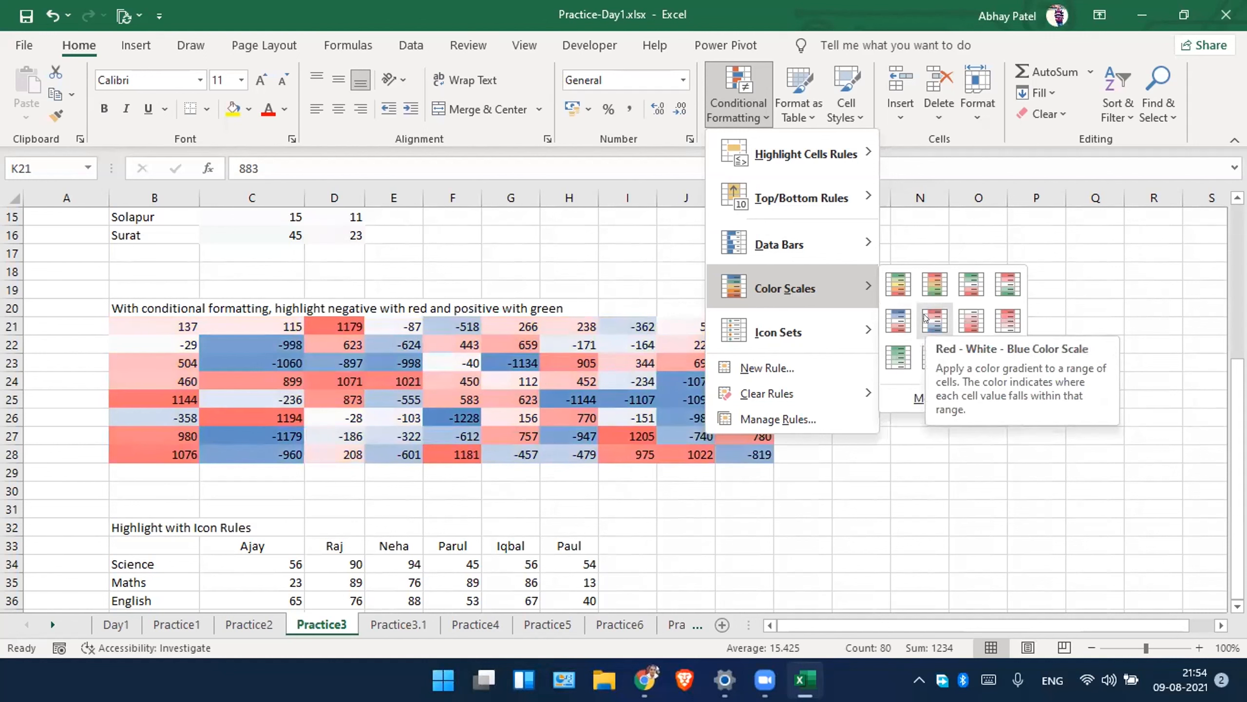
left_click(909, 285)
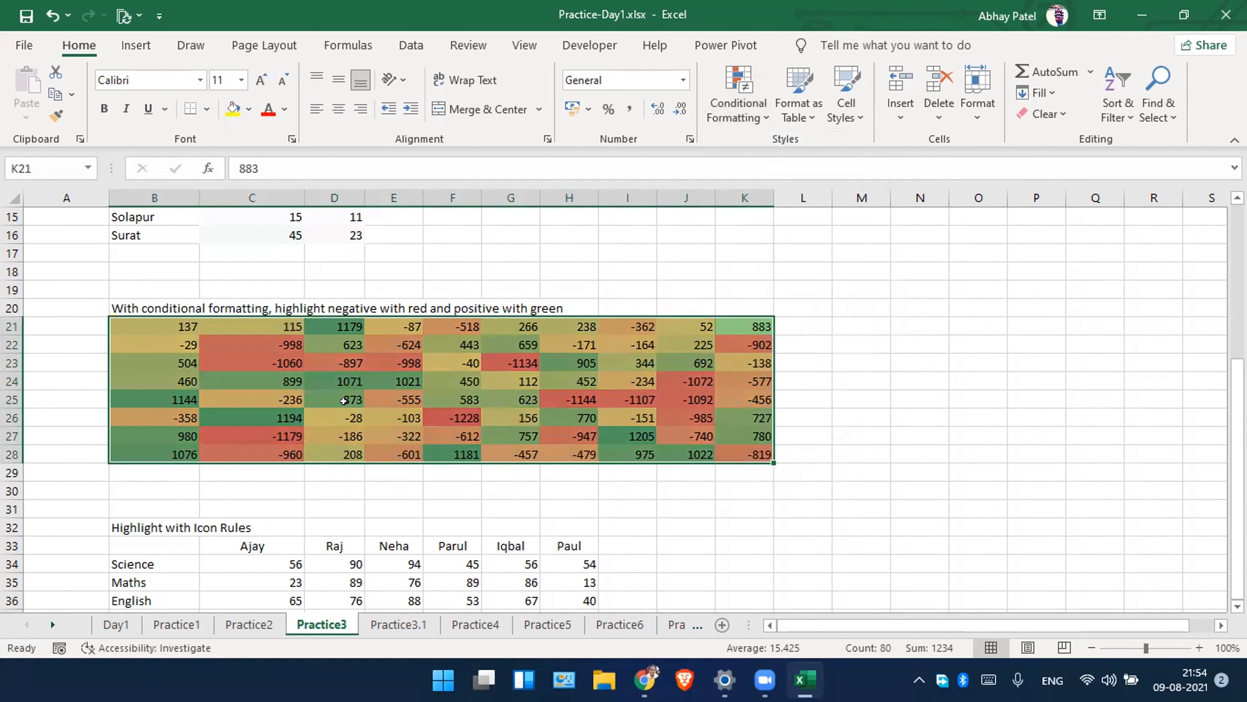
left_click(270, 415)
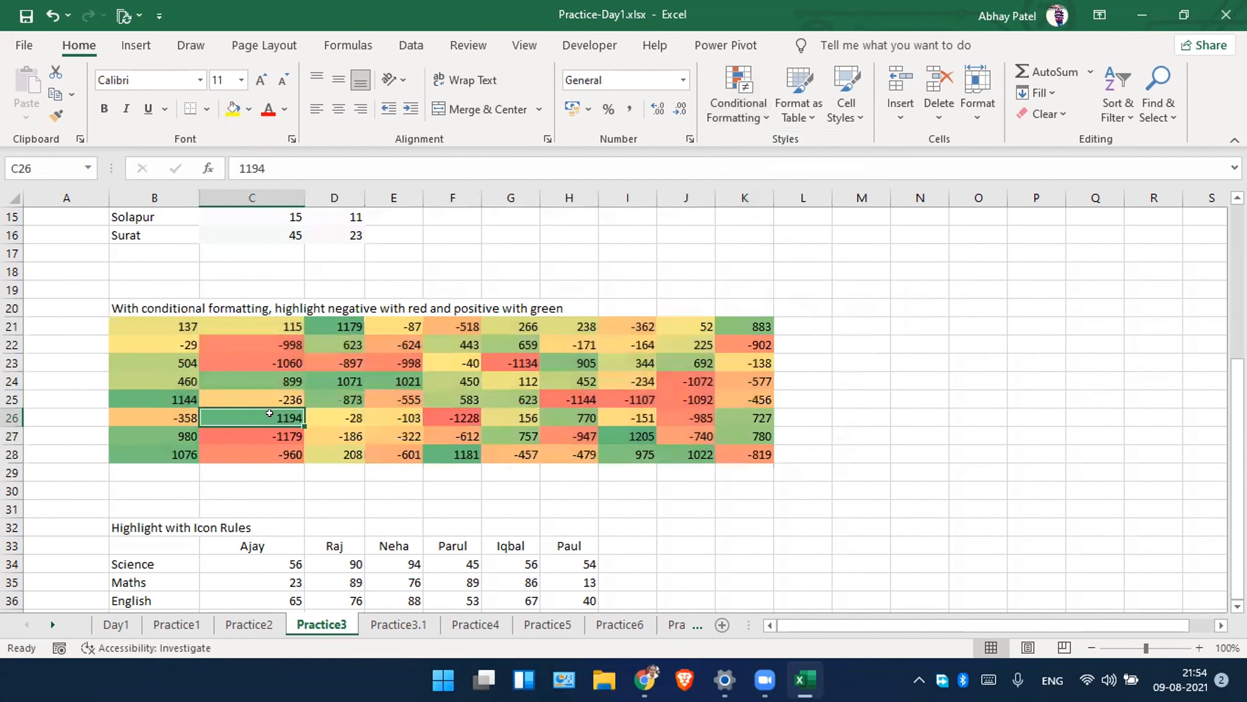
key("Down")
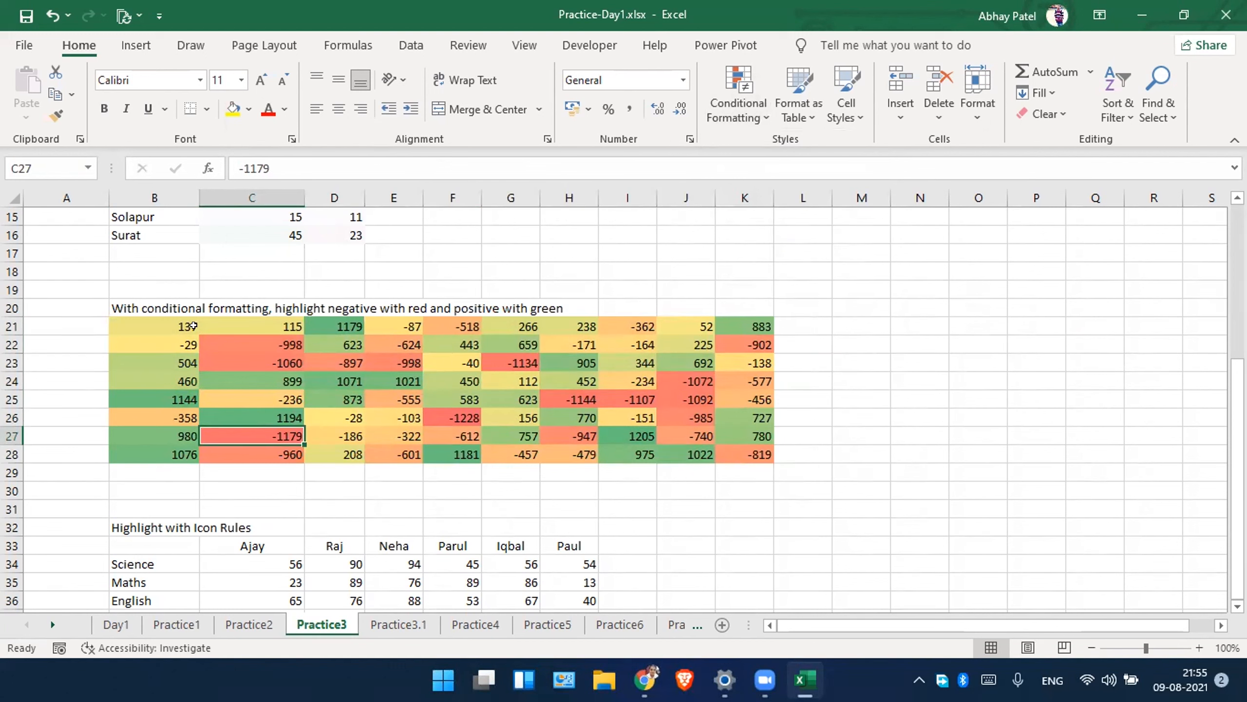
Clear the conditional formatting rules from the numbers in B21:K28.
left_click(331, 343)
left_click_drag(741, 325, 139, 450)
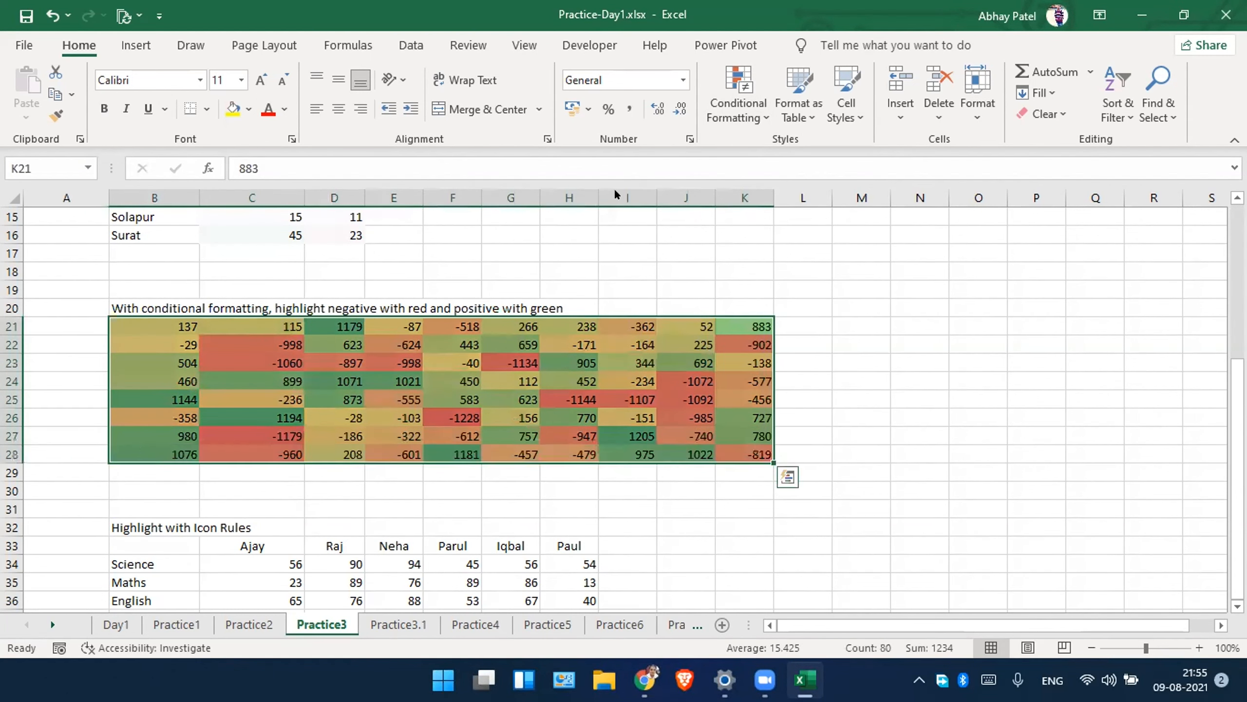
left_click(747, 111)
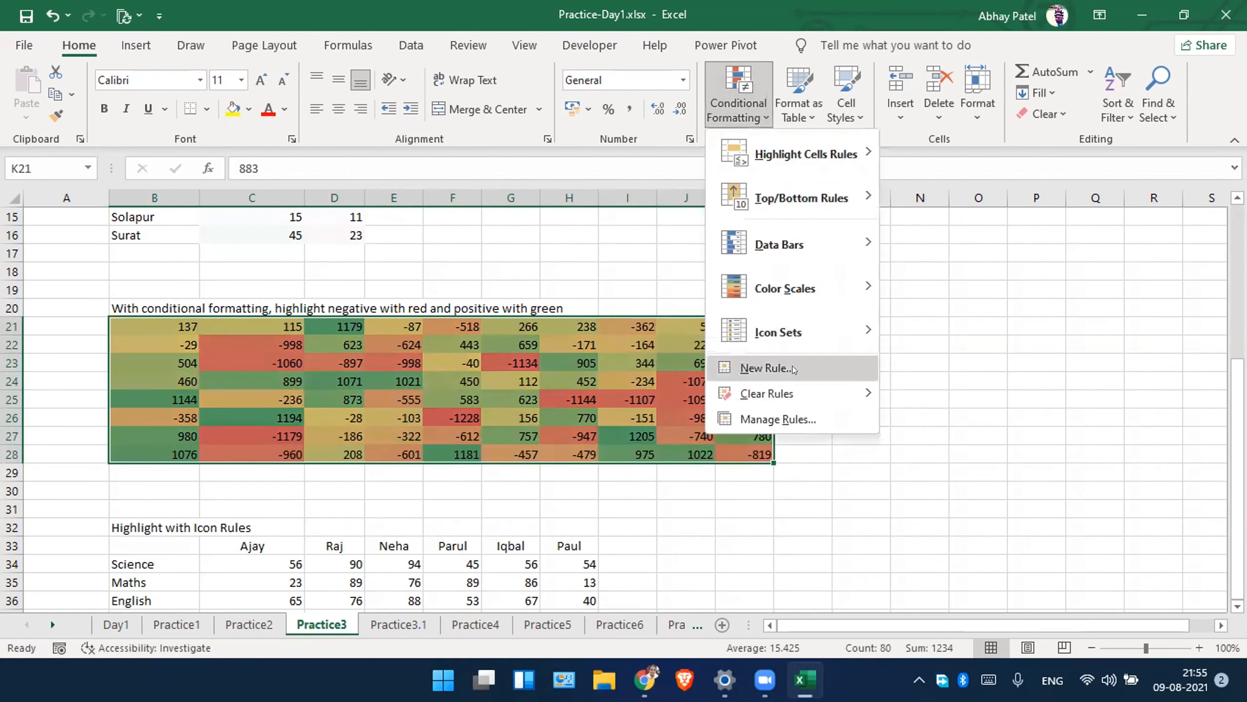
mouse_move(792, 388)
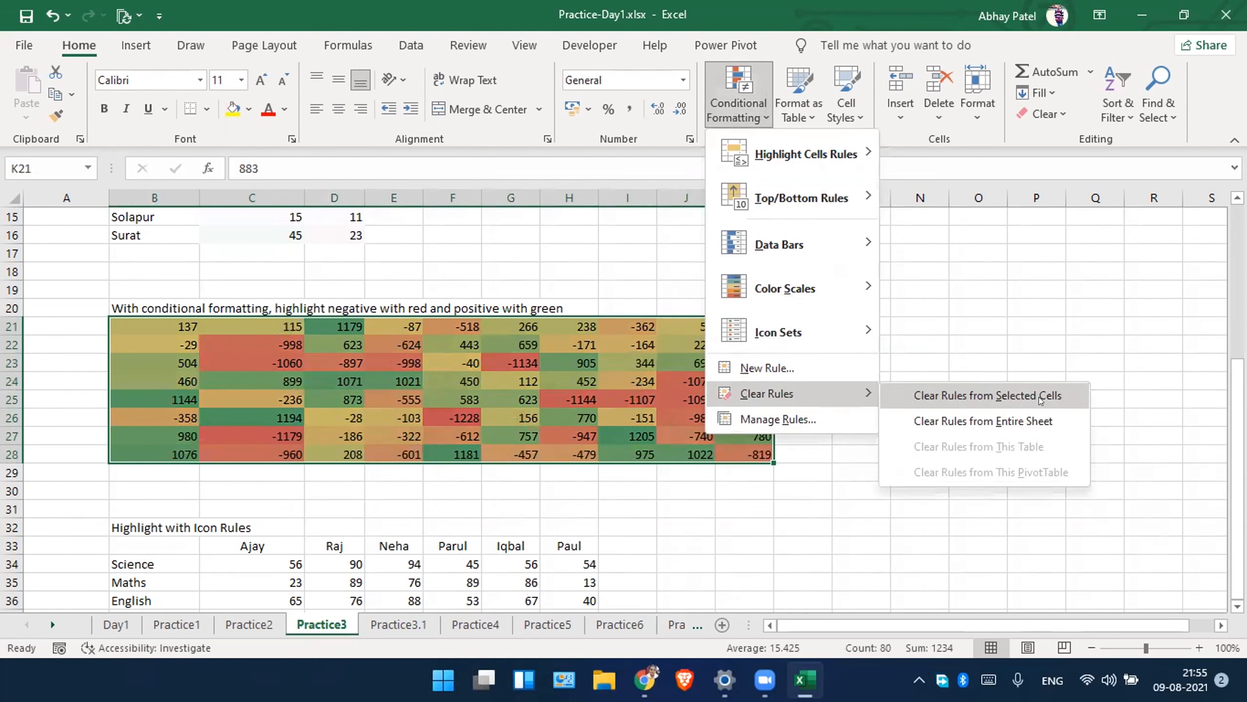
left_click(1067, 397)
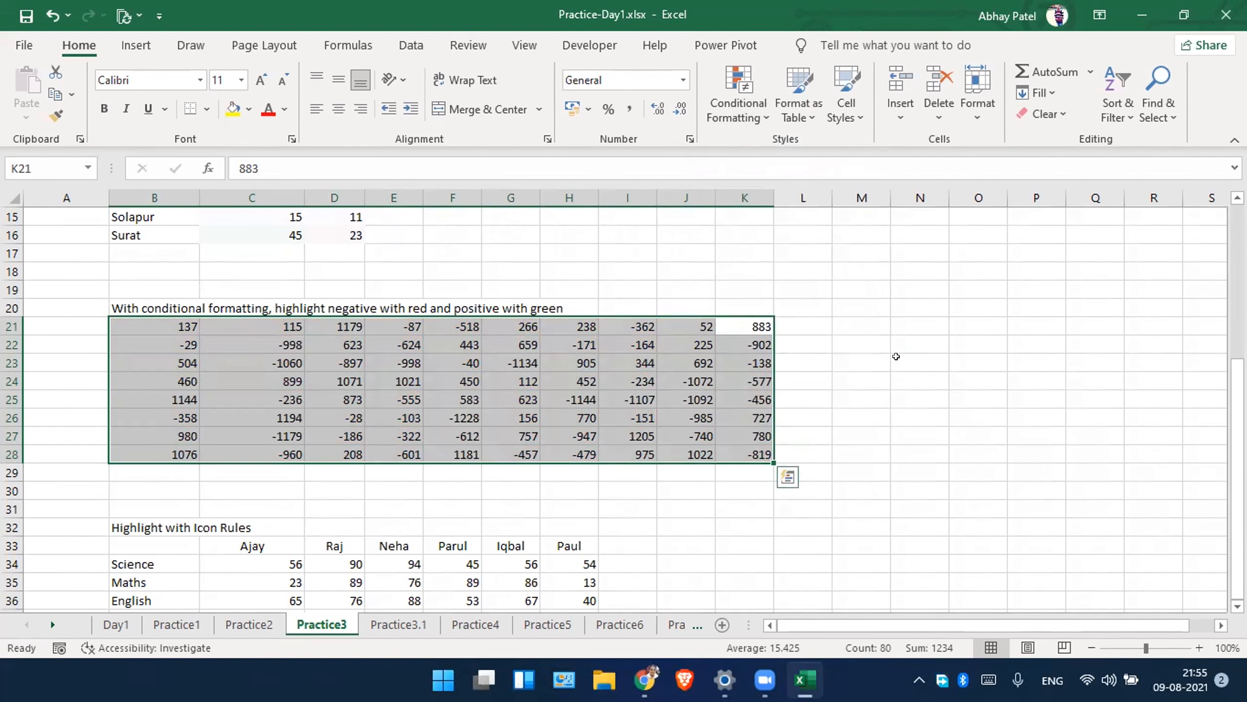
Highlight values greater than 100 in B21:K28 with Green Fill with Dark Green Text.
left_click(764, 120)
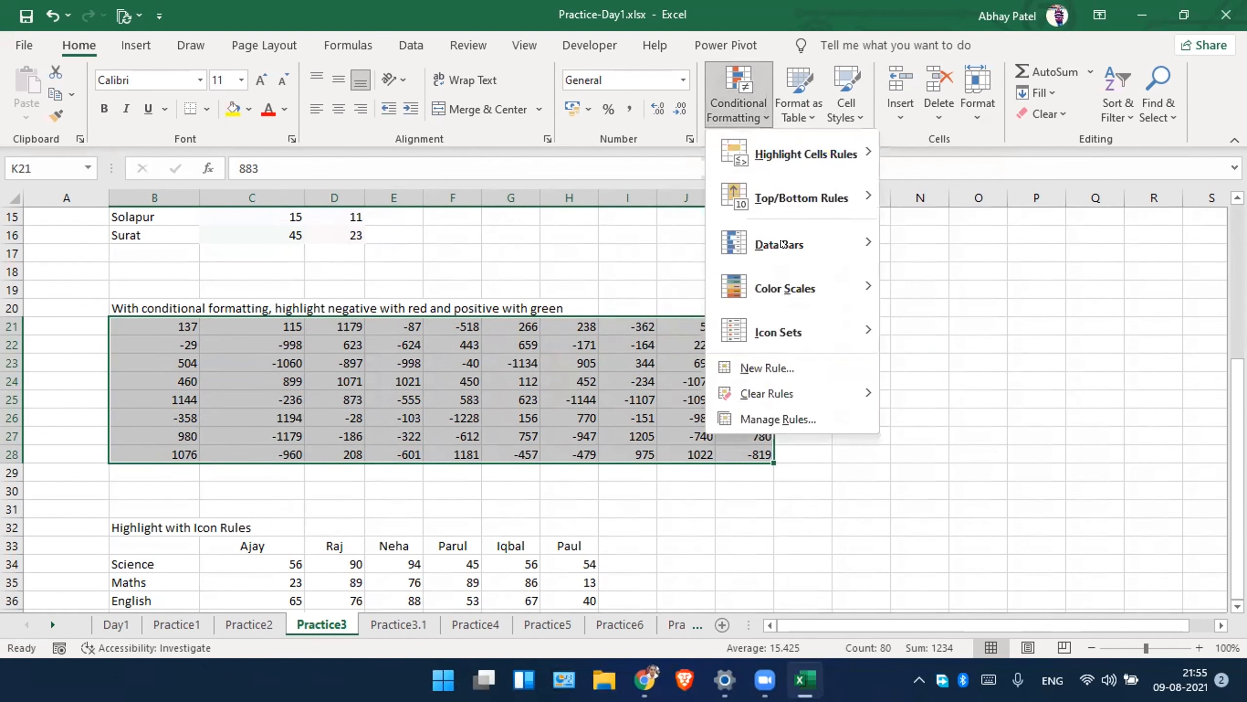
mouse_move(789, 270)
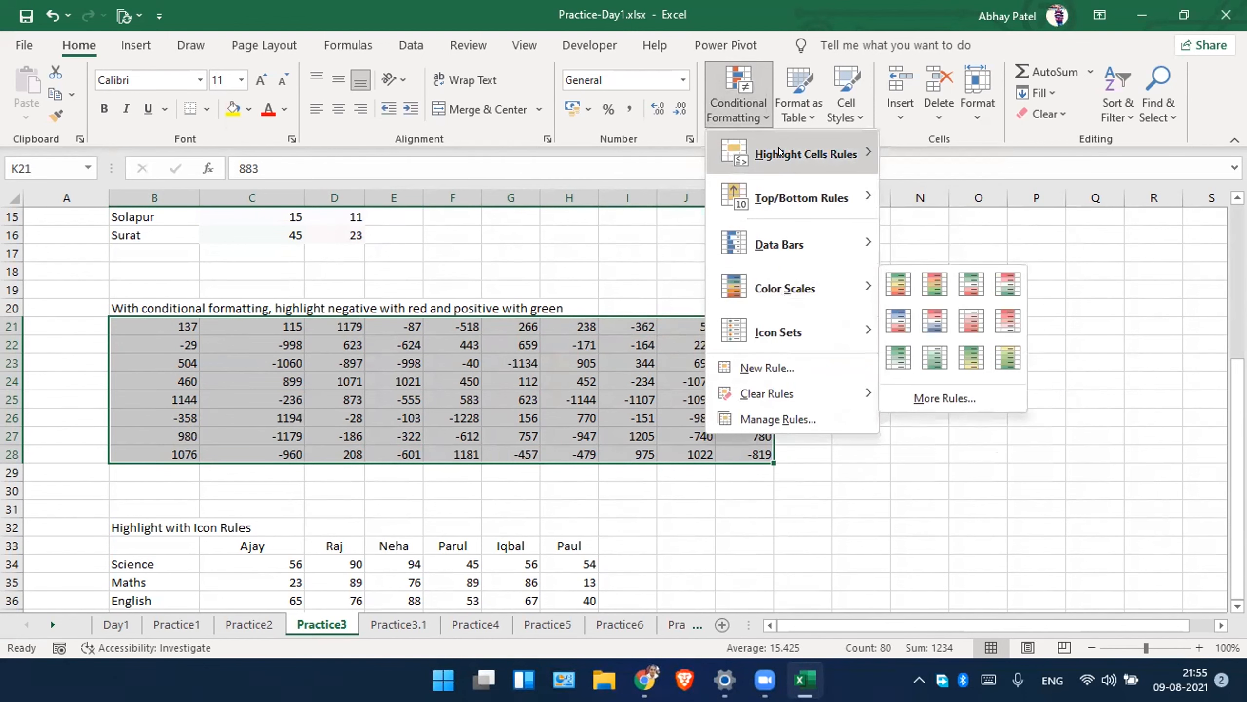
mouse_move(780, 150)
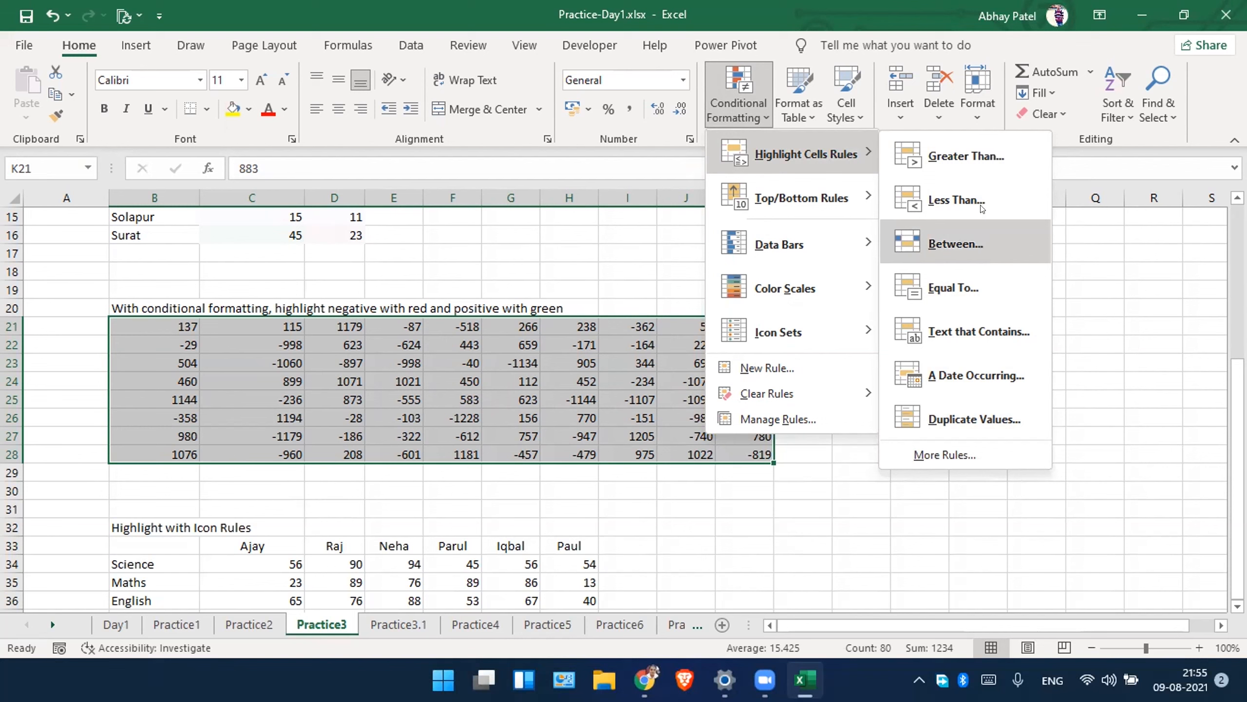
left_click(966, 166)
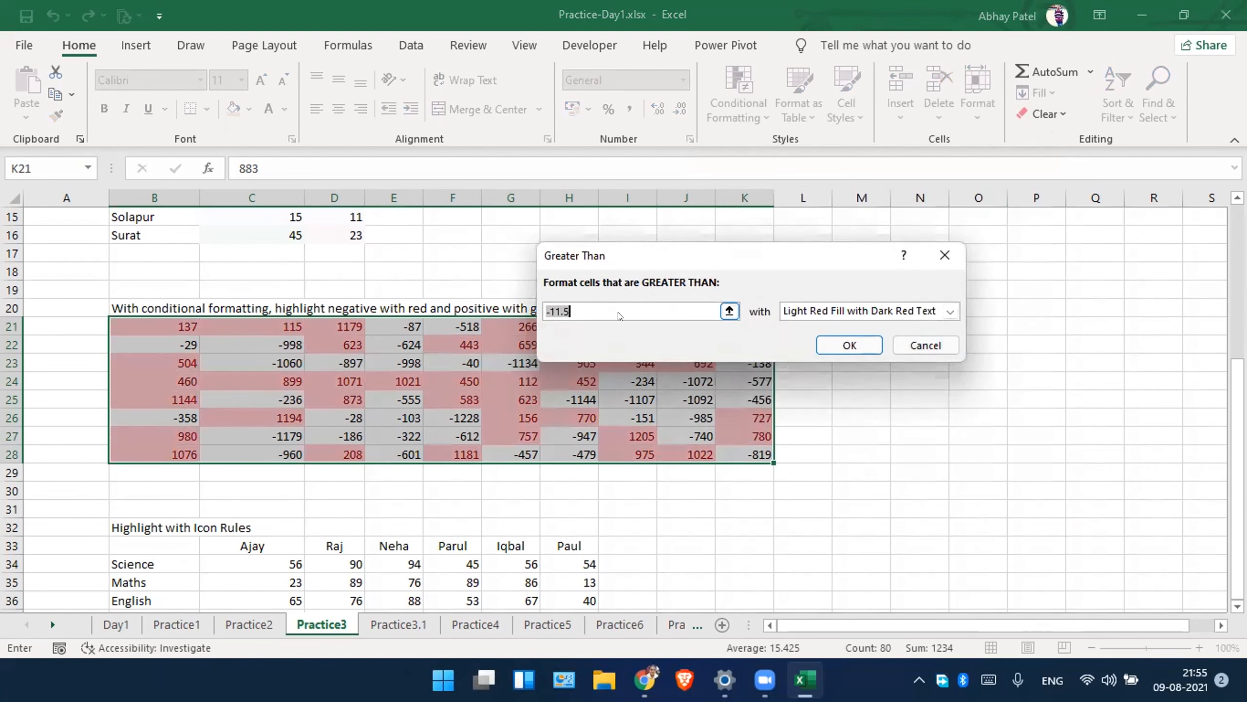
key("BackSpace")
type("100")
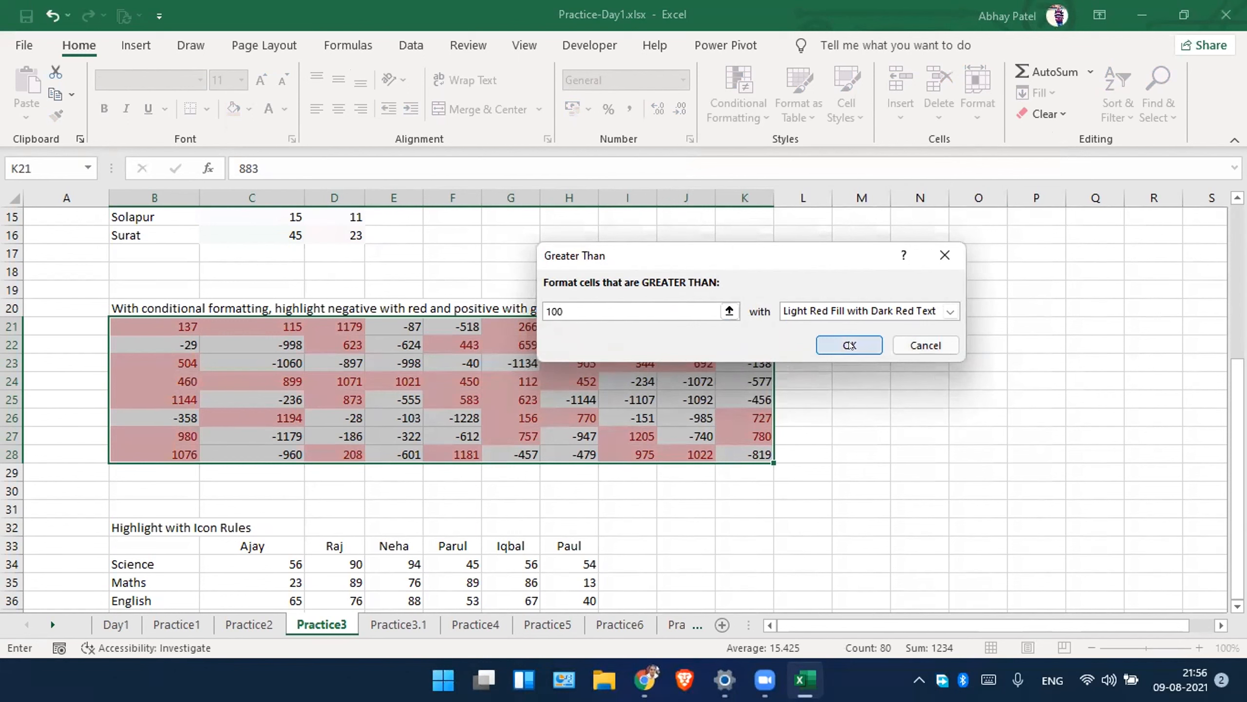
left_click(950, 311)
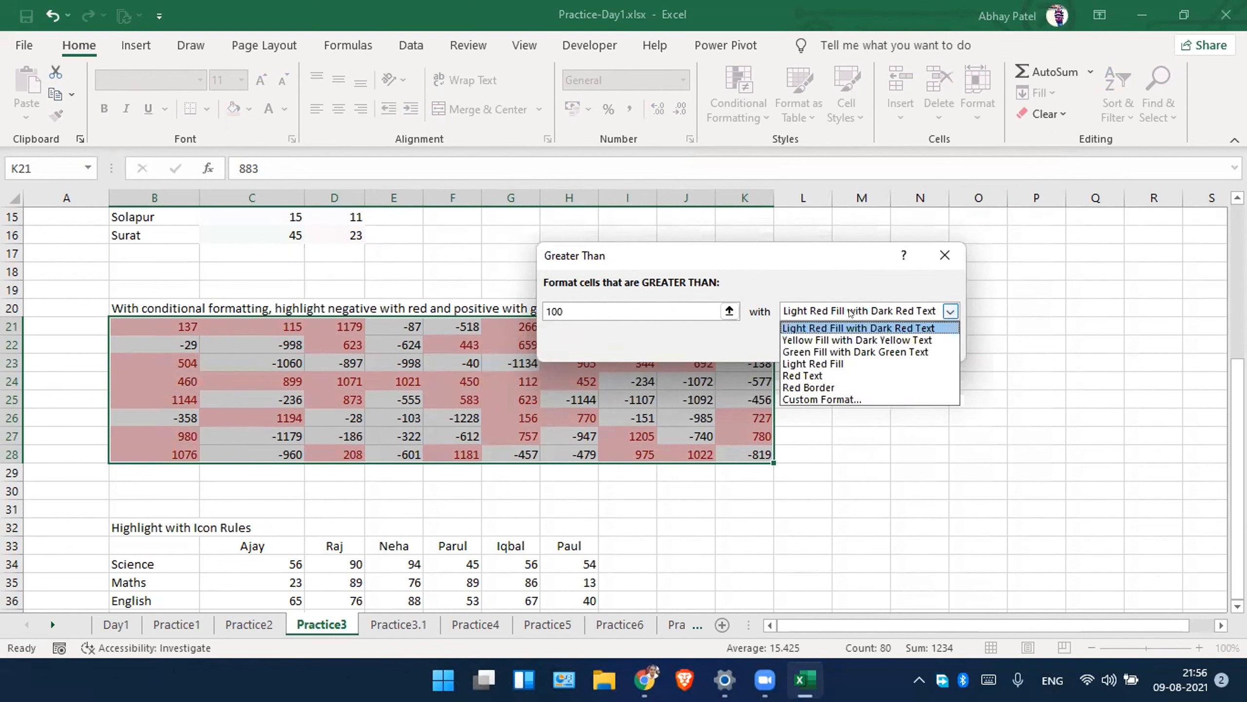
left_click(848, 352)
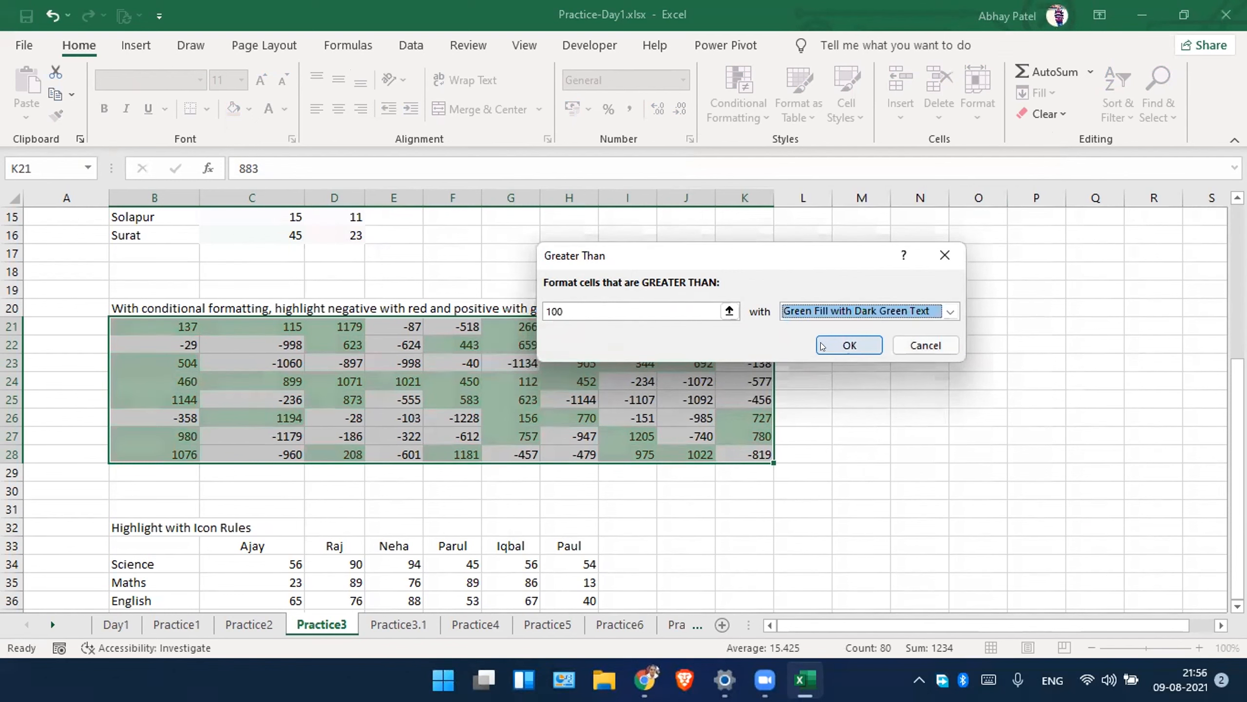
left_click(839, 341)
left_click(753, 449)
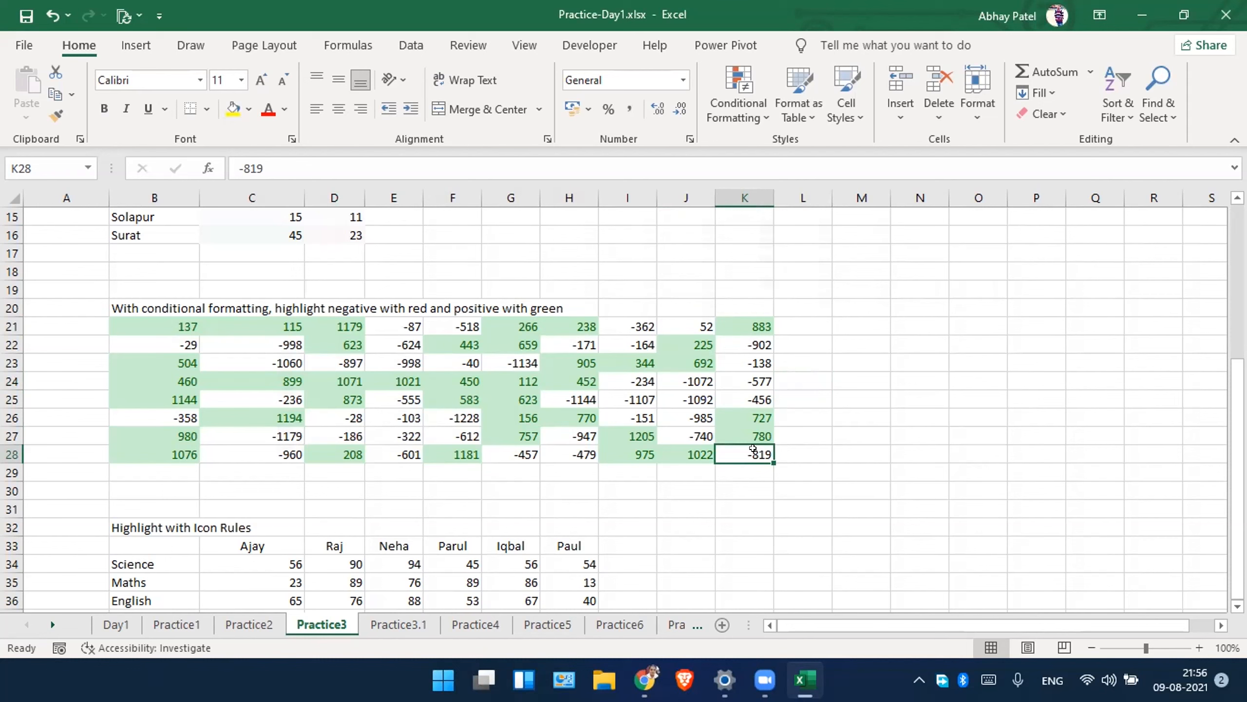
Apply the green, yellow and red flag icon set to the marks in C34:H36 and check the flags of individual marks.
scroll(753, 448, "down", 4)
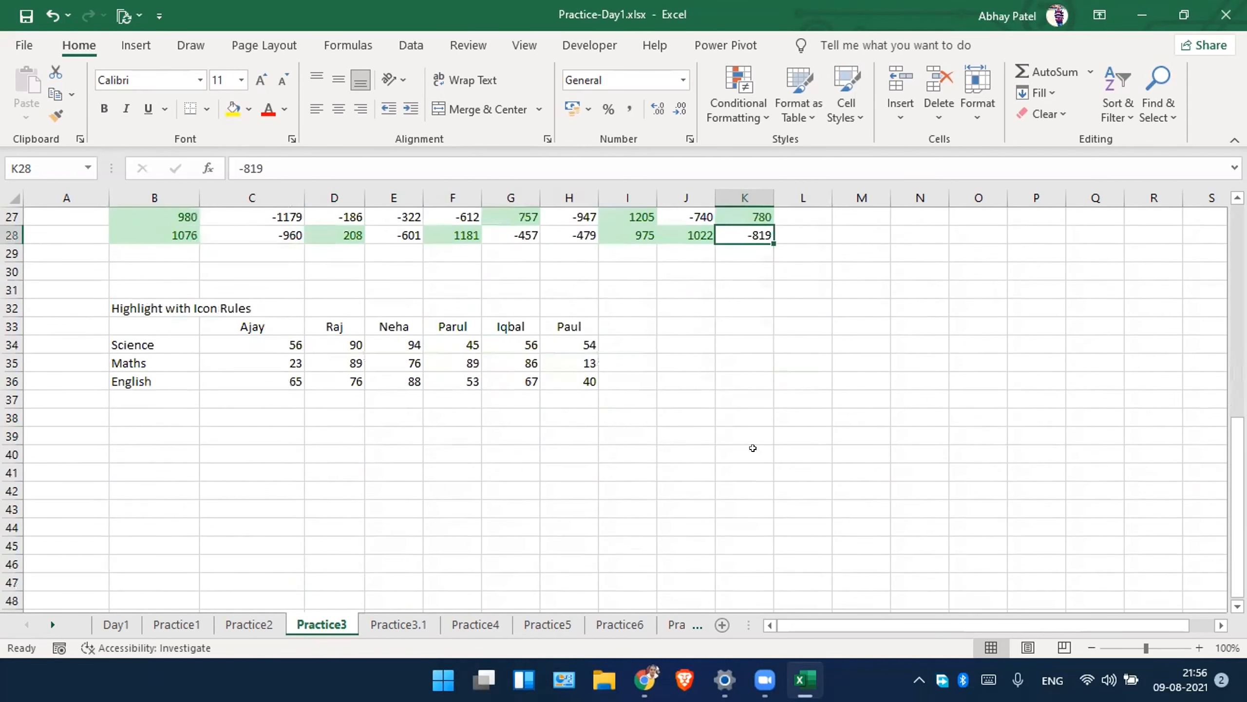
left_click_drag(120, 299, 255, 308)
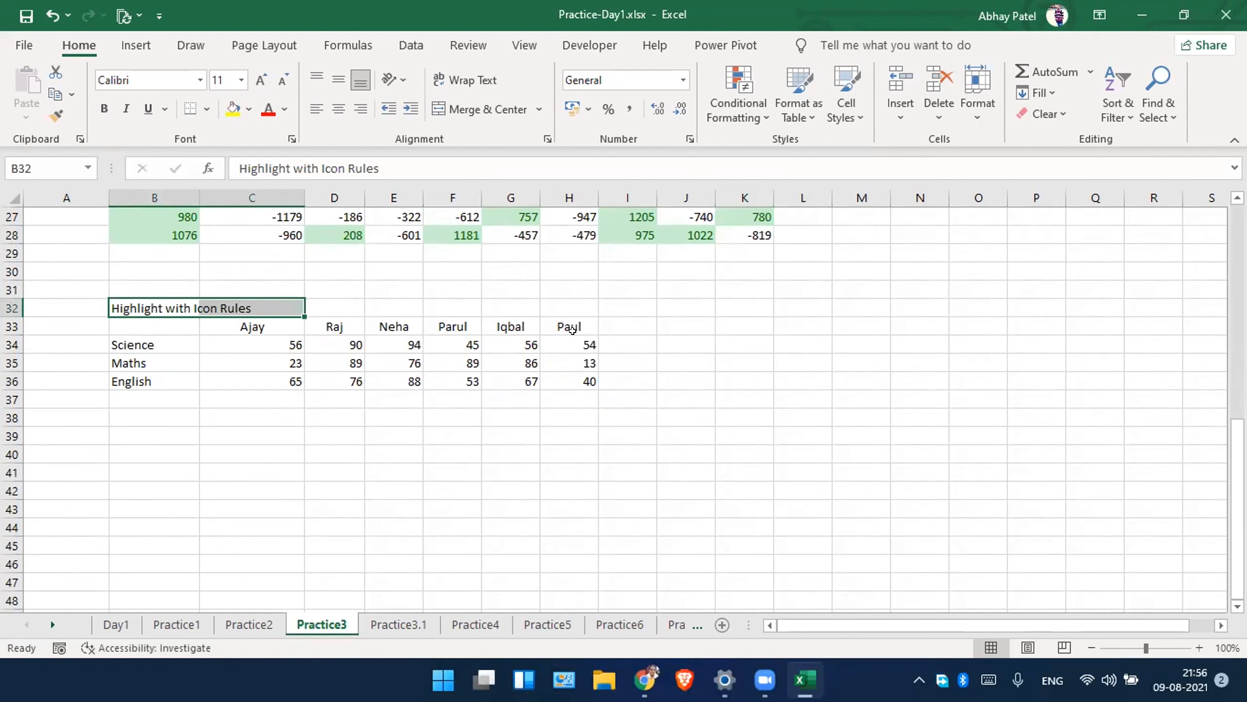
left_click_drag(575, 344, 259, 371)
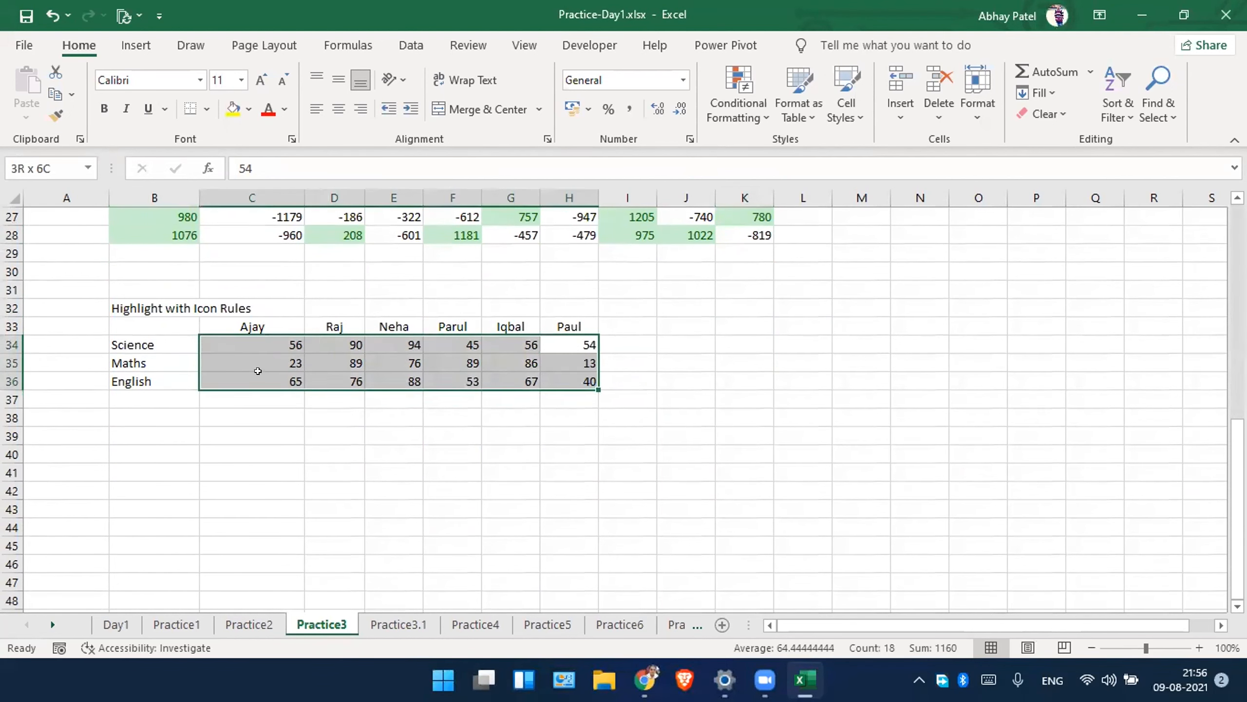
left_click(758, 115)
mouse_move(791, 329)
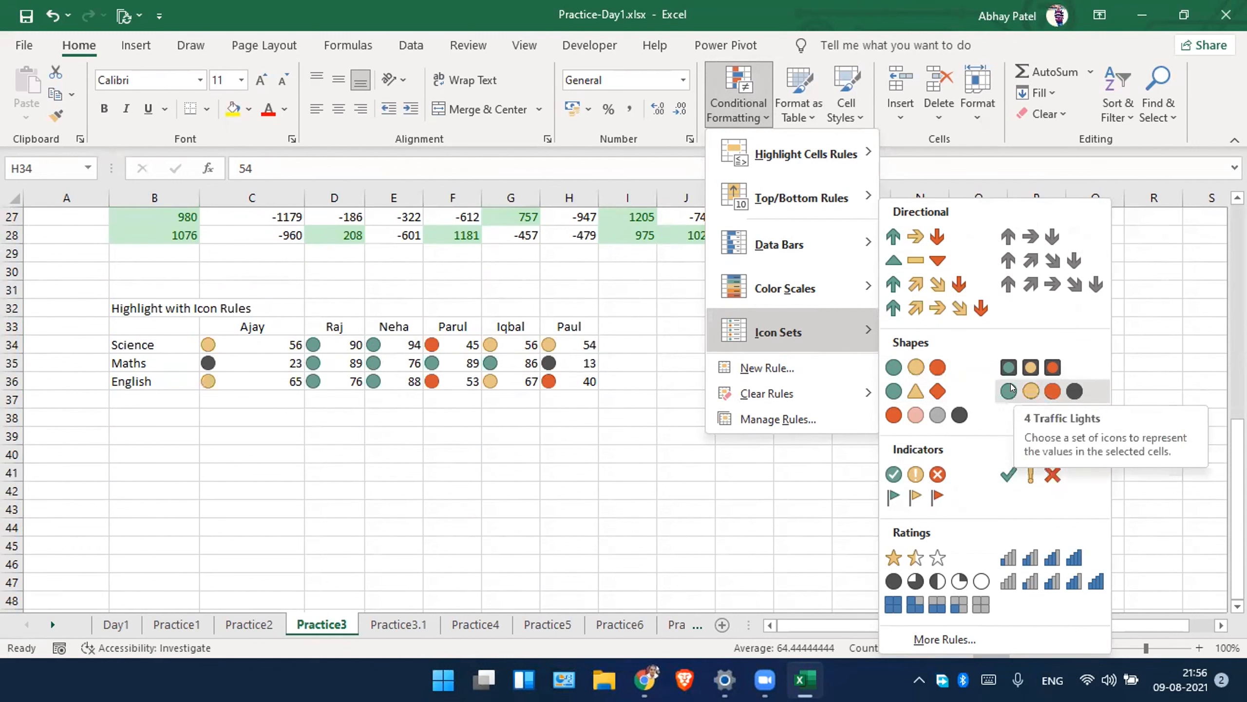
left_click(907, 500)
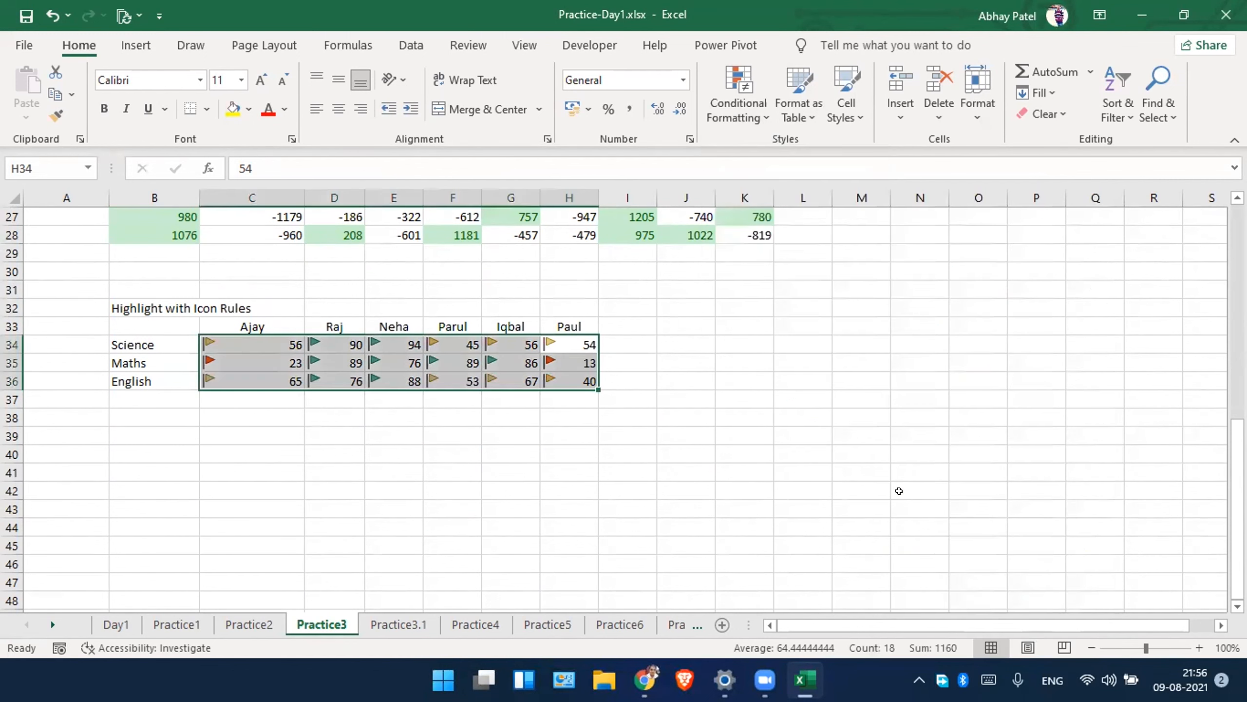
left_click(474, 420)
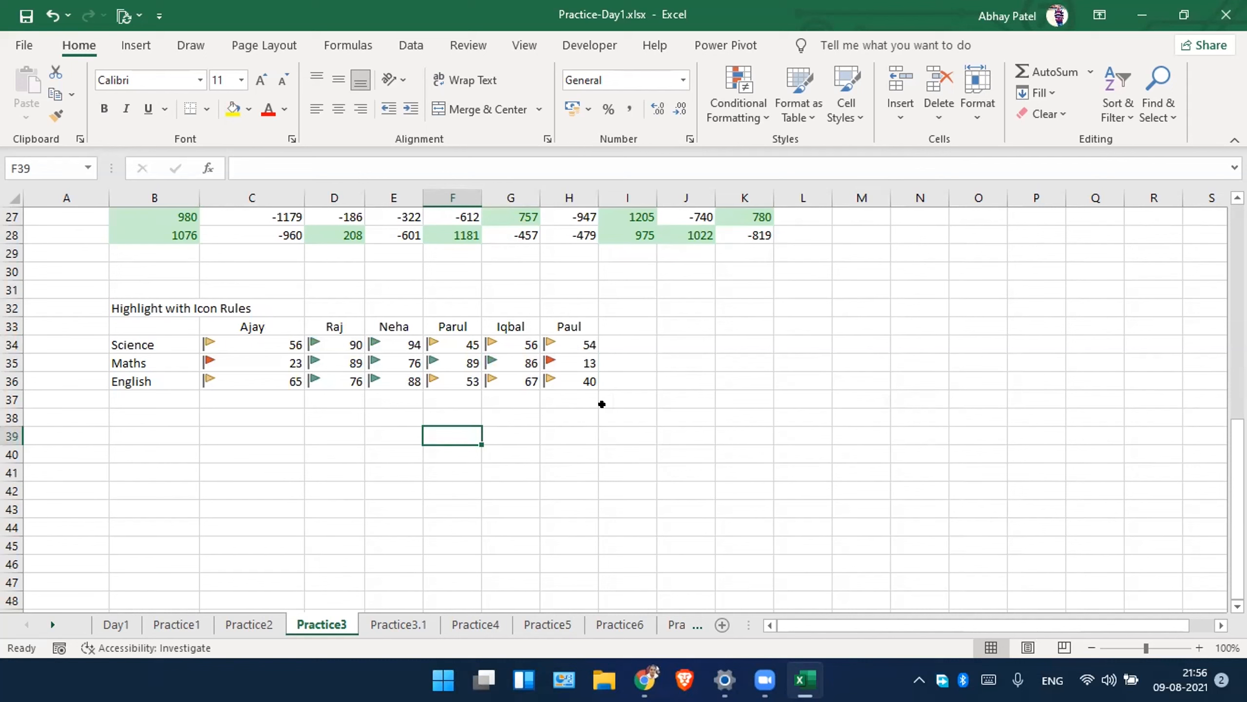
left_click(576, 362)
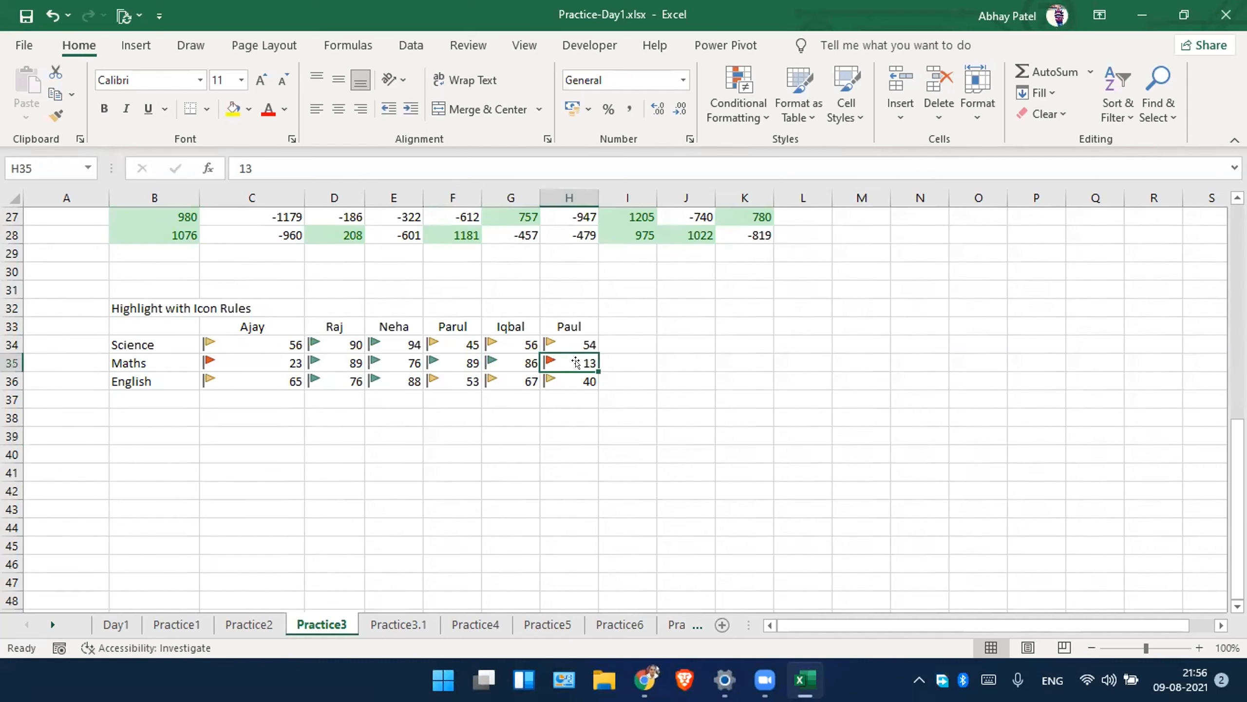
left_click(326, 362)
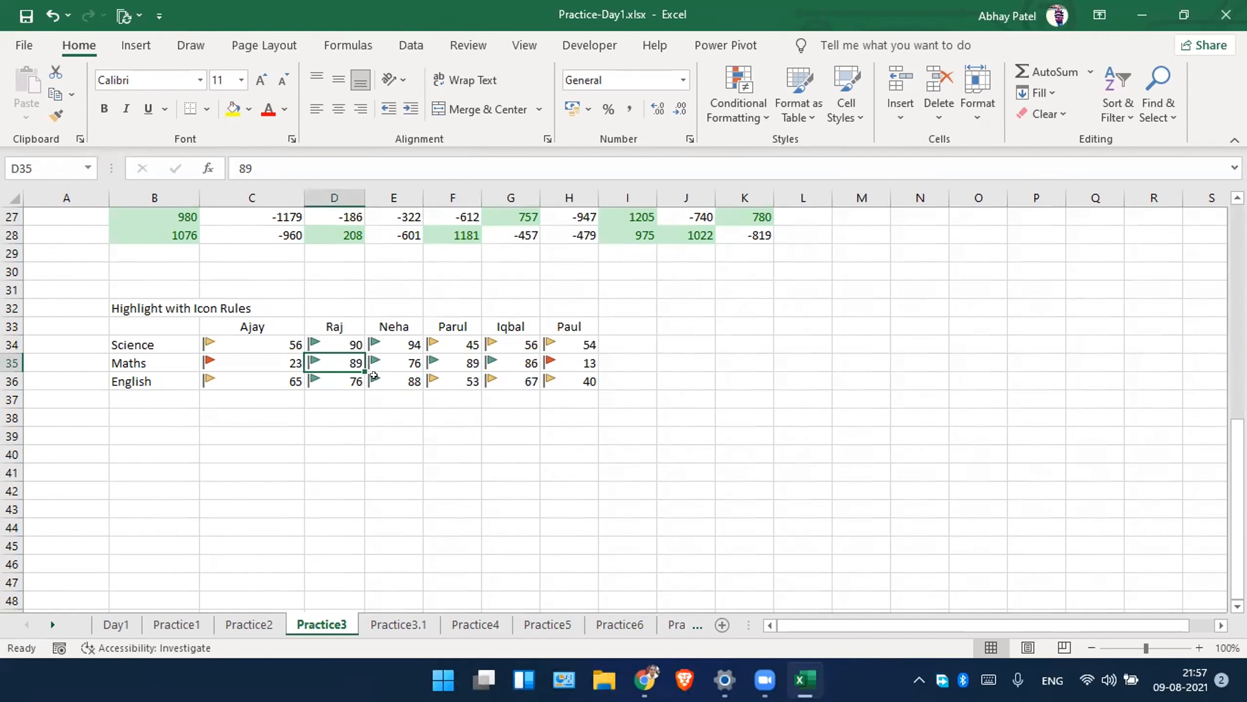
left_click(284, 363)
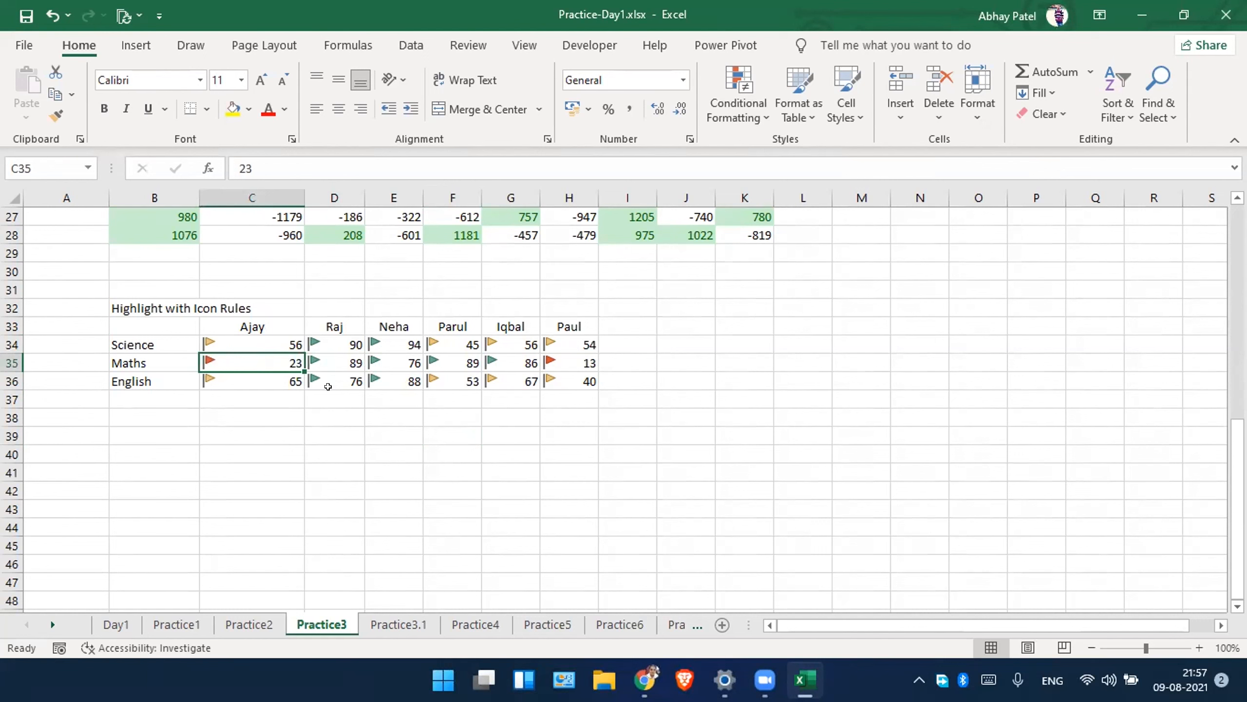
left_click(447, 343)
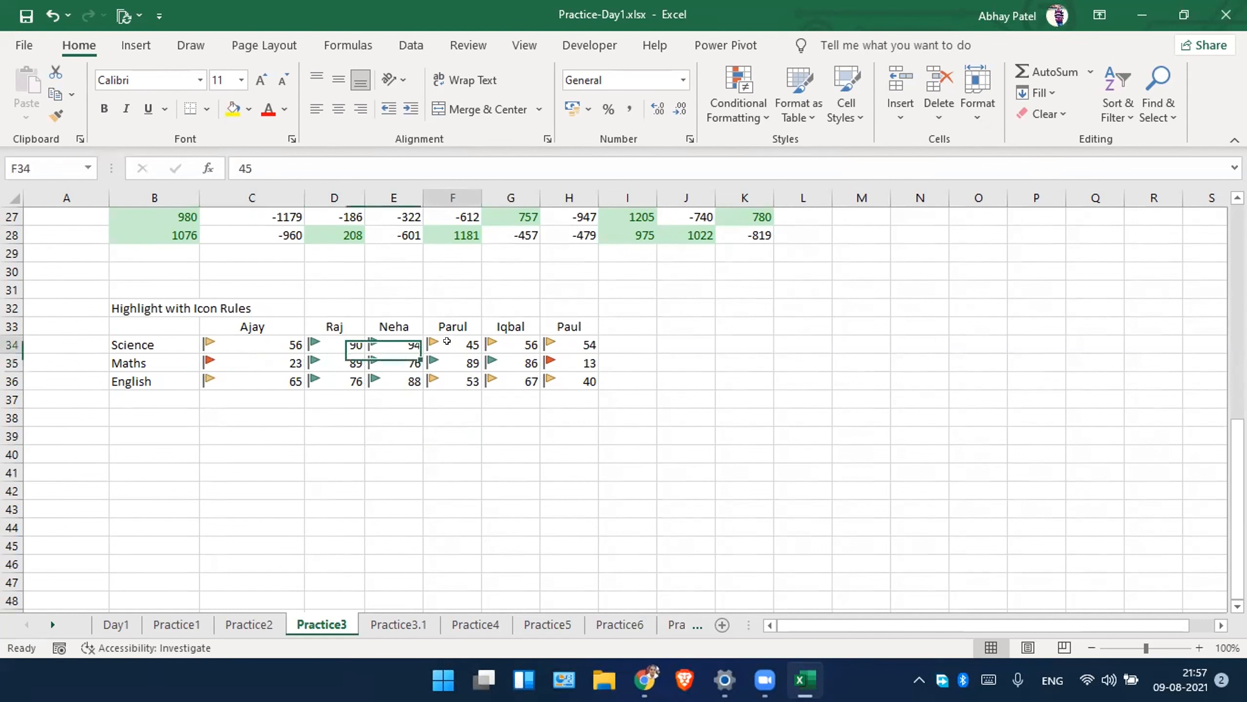
Start a custom icon set rule for the marks in C34:H36 using the 3 Symbols (Uncircled) style.
left_click_drag(254, 339, 563, 376)
left_click(734, 104)
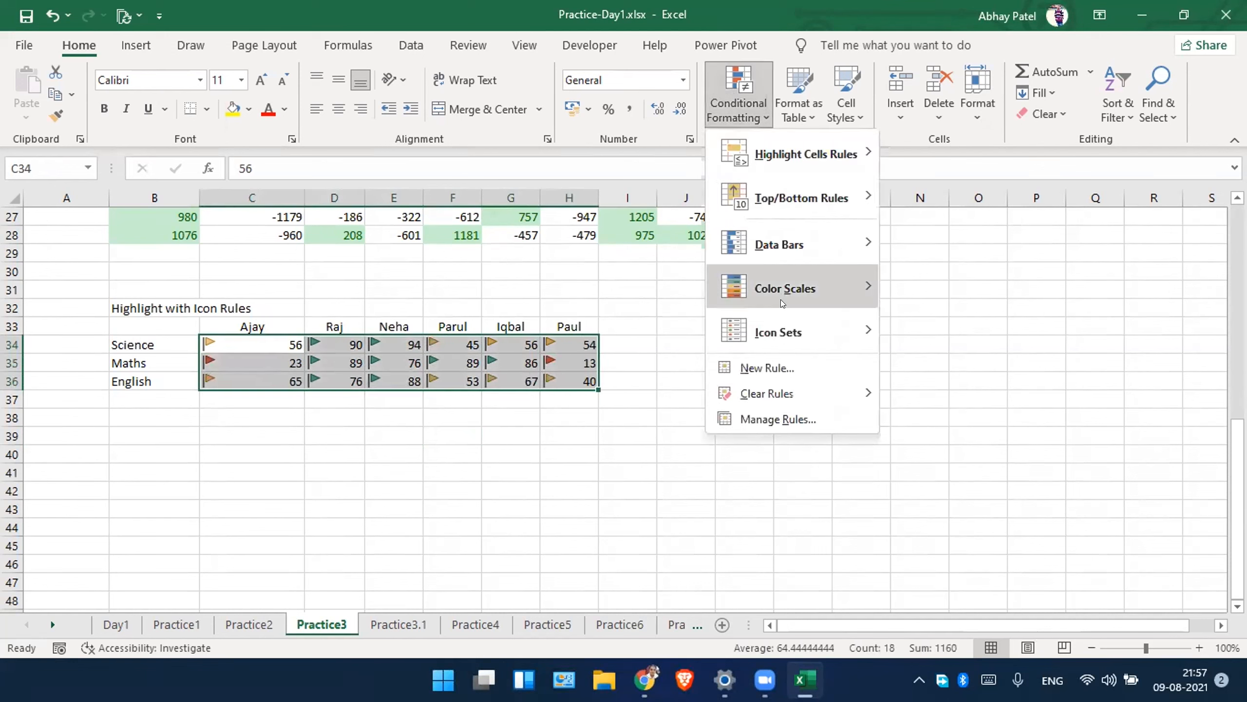
mouse_move(766, 353)
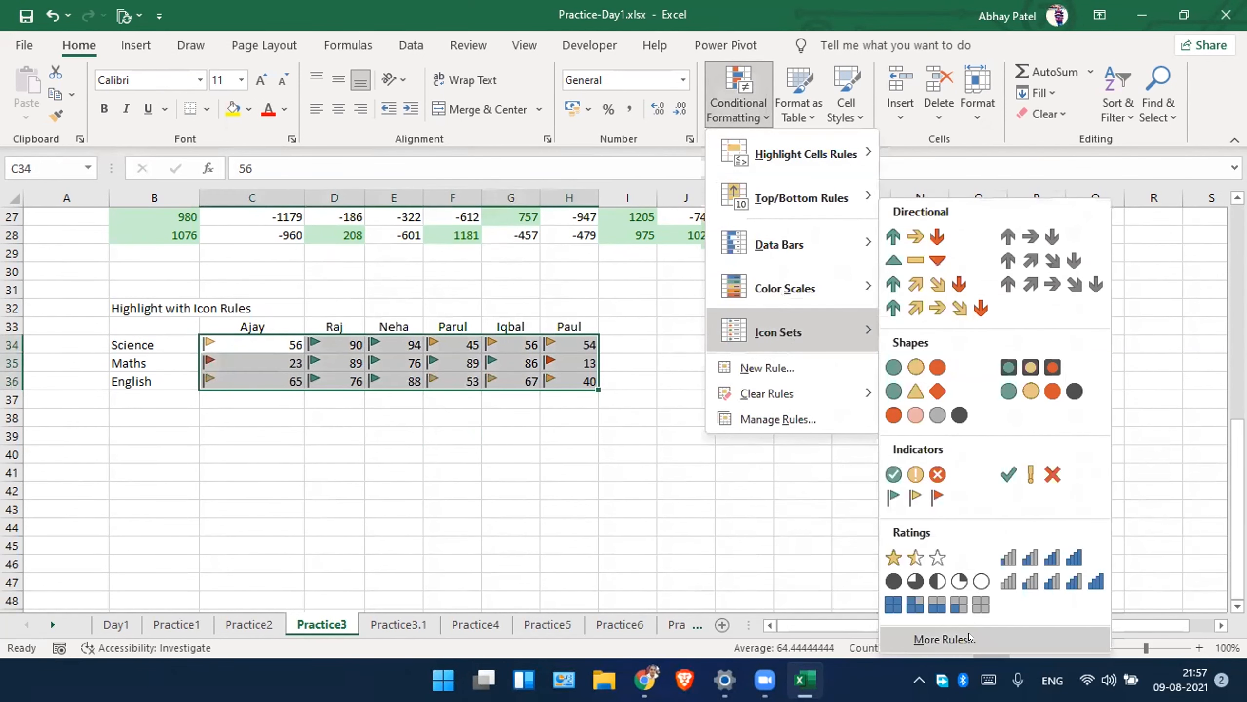
left_click(996, 632)
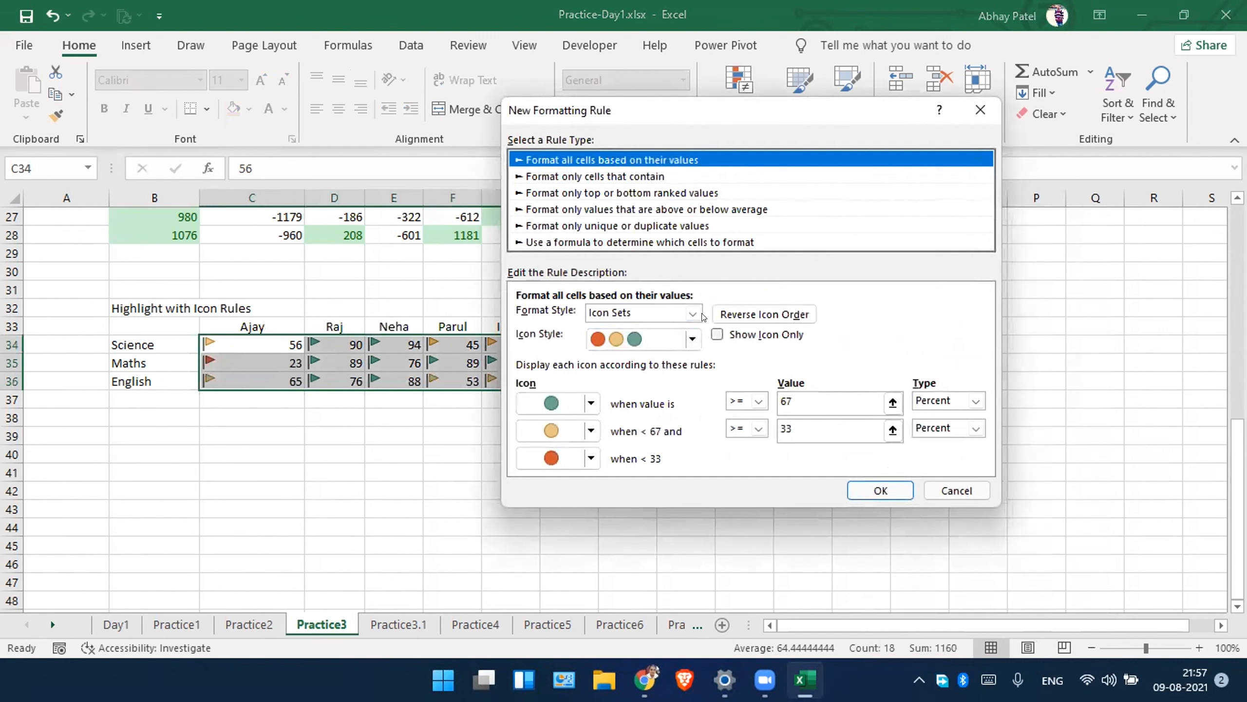
left_click(692, 340)
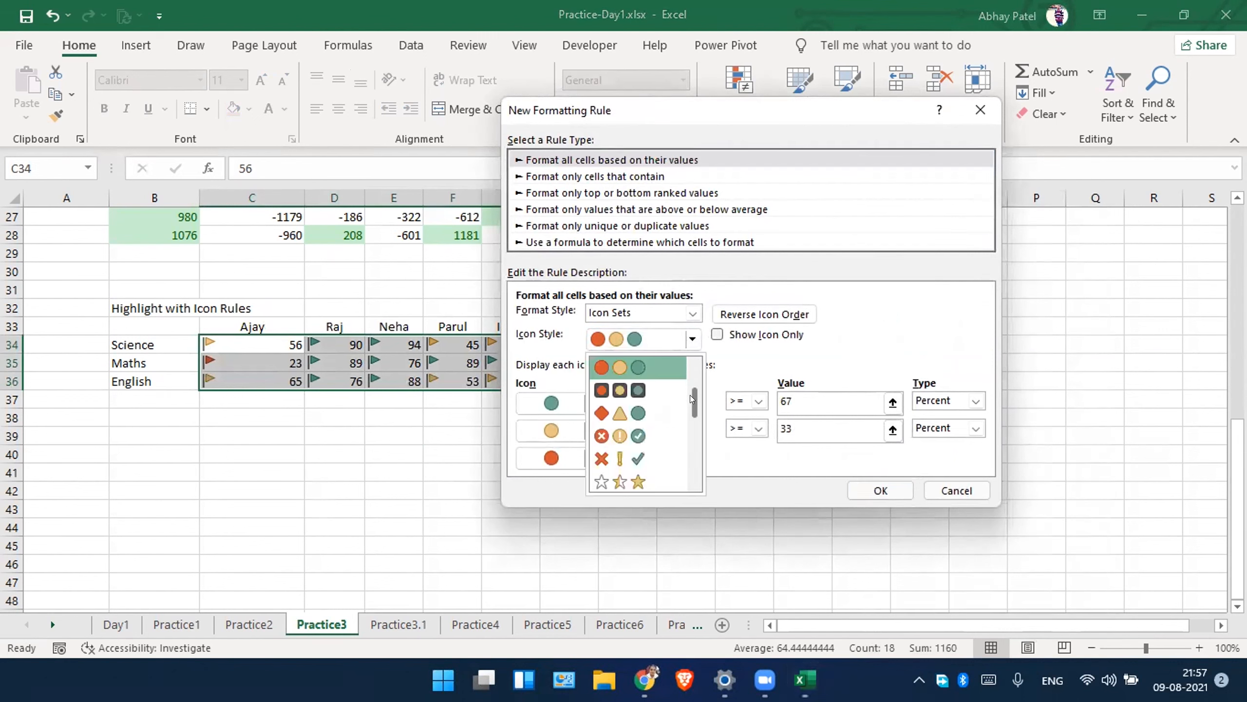
mouse_move(693, 395)
left_mouse_down()
mouse_move(693, 419)
mouse_move(693, 409)
left_mouse_up()
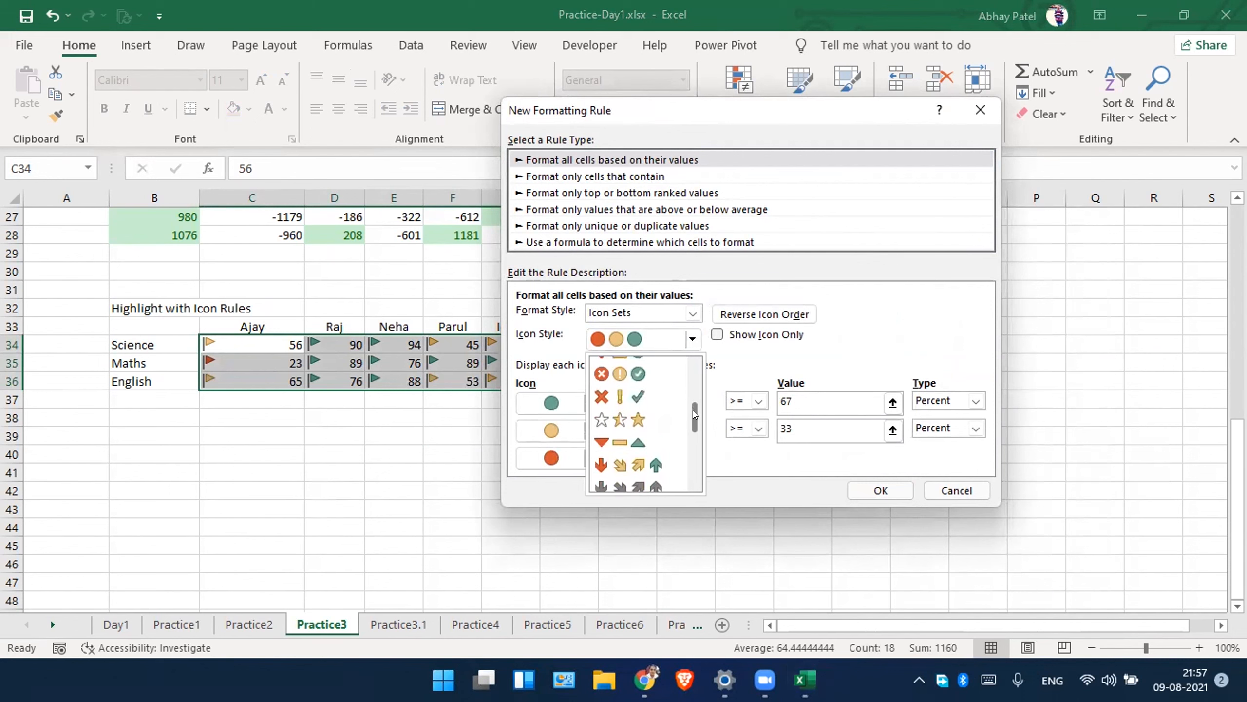
left_click(660, 399)
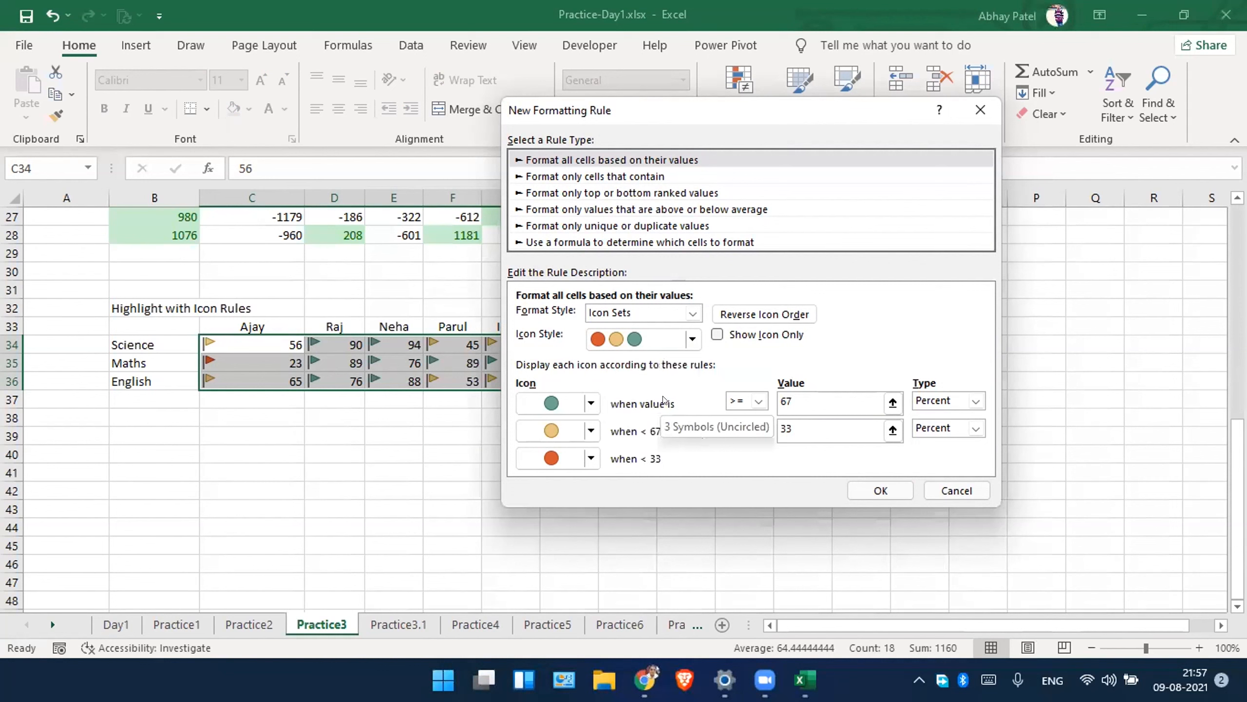
Set the percent thresholds to 50 for the check mark and 30 for the exclamation mark.
left_click(799, 401)
left_click_drag(799, 400, 774, 401)
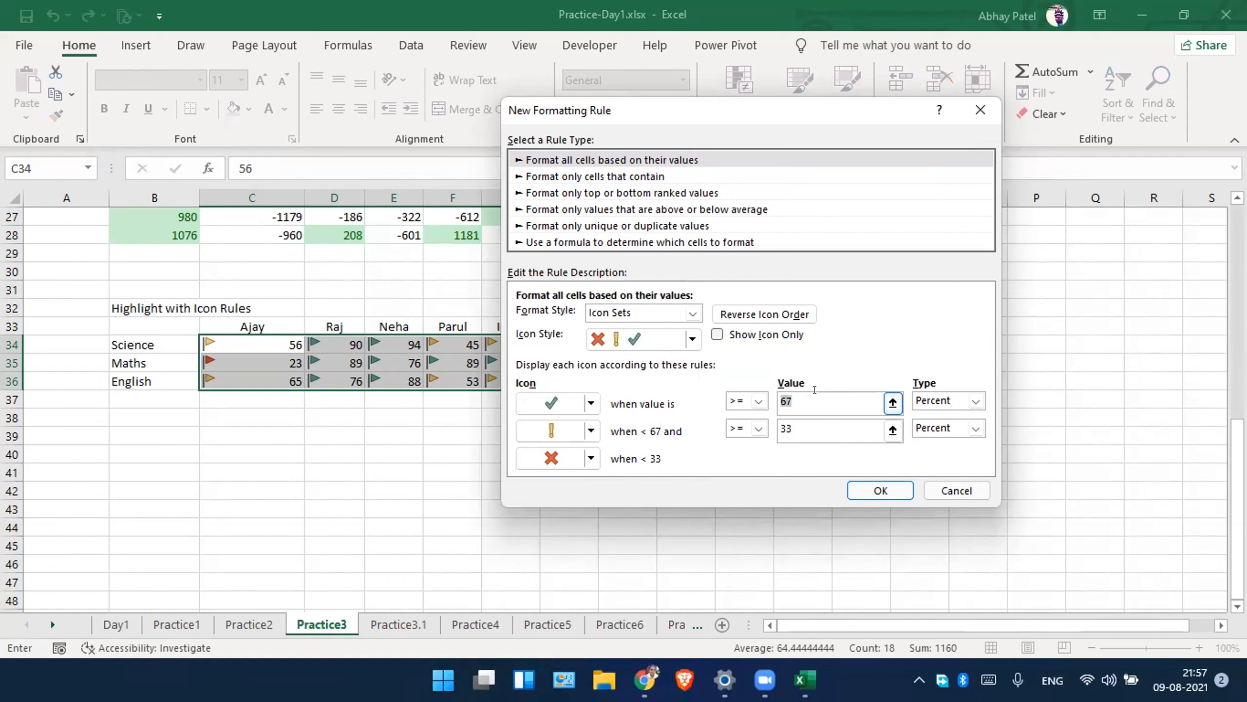
type("50")
left_click(807, 427)
left_click(808, 428)
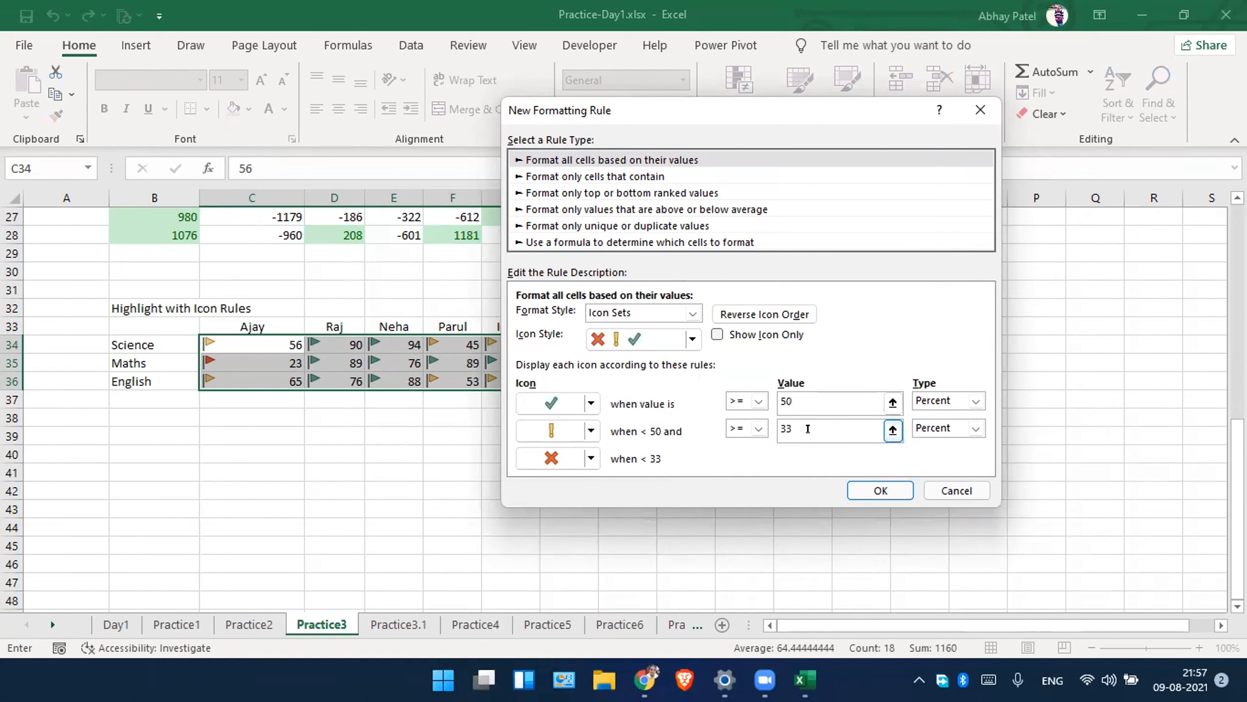
key("BackSpace")
key("BackSpace")
type("30")
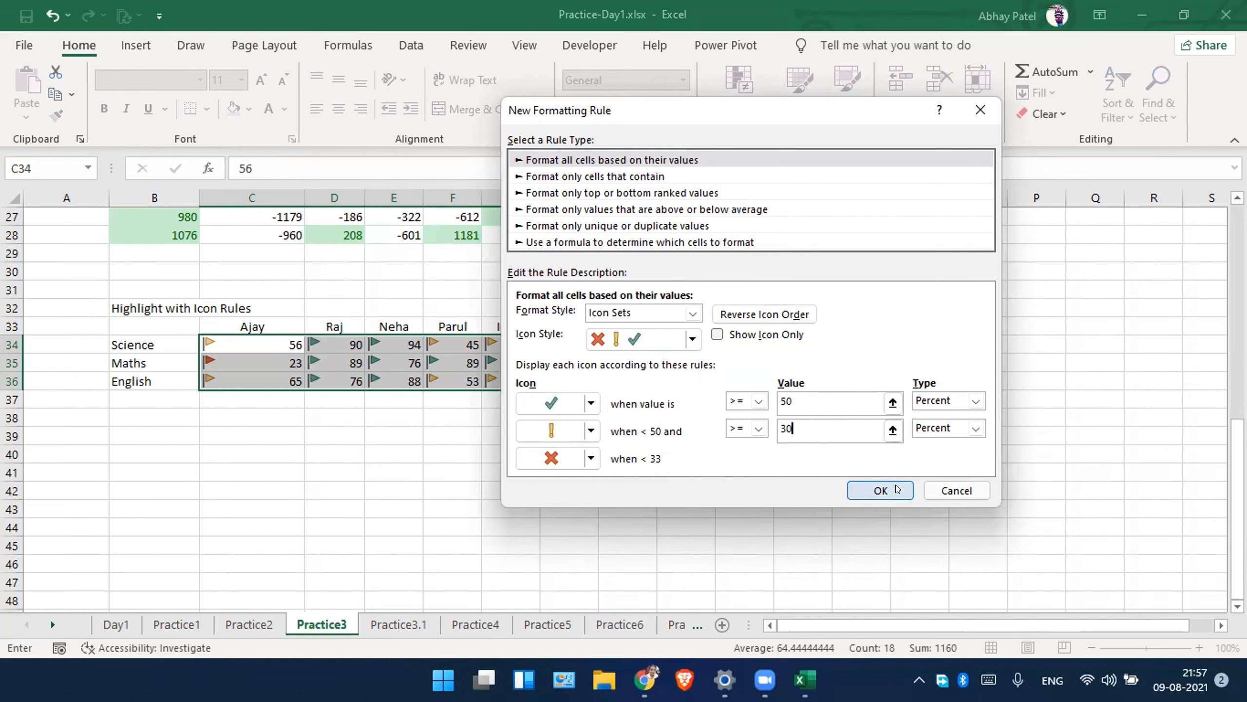
Change the value type of both icon thresholds to Number.
left_click(975, 401)
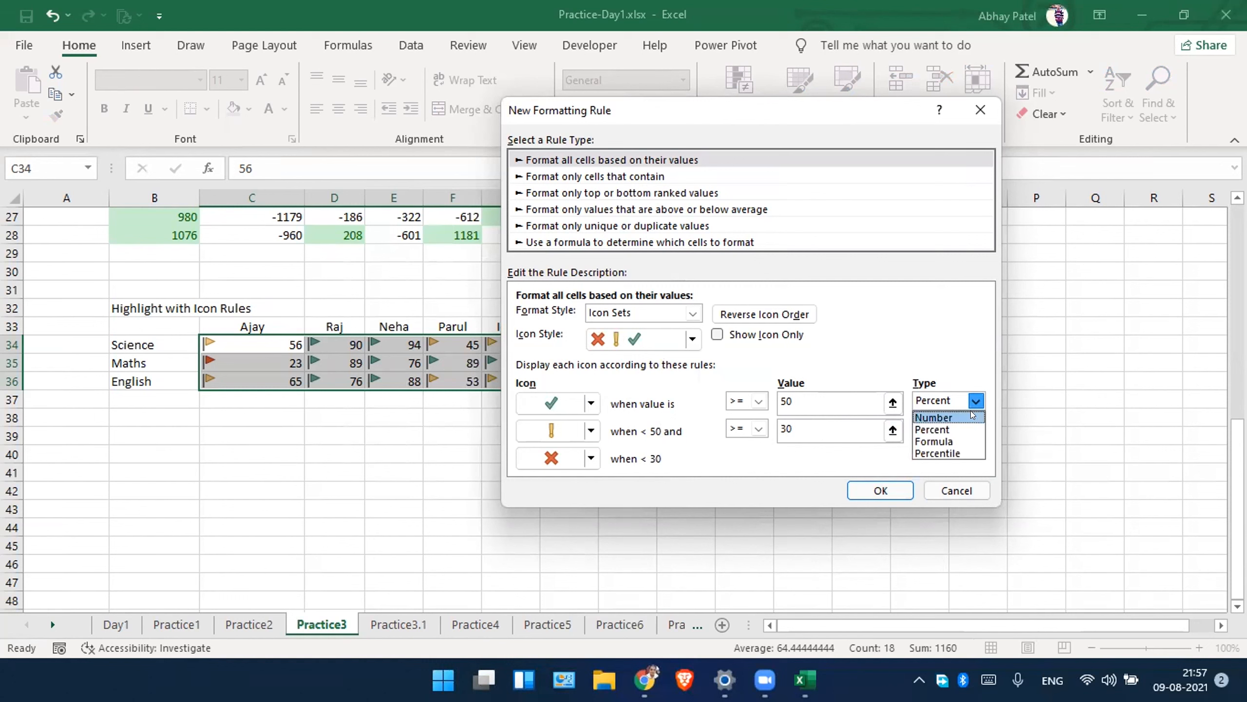
left_click(947, 417)
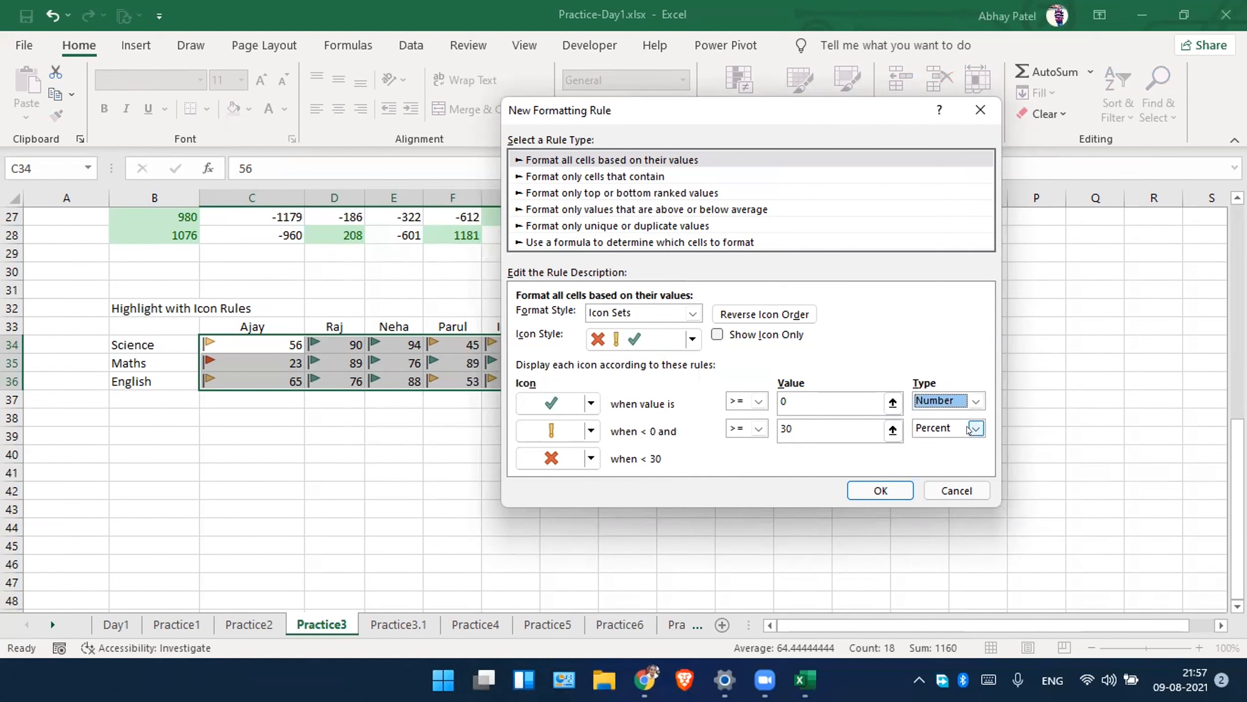
left_click(971, 428)
left_click(938, 445)
Enter 50 as the check mark threshold and 30 as the exclamation mark threshold, and apply the rule to C34:H36.
left_click(839, 402)
key("BackSpace")
type("50")
left_click(808, 430)
key("BackSpace")
type("30")
left_click(880, 490)
left_click(399, 459)
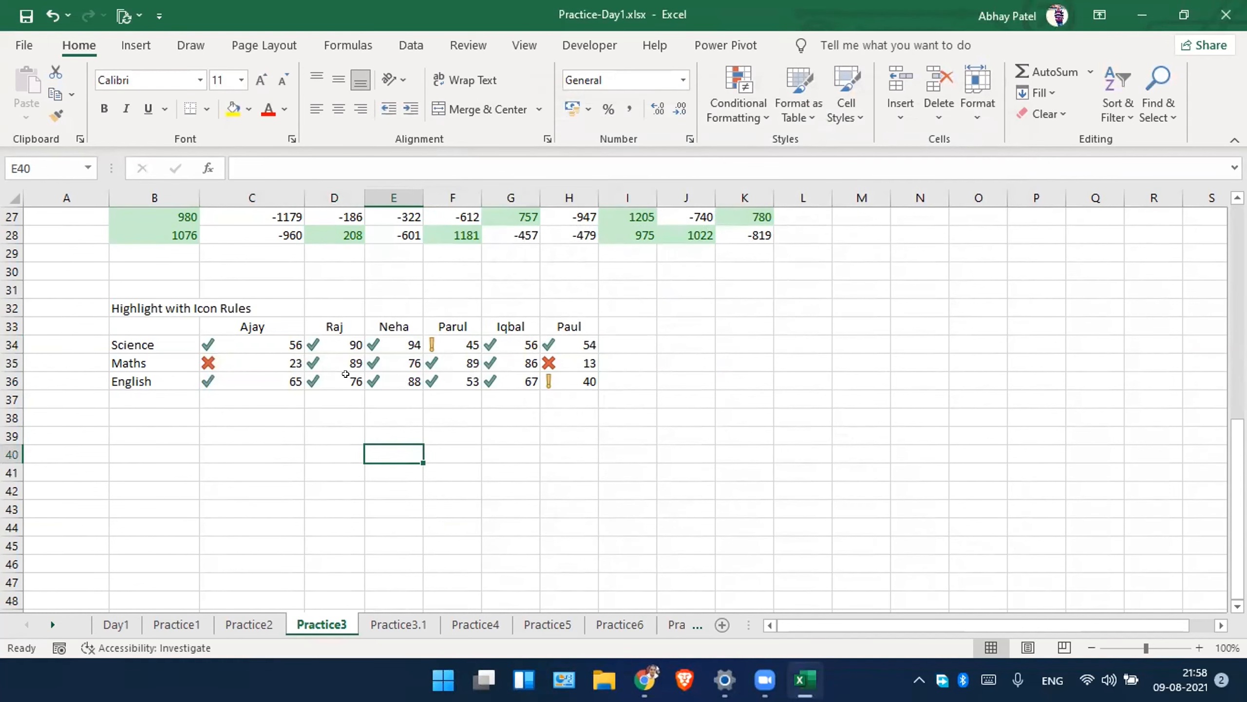
scroll(183, 347, "up", 4)
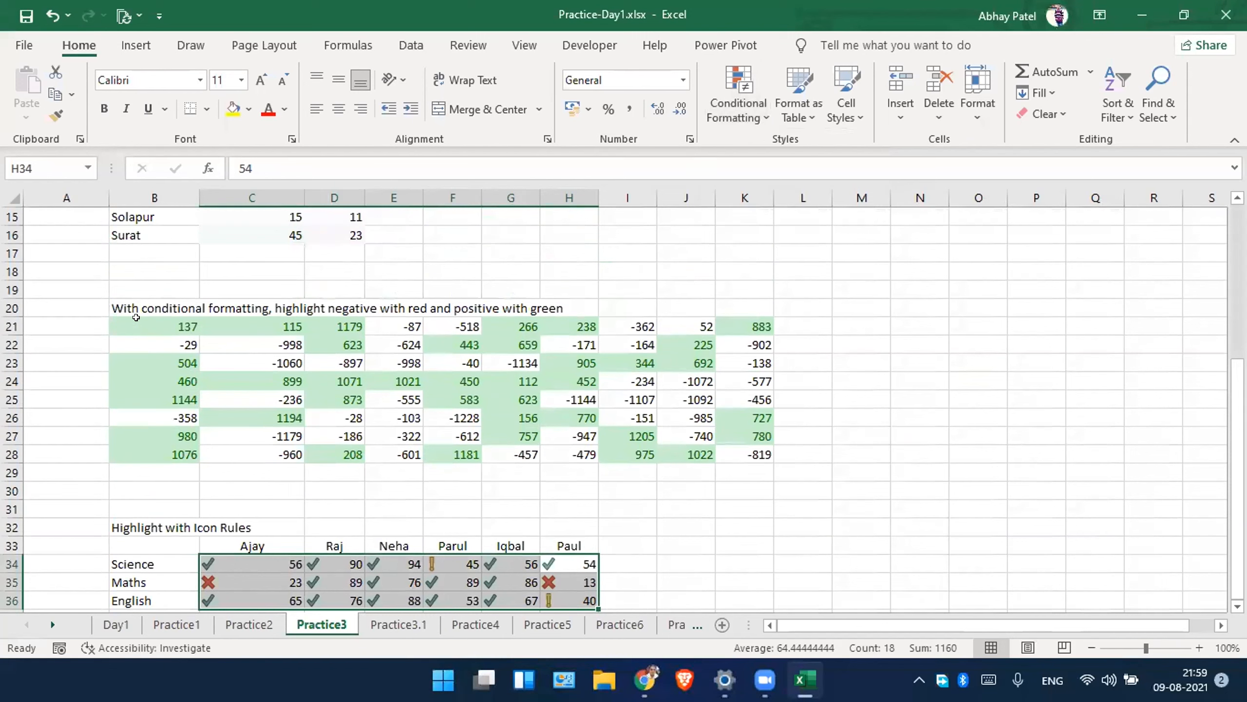
Clear the conditional formatting rules from the positive and negative numbers in B21:K28.
left_click_drag(136, 317, 758, 454)
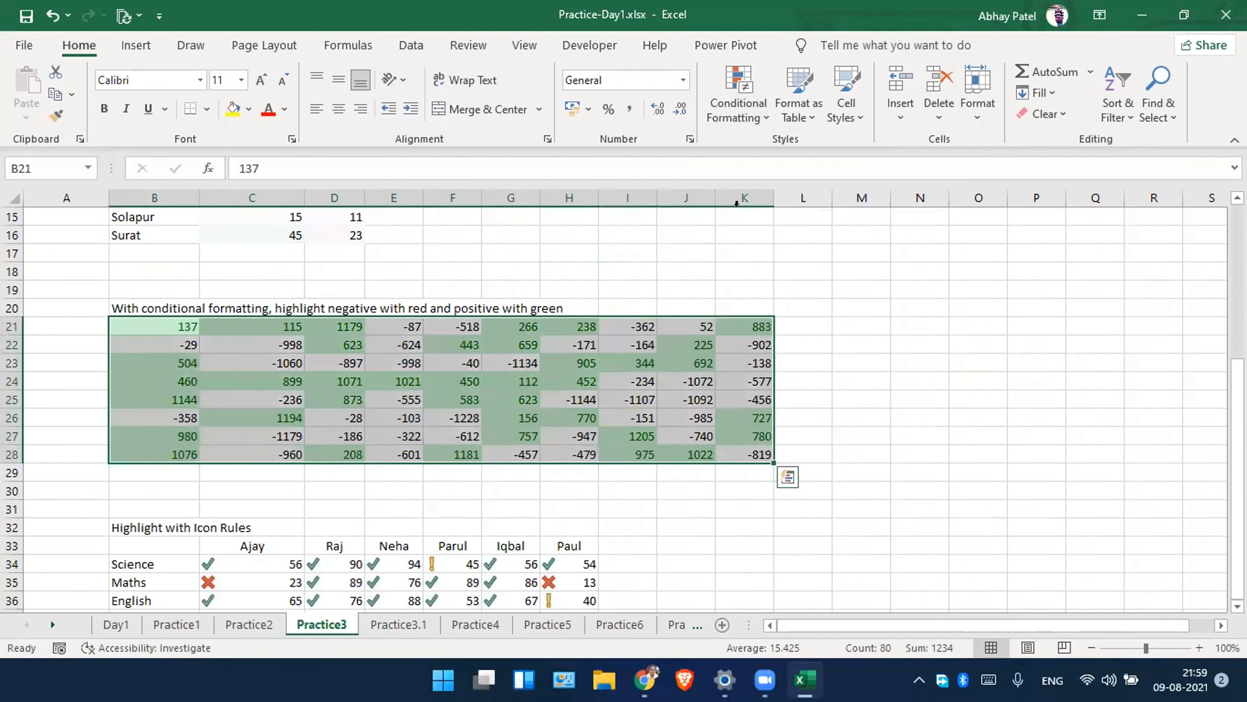
left_click(732, 105)
mouse_move(790, 391)
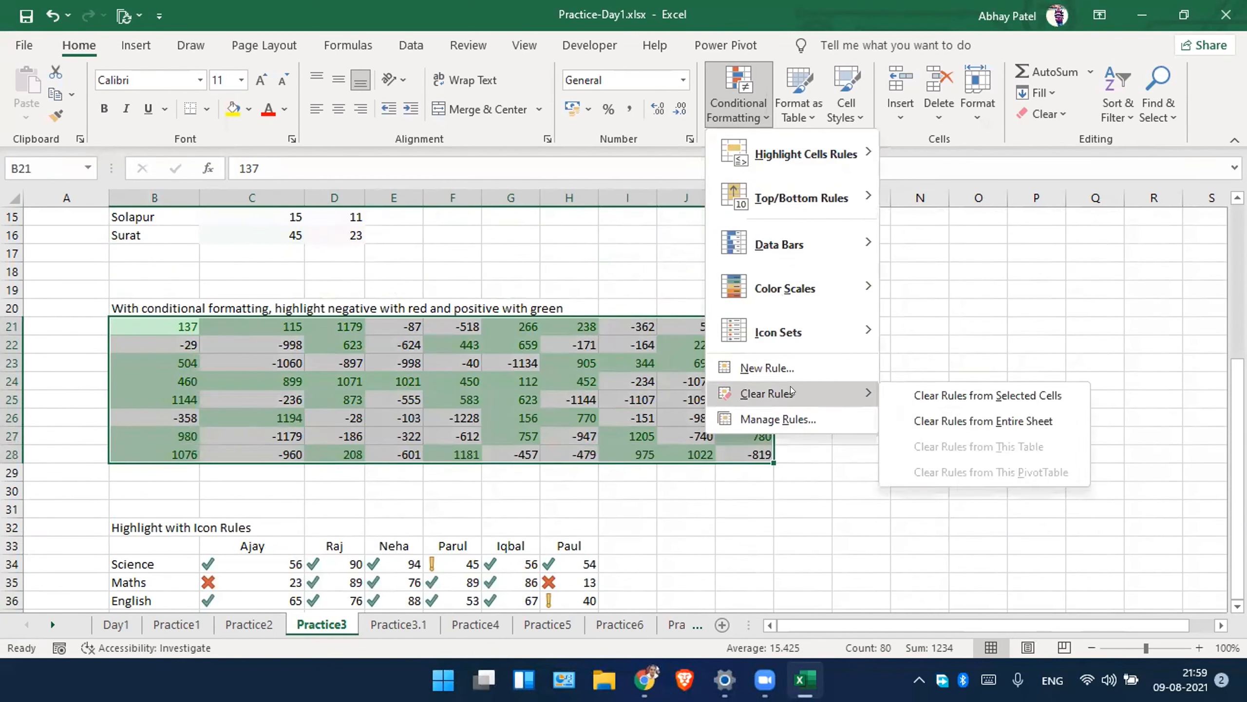
left_click(963, 397)
left_click(691, 372)
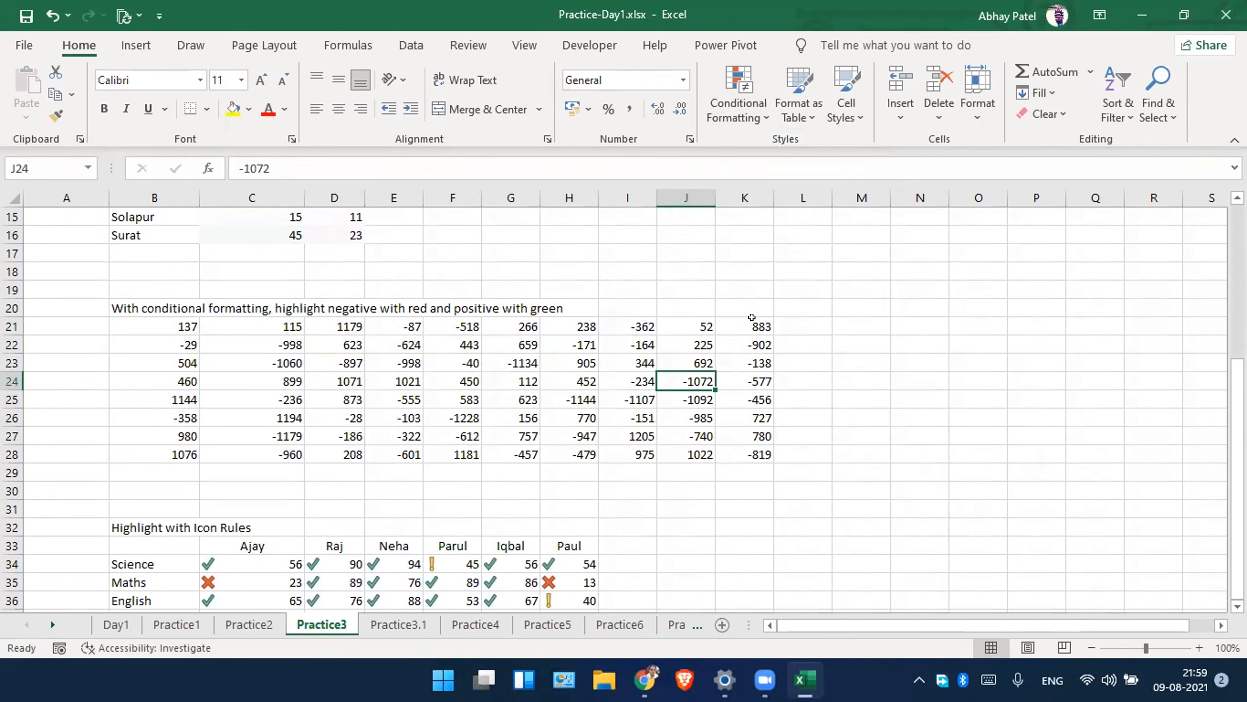
Start a formula-based conditional formatting rule for B21:K28 with the formula =ISODD(B21).
left_click_drag(752, 326, 178, 449)
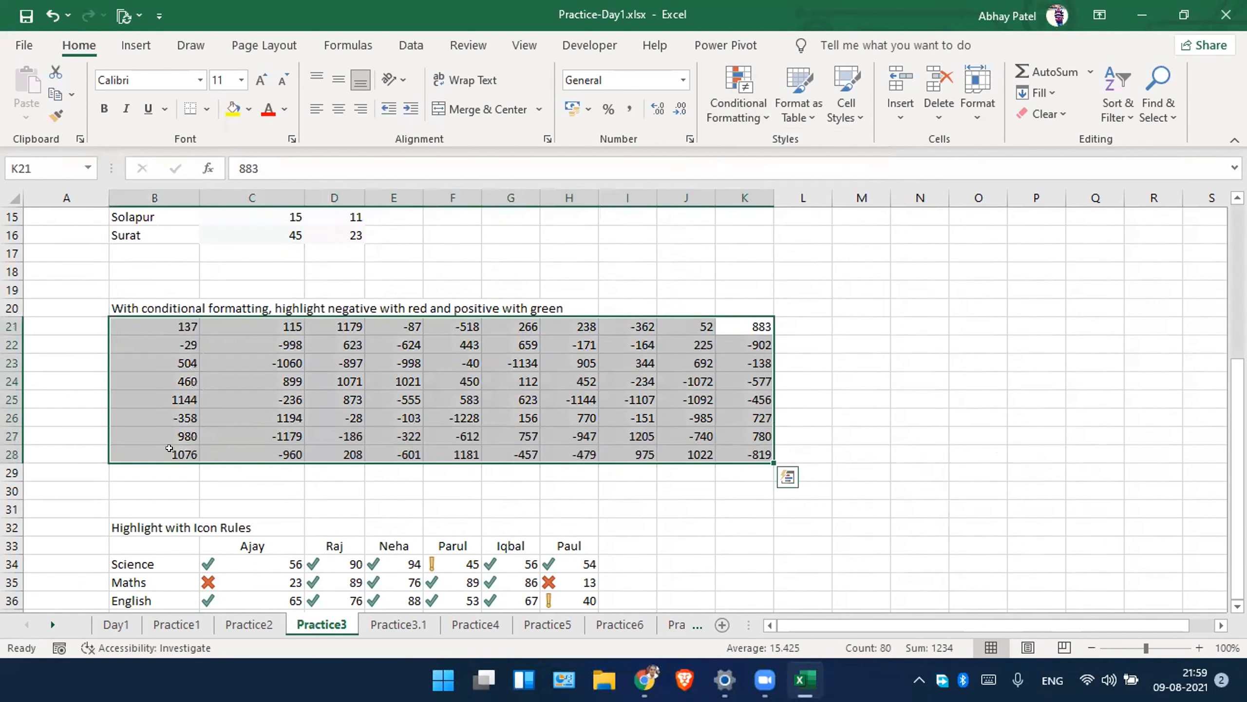
left_click(764, 119)
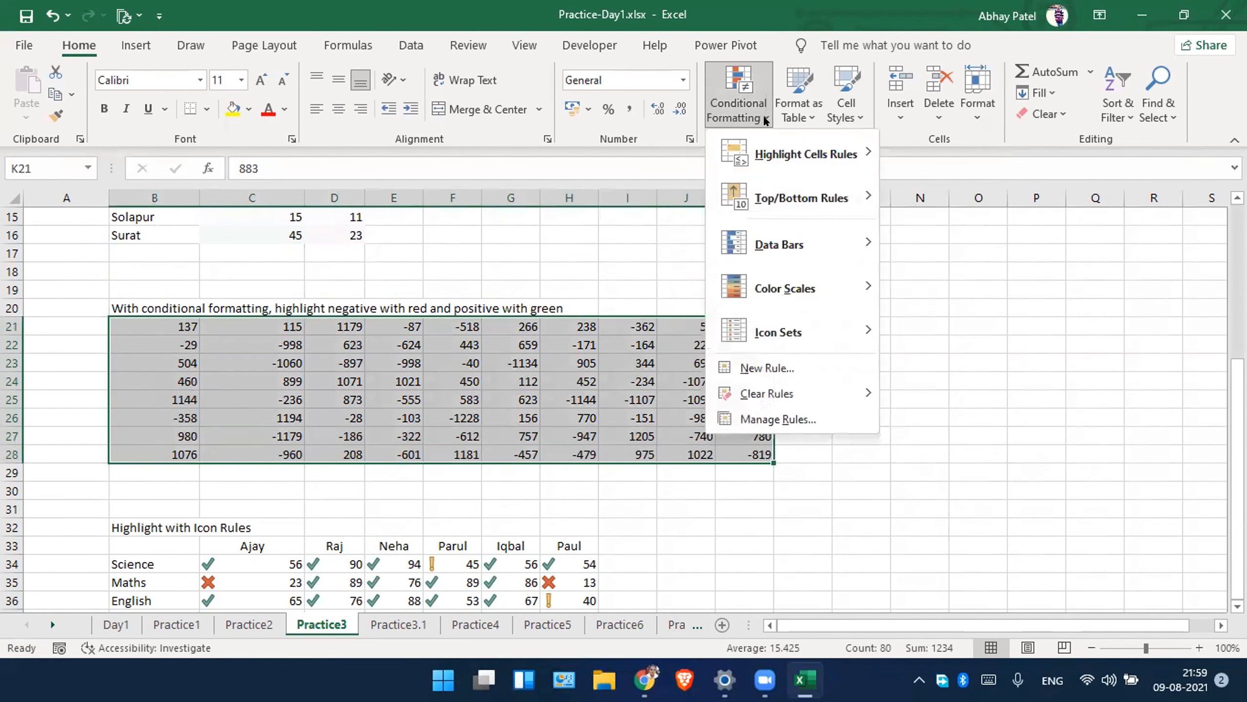
left_click(809, 367)
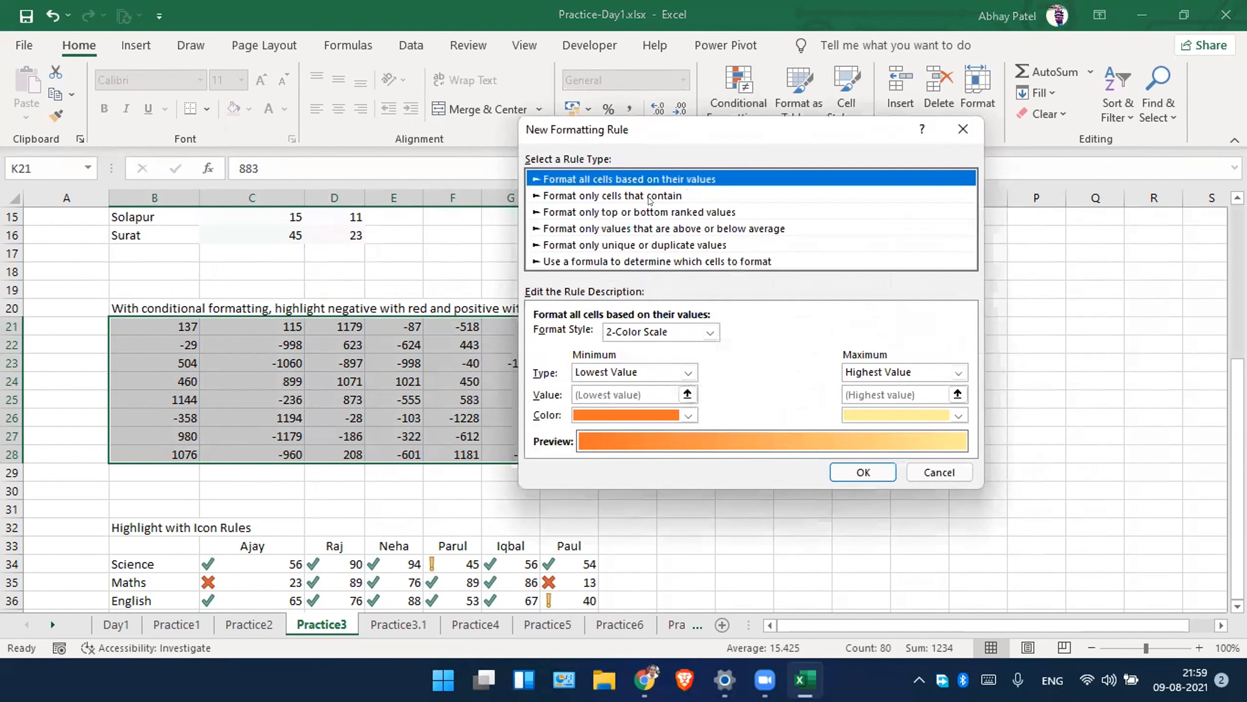
left_click(629, 260)
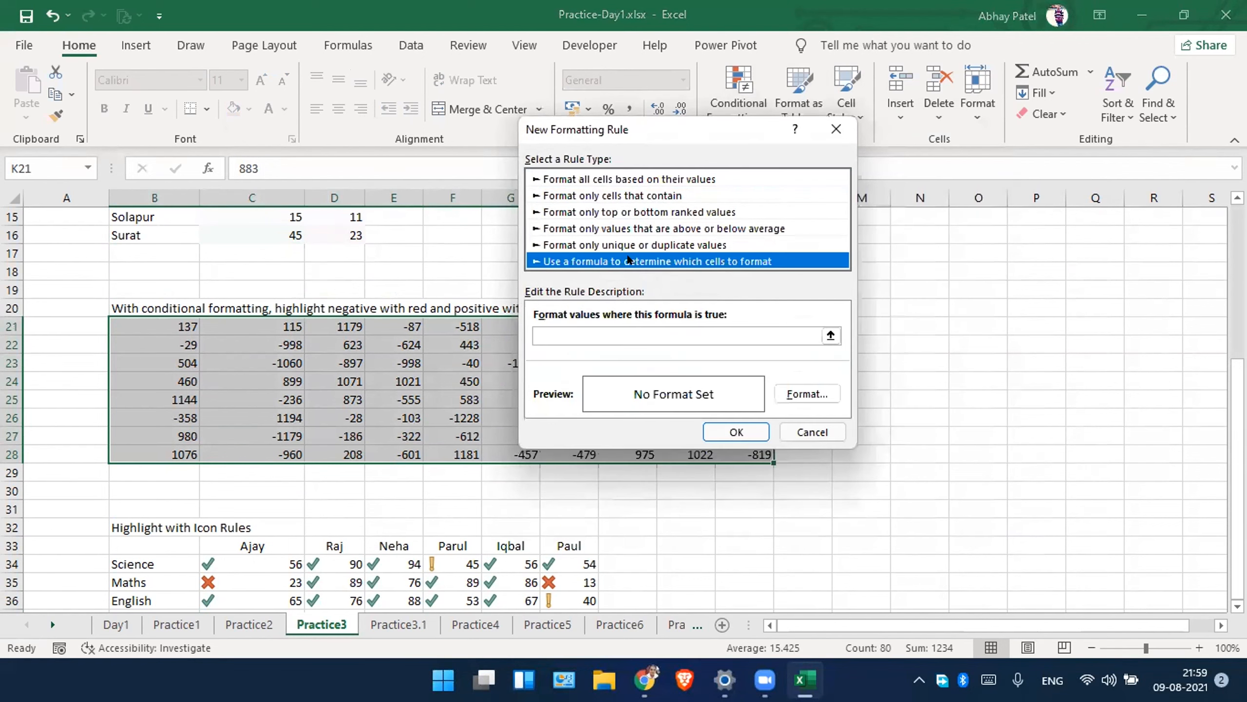
left_click(579, 330)
type("=")
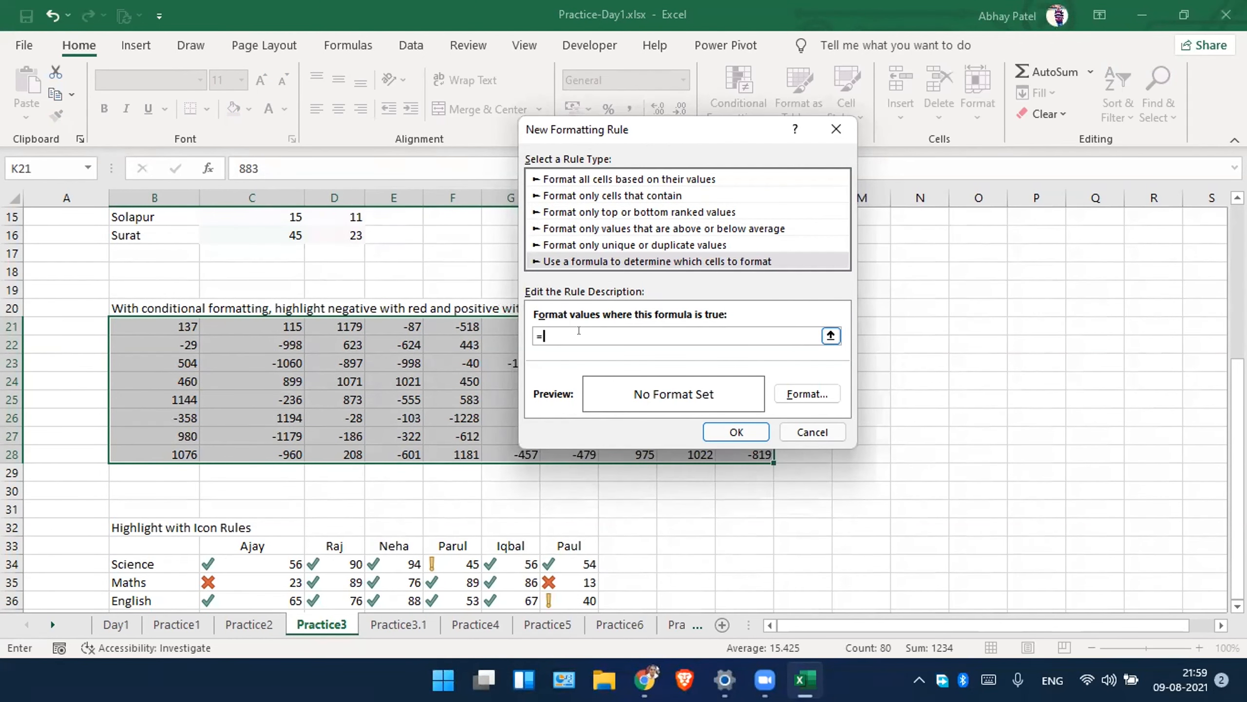
type("isodd(b21)")
Give the odd-number rule a yellow fill and apply it to B21:K28.
left_click(801, 394)
left_click(642, 80)
left_click(574, 211)
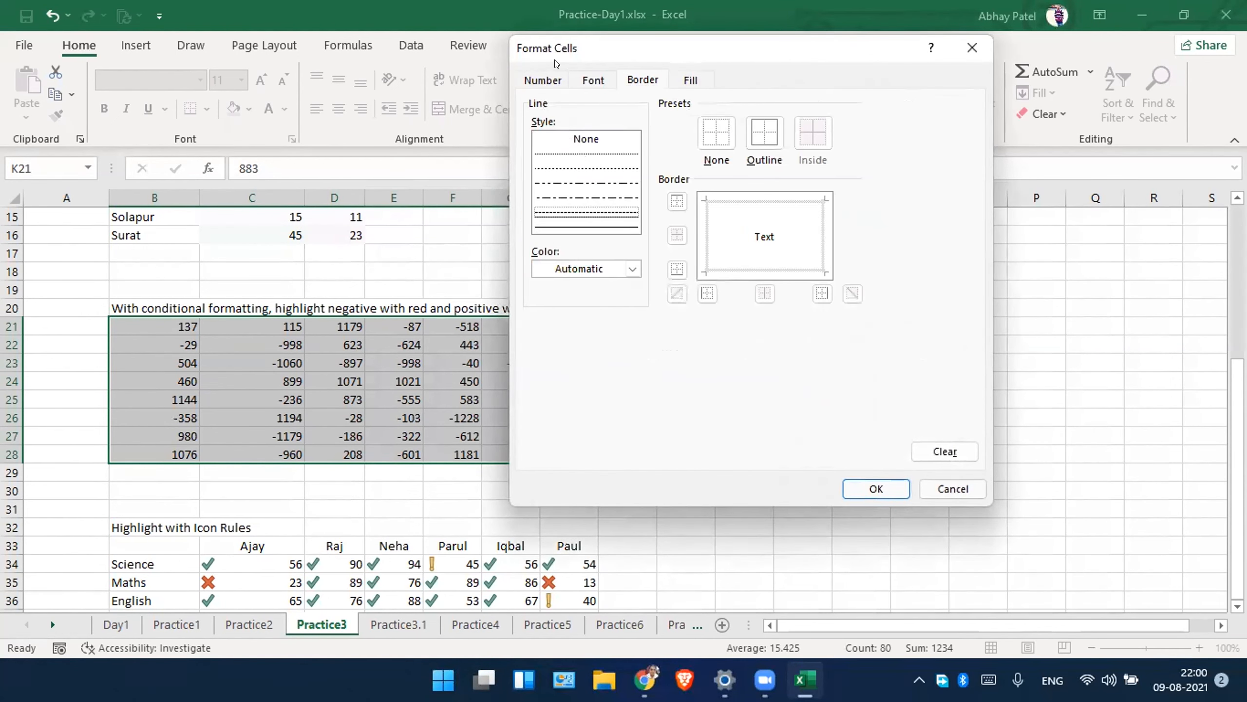
left_click(558, 80)
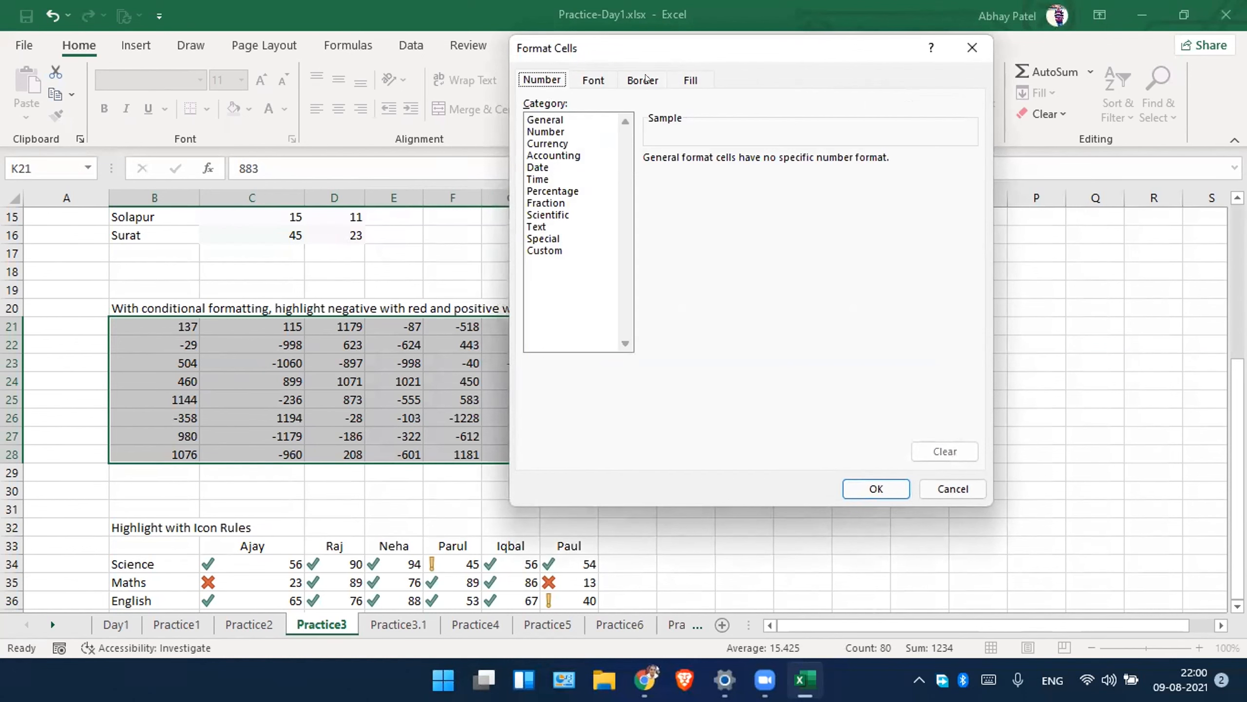
left_click(690, 80)
left_click(589, 258)
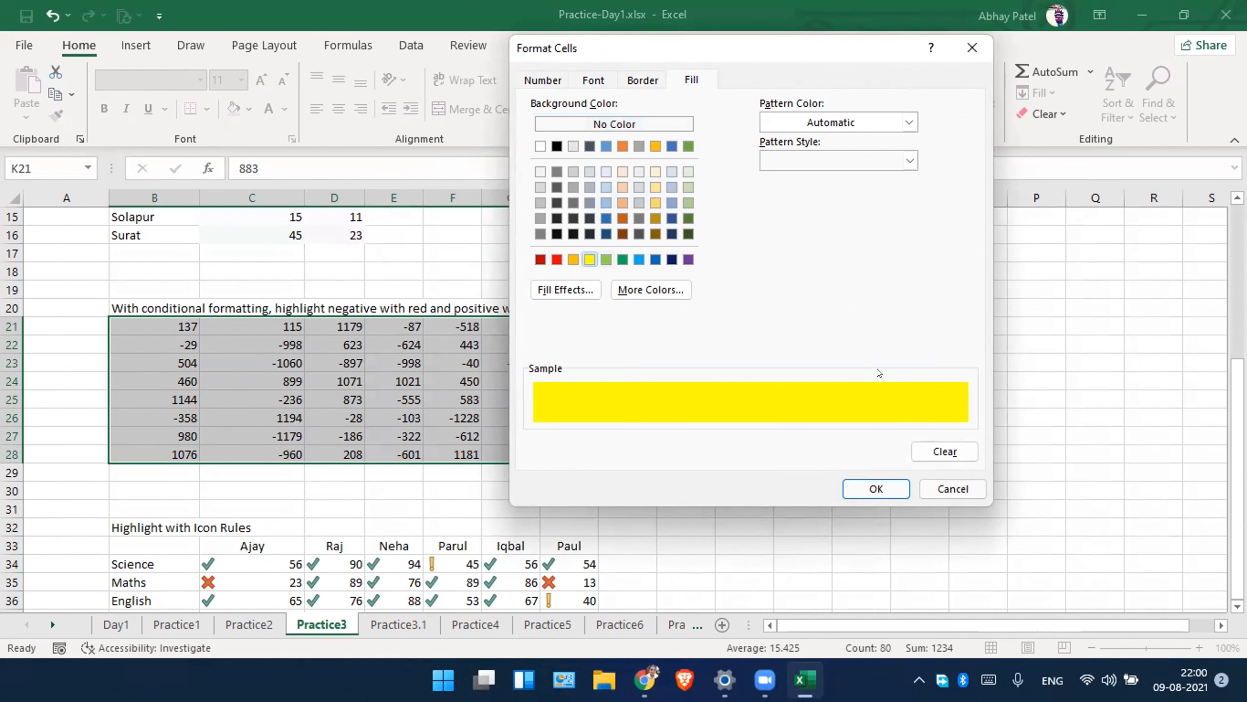
left_click(877, 488)
left_click(978, 352)
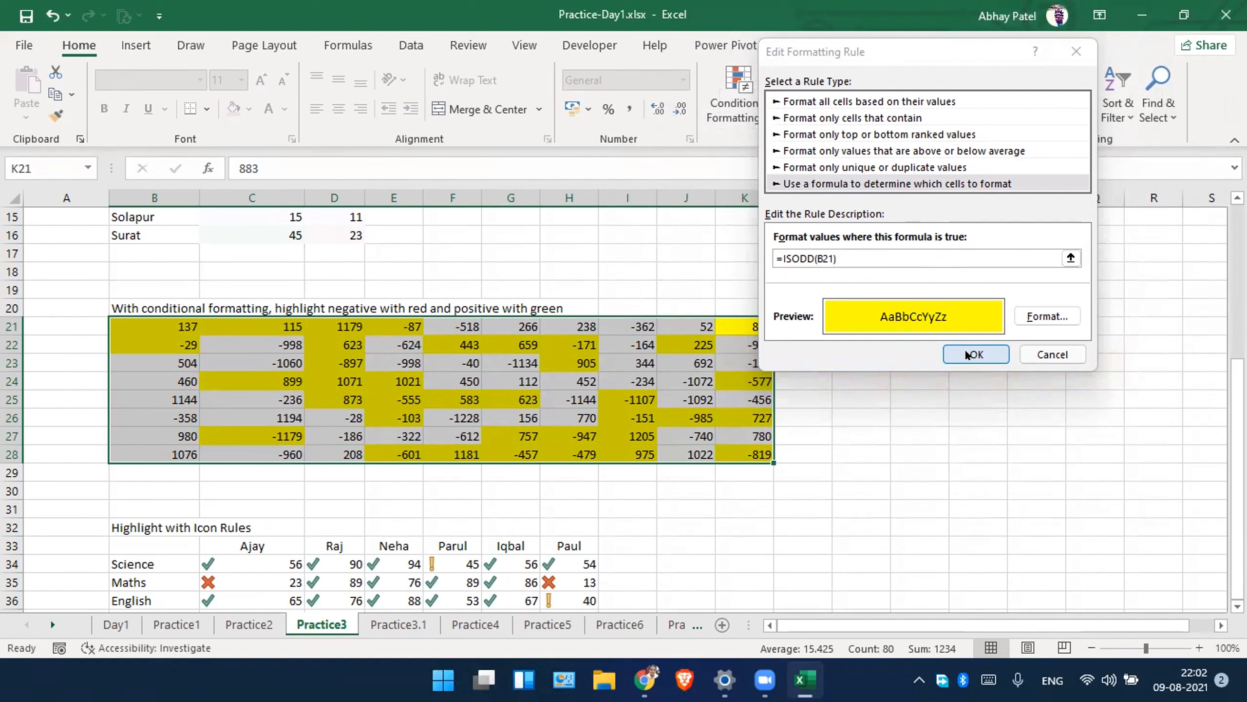
left_click(980, 355)
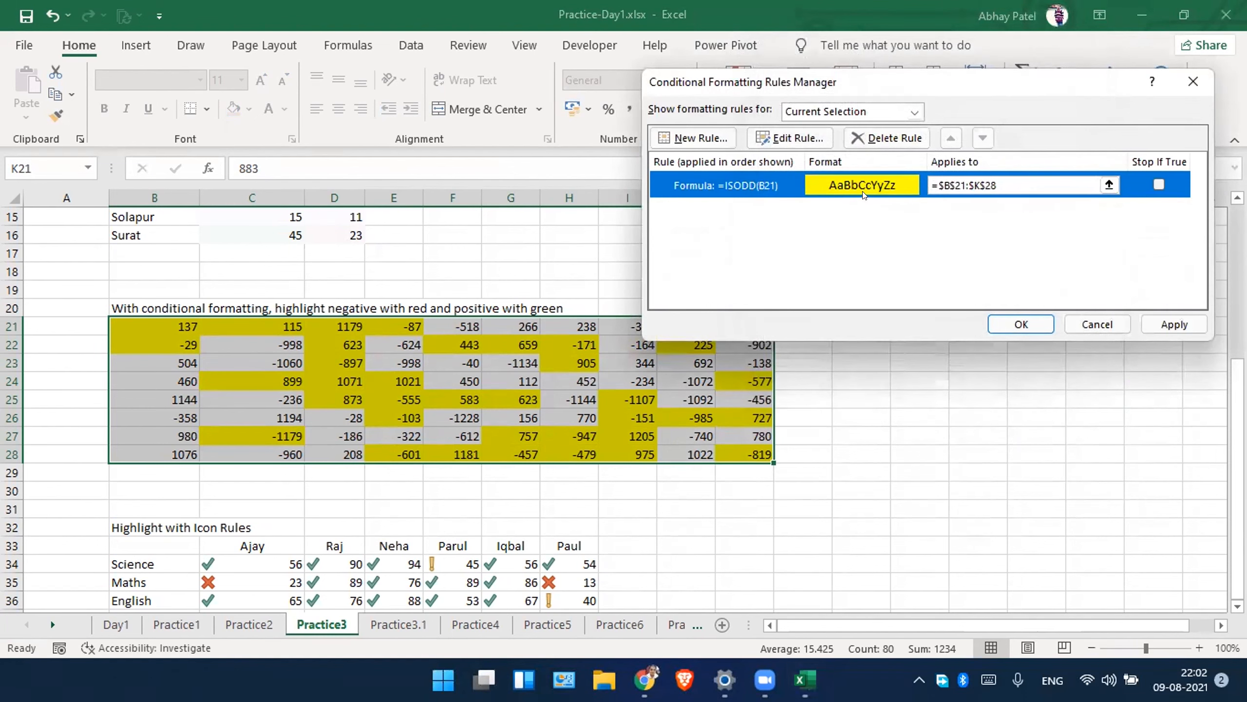
Edit the B21:K28 rule's formula to =ISEVEN(B21).
double_click(863, 194)
left_click(810, 258)
left_click_drag(798, 245, 789, 244)
type("even")
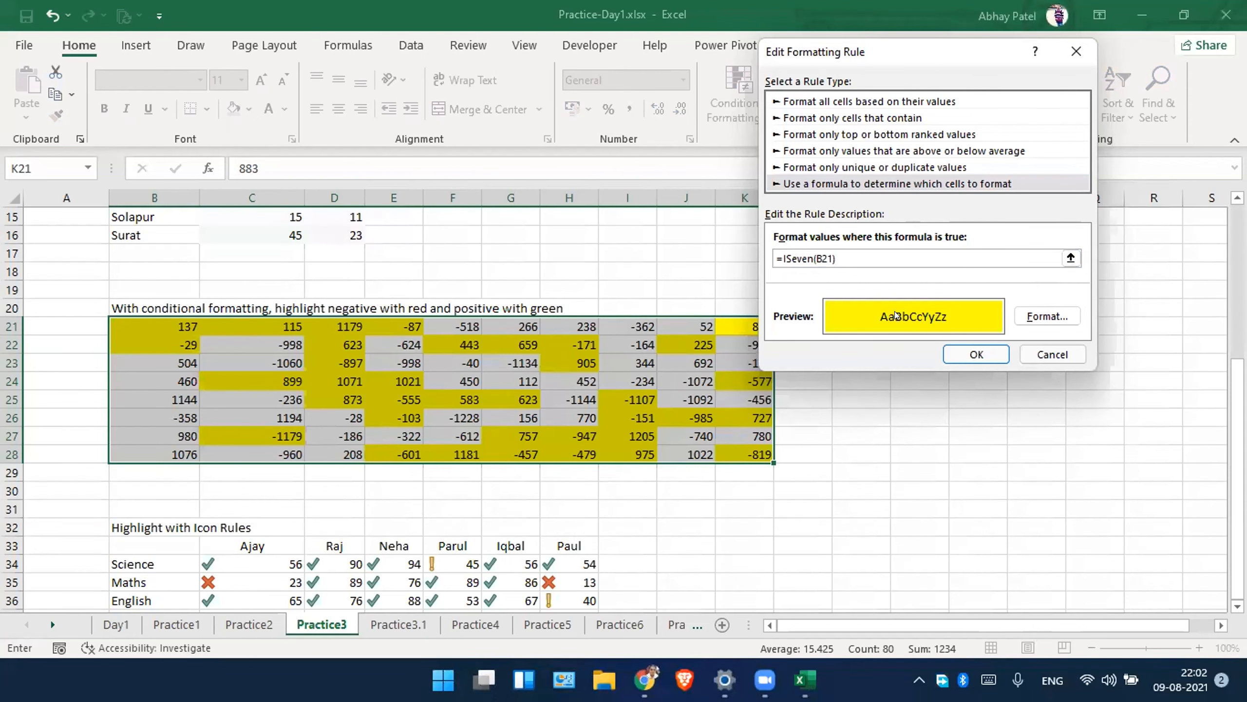
Change the even-number rule's fill to light green and apply the edited rule.
left_click(1049, 316)
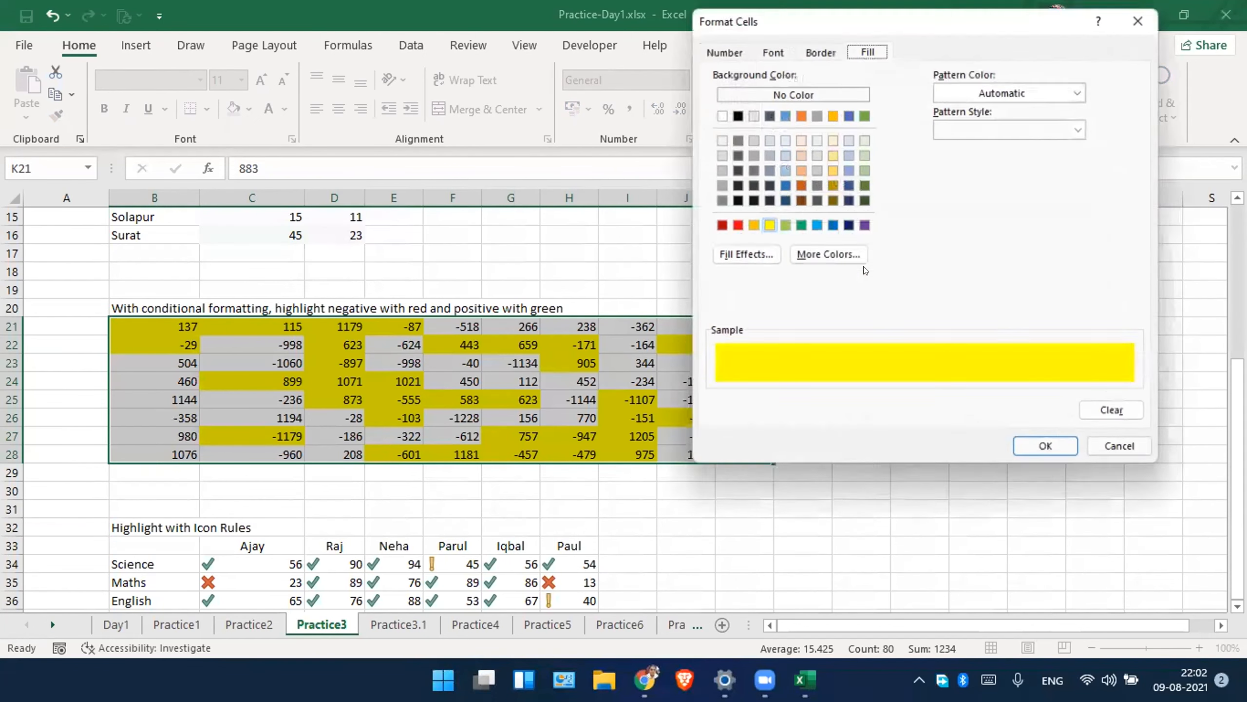
left_click(788, 224)
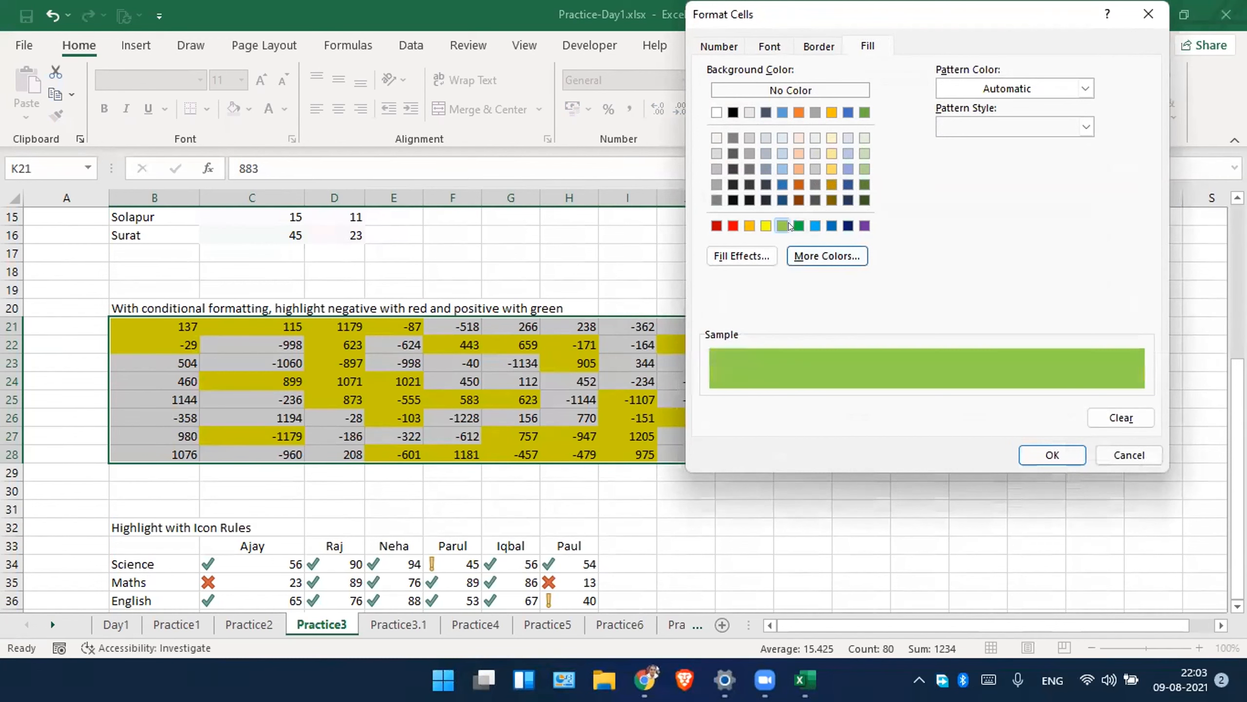
left_click(1041, 460)
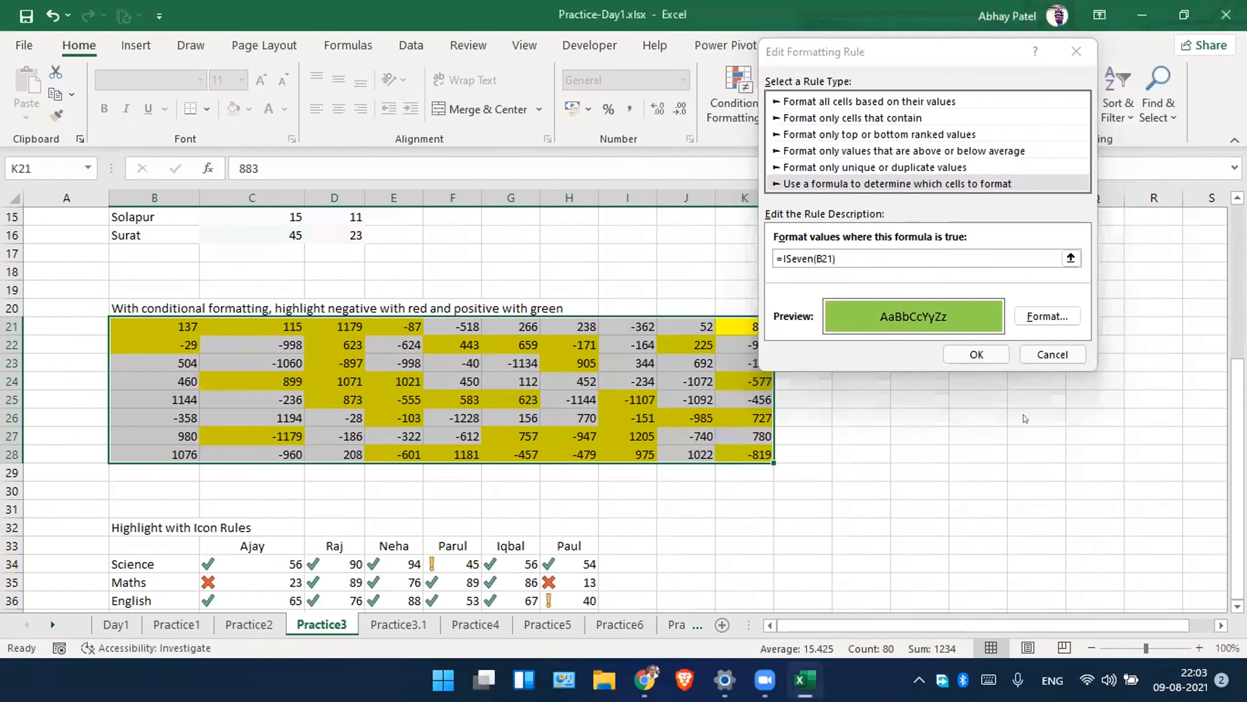
left_click(976, 355)
left_click(1017, 317)
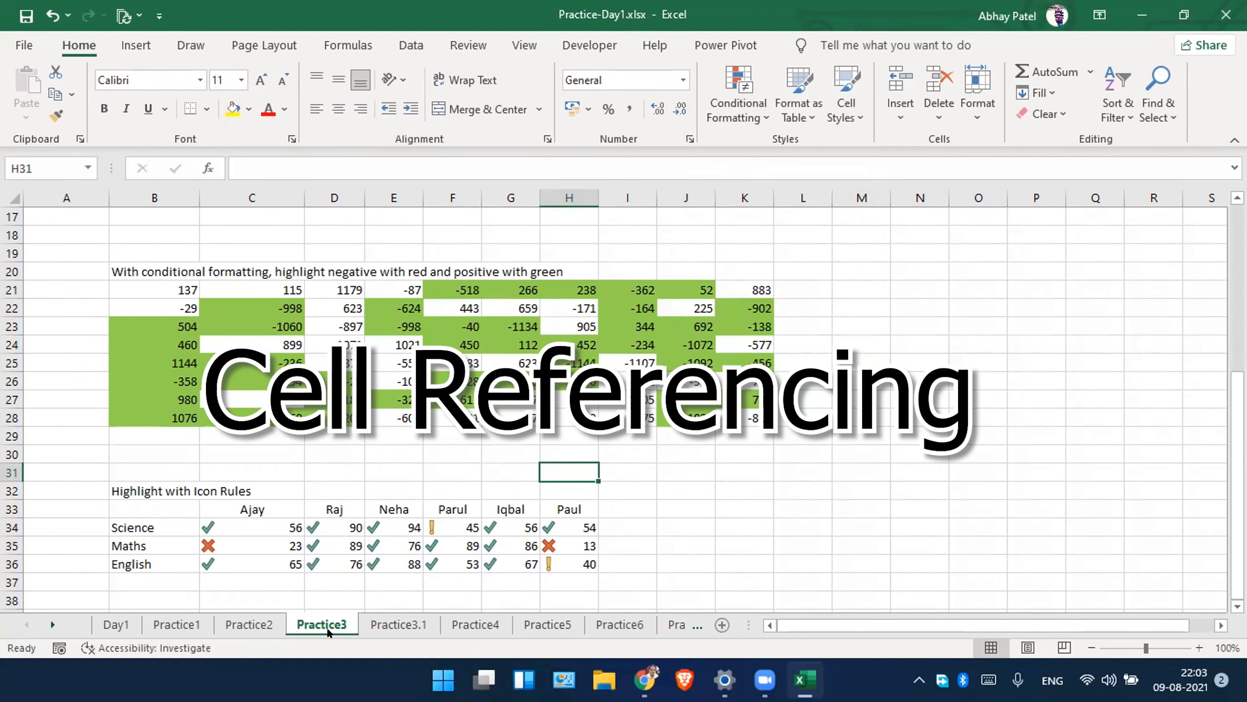
Widen column M to fit the instruction text above the Sales, Cost and Profit table.
scroll(722, 300, "up", 5)
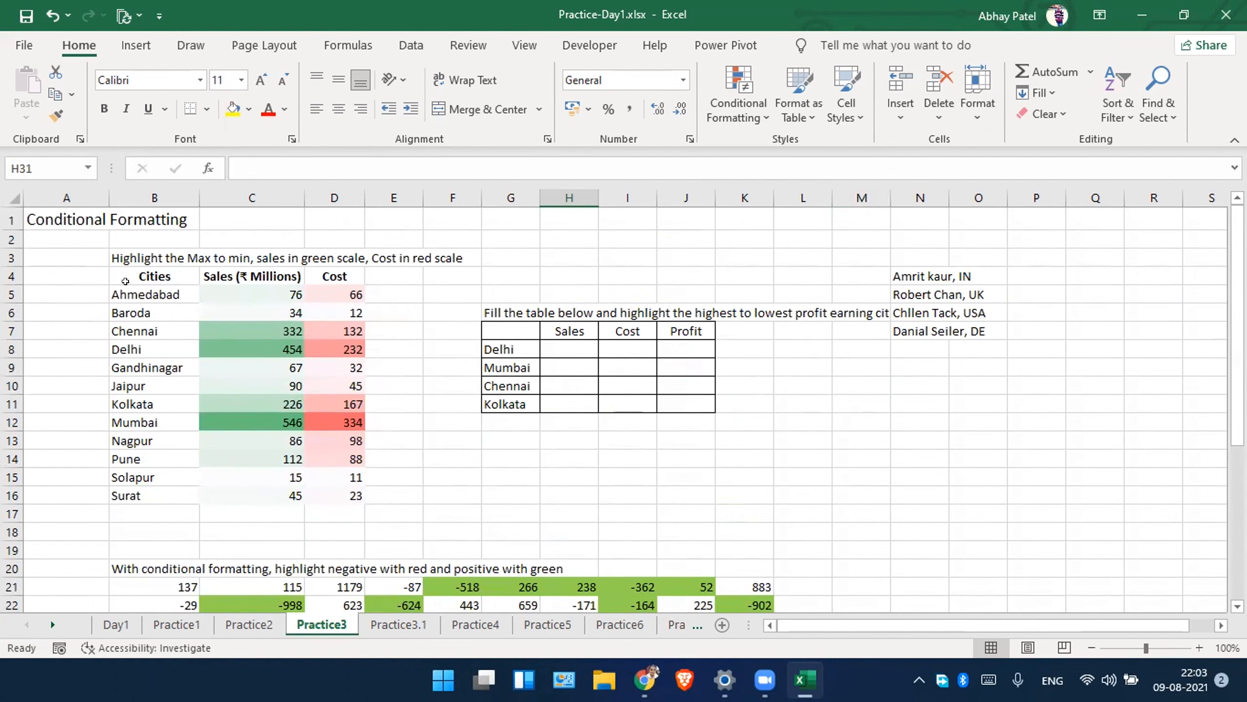
left_click_drag(125, 281, 339, 504)
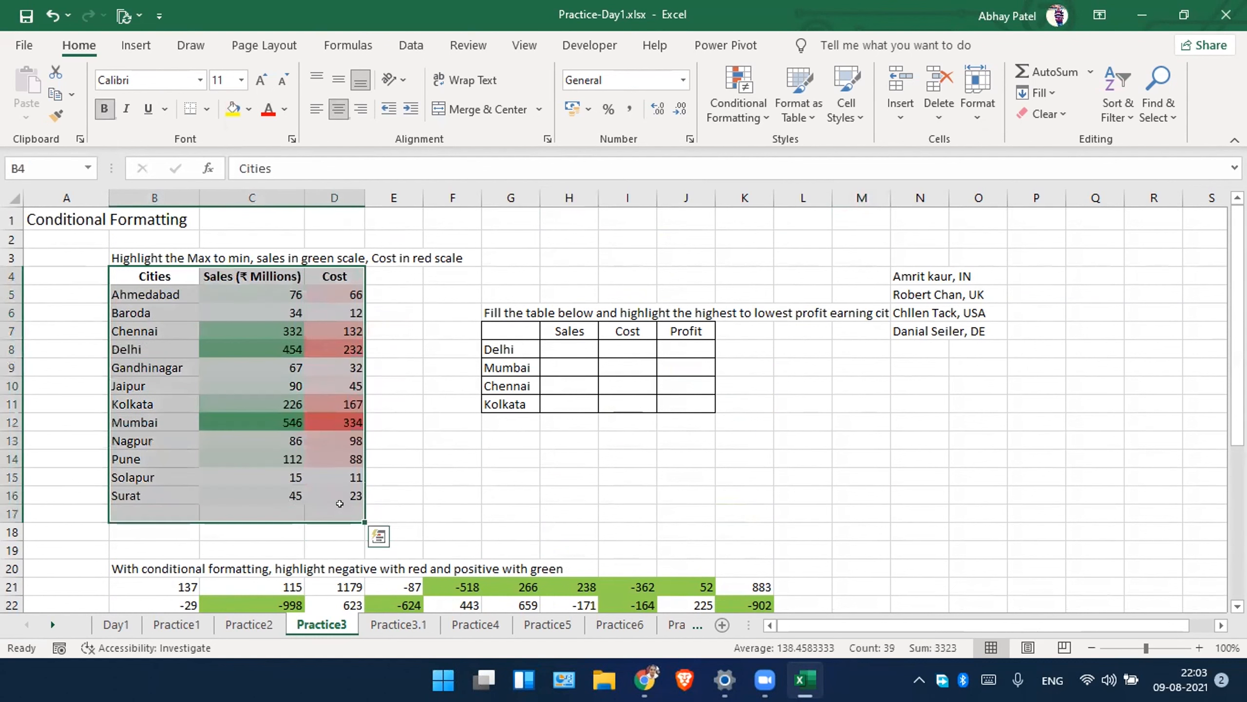
left_click_drag(501, 333, 680, 389)
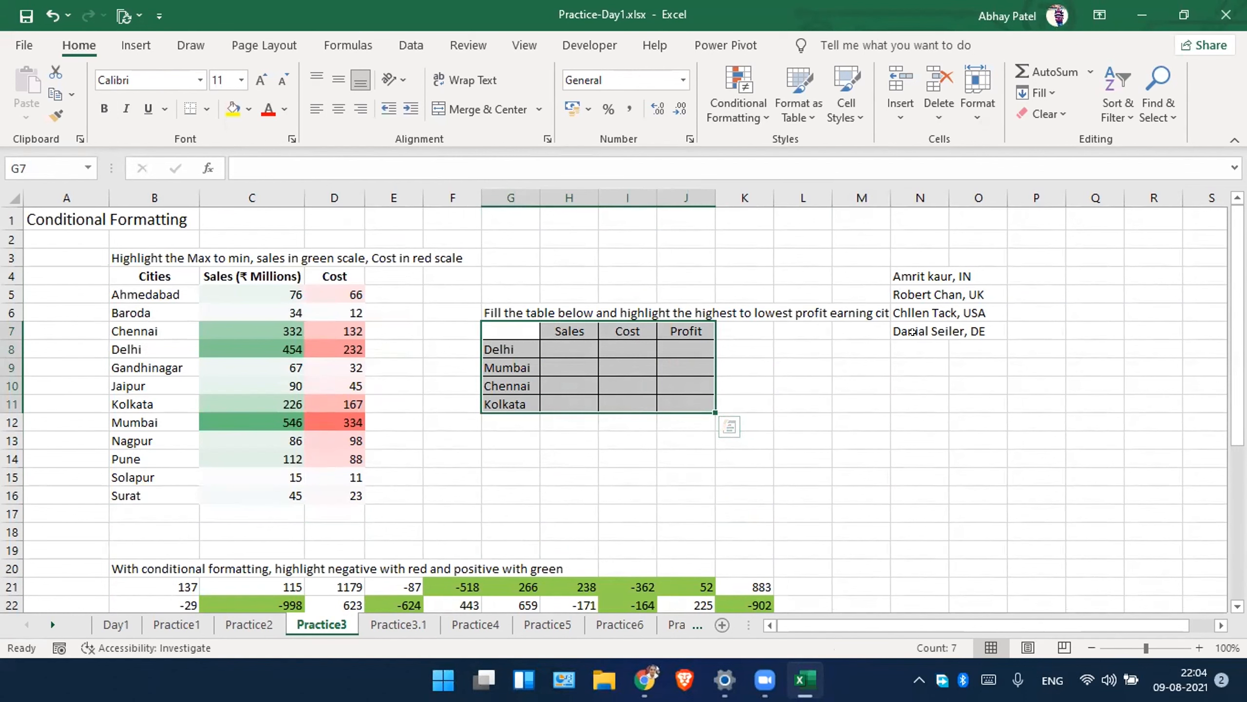
left_click_drag(885, 194, 909, 194)
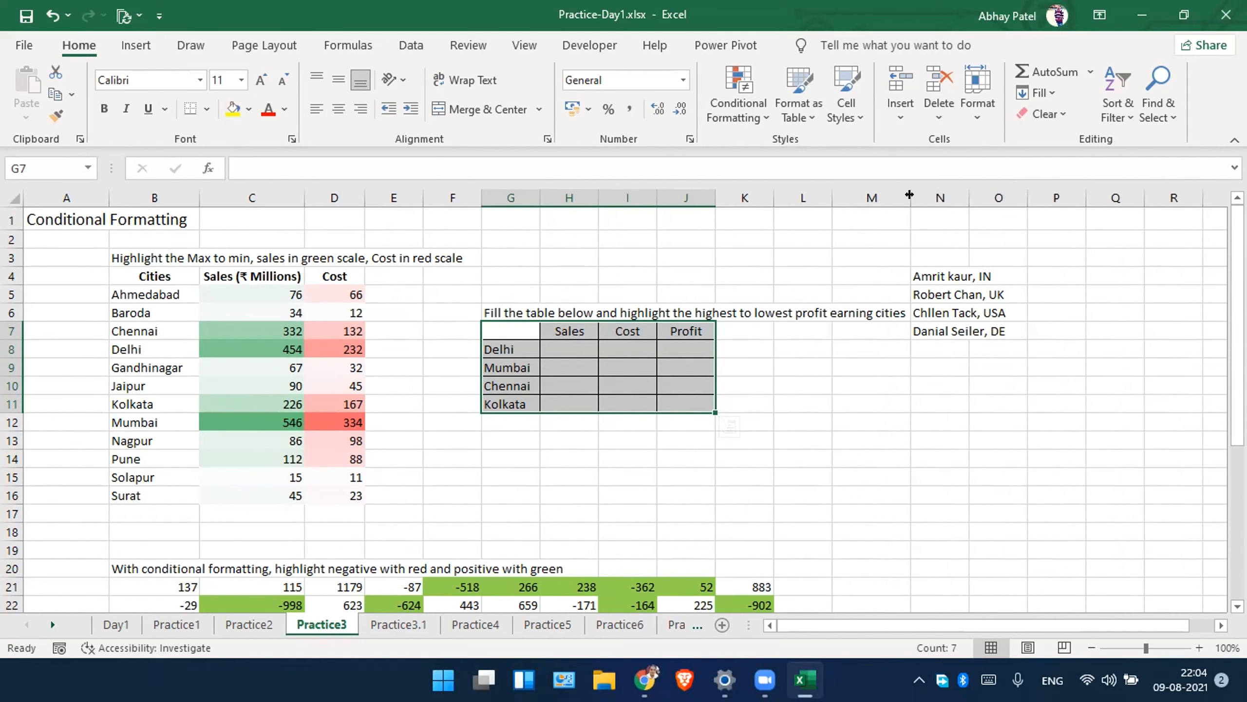
left_click(896, 329)
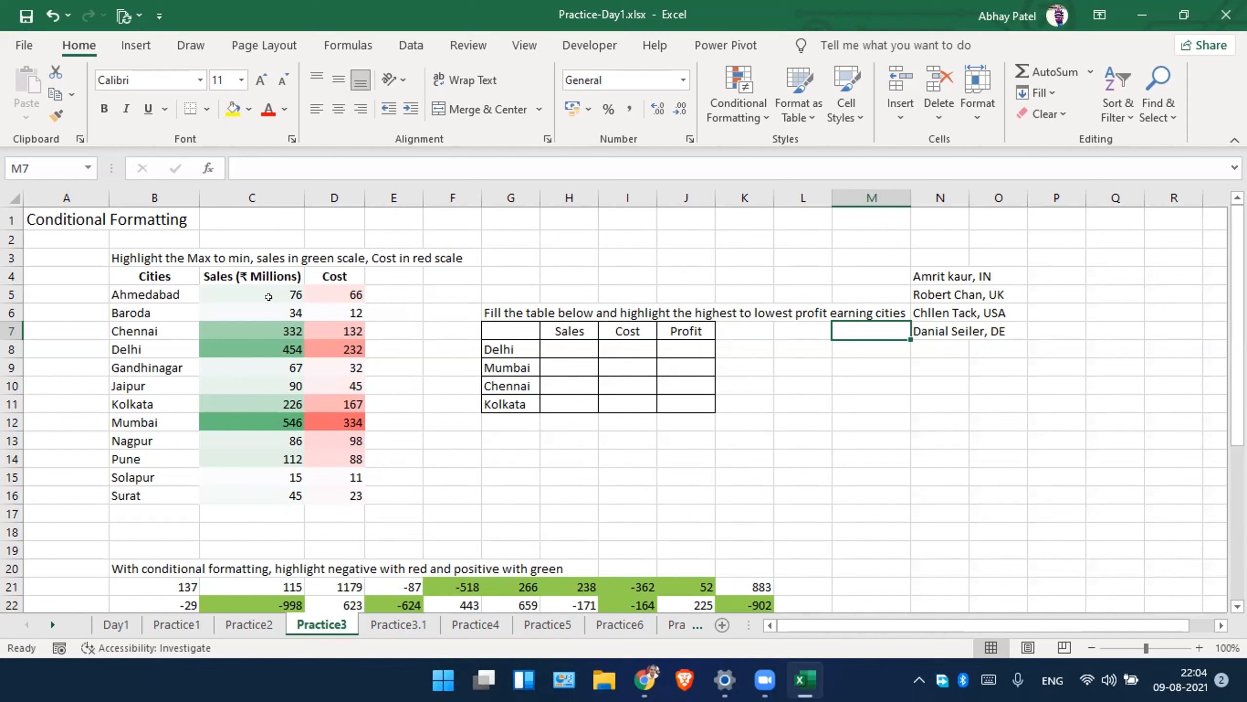
Link Delhi's Sales cell H8 to the cities table with the formula =C8.
left_click_drag(253, 295, 165, 495)
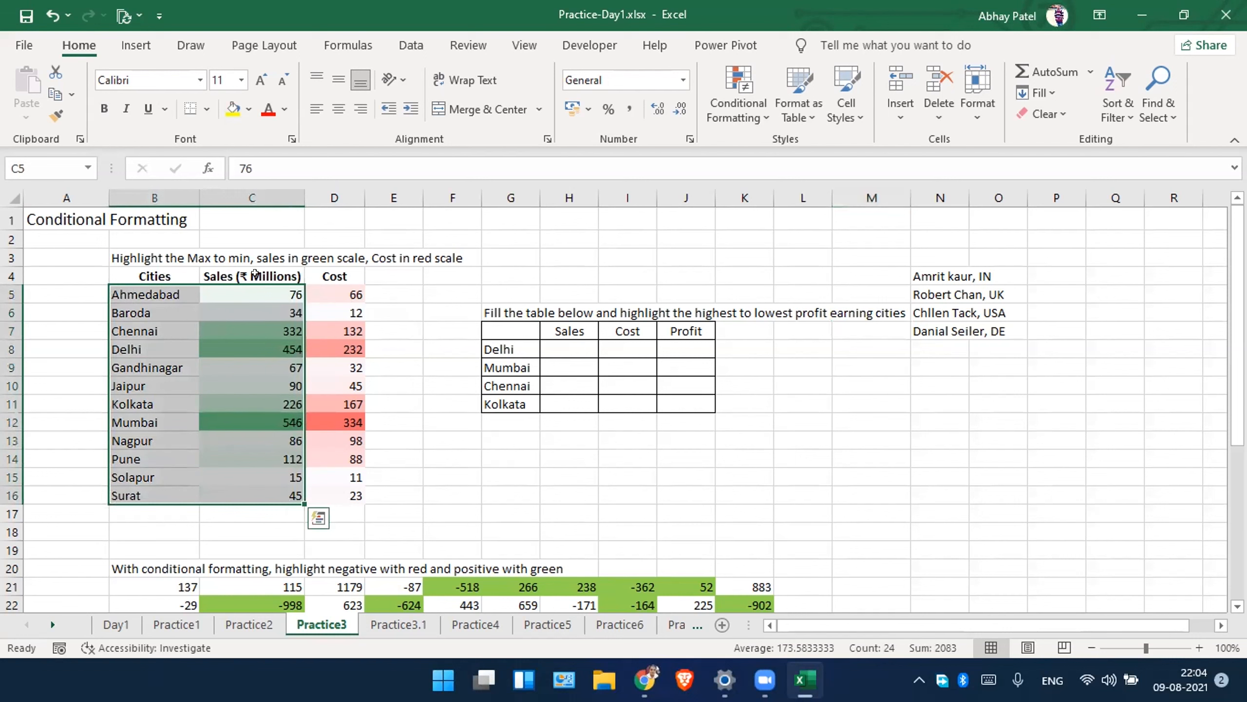
left_click(278, 345)
left_click(273, 331)
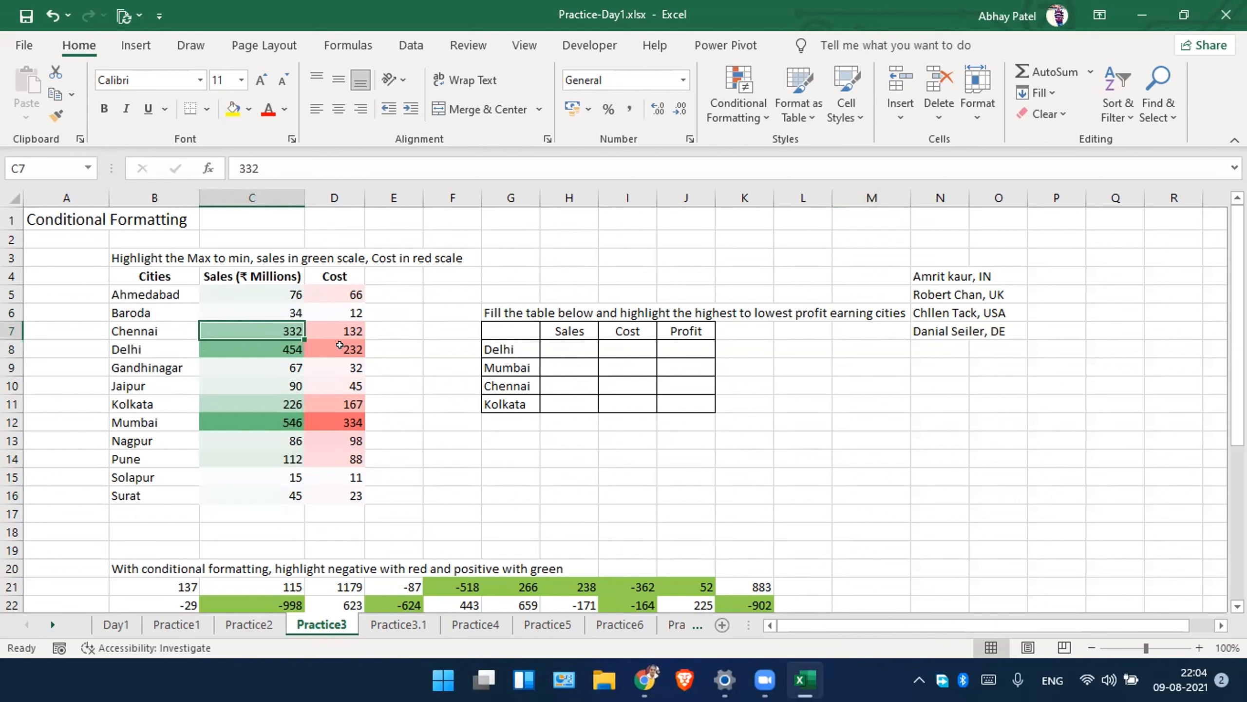
left_click(558, 346)
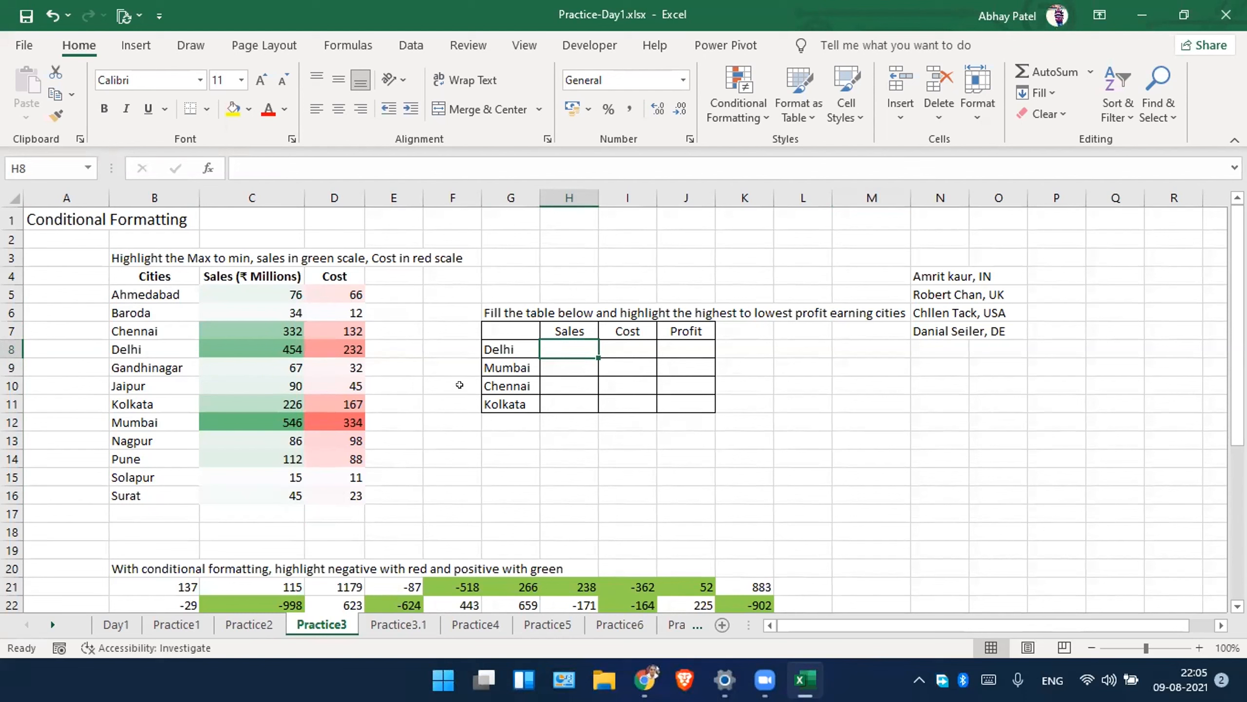
type("=")
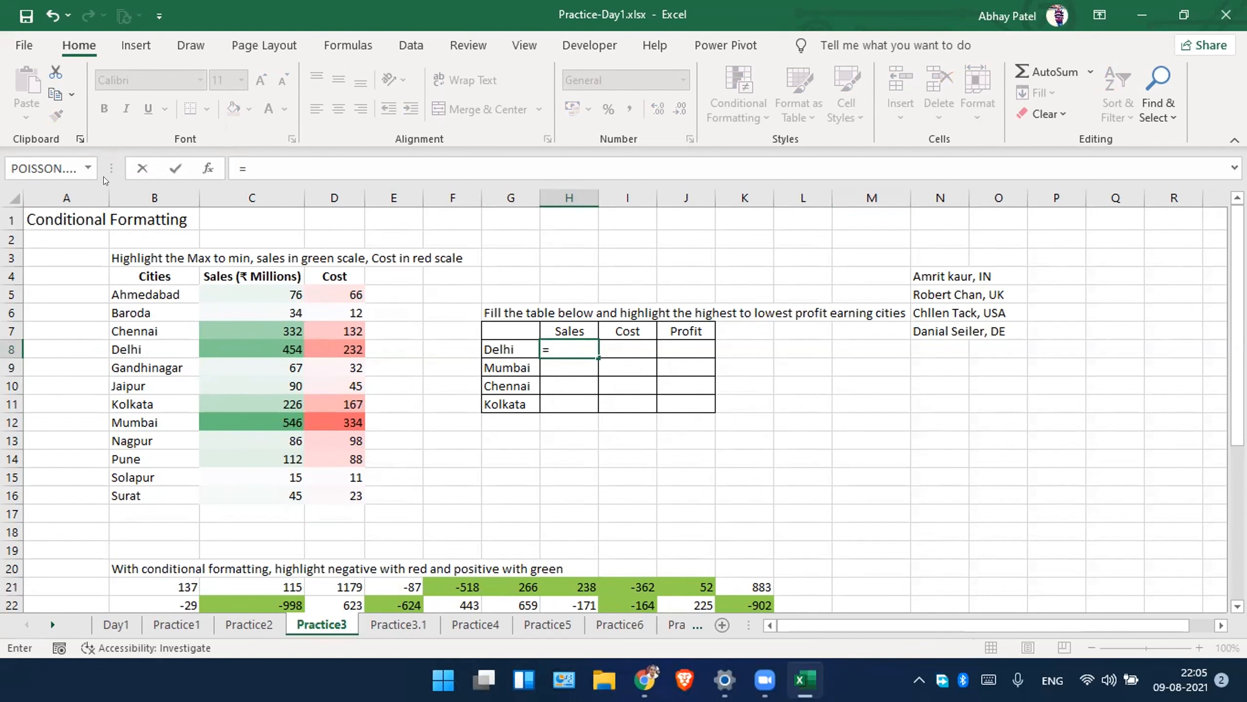
left_click(253, 342)
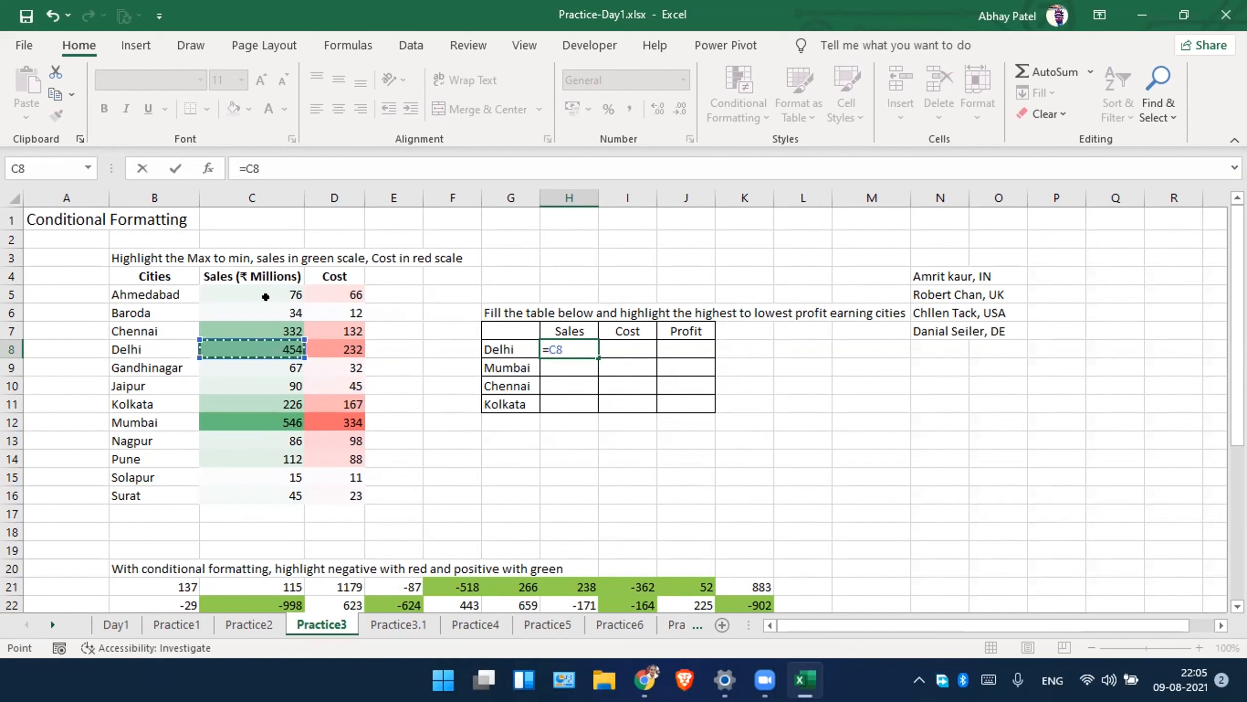
key("Return")
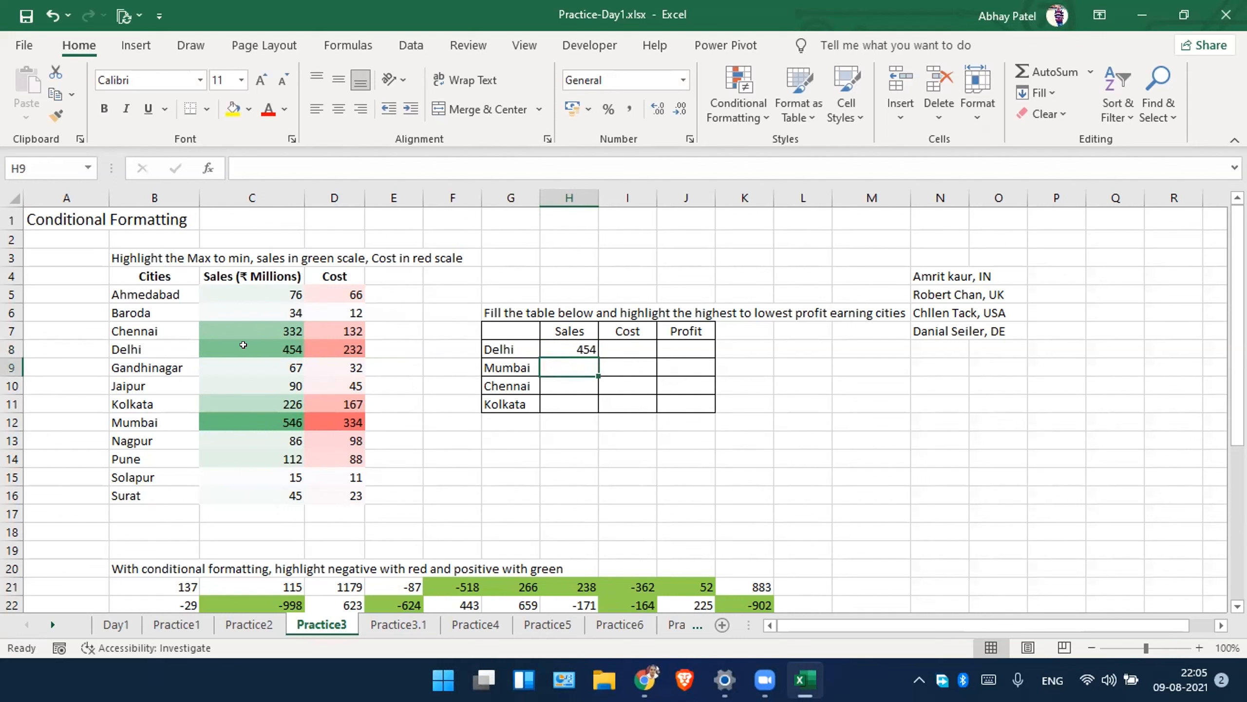
left_click(589, 345)
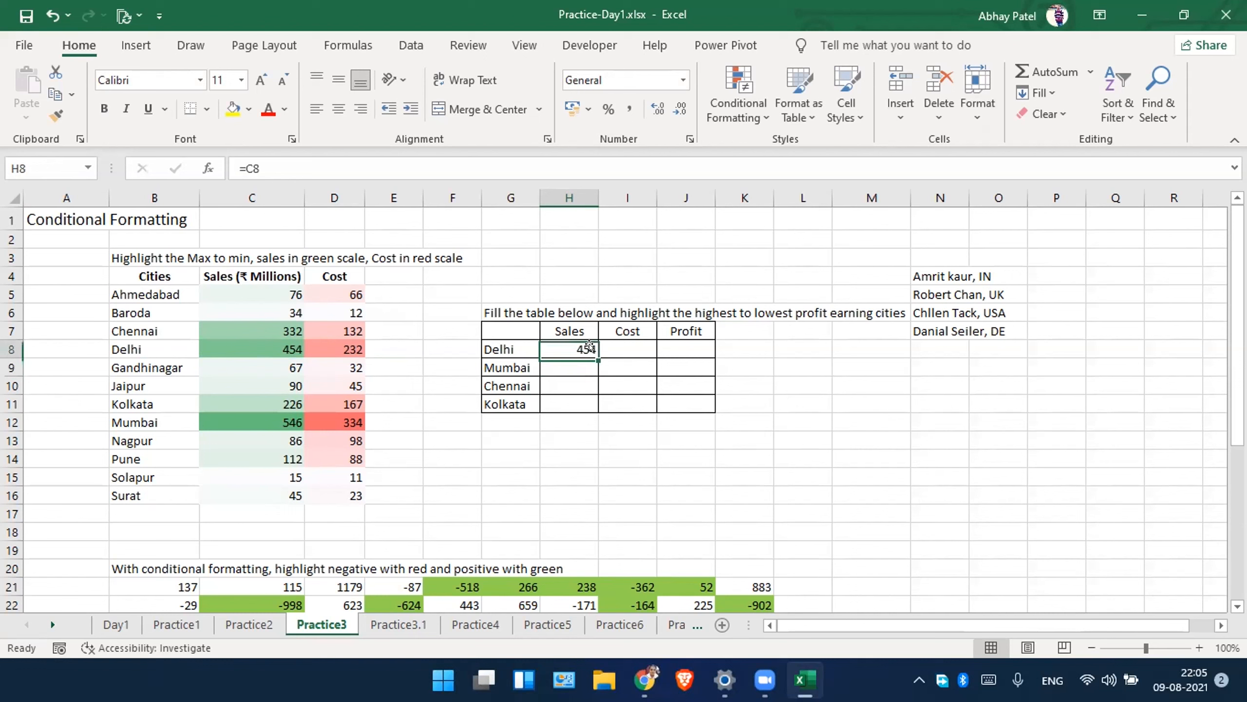
key("F2")
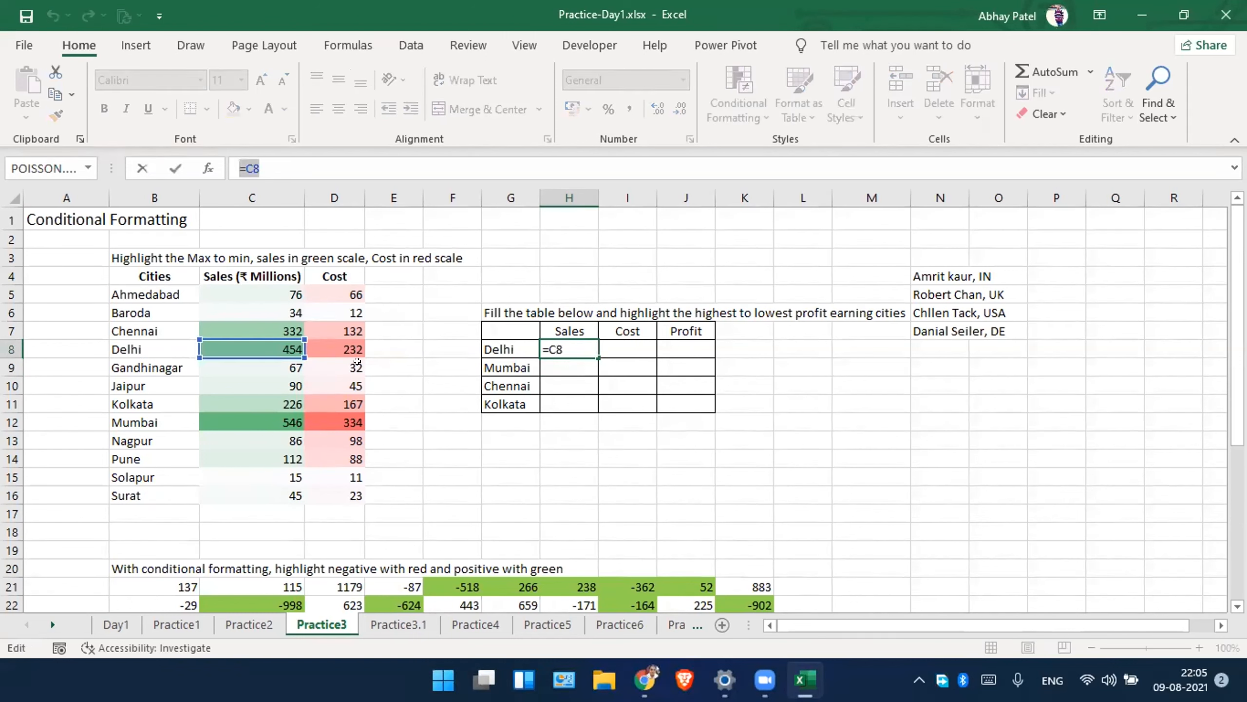
left_click(284, 386)
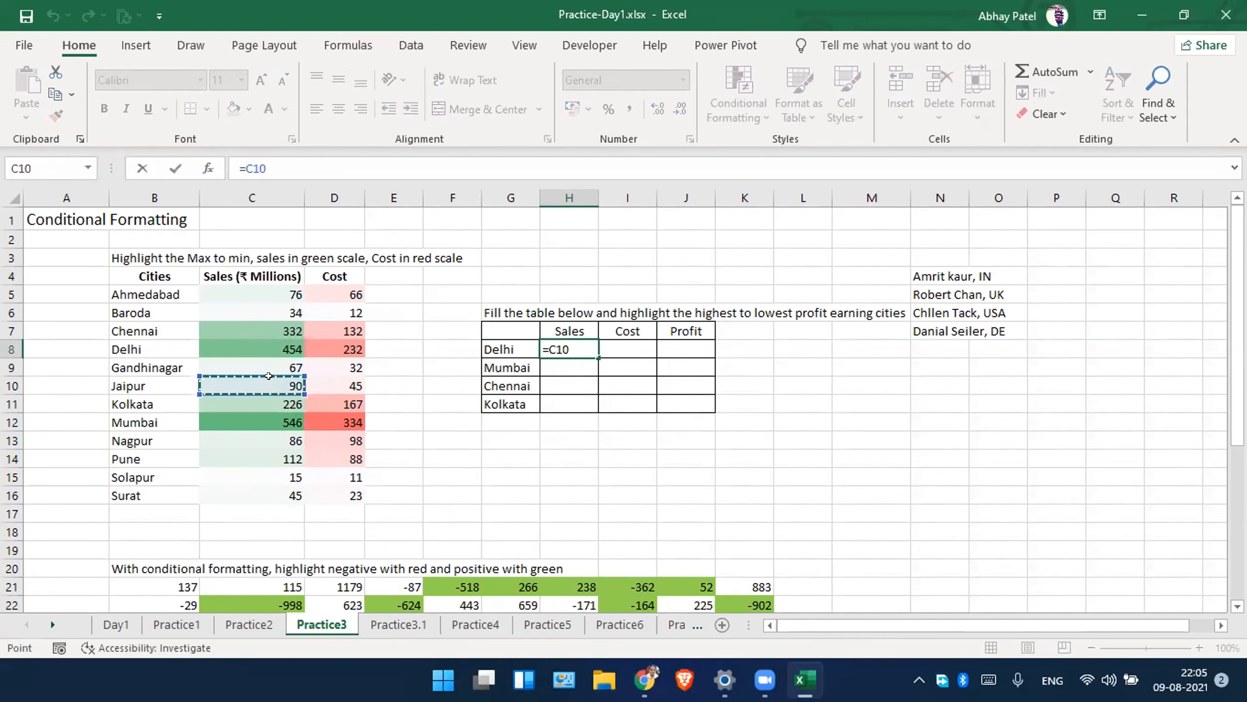
key("Escape")
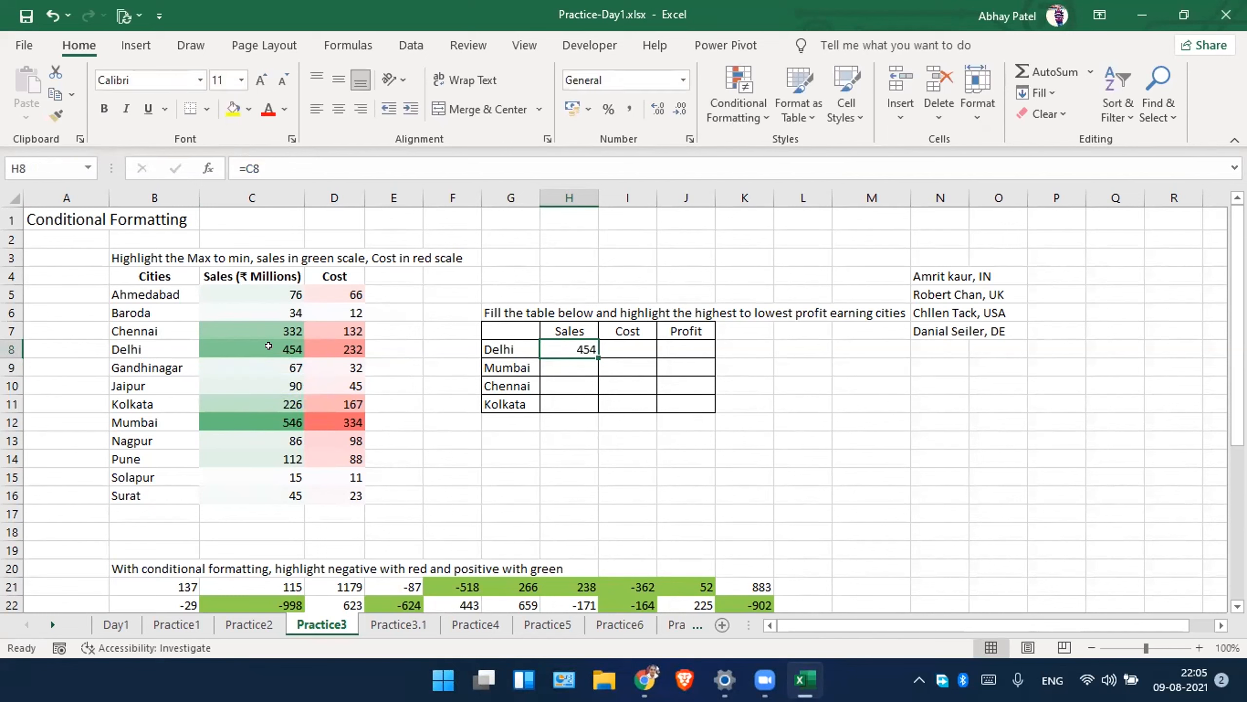
Test Delhi's linked Sales cell by setting the source sales value in C8 to 220 and then 325.
left_click(268, 346)
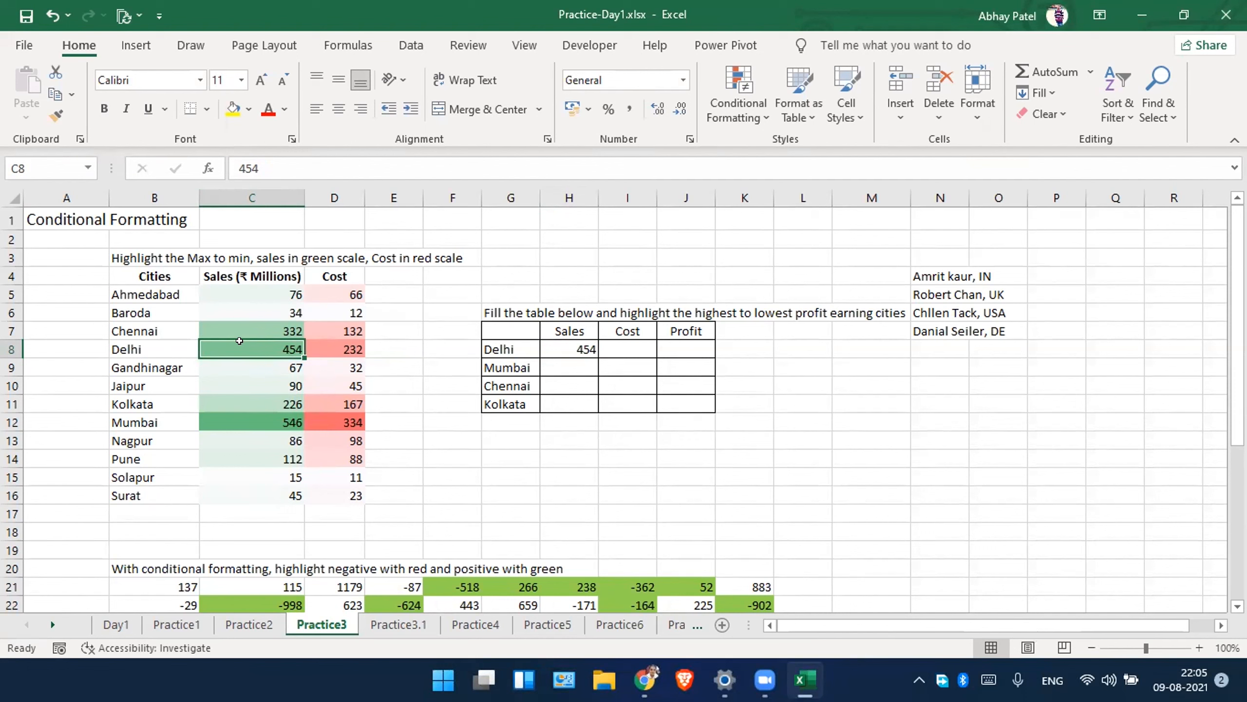
type("220")
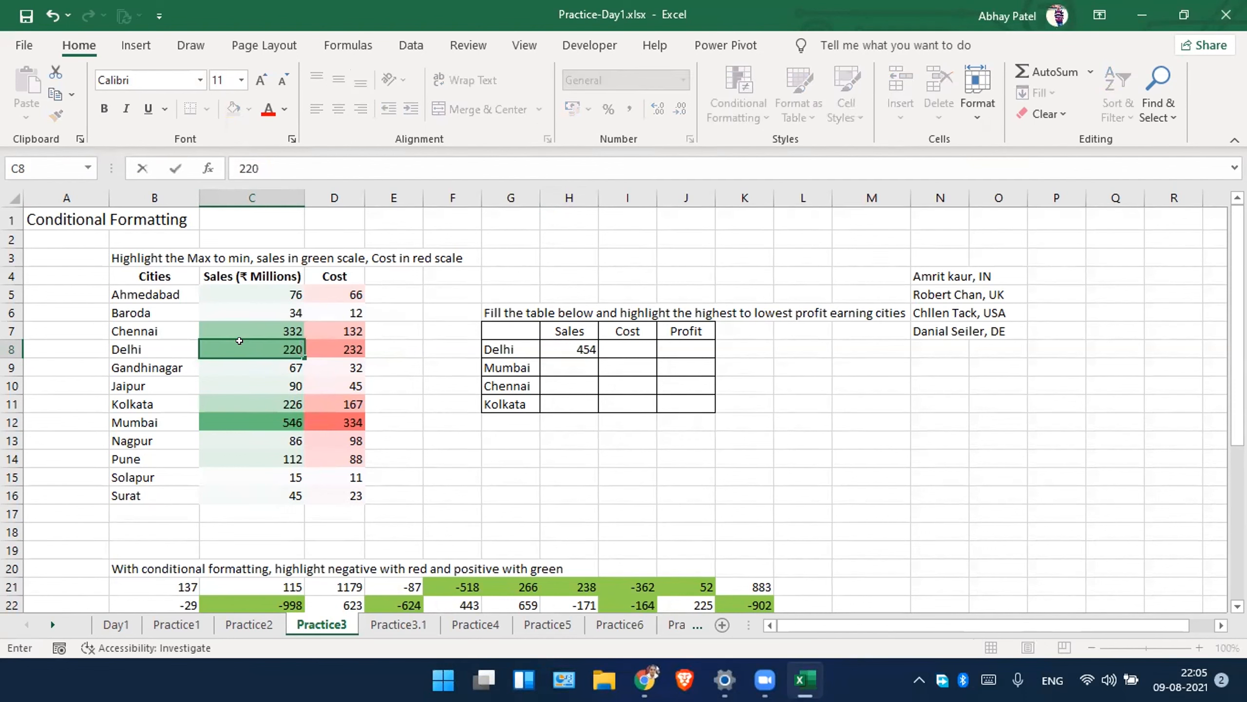
key("Return")
left_click(240, 341)
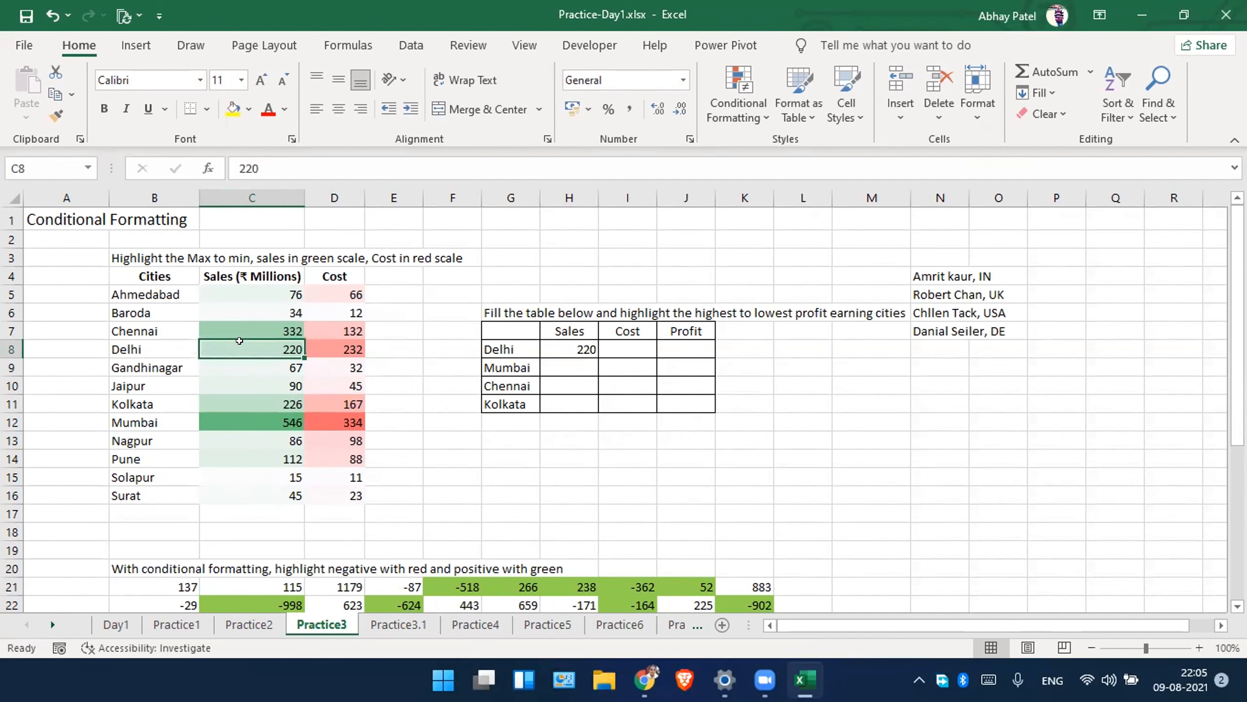
type("325")
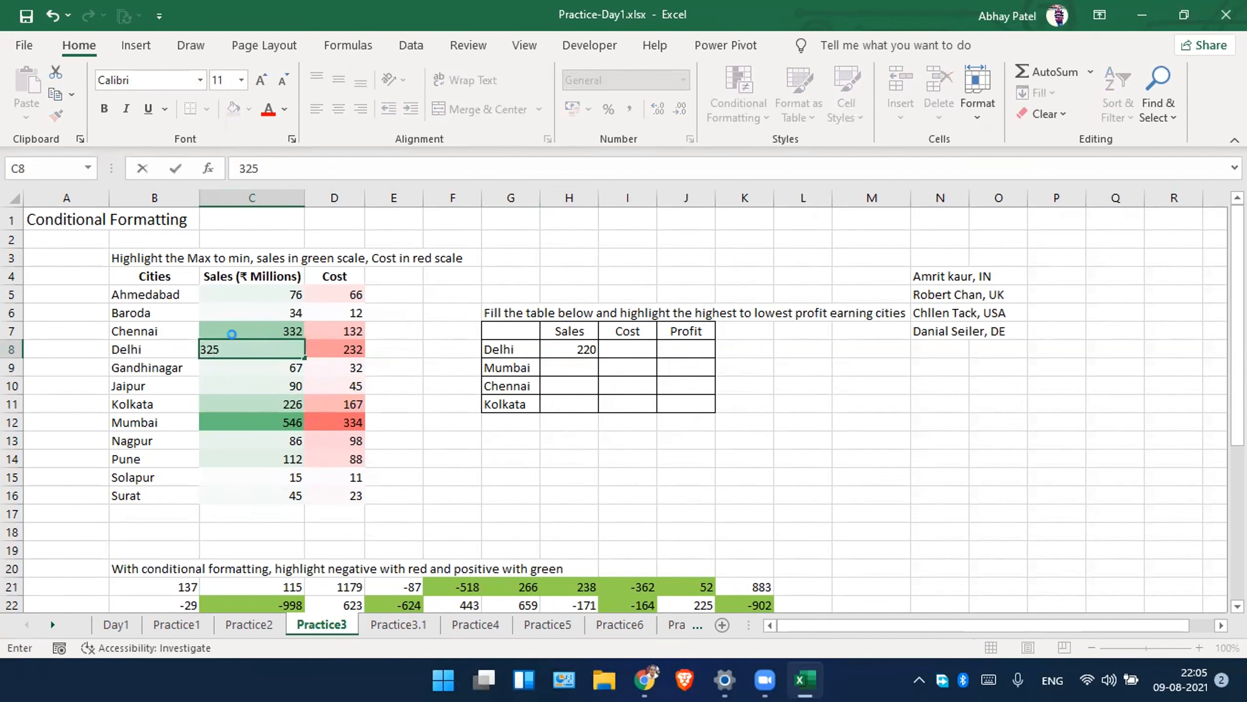
key("Return")
Set Delhi's sales value in C8 of the cities table to 111.
left_click(239, 340)
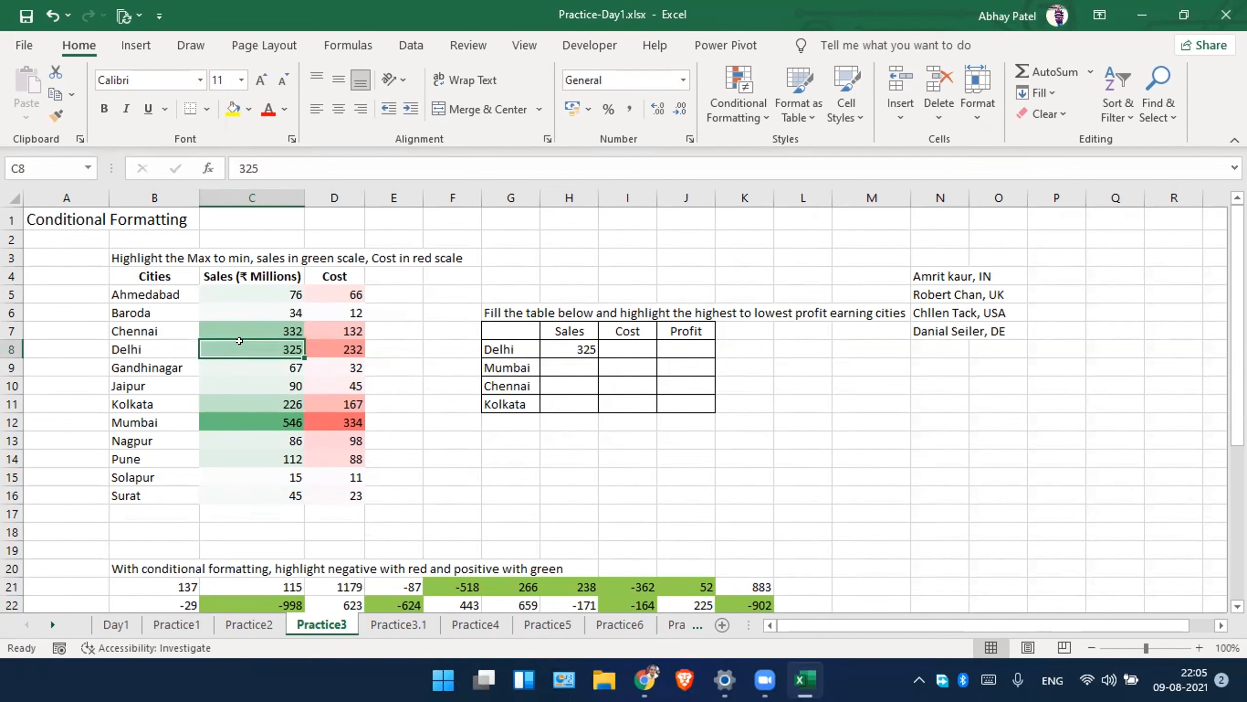
type("111")
key("Return")
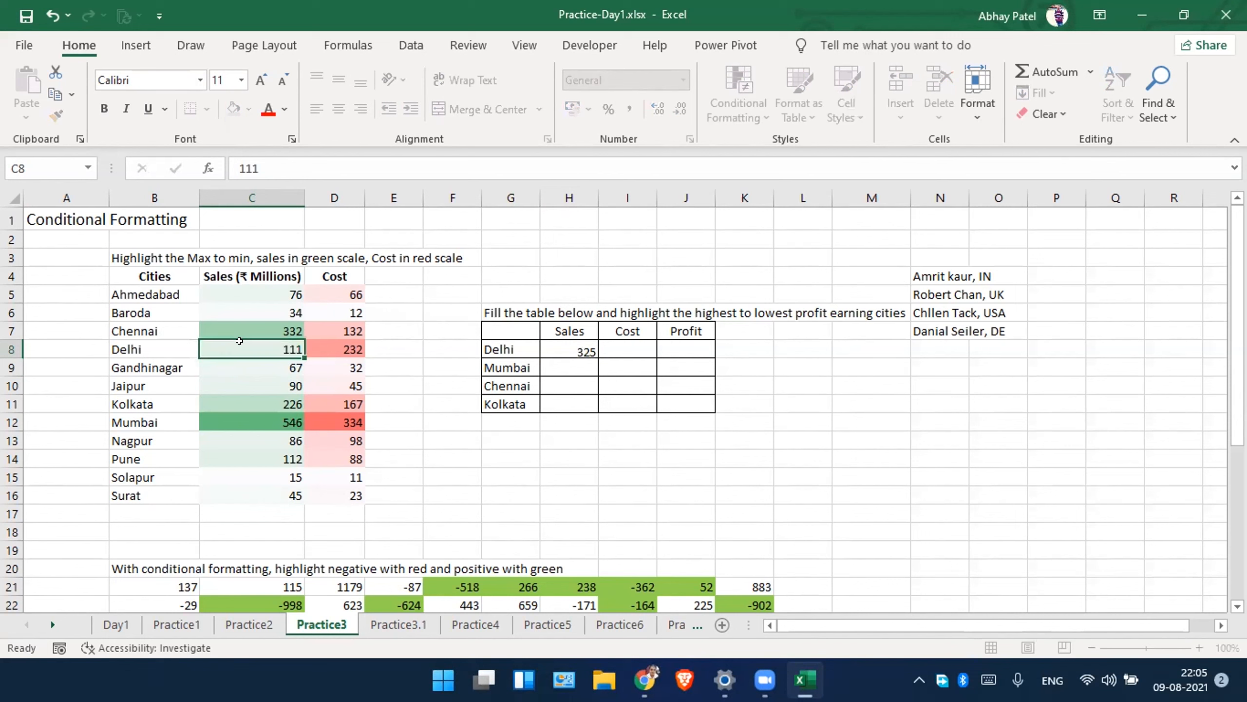
Link Mumbai's Sales cell H9 to the cities table with the formula =C12.
key("Right")
key("Right")
key("Right")
key("Right")
key("Right")
type("=")
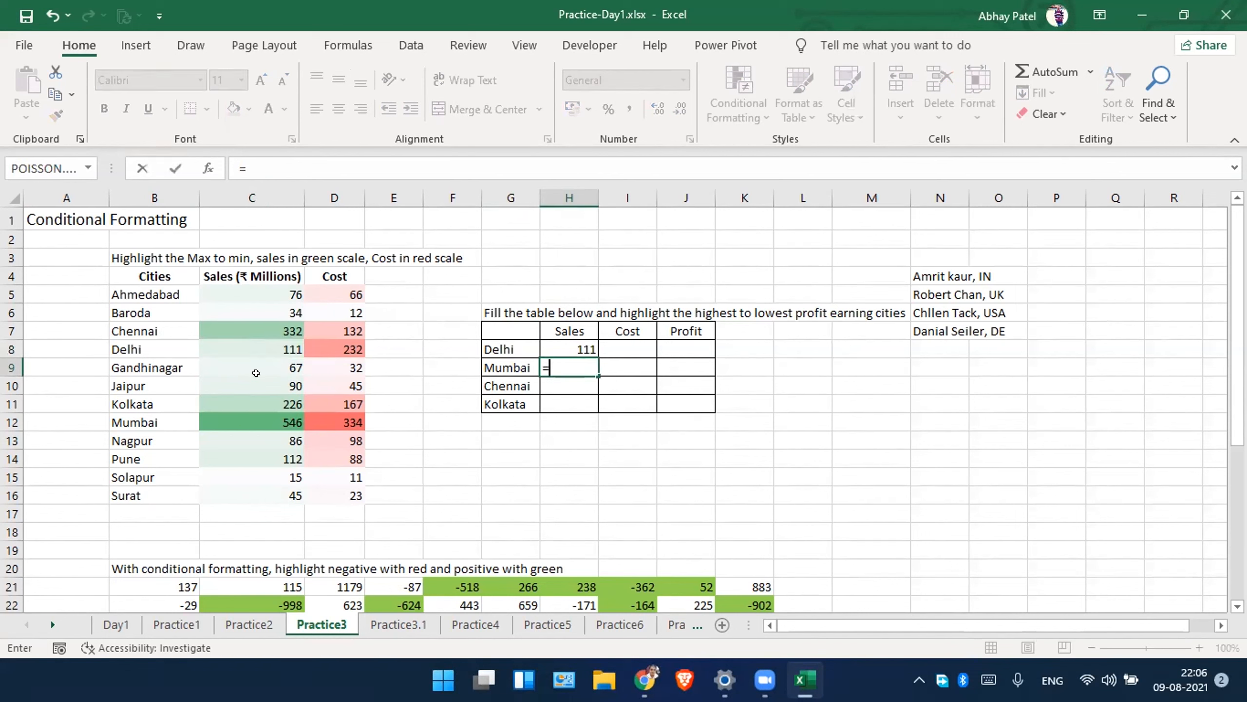
left_click(251, 418)
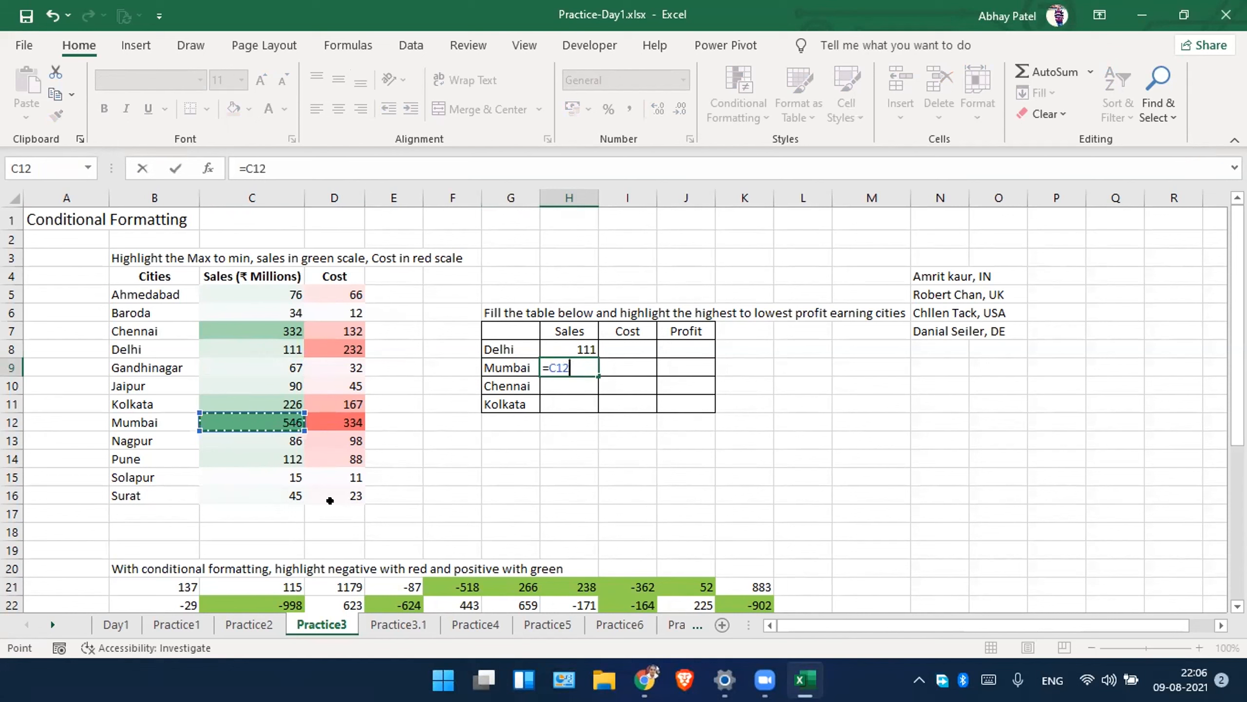
key("Return")
Link the Sales cells for Chennai and Kolkata to the cities table with =C7 in H10 and =C11 in H11.
type("=")
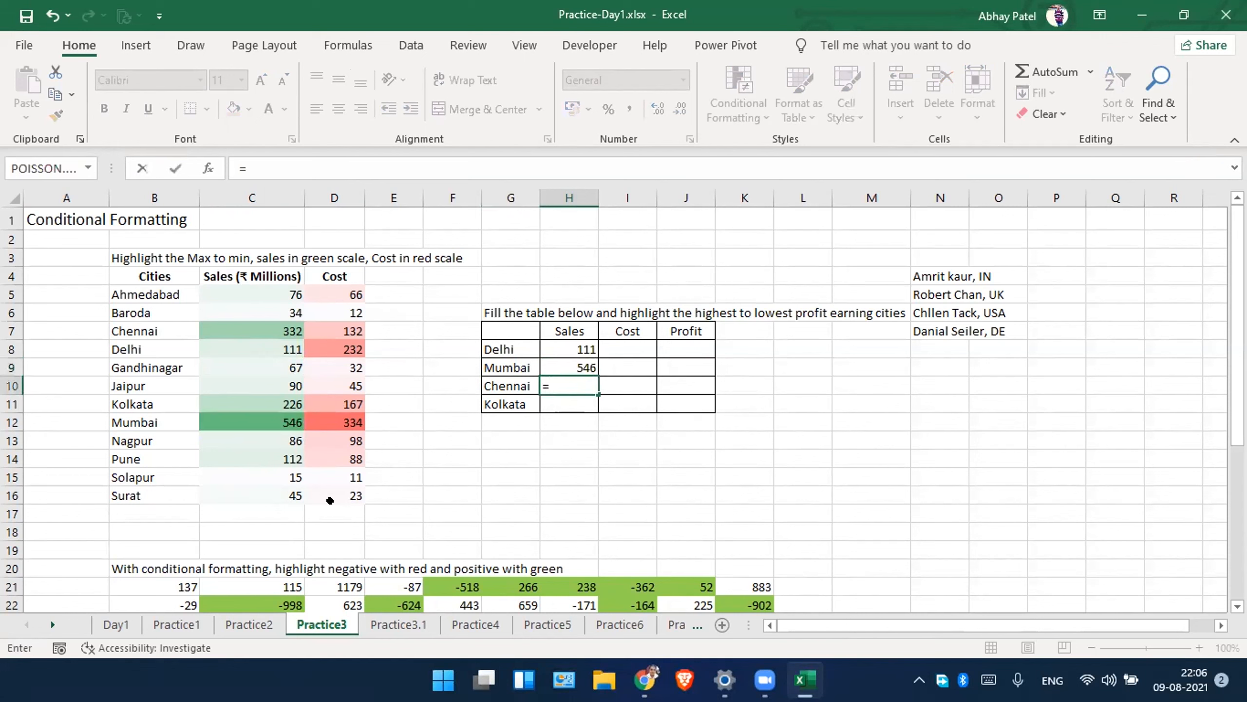
left_click(270, 326)
key("Return")
type("=")
left_click(224, 399)
key("Return")
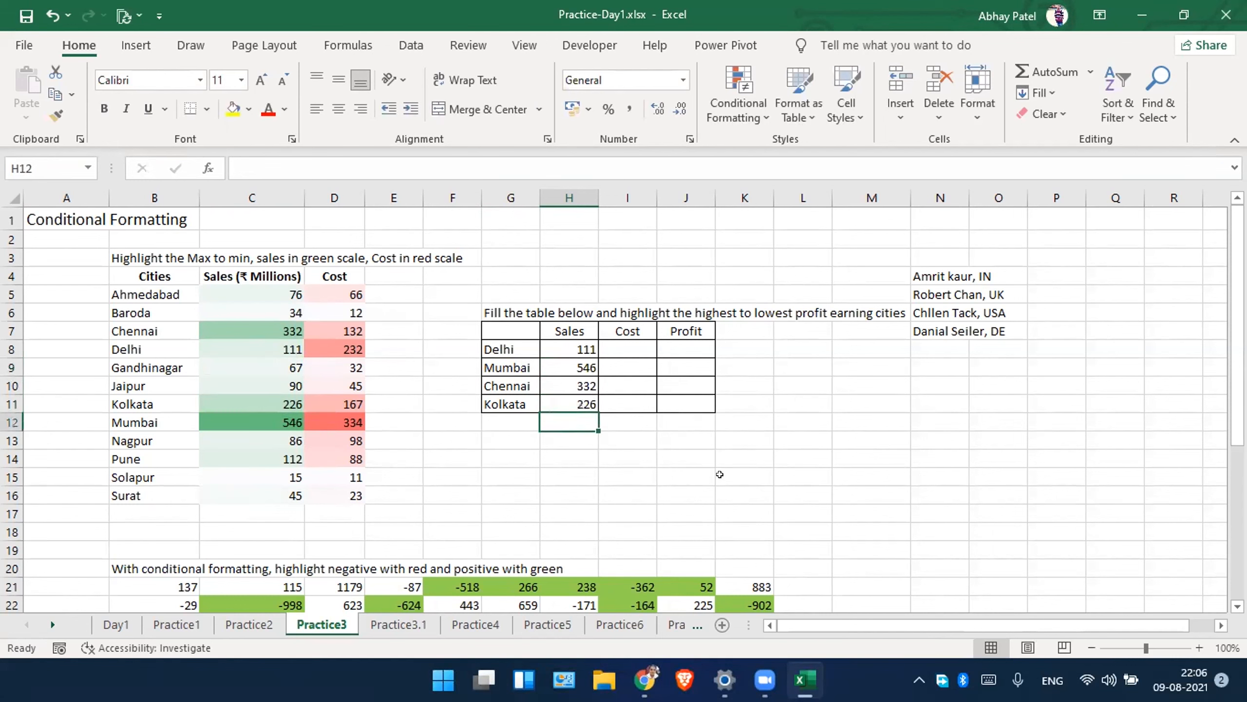
Fill the Sales references in H8:H11 across into the Cost column, I8:I11.
key("Up")
left_click(546, 344)
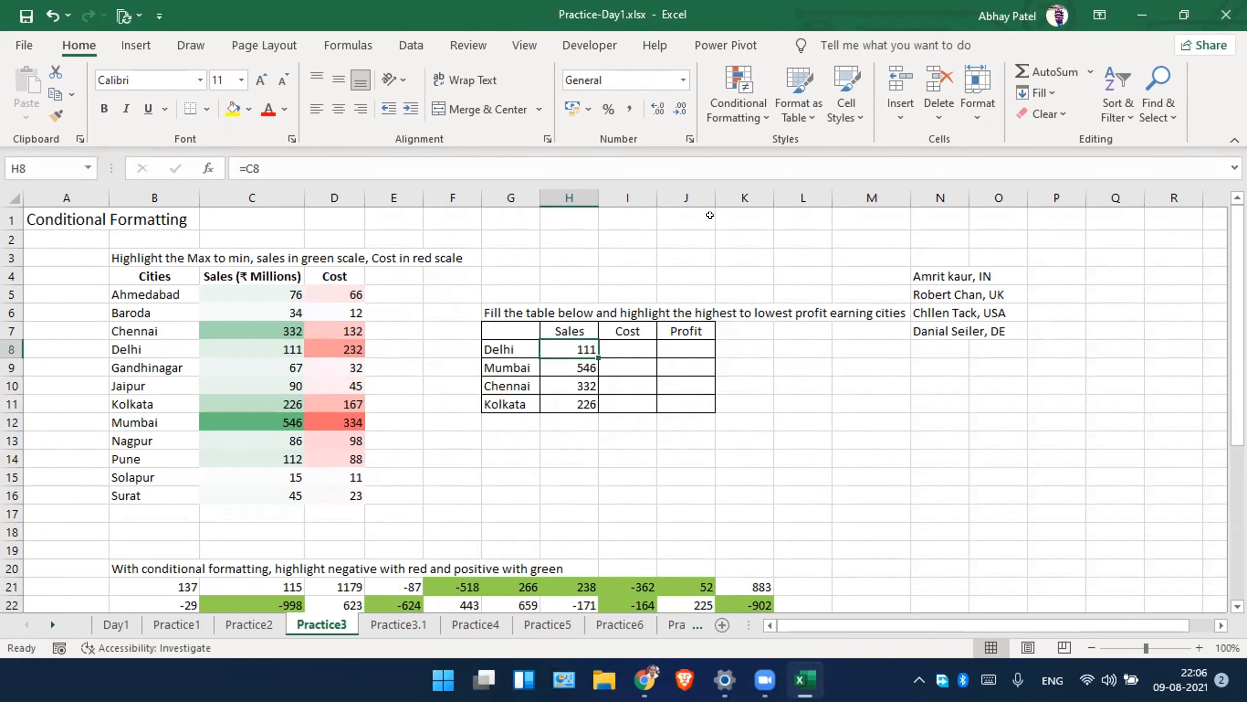
key("shift+Down")
key("shift+Down")
key("shift+Down")
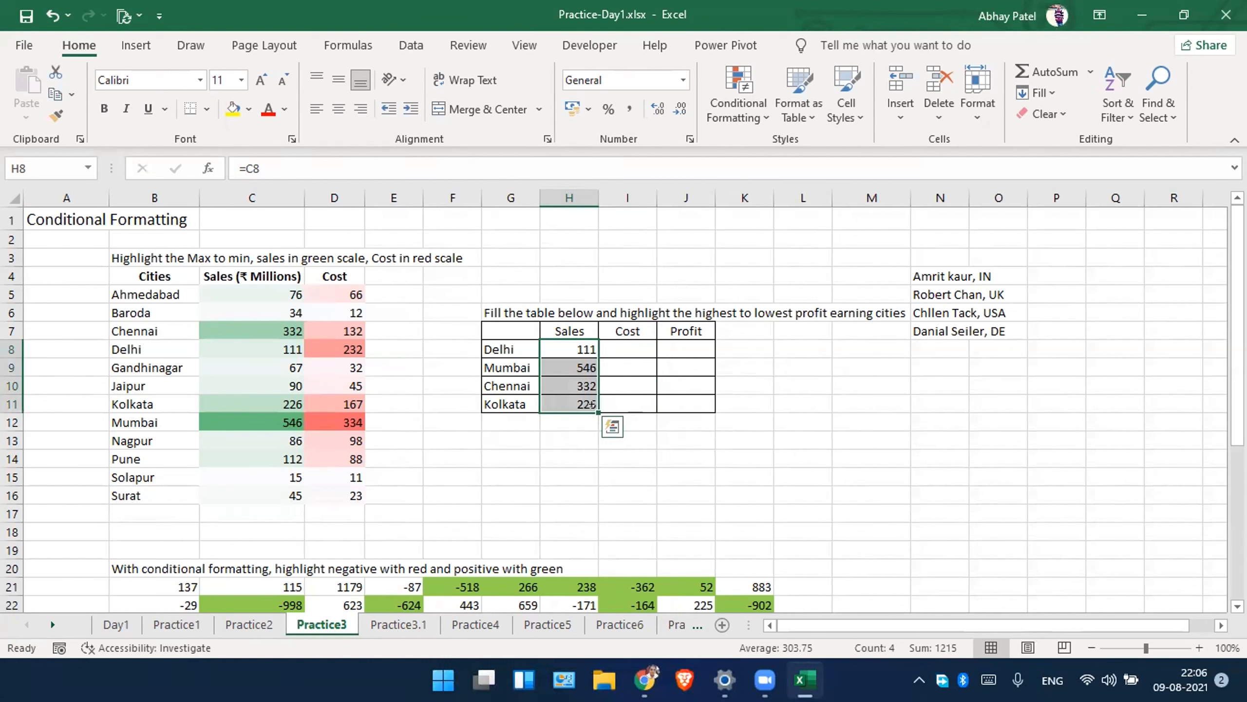
left_click_drag(593, 404, 637, 407)
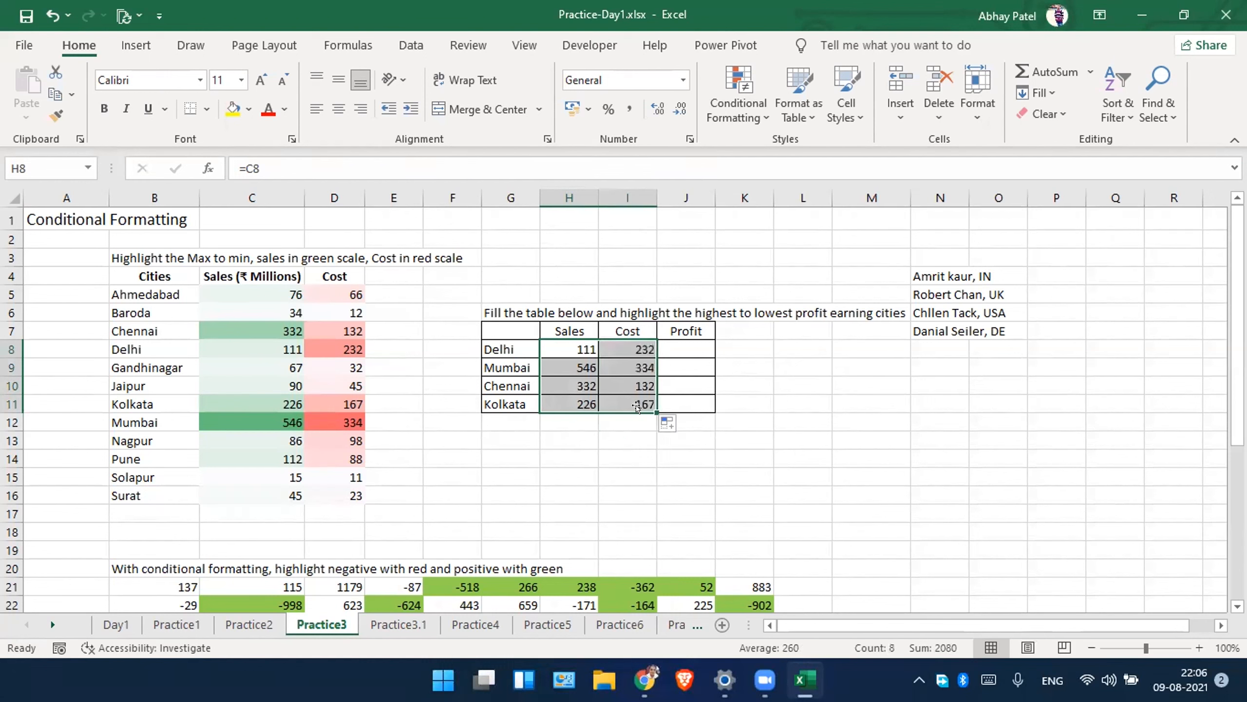
left_click(622, 449)
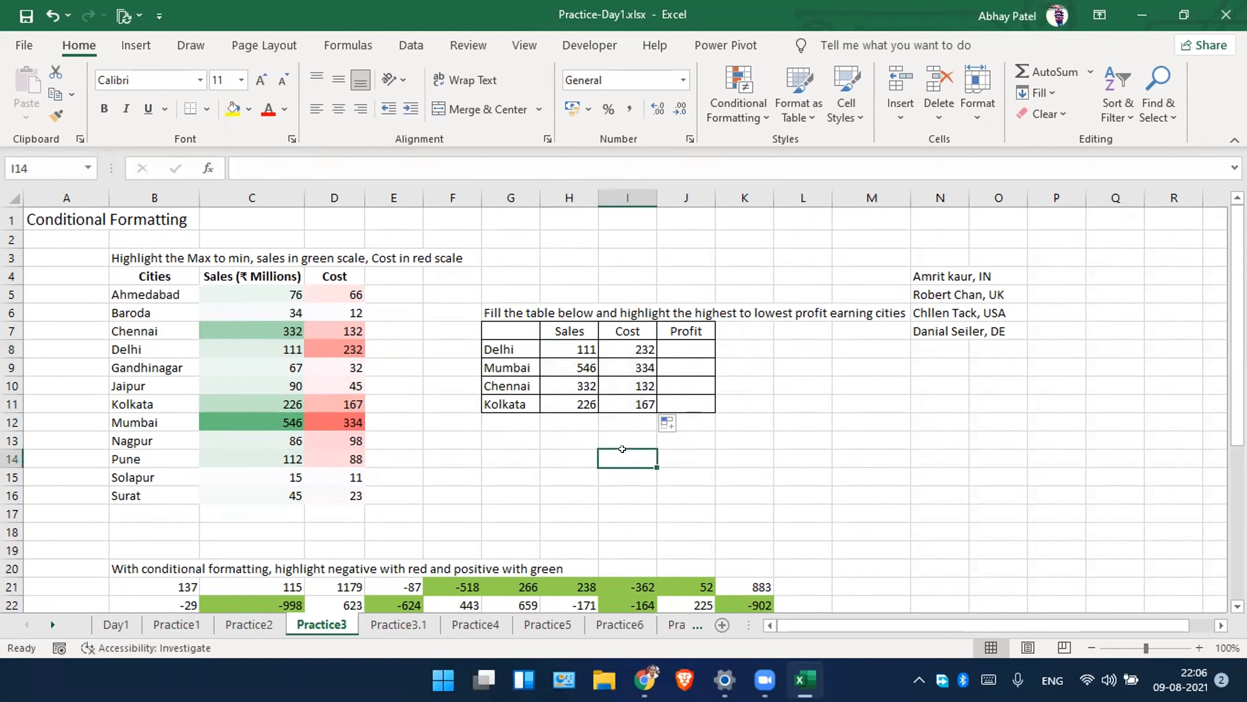
Examine the reference formula behind Delhi's Sales cell H8.
left_click(689, 344)
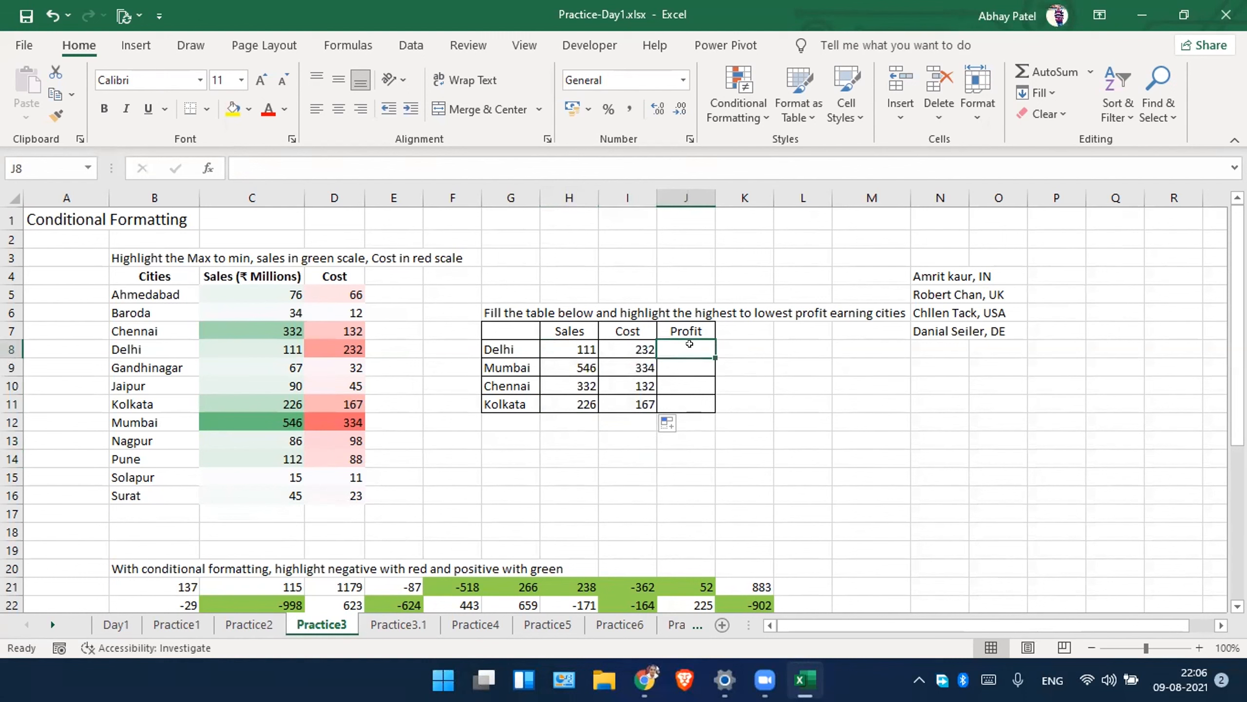
left_click(742, 476)
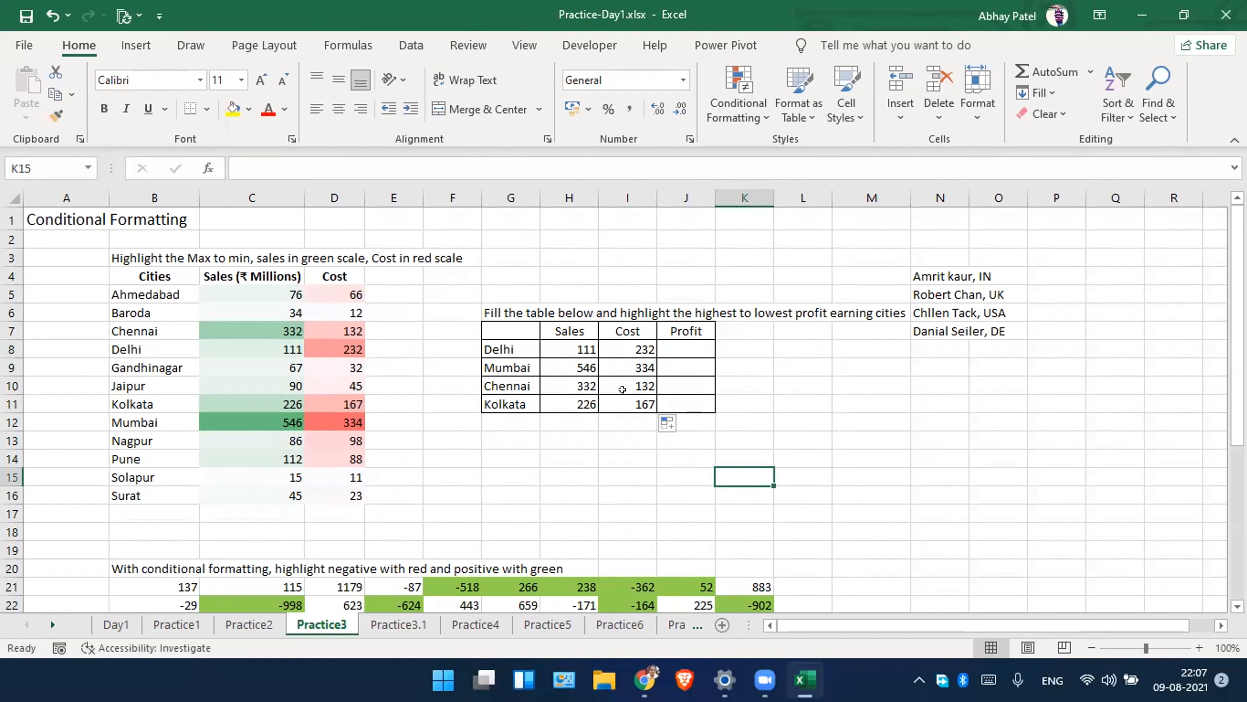
left_click(550, 347)
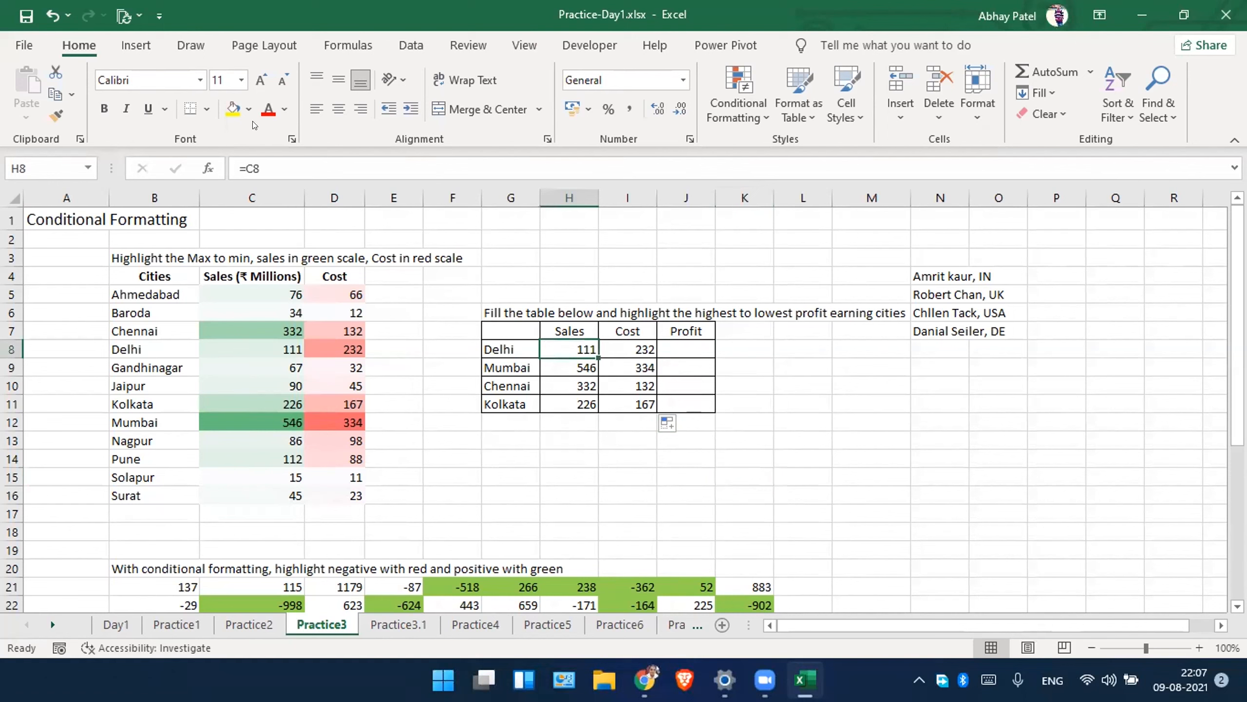
left_click(253, 167)
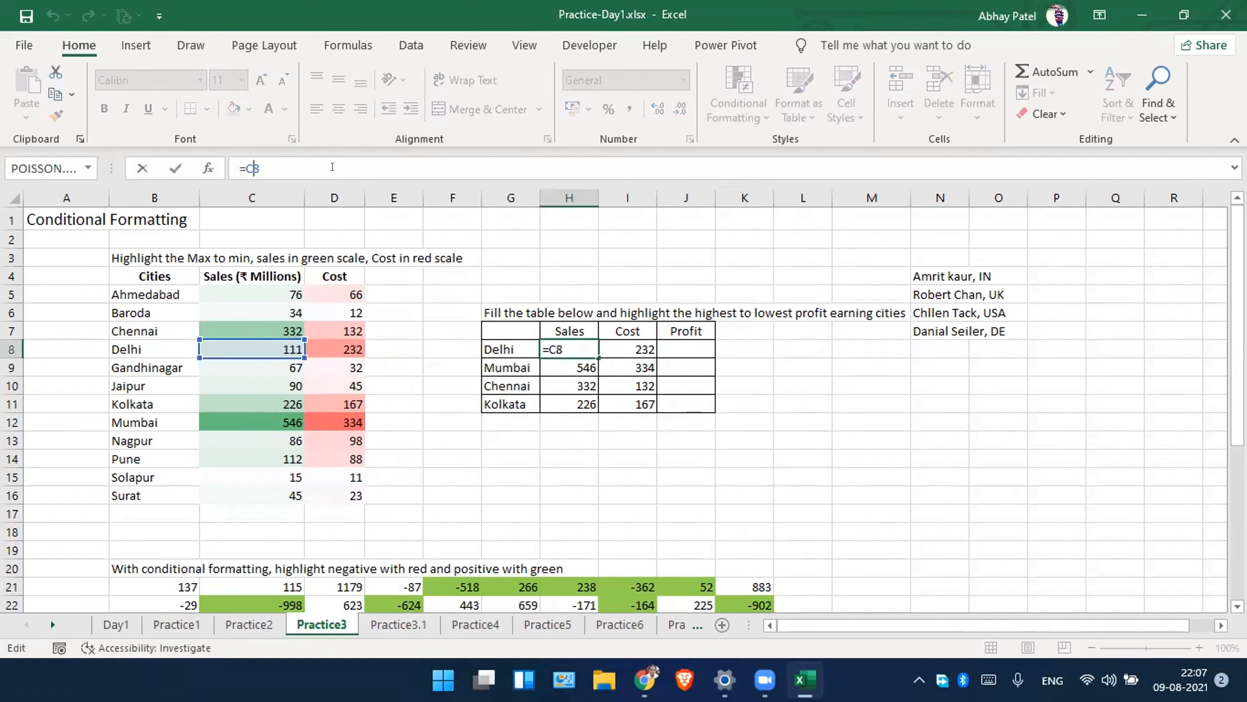
left_click_drag(260, 168, 236, 169)
Enter the reference =C5 in blank cell L9 and fill it down through L15.
left_click(781, 369)
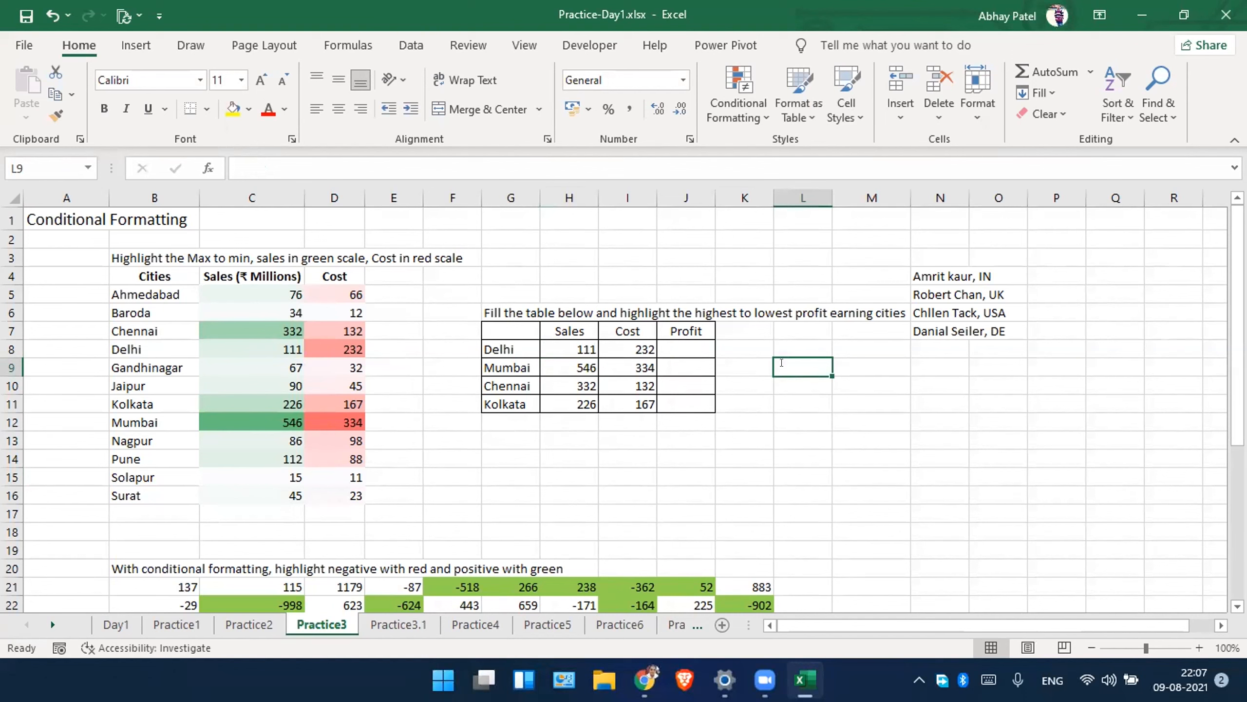
type("=")
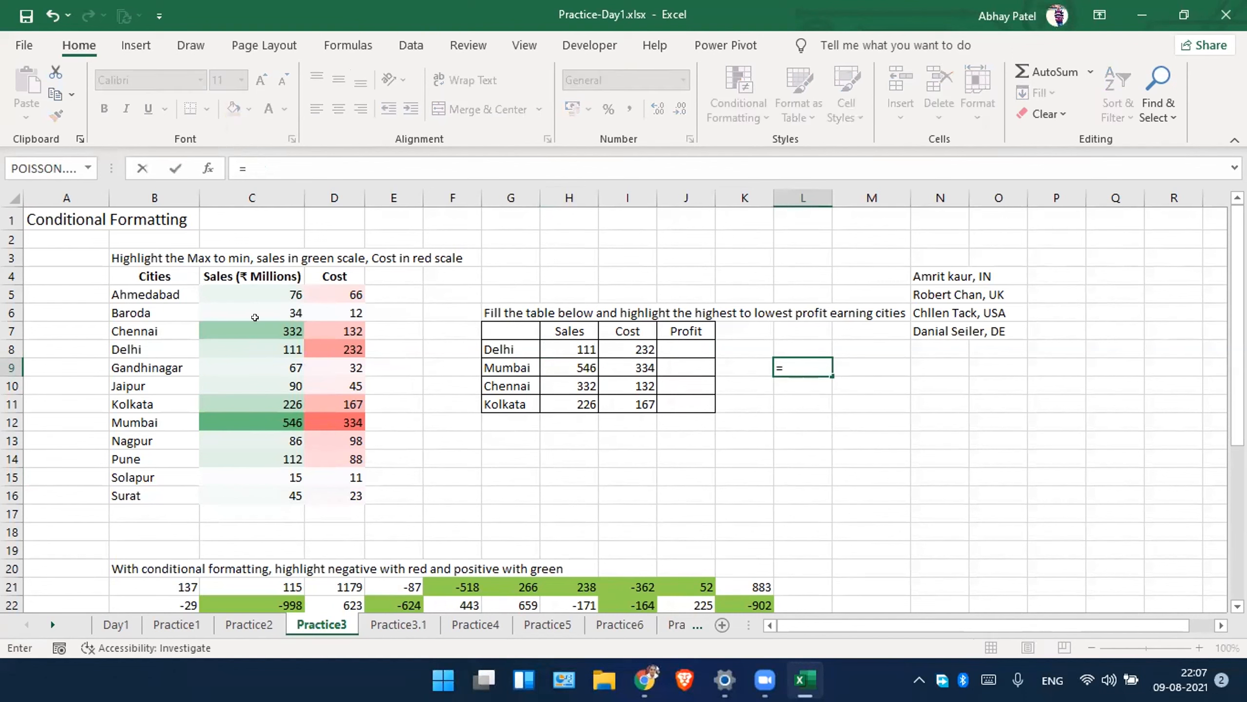
left_click(269, 288)
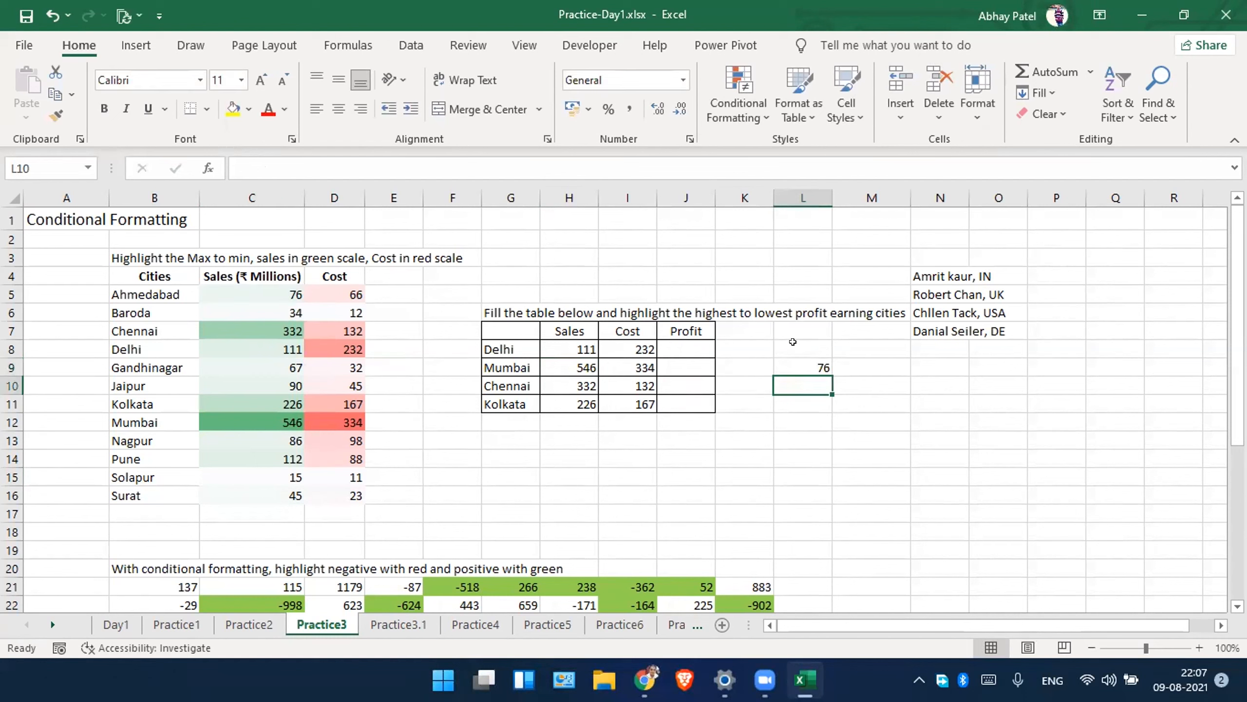
left_click(808, 367)
left_click_drag(832, 376, 823, 477)
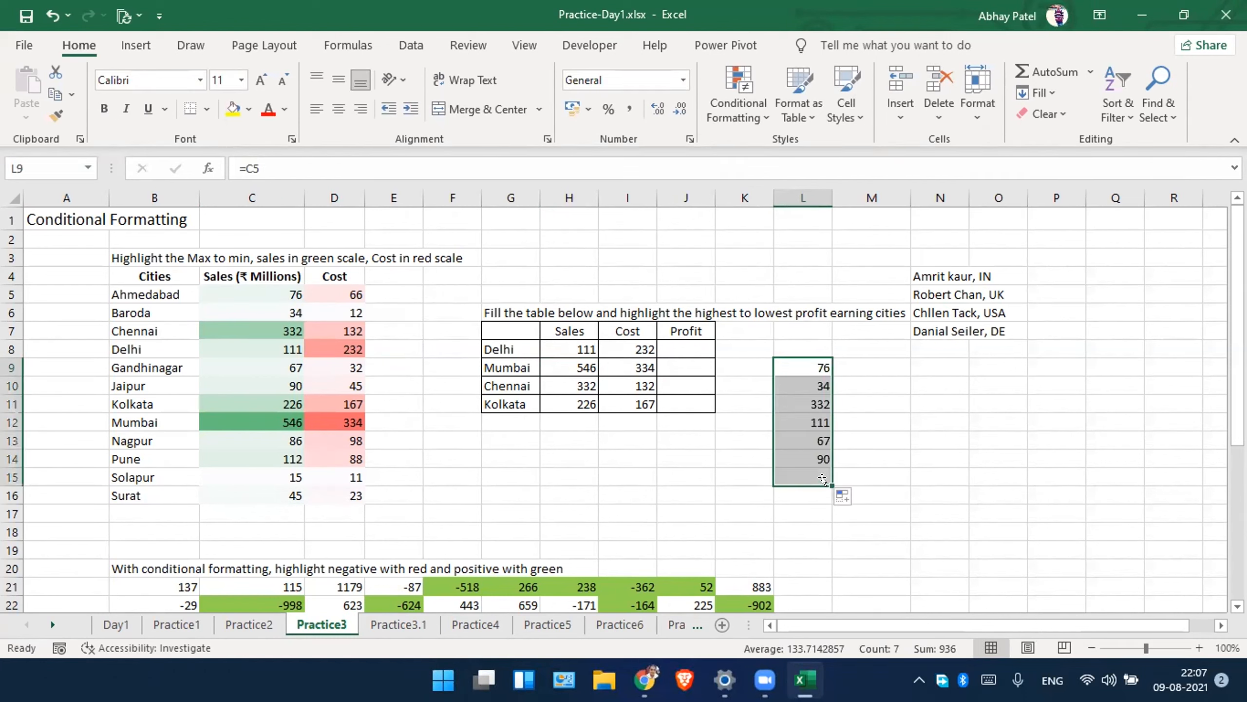
left_click(882, 413)
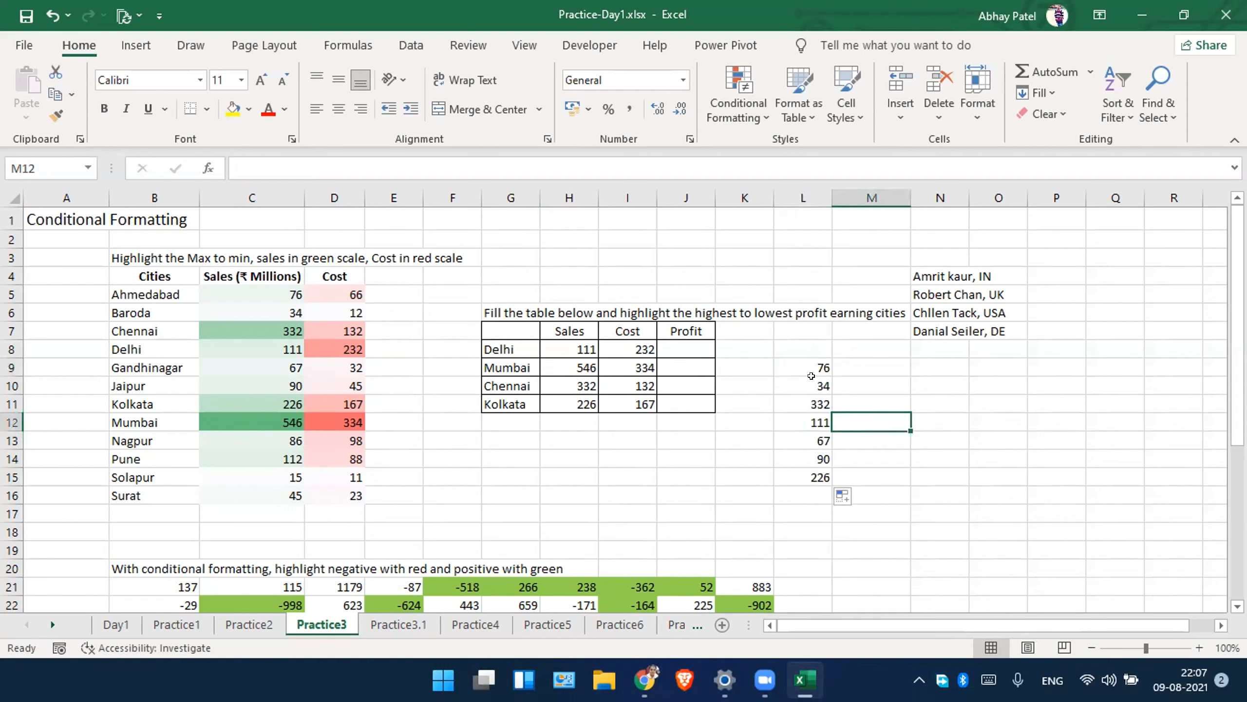
Examine the formulas in L9 through L12 one by one to see how the row reference changes.
left_click(794, 362)
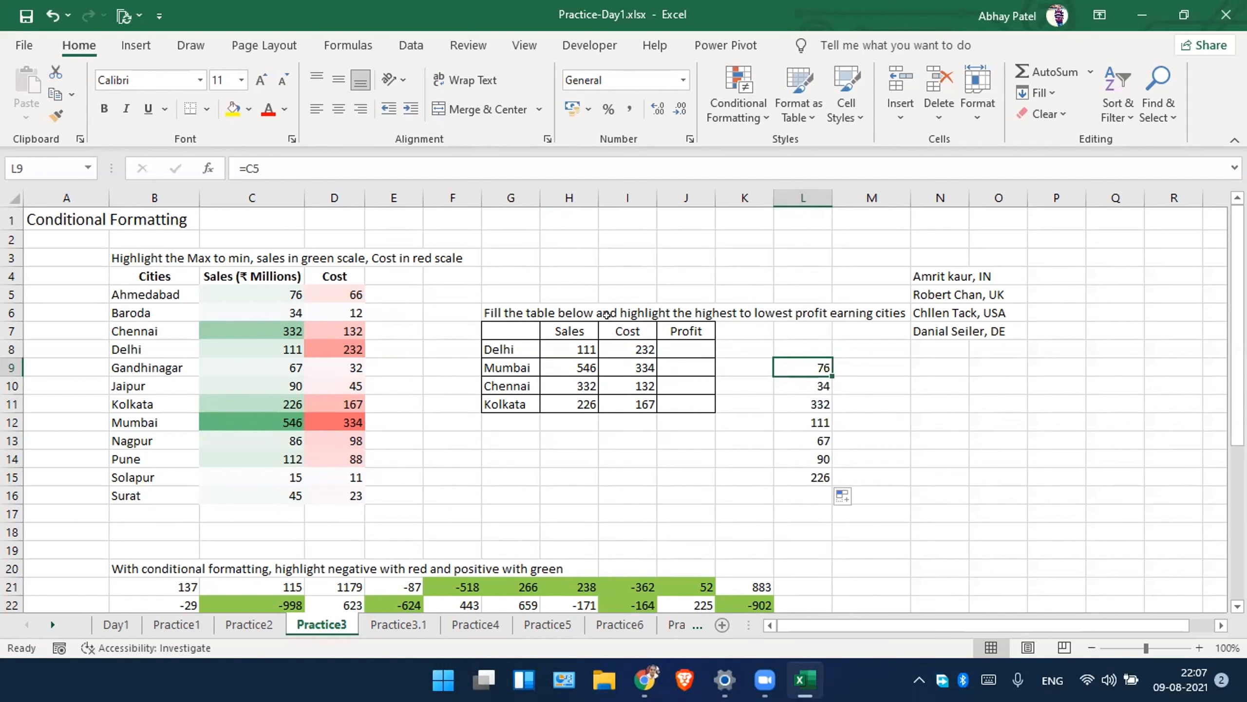
left_click(250, 169)
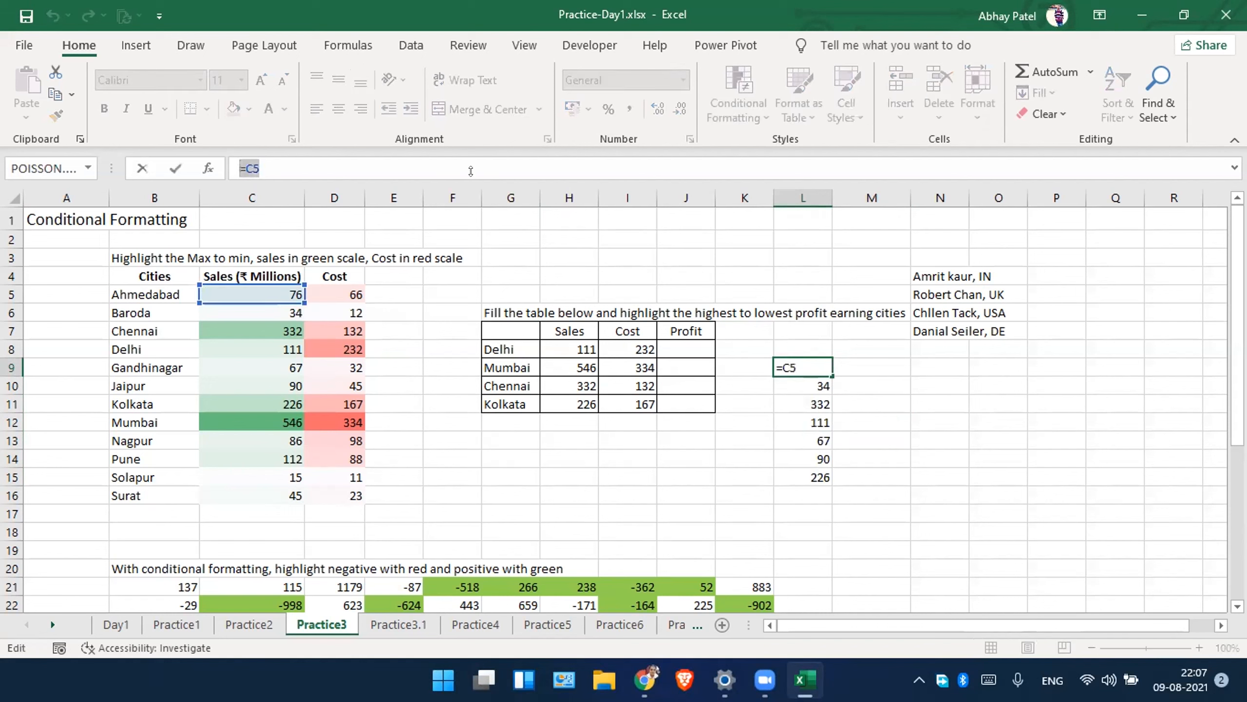
left_click(403, 158)
key("Return")
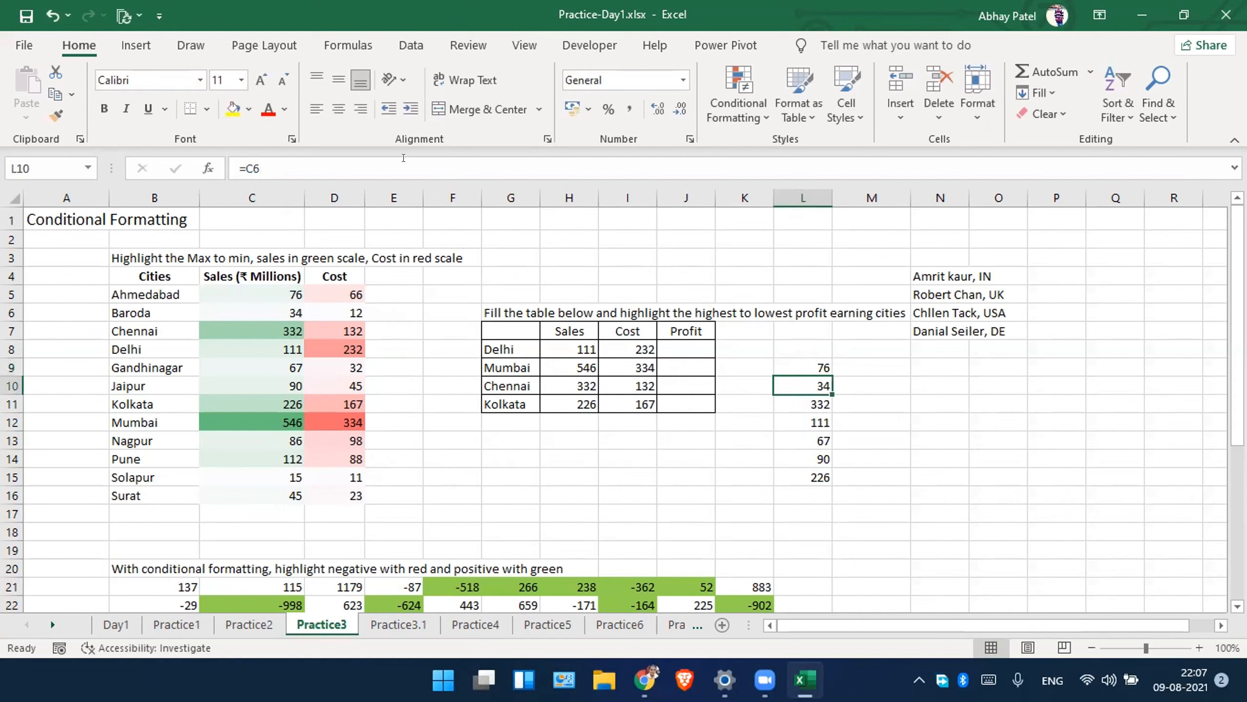
left_click(403, 158)
key("Return")
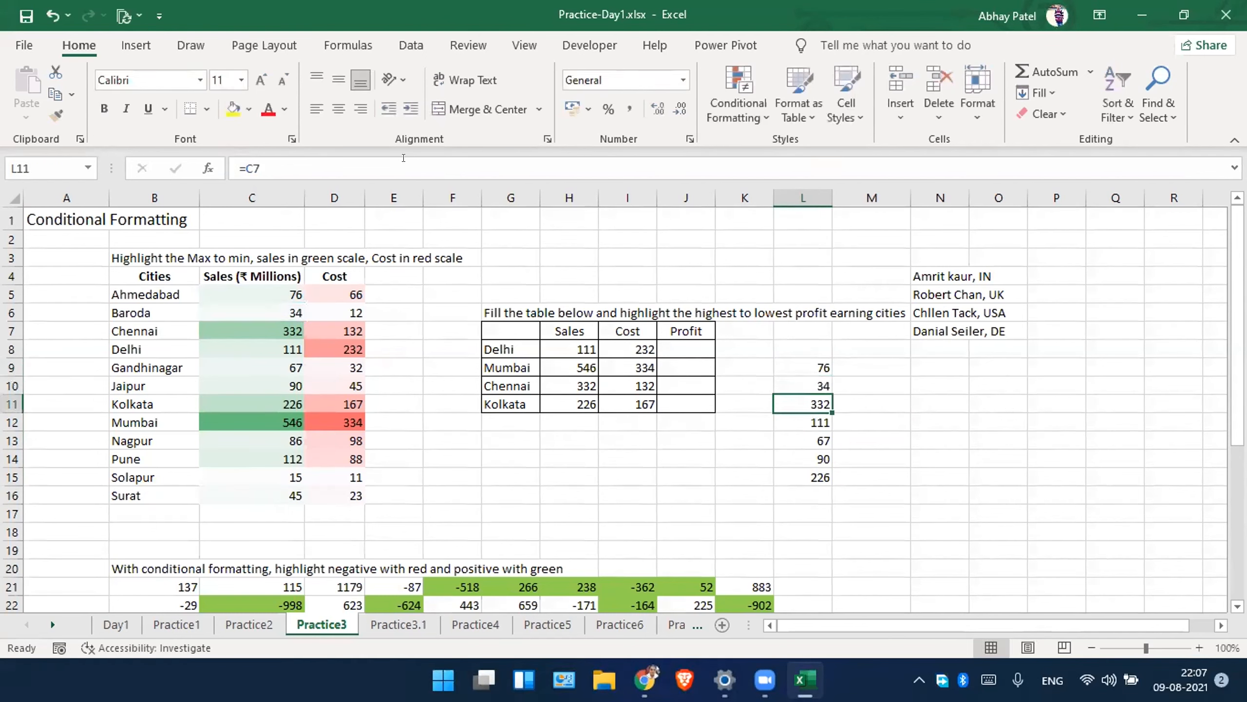
left_click(403, 158)
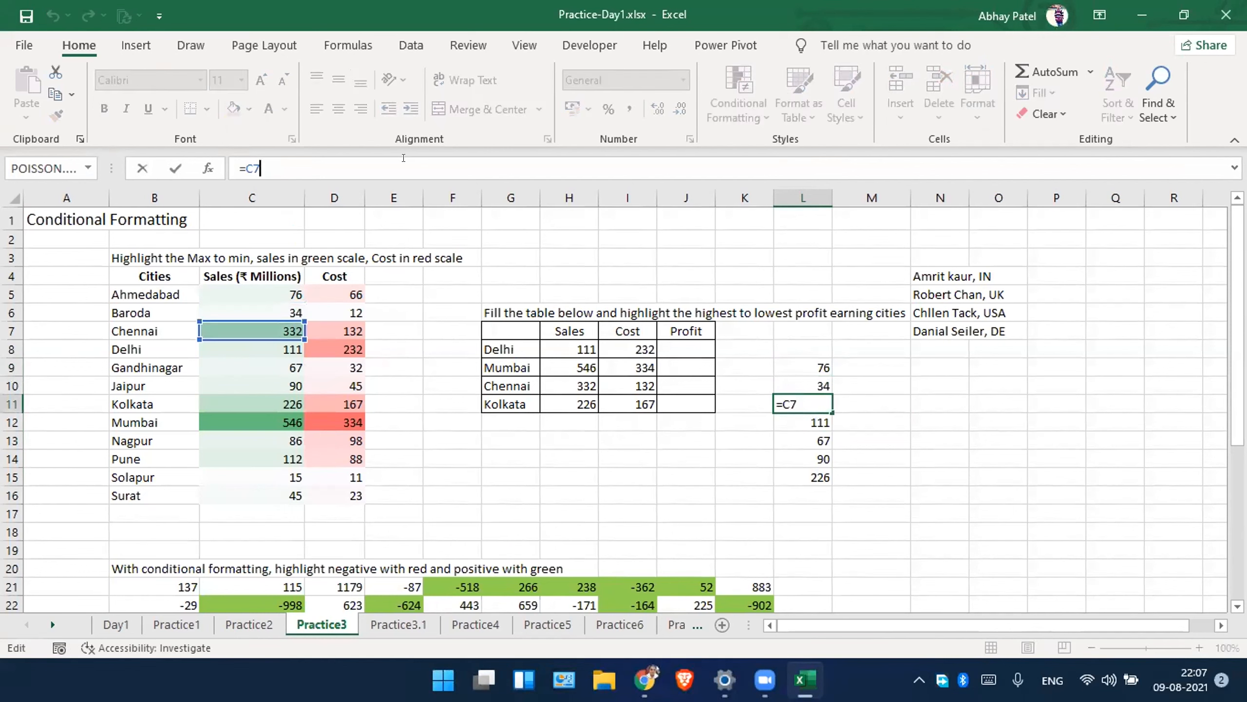
key("Return")
left_click(403, 158)
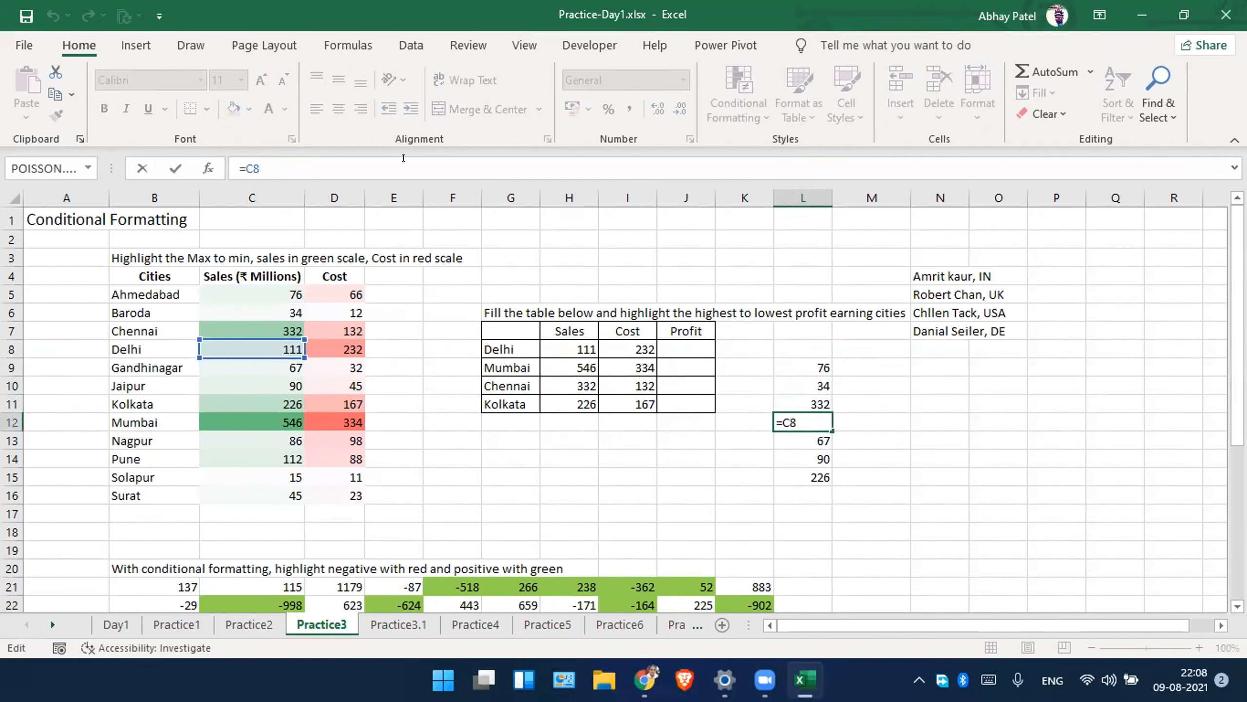
key("Return")
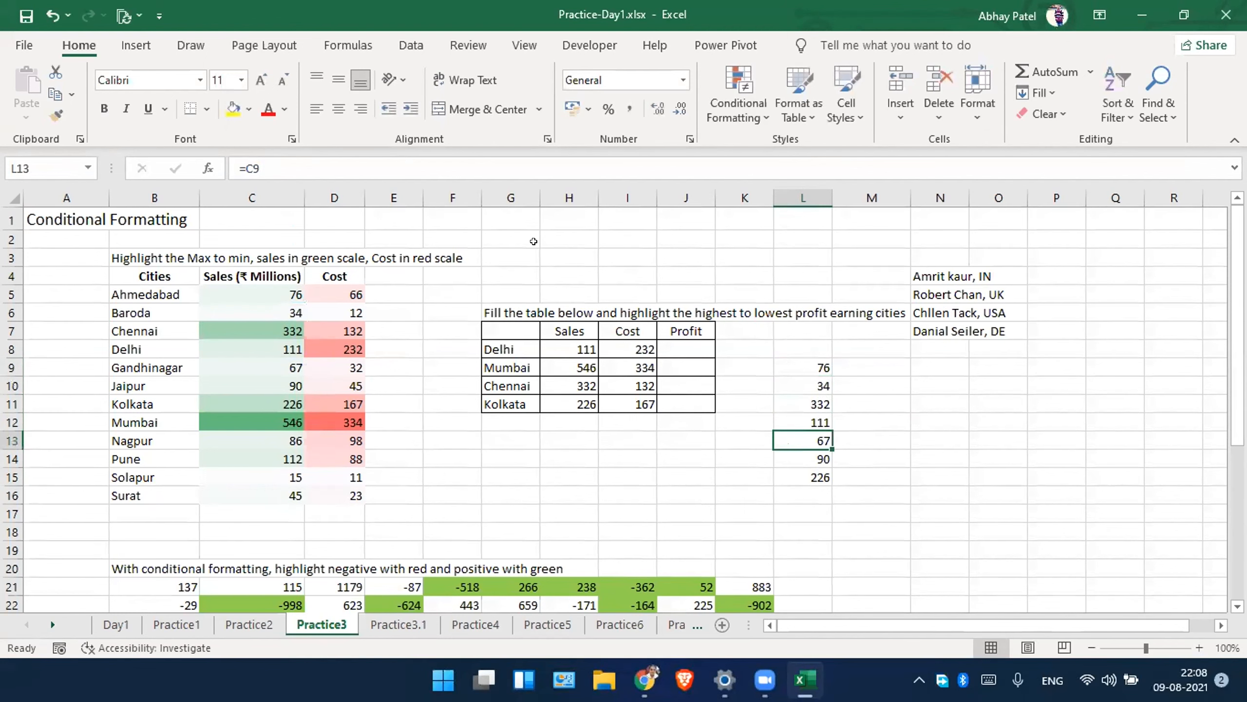
Fill the reference formula from L9 across into M9 and extend it from M9 through O9.
left_click(805, 367)
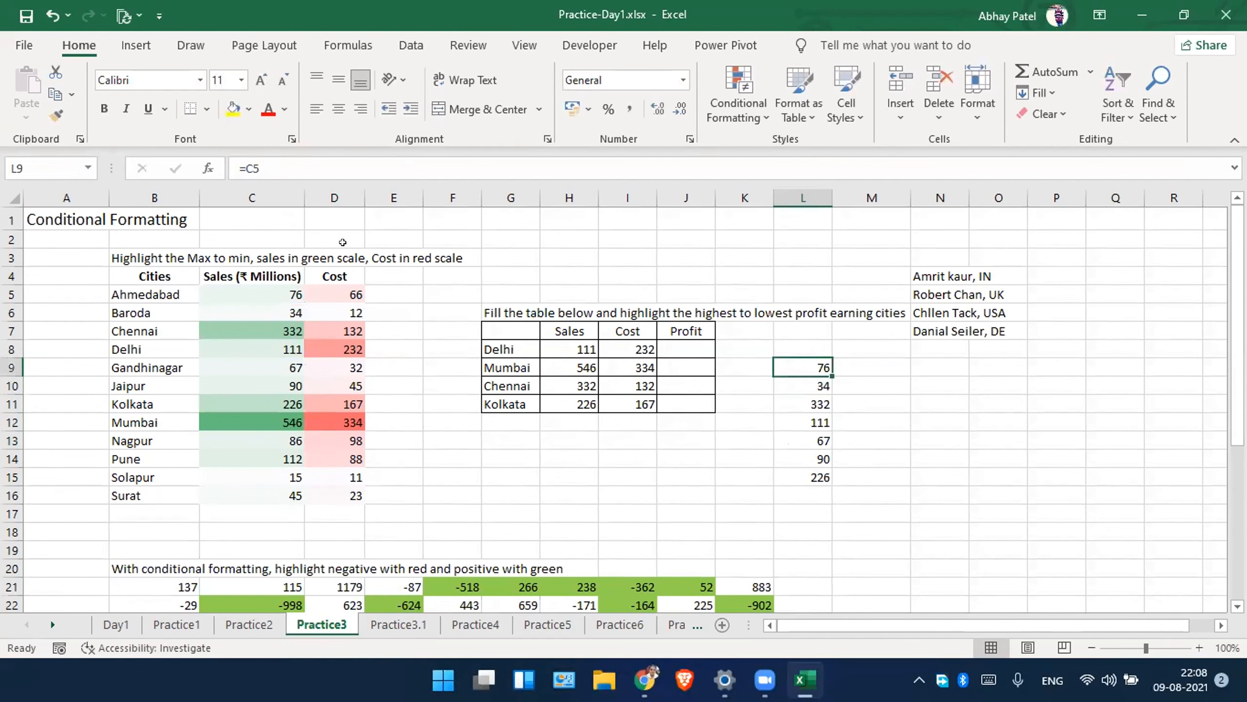
left_click(253, 169)
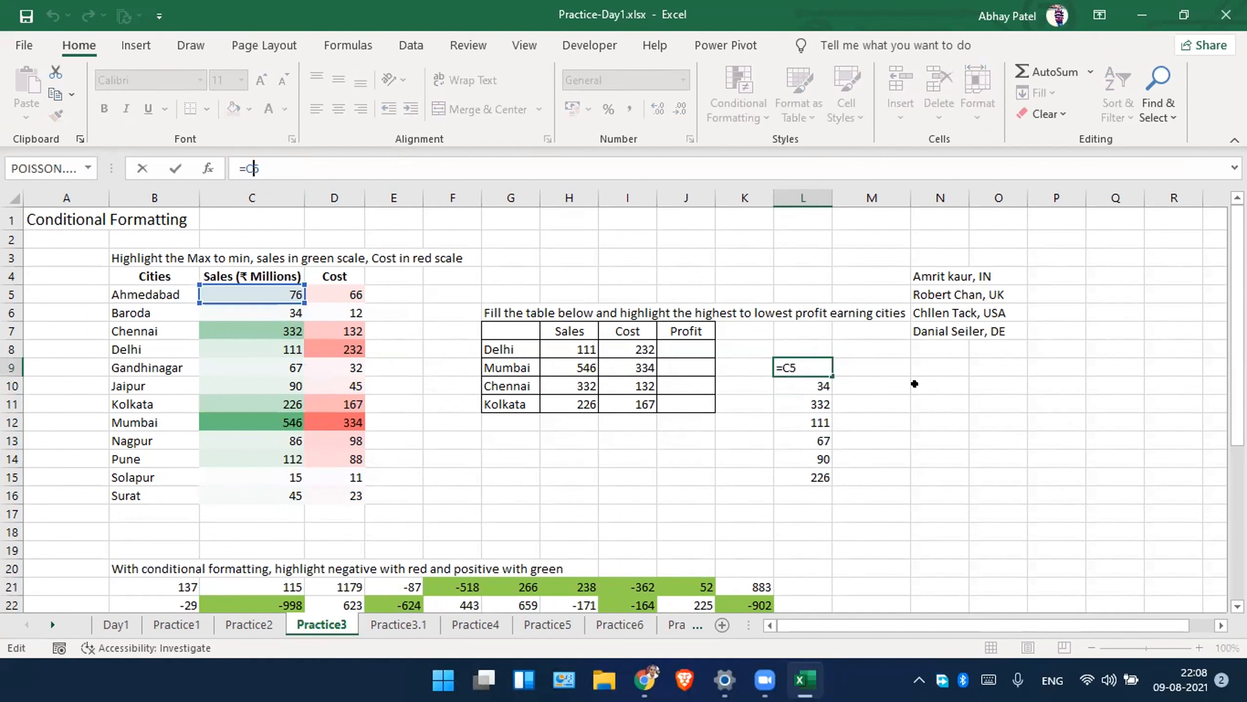
key("ctrl+Return")
left_click_drag(832, 376, 886, 365)
left_click(968, 434)
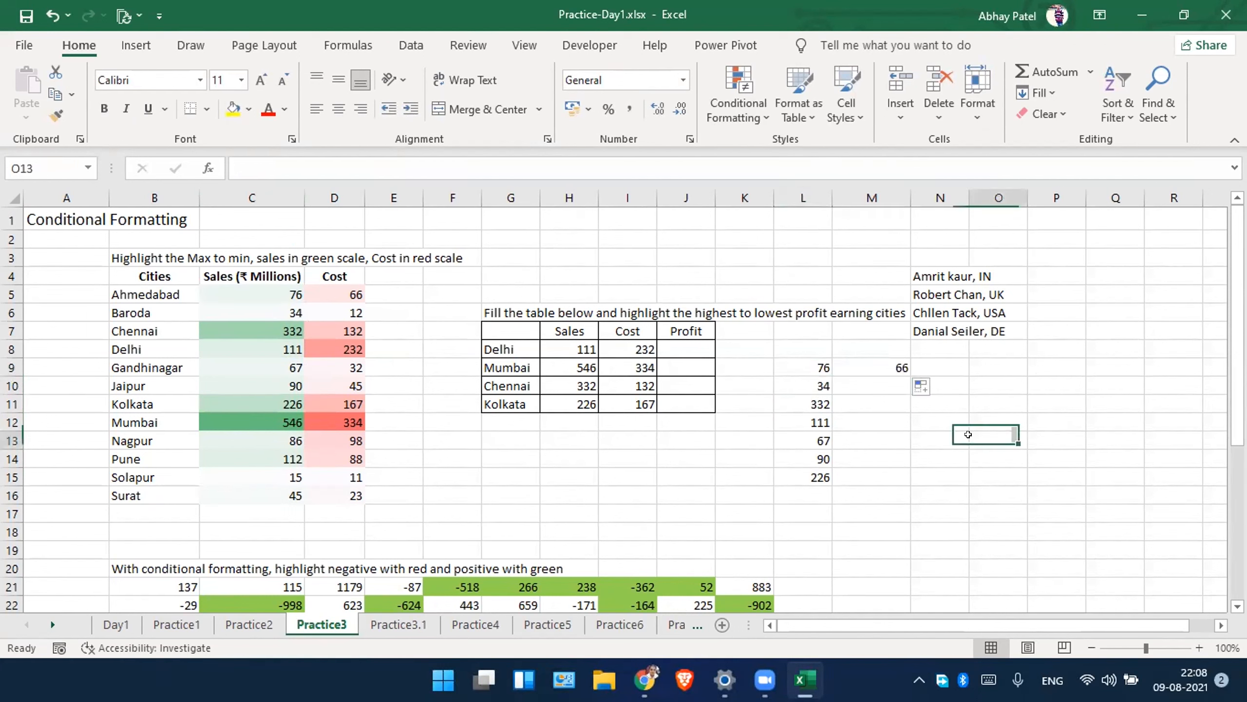
left_click(880, 362)
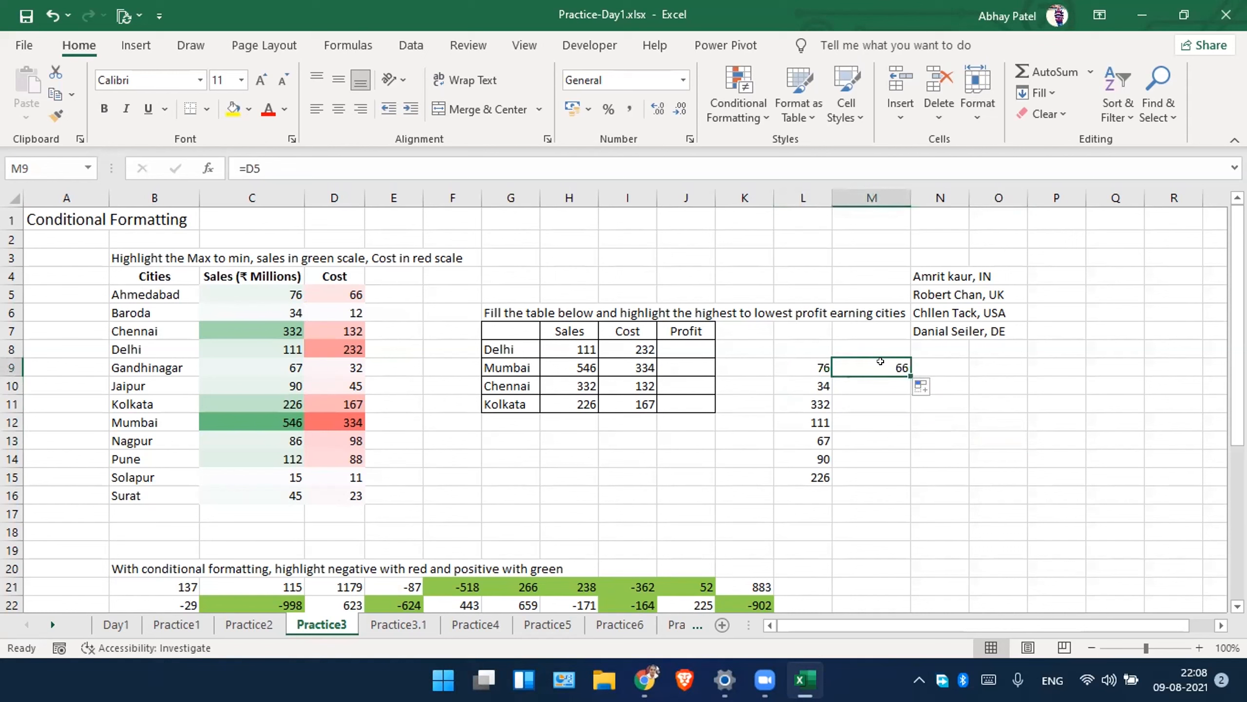
left_click_drag(910, 375, 1026, 372)
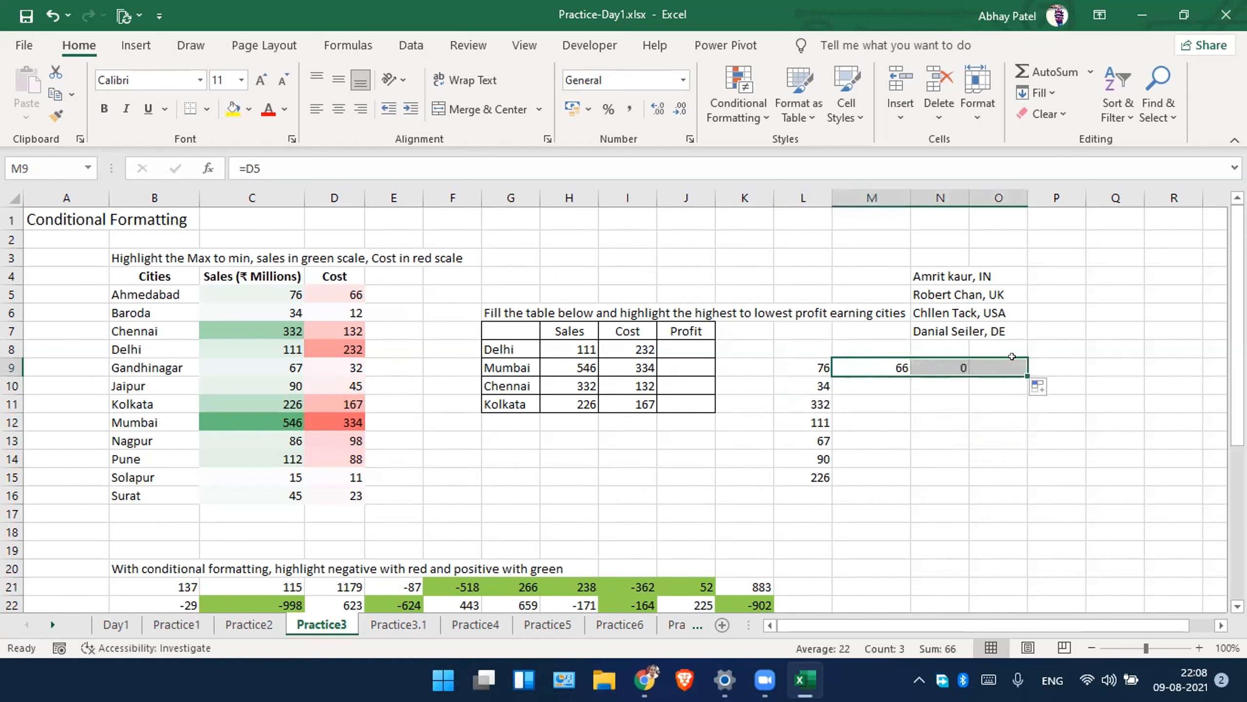
Examine the filled formulas in O9, M9 and L9 to compare how the column reference changes across row 9.
left_click(1031, 471)
left_click(999, 363)
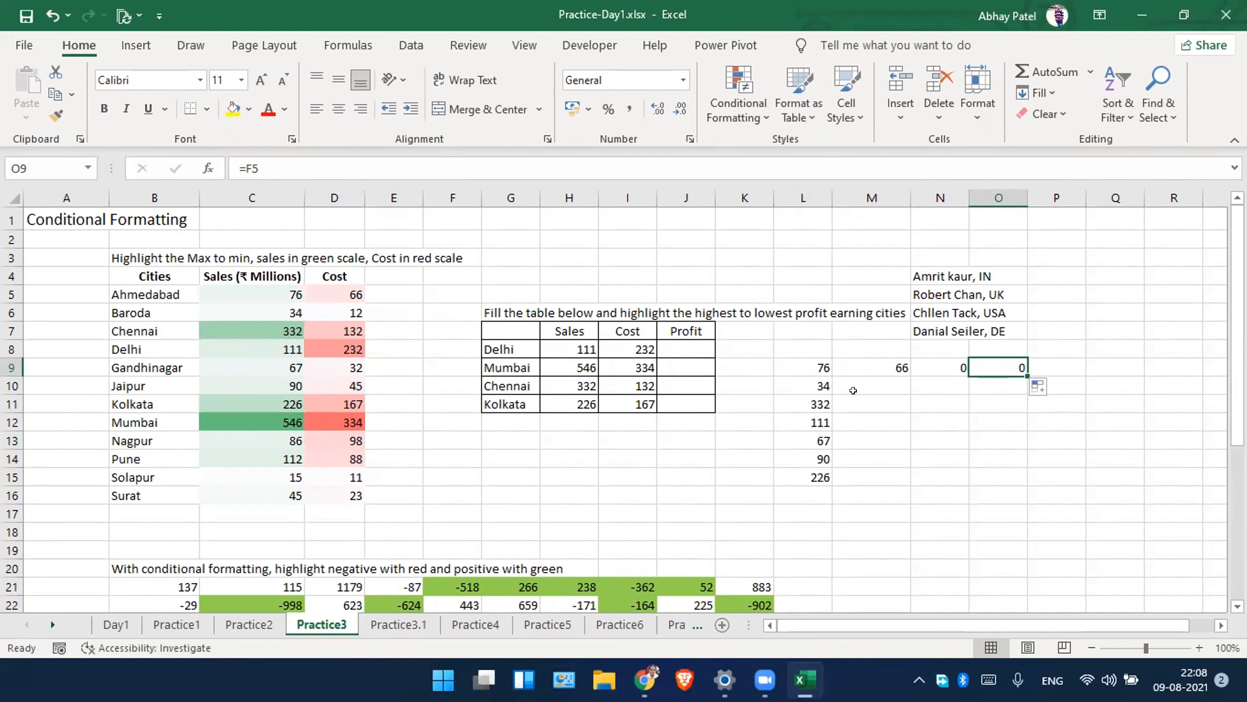
left_click_drag(853, 391, 1002, 391)
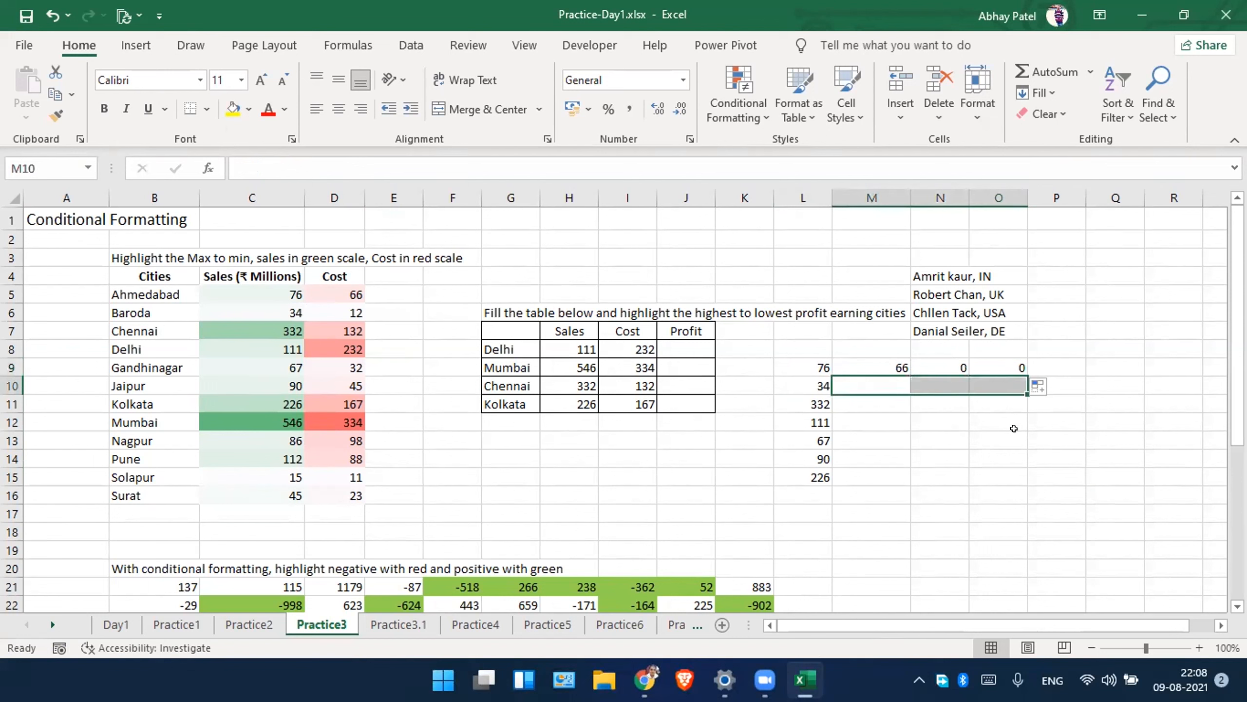
left_click(1013, 429)
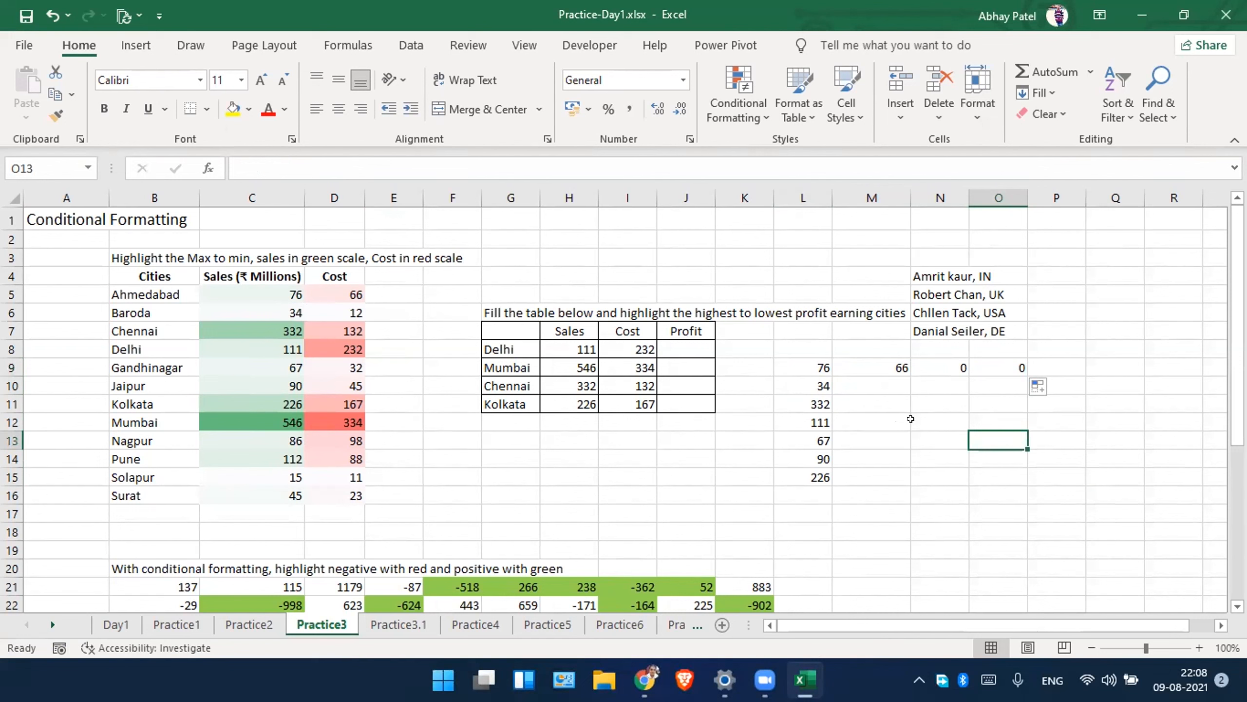
left_click(807, 361)
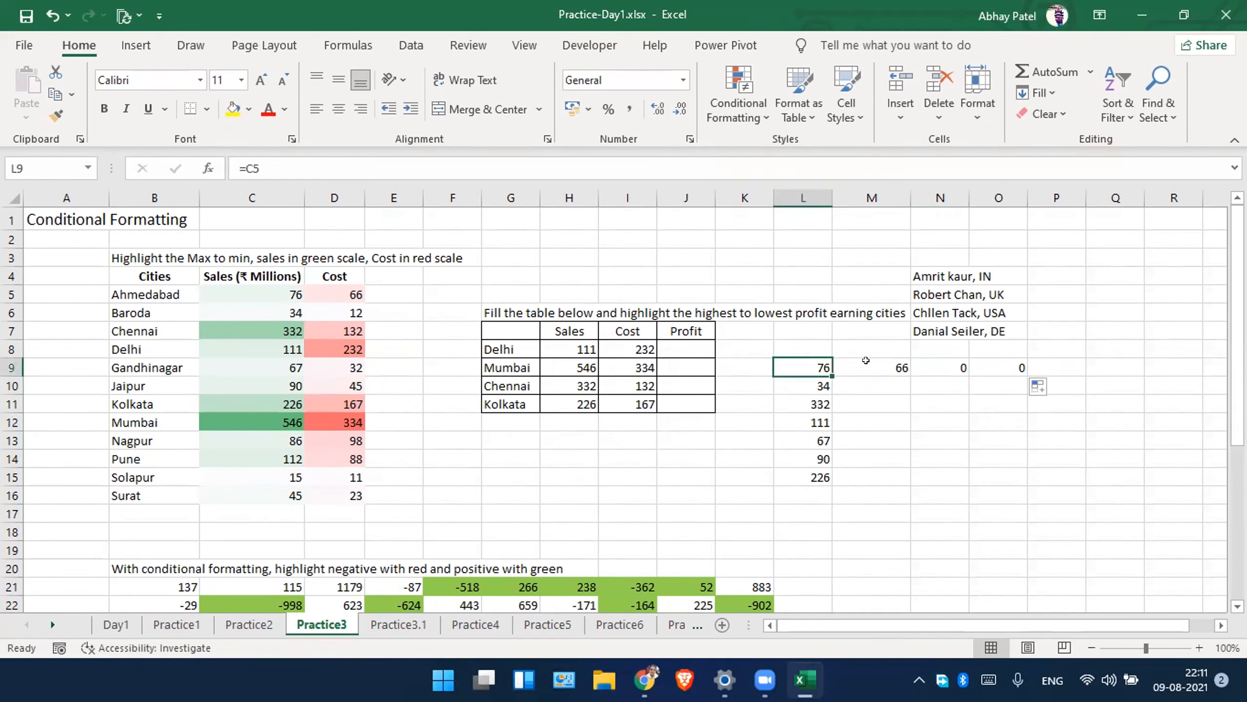
left_click(866, 361)
left_click(798, 366)
scroll(796, 357, "down", 1)
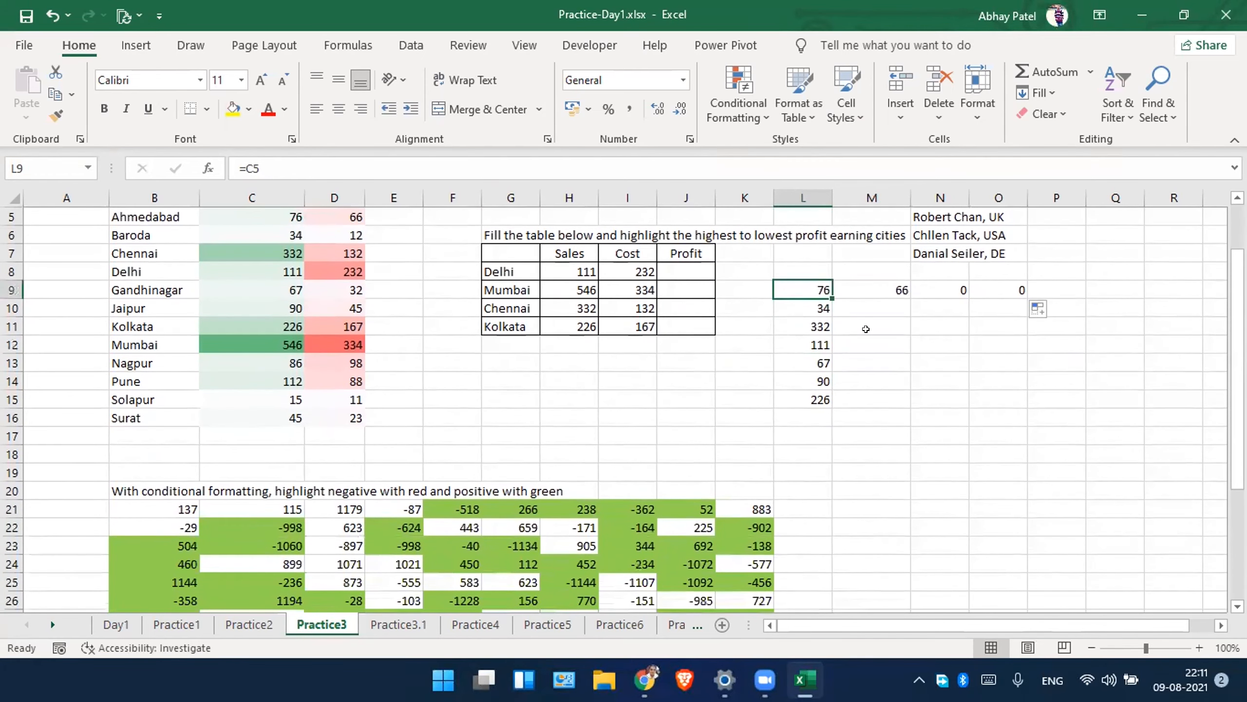
scroll(868, 327, "up", 2)
left_click(895, 384)
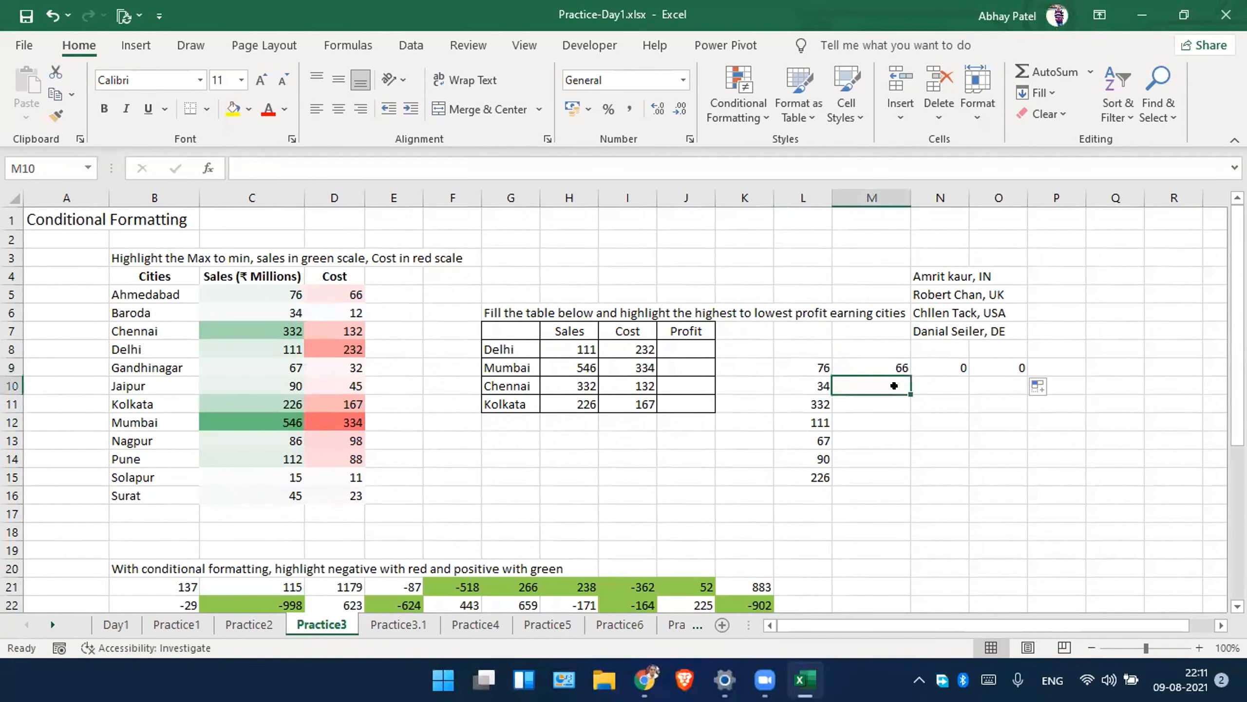
left_click(823, 363)
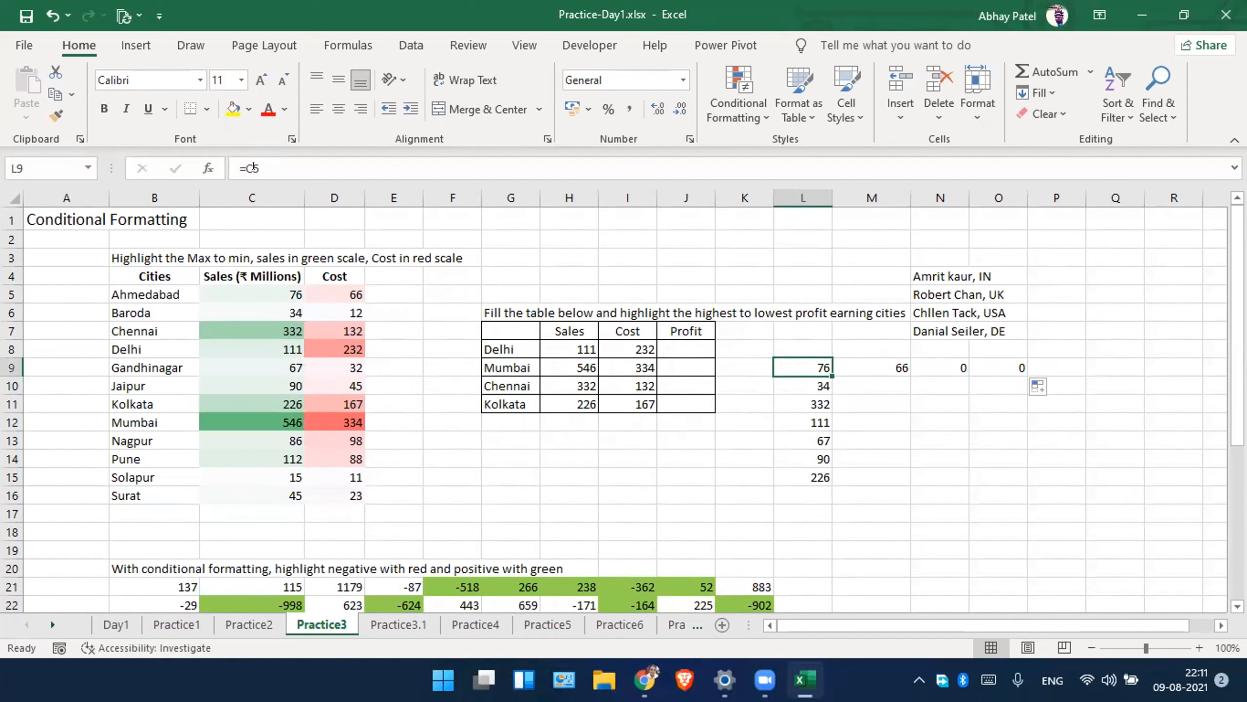
Change L9's formula to the absolute reference =$C$5 and fill it down through L17.
double_click(797, 363)
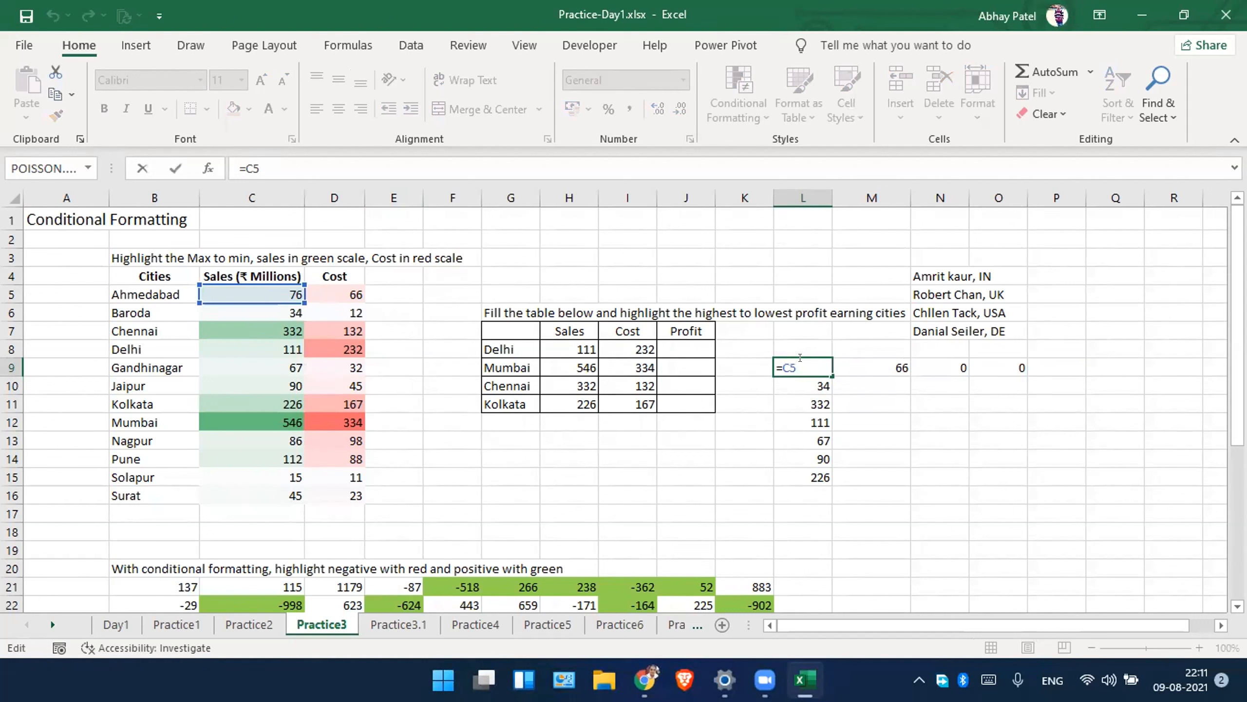
left_click(785, 361)
left_click(784, 361)
type("$")
left_click(785, 362)
type("$")
key("Return")
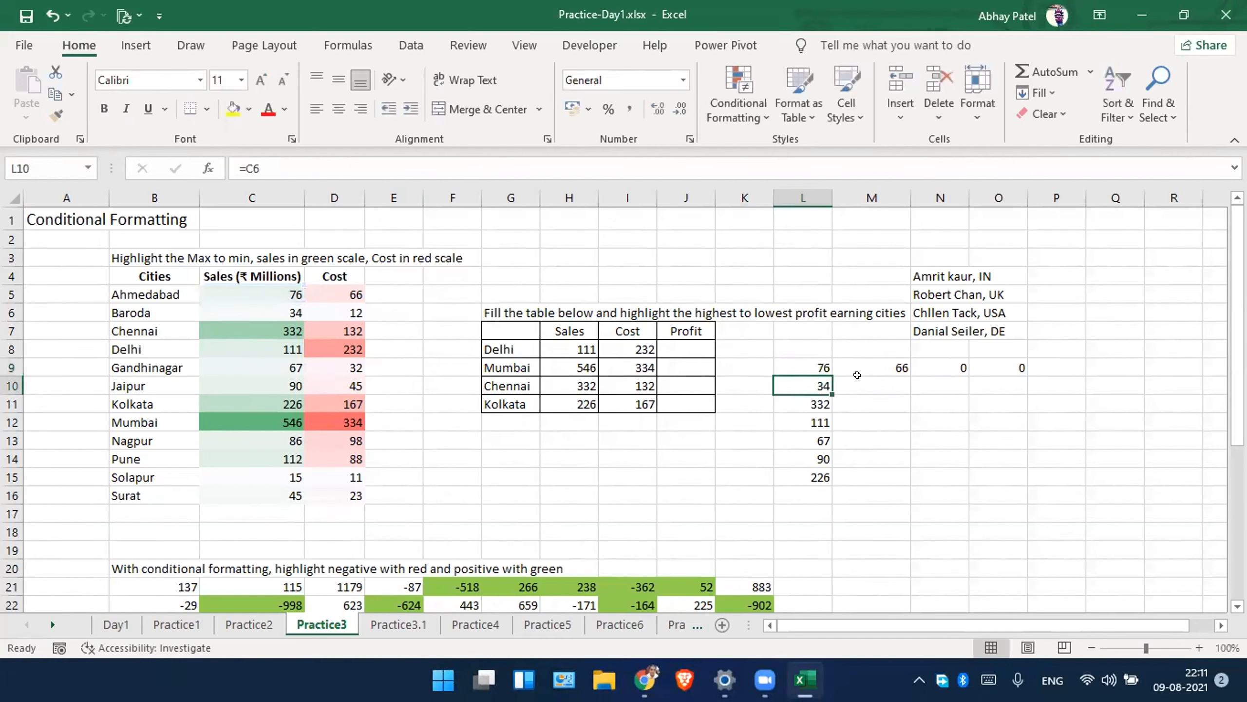
left_click(798, 359)
left_click_drag(825, 369, 825, 514)
left_click(926, 401)
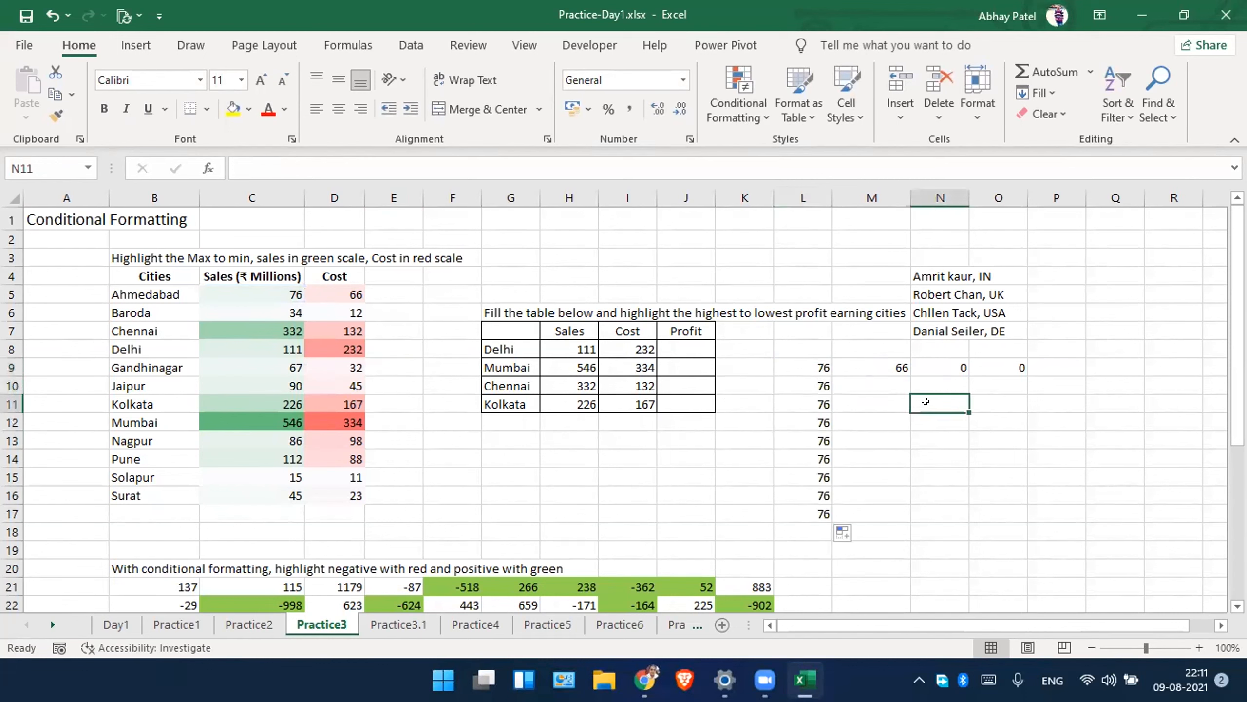
Fill the absolute reference from L9 across through O9 and set L9:O9 to right alignment after trying centre alignment.
left_click(810, 369)
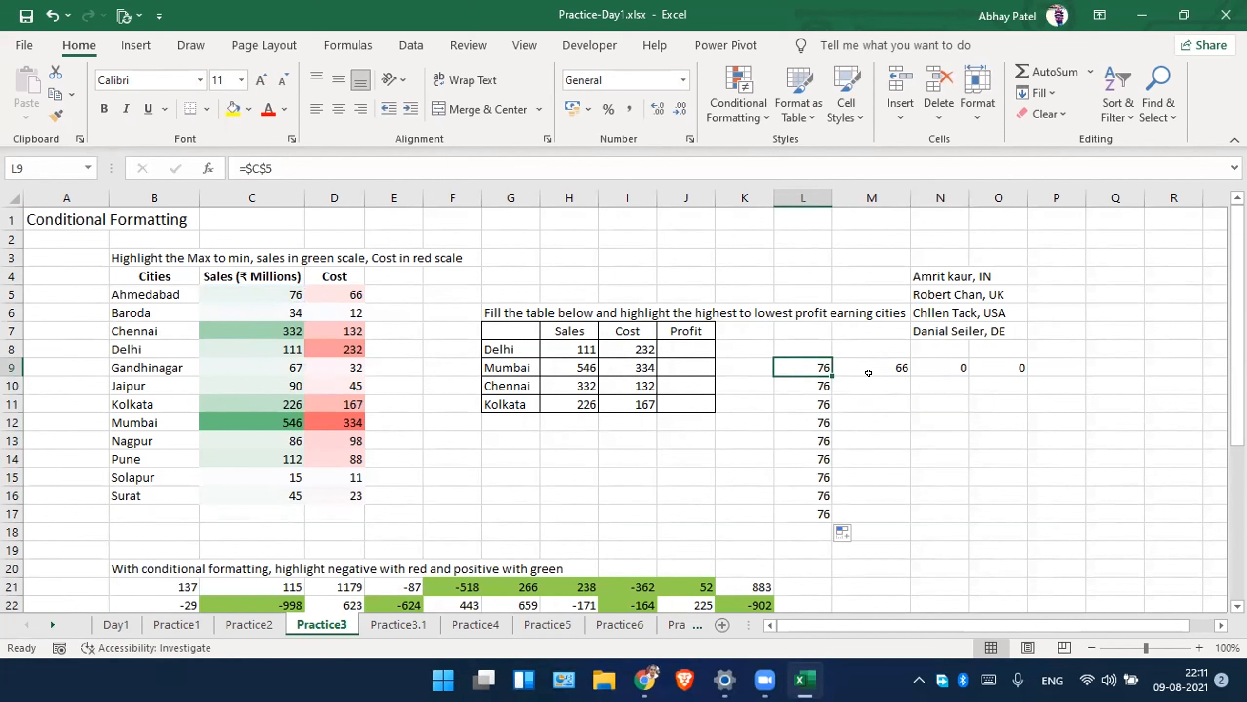
left_click_drag(826, 370, 1021, 369)
left_click(929, 418)
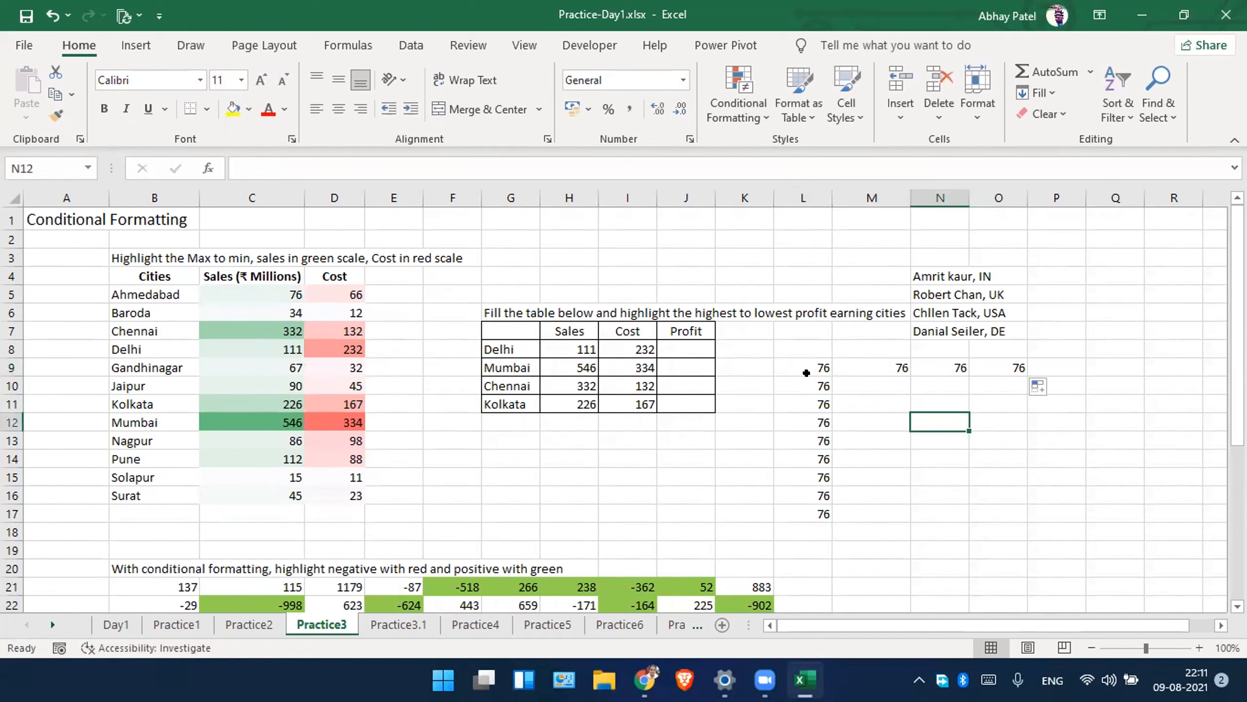
left_click_drag(997, 367, 795, 370)
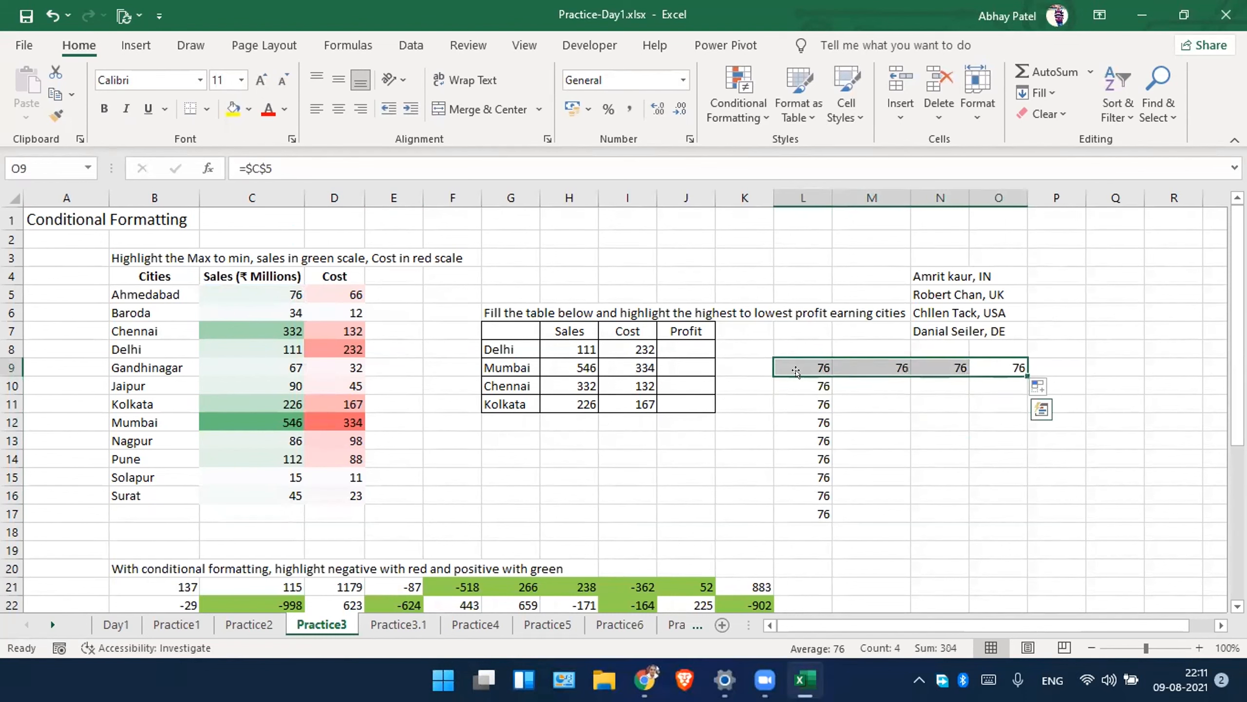
left_click(335, 117)
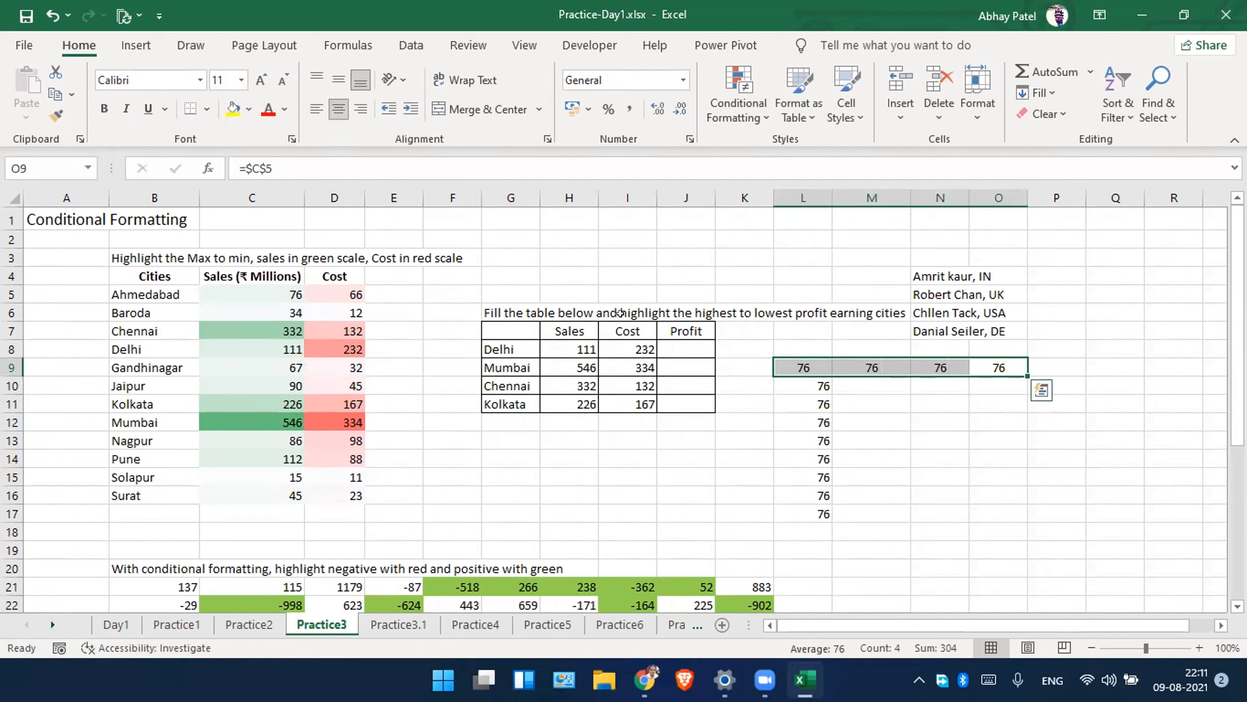
left_click(358, 116)
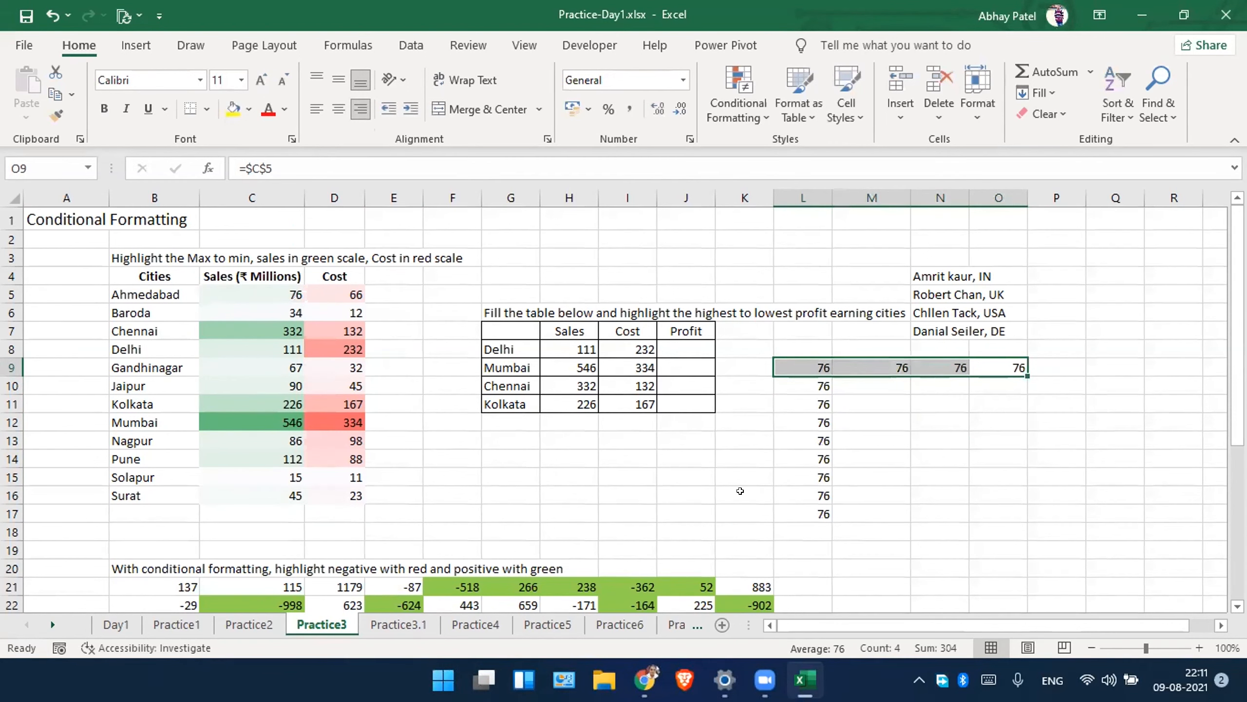
left_click(740, 490)
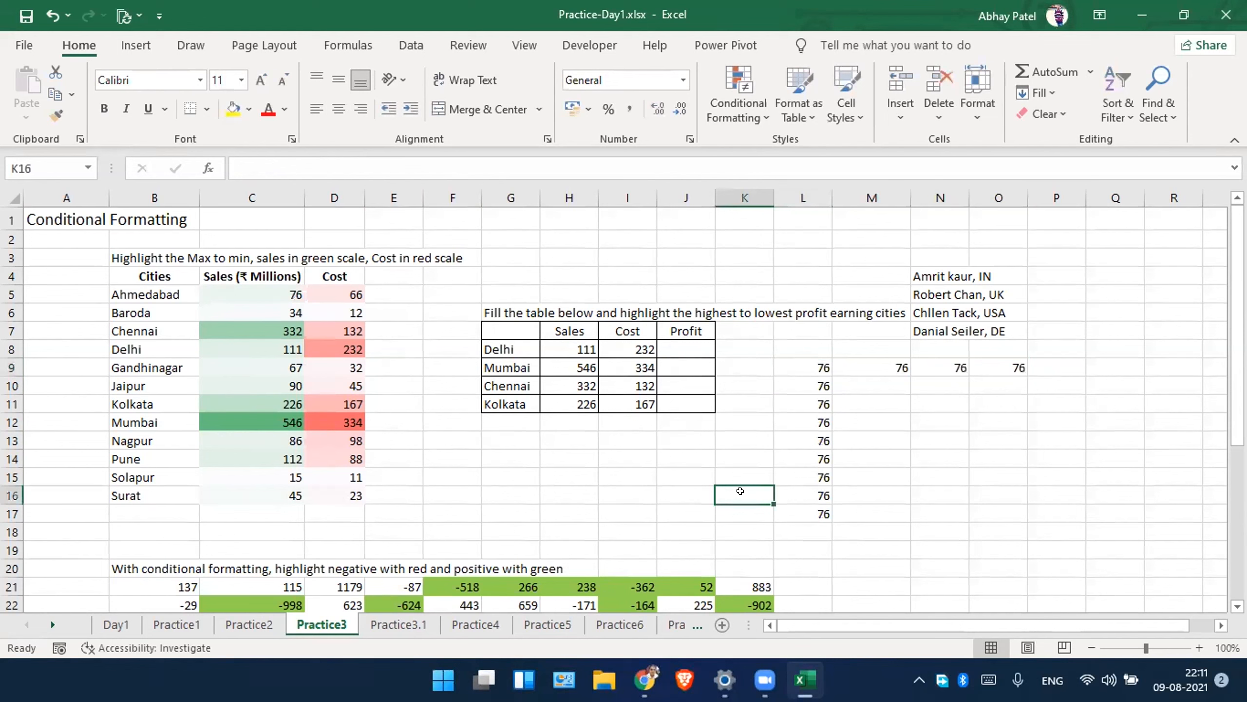
Change L9's formula to =$C5, locking only the column, and fill it down through L17.
left_click(798, 363)
double_click(798, 363)
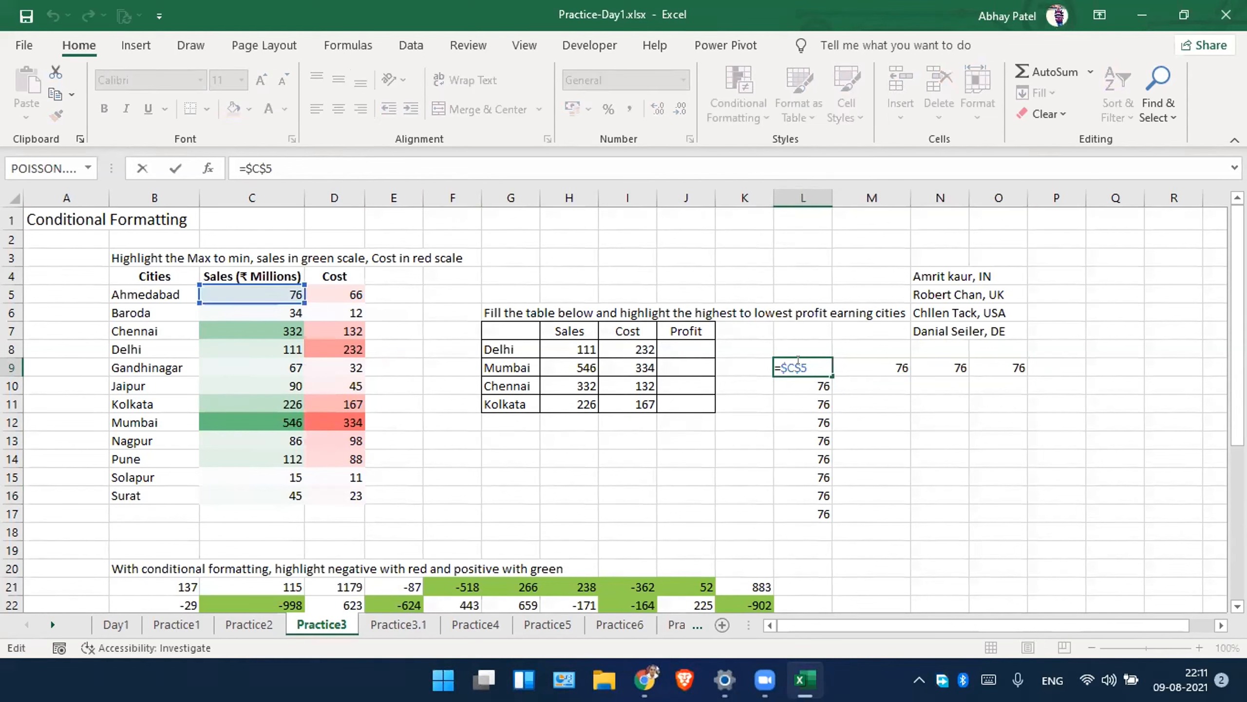
key("BackSpace")
key("Return")
key("Up")
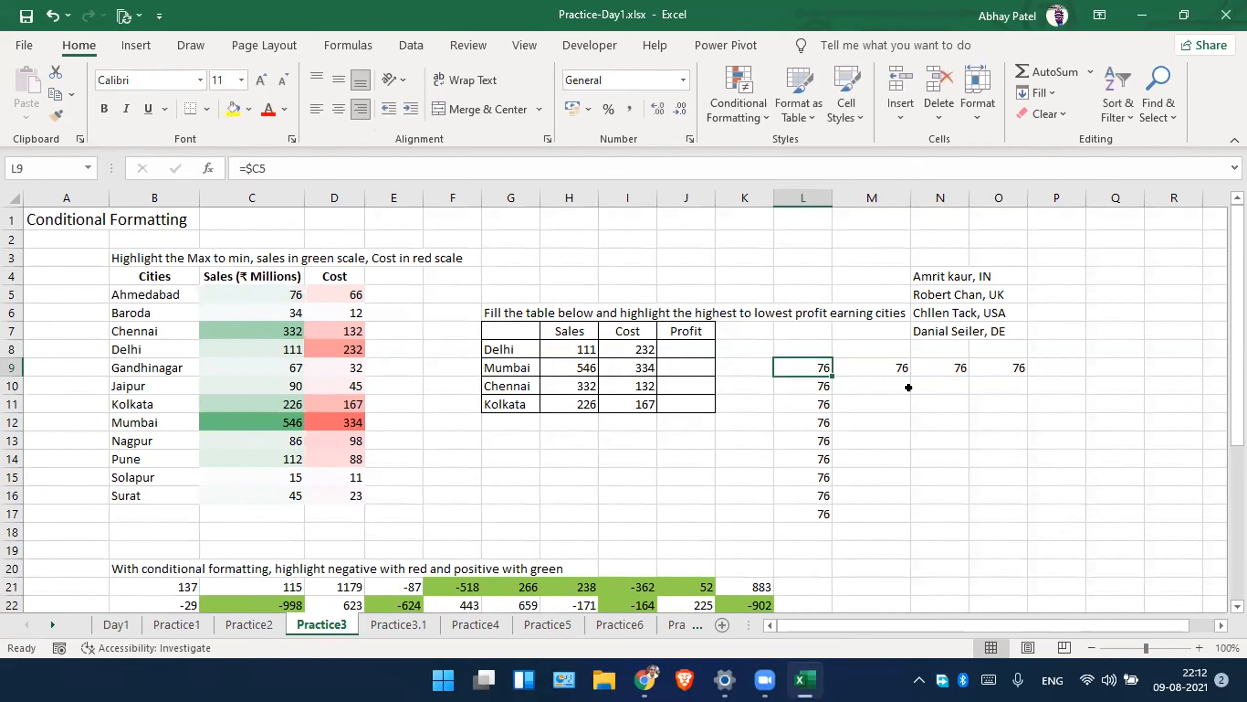
double_click(788, 366)
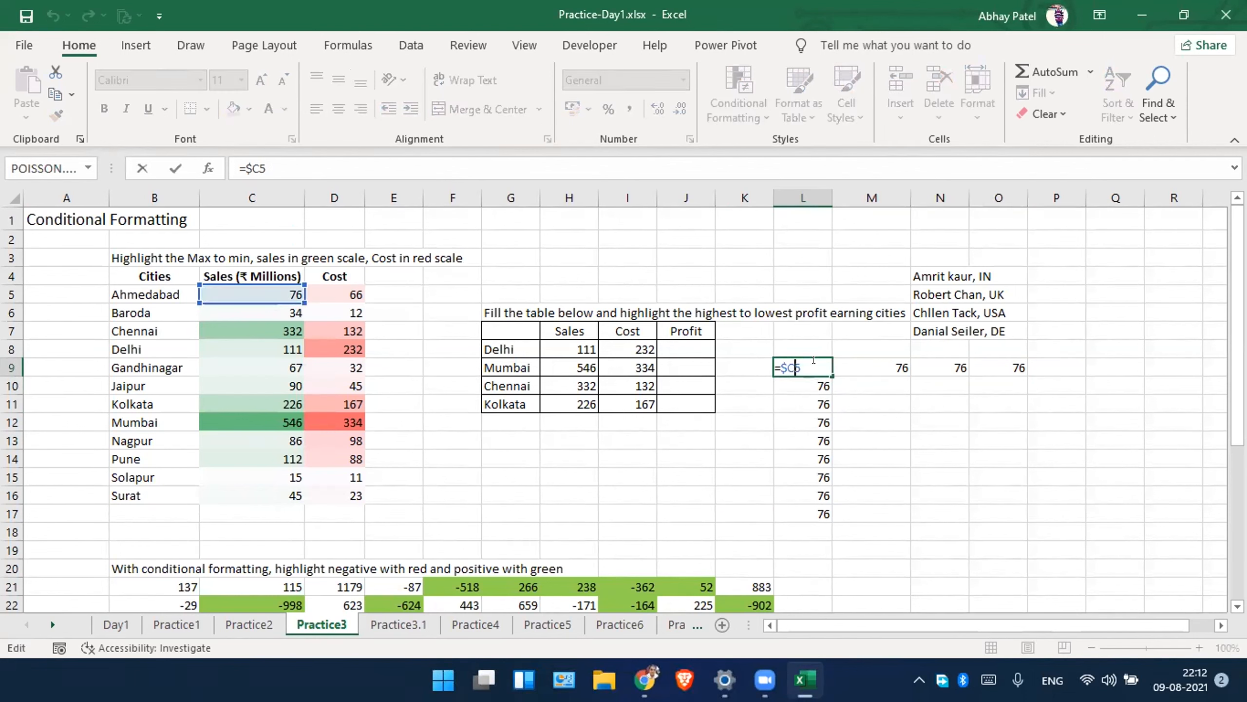
key("Escape")
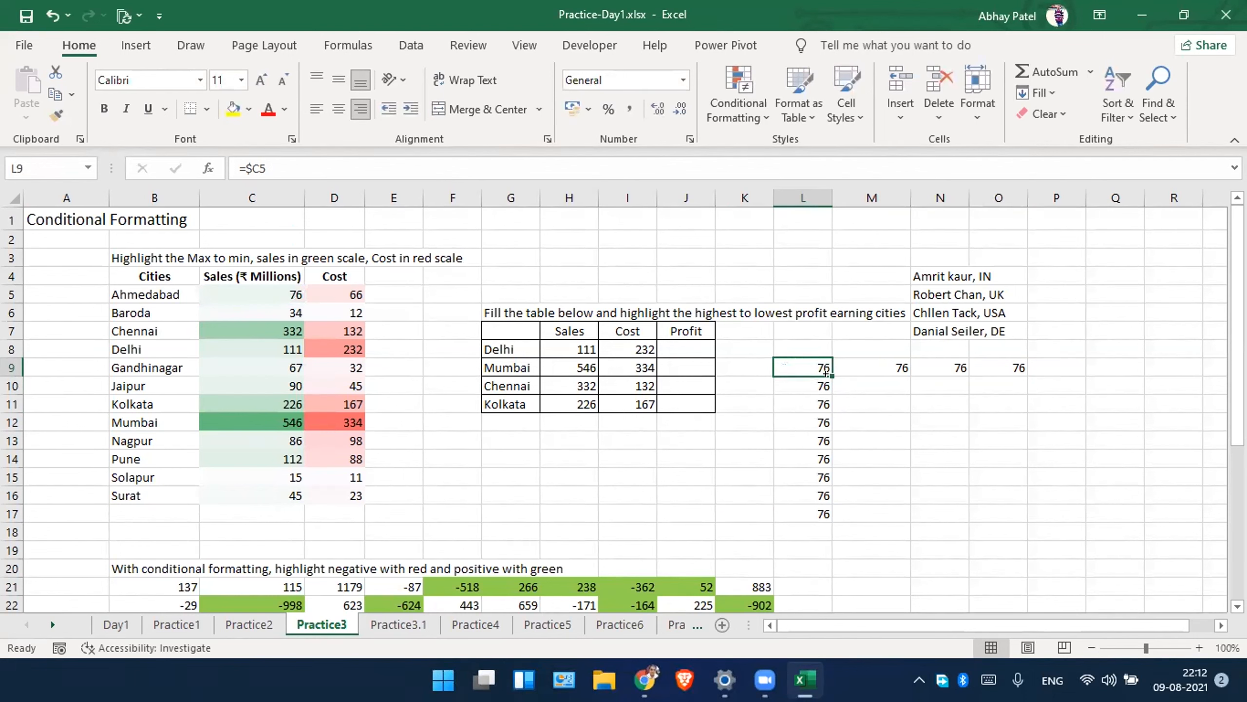
left_click_drag(826, 373, 822, 508)
Fill the column-locked reference from L9 across through O9 and open L9's formula for editing.
left_click(798, 364)
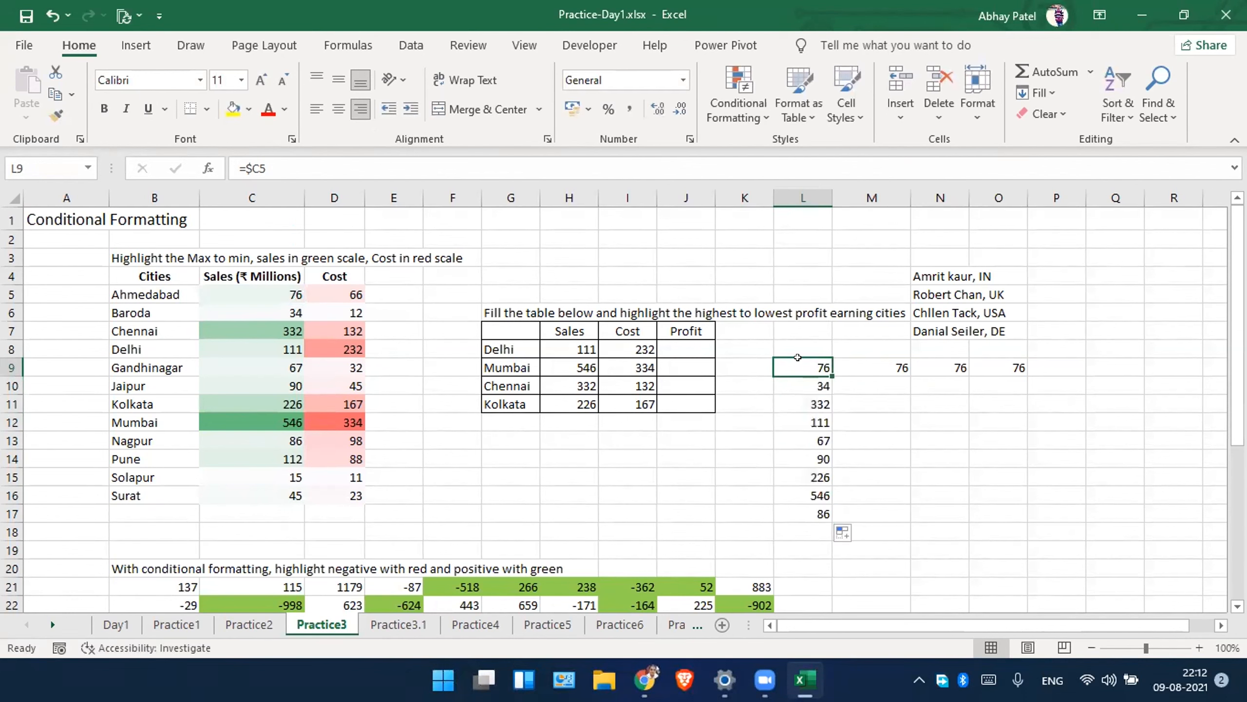
left_click_drag(827, 370, 1014, 362)
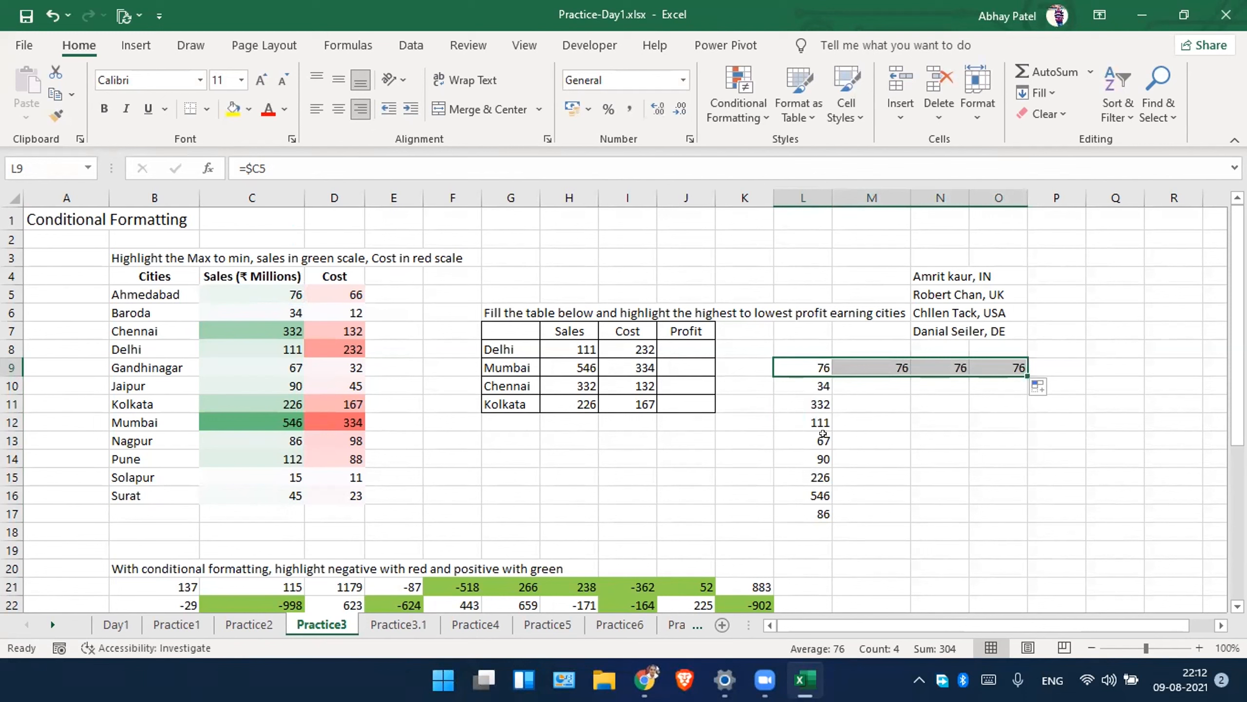
left_click(813, 361)
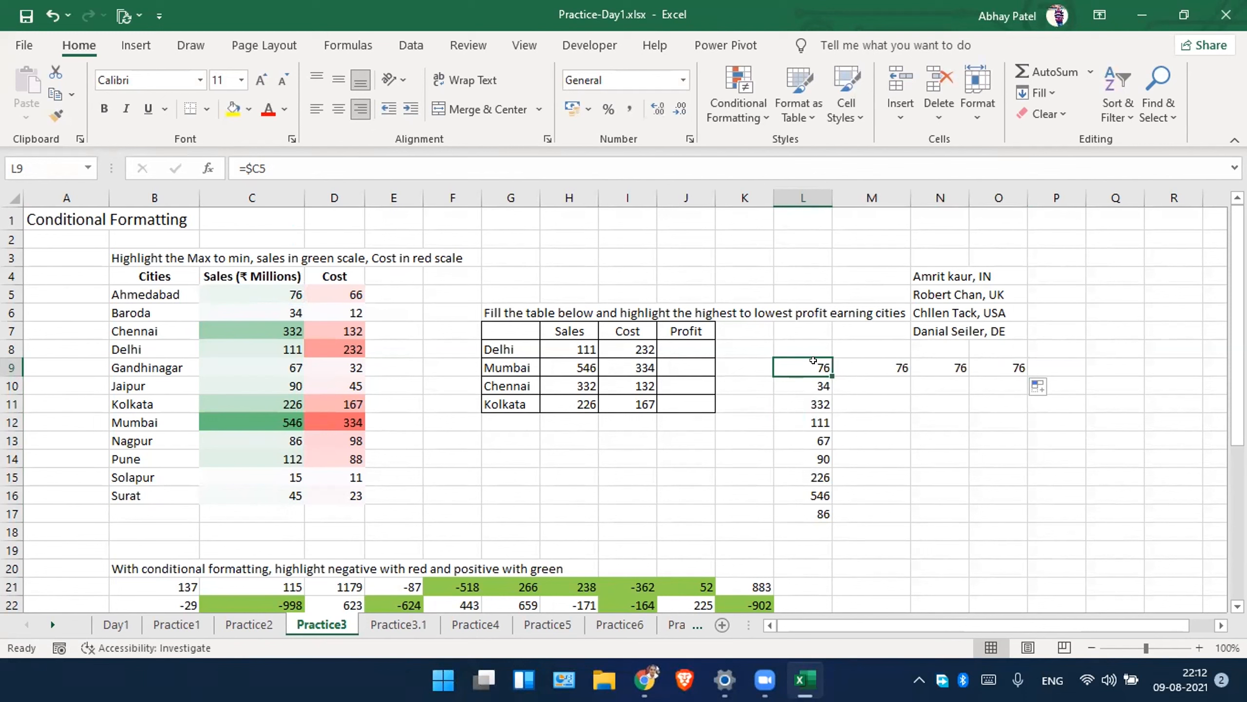
double_click(813, 361)
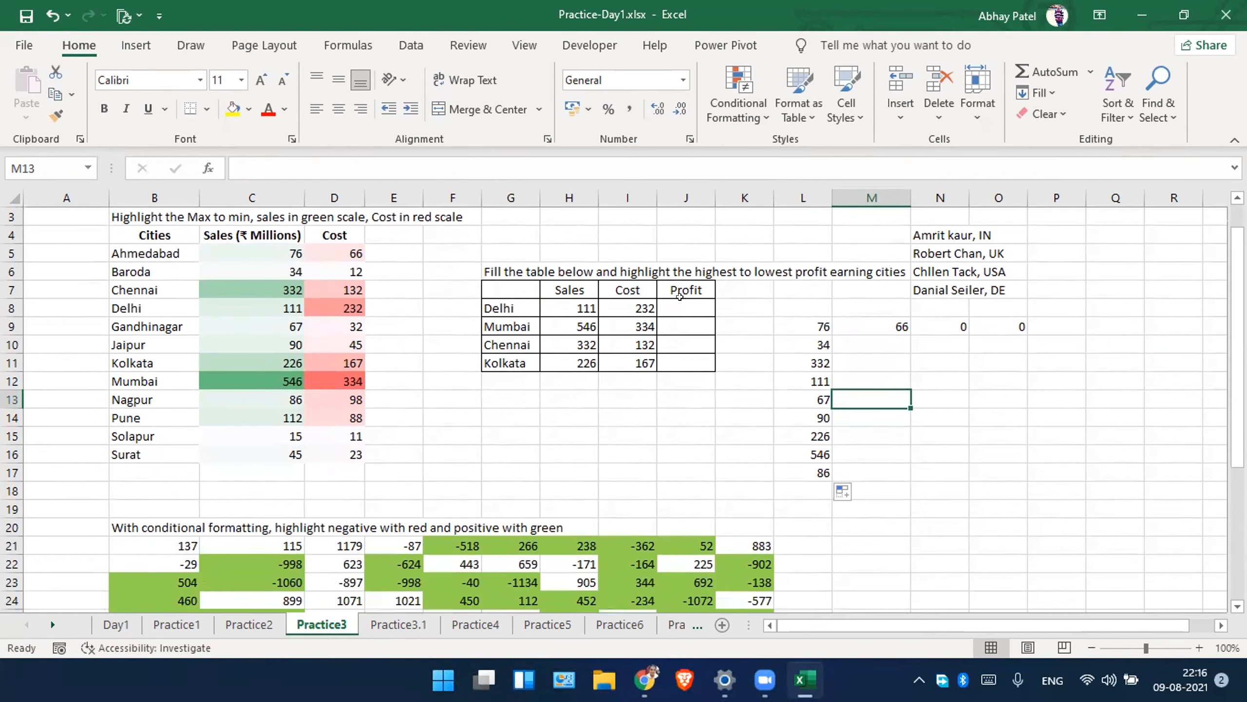
Calculate Delhi's profit in J8 by subtracting cost from sales with the formula =H8-I8.
left_click(686, 308)
type("=")
key("Left")
key("Left")
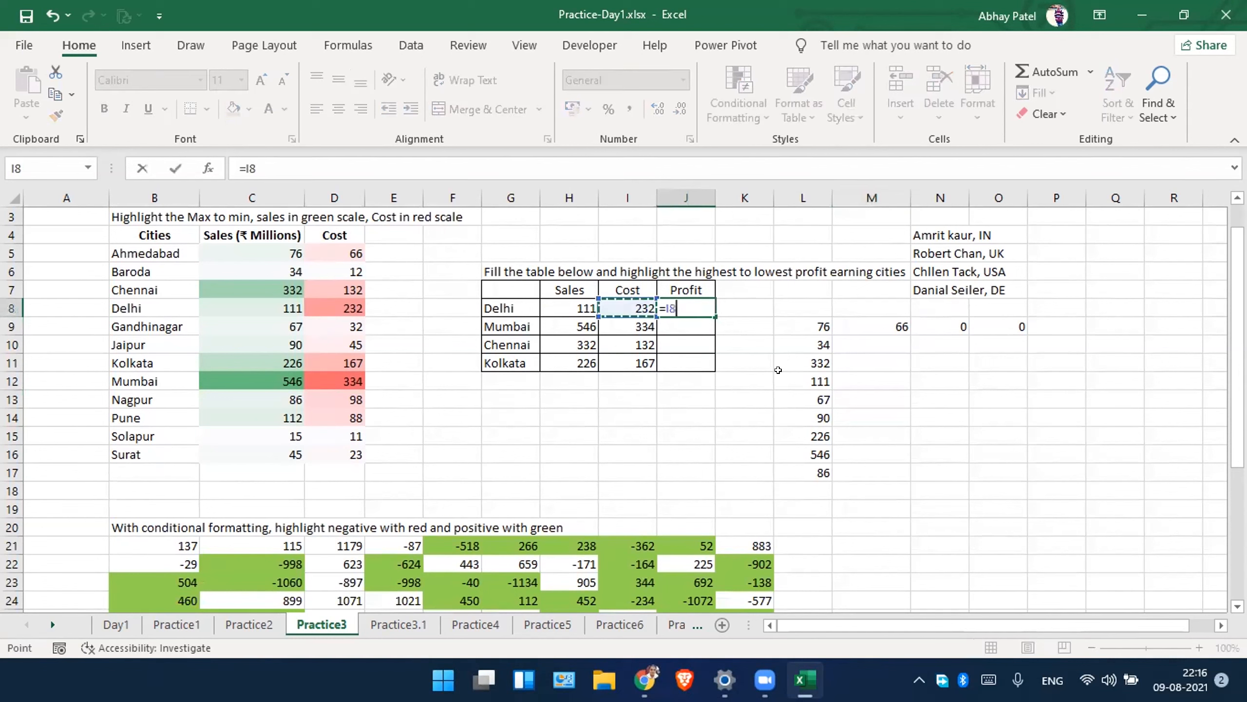
type("-")
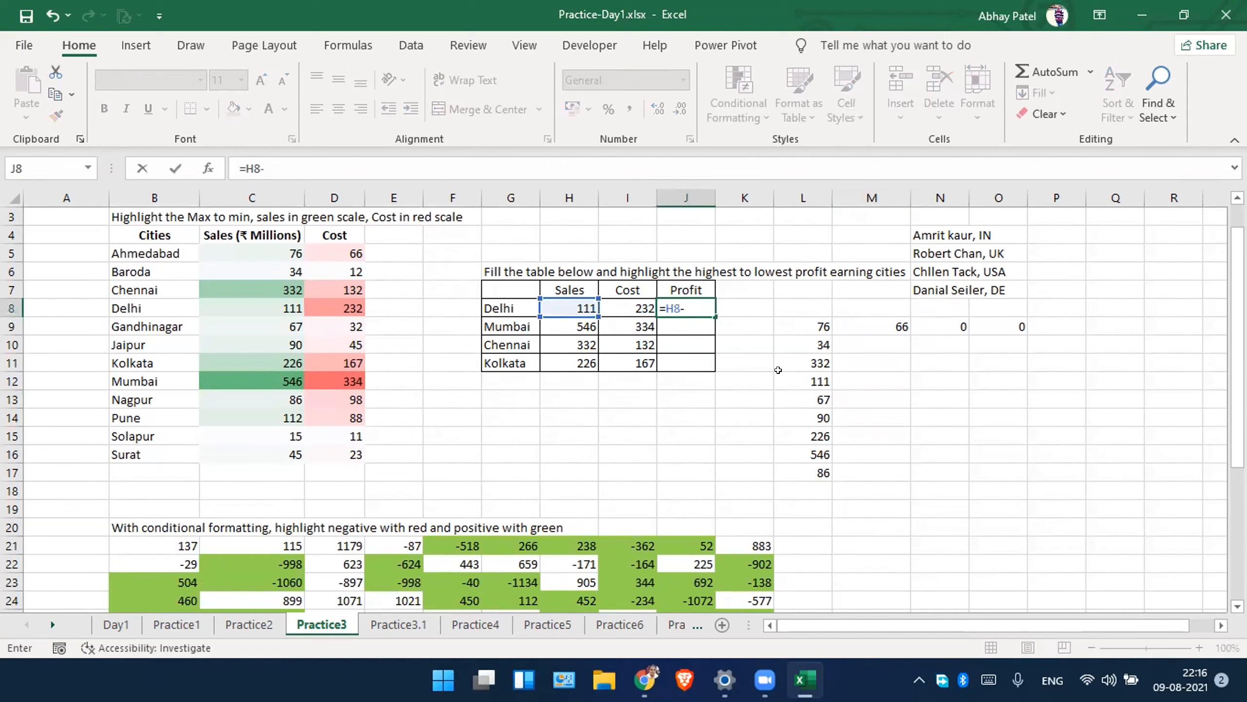
key("Left")
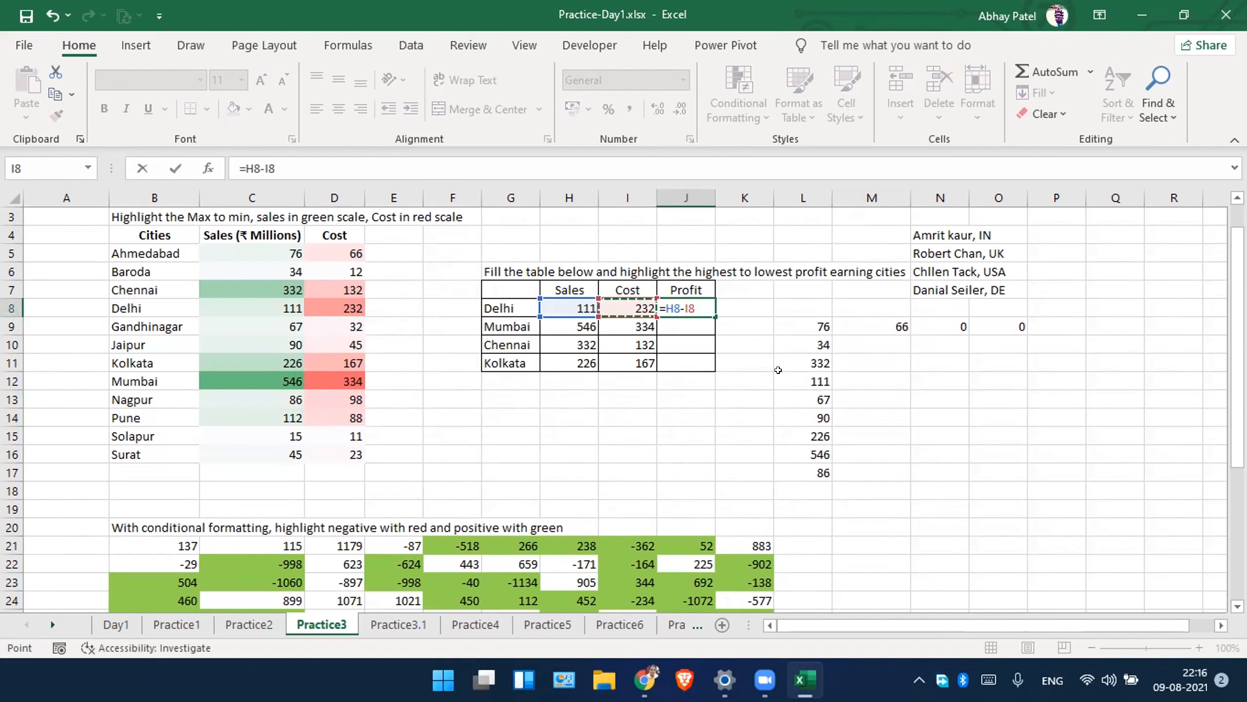
key("BackSpace")
type("8")
key("Return")
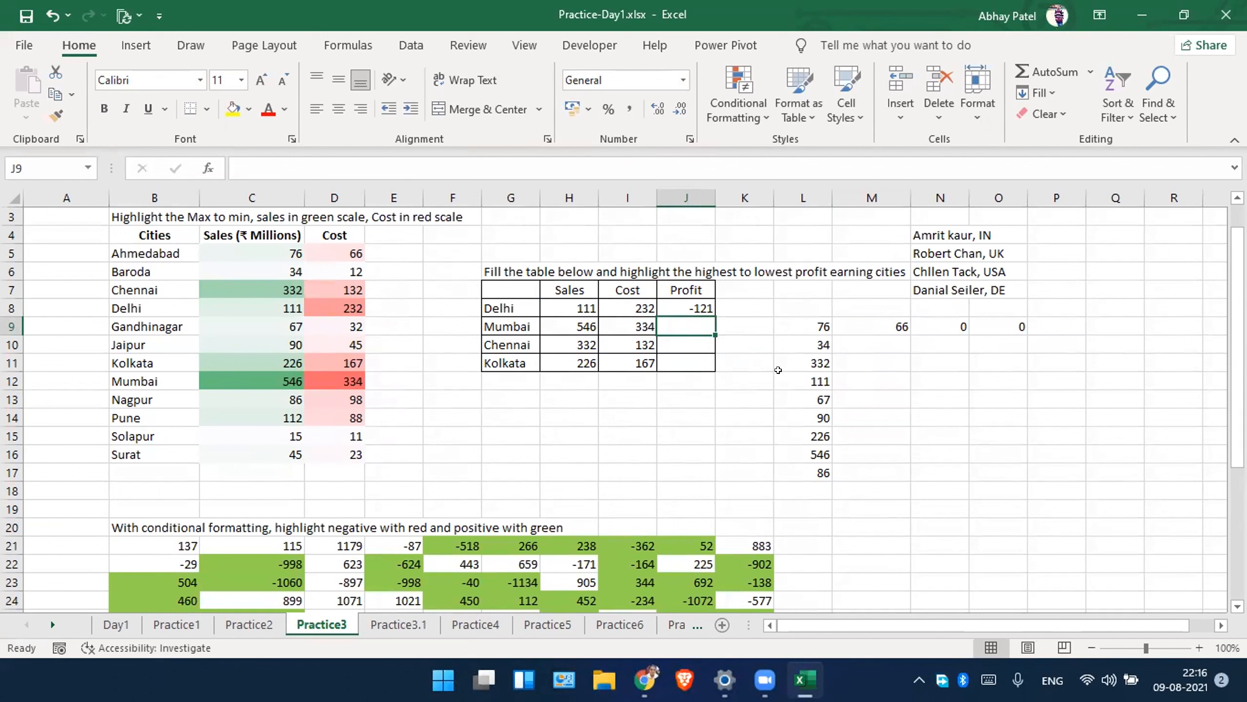
Fill the profit formula from J8 down through J11 for Mumbai, Chennai and Kolkata.
key("Up")
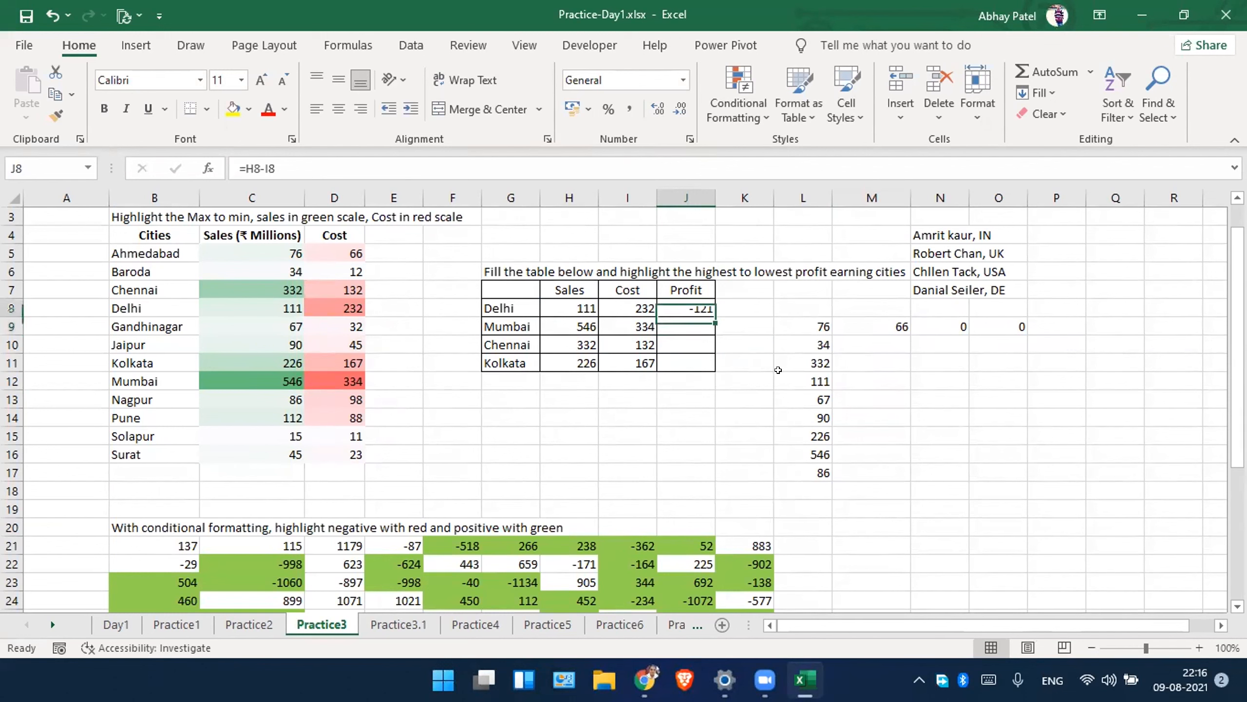
key("shift+Down")
key("shift+Down")
key("shift+Down")
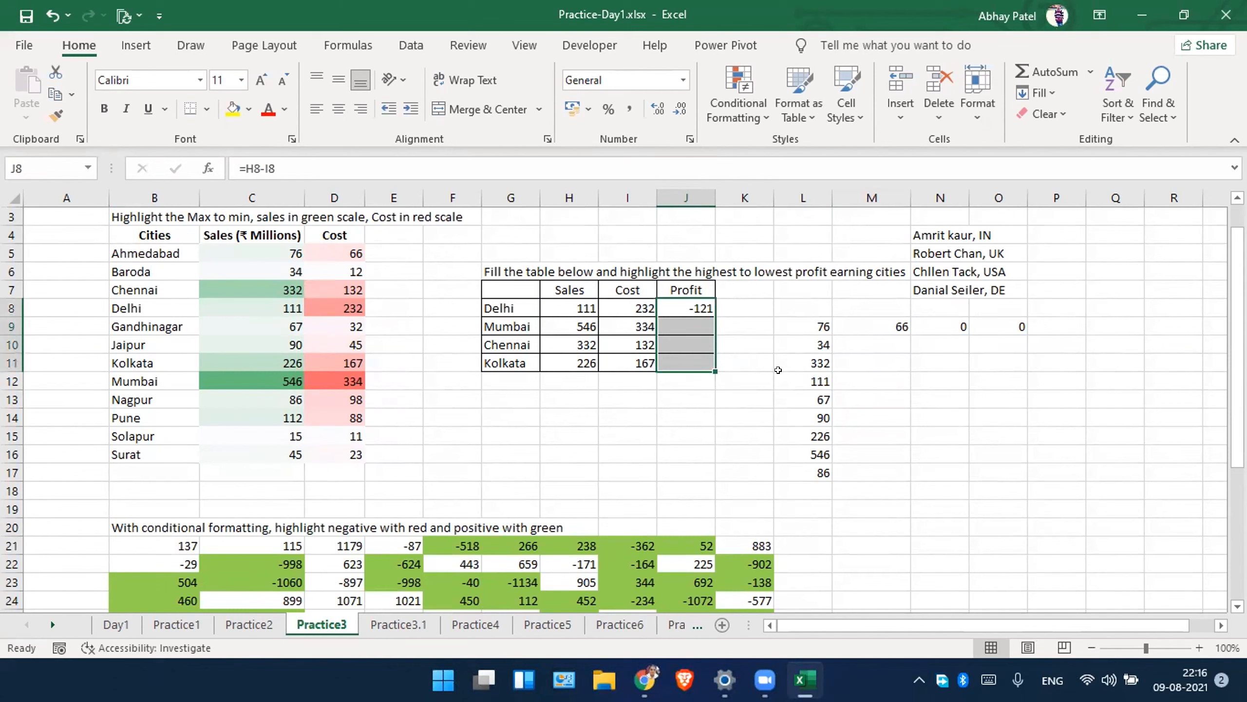
key("ctrl+d")
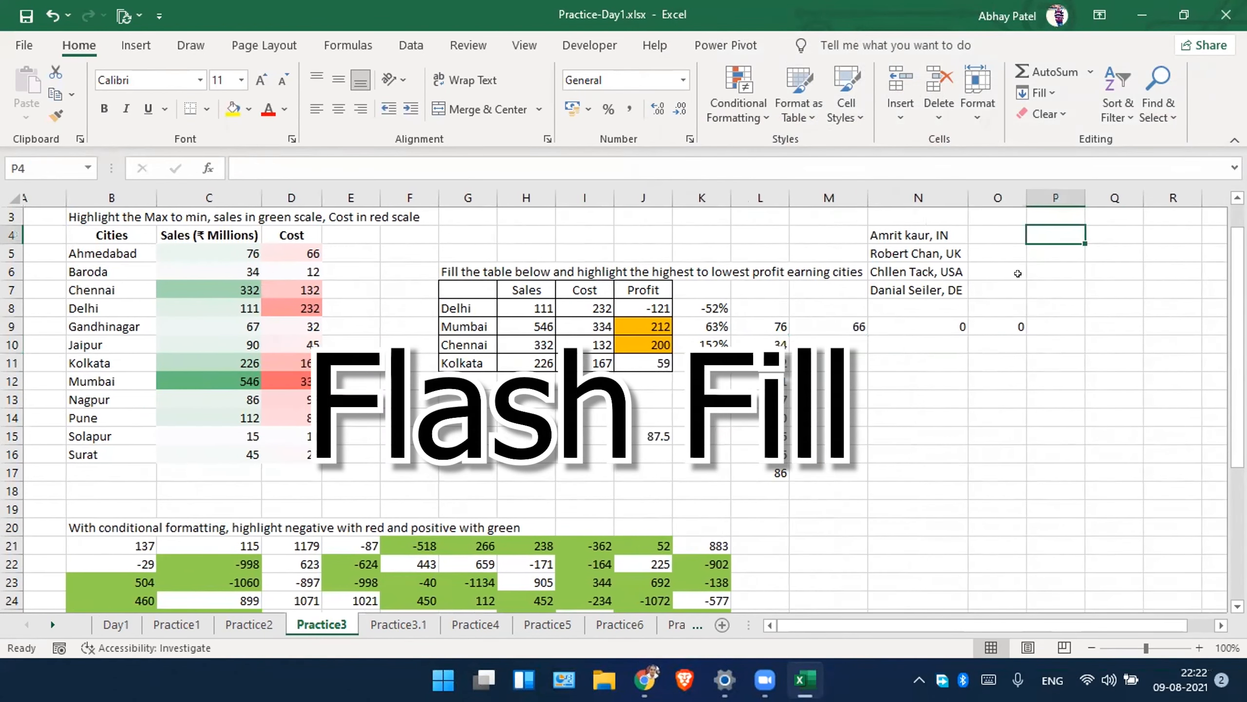
Clear the contents of the leftover reference cells M9:O10.
scroll(1018, 273, "right", 1)
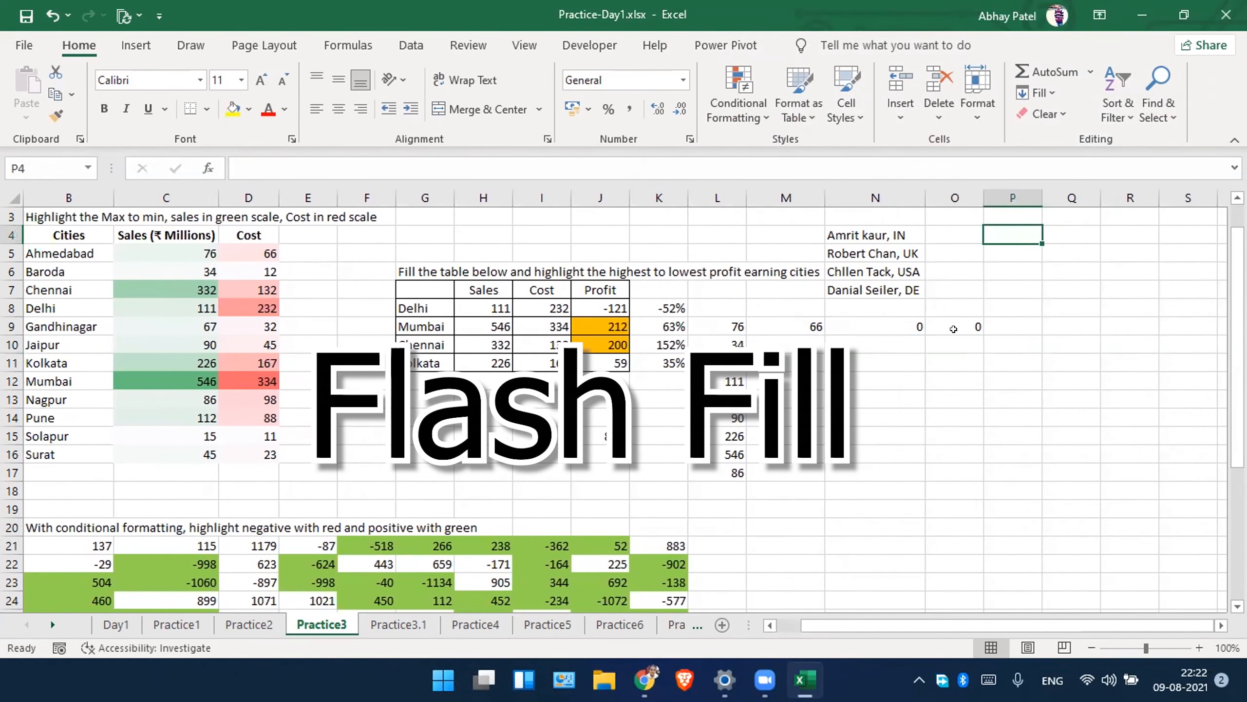
left_click_drag(955, 344, 798, 327)
key("Delete")
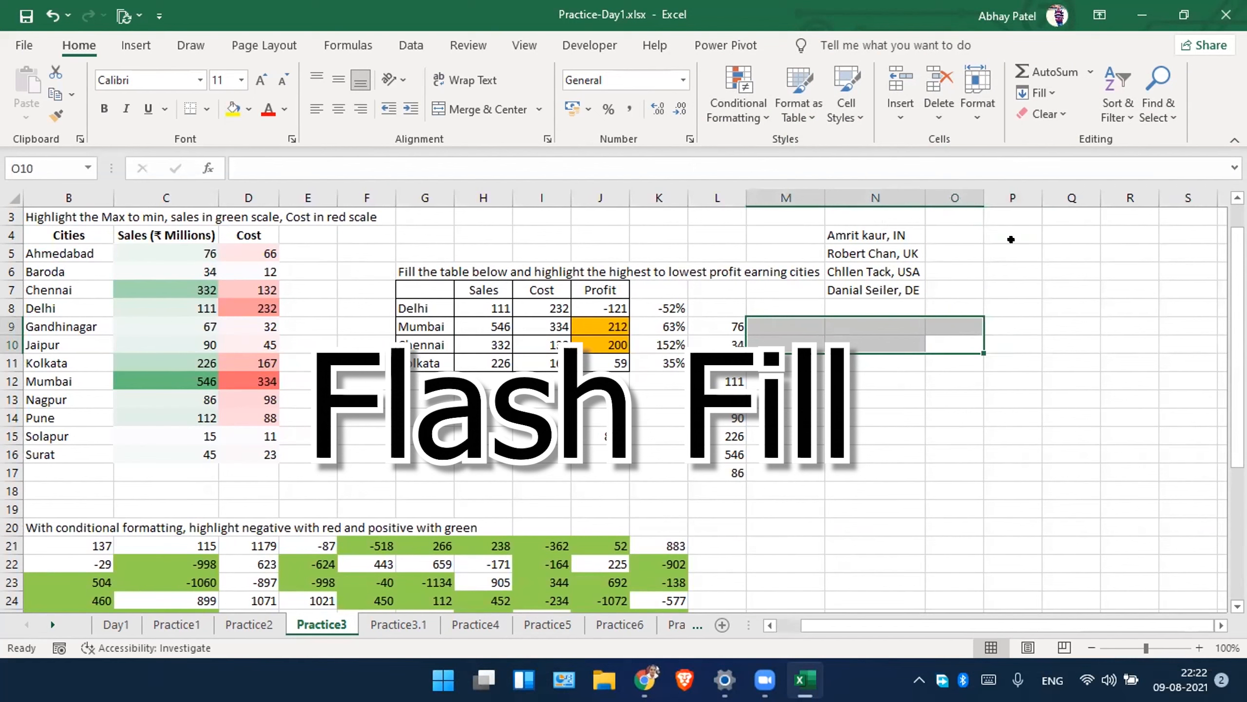
Enter the country code IN in O4 beside the first name-and-country entry as a Flash Fill example.
left_click(954, 232)
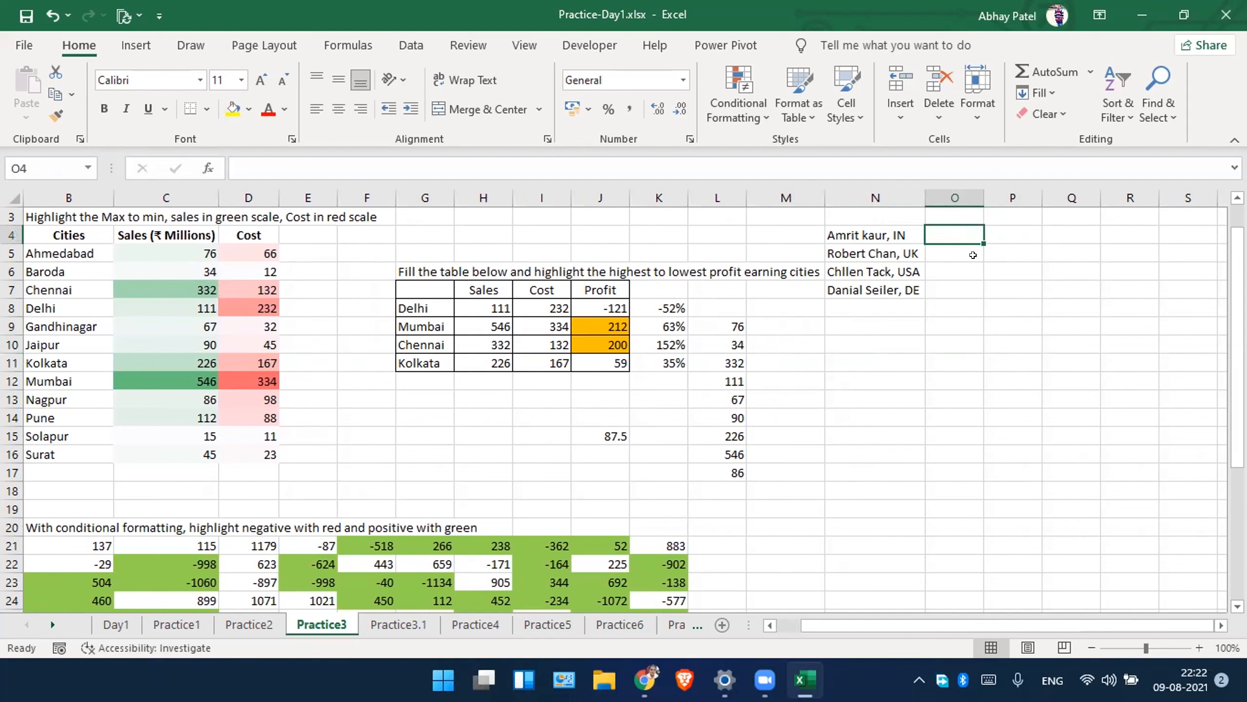
type("IN")
key("Return")
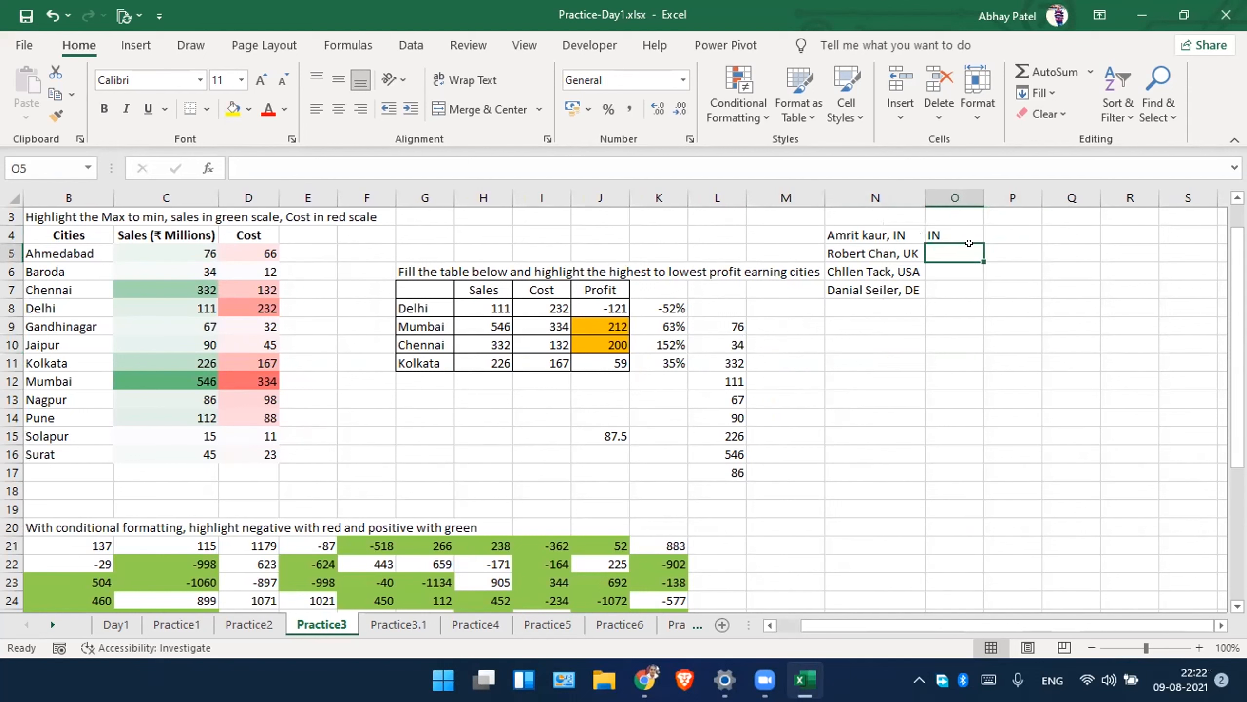
Use Flash Fill on O4:O7 to extract the remaining country codes from the name entries in column N.
left_click(943, 230)
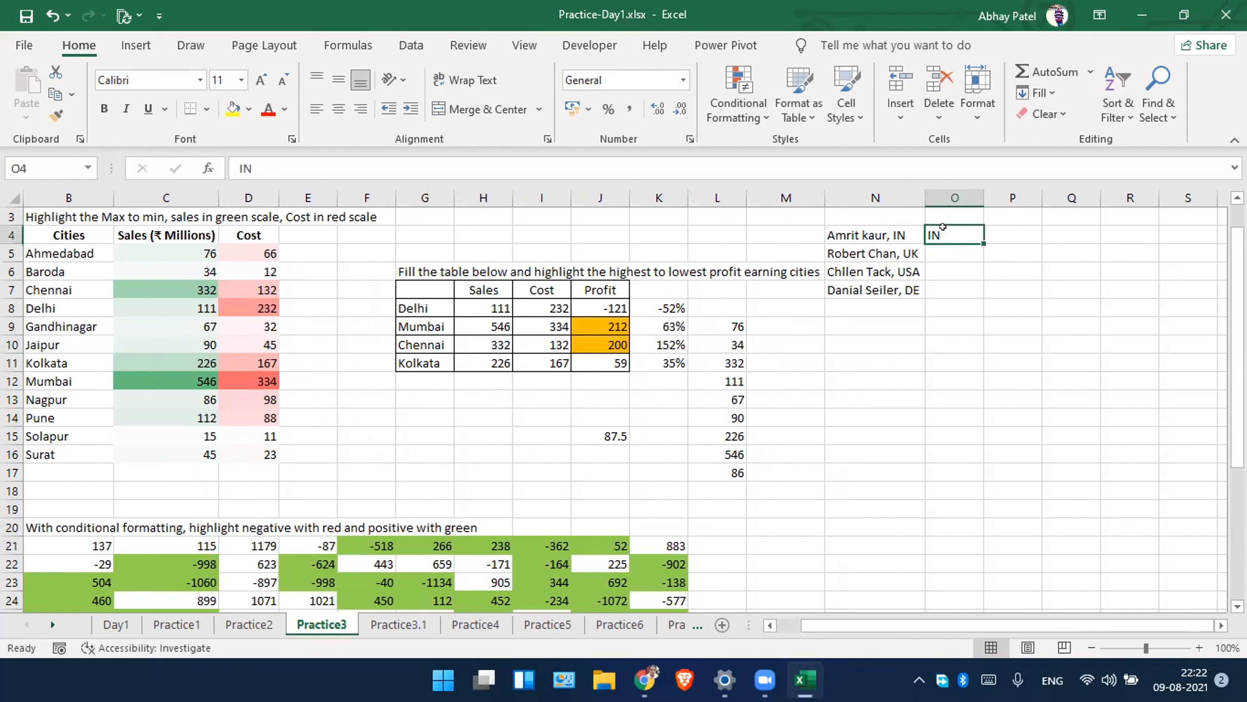
double_click(983, 243)
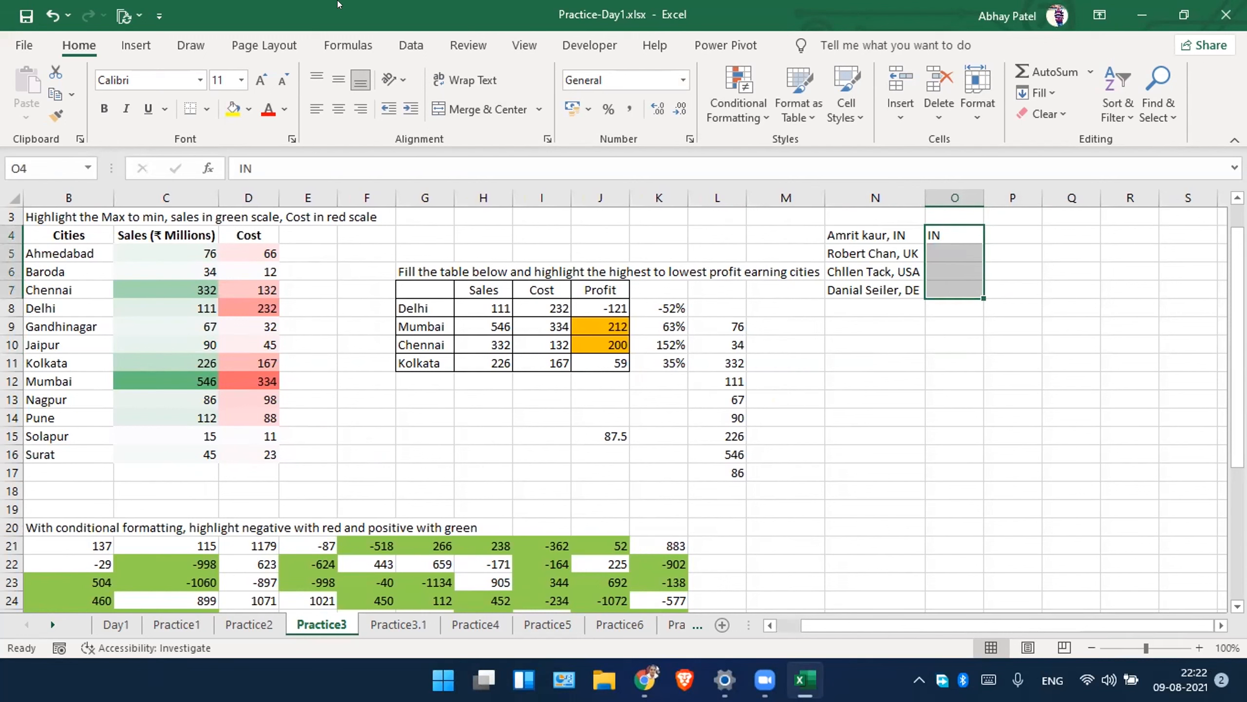
left_click(426, 48)
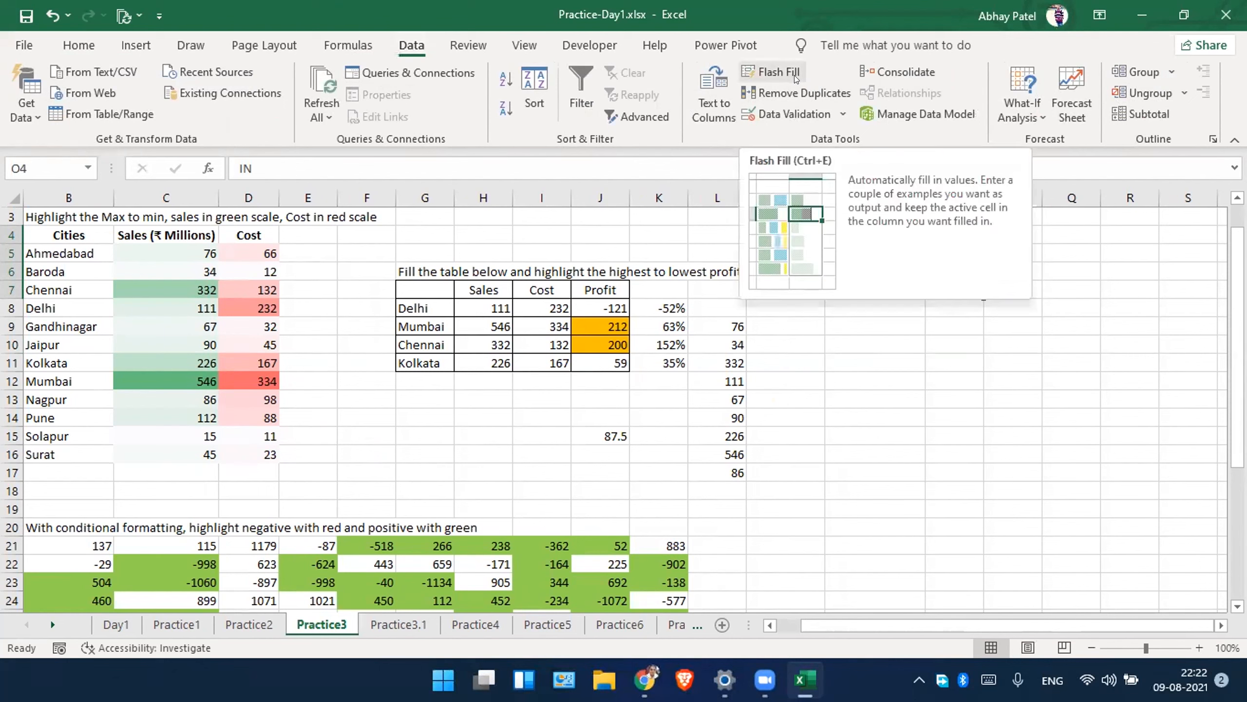
key("ctrl")
key("ctrl")
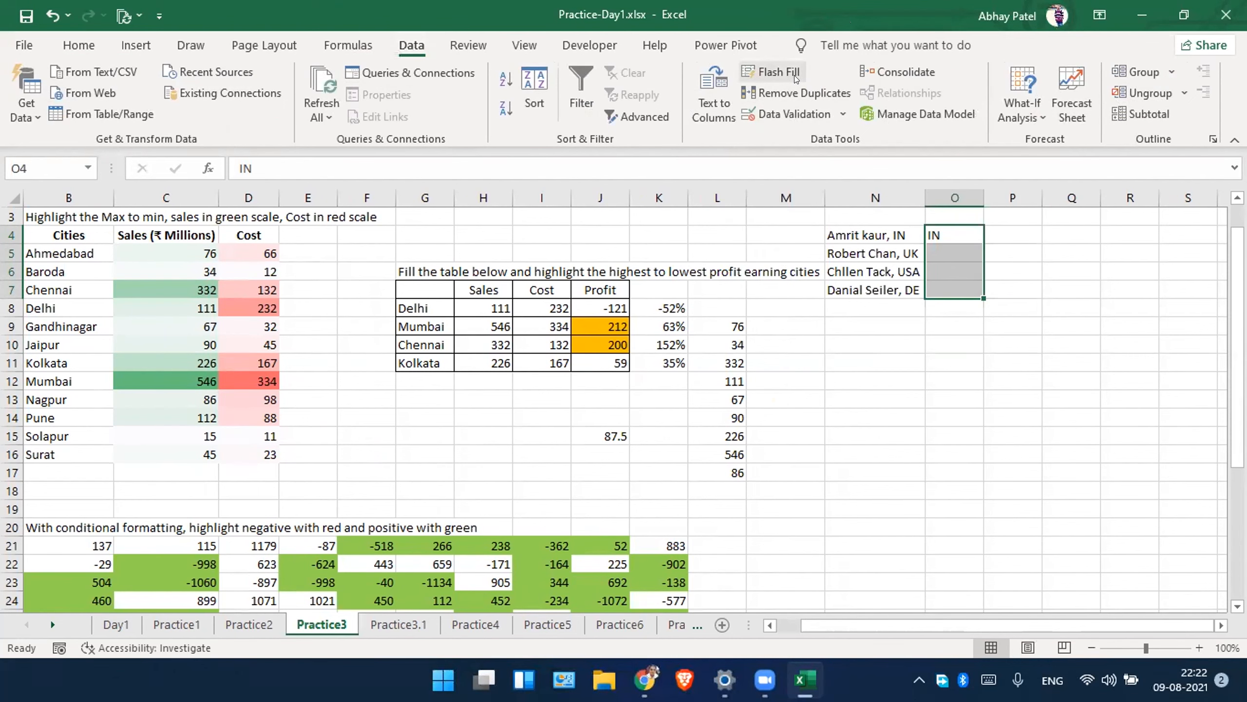
left_click(794, 75)
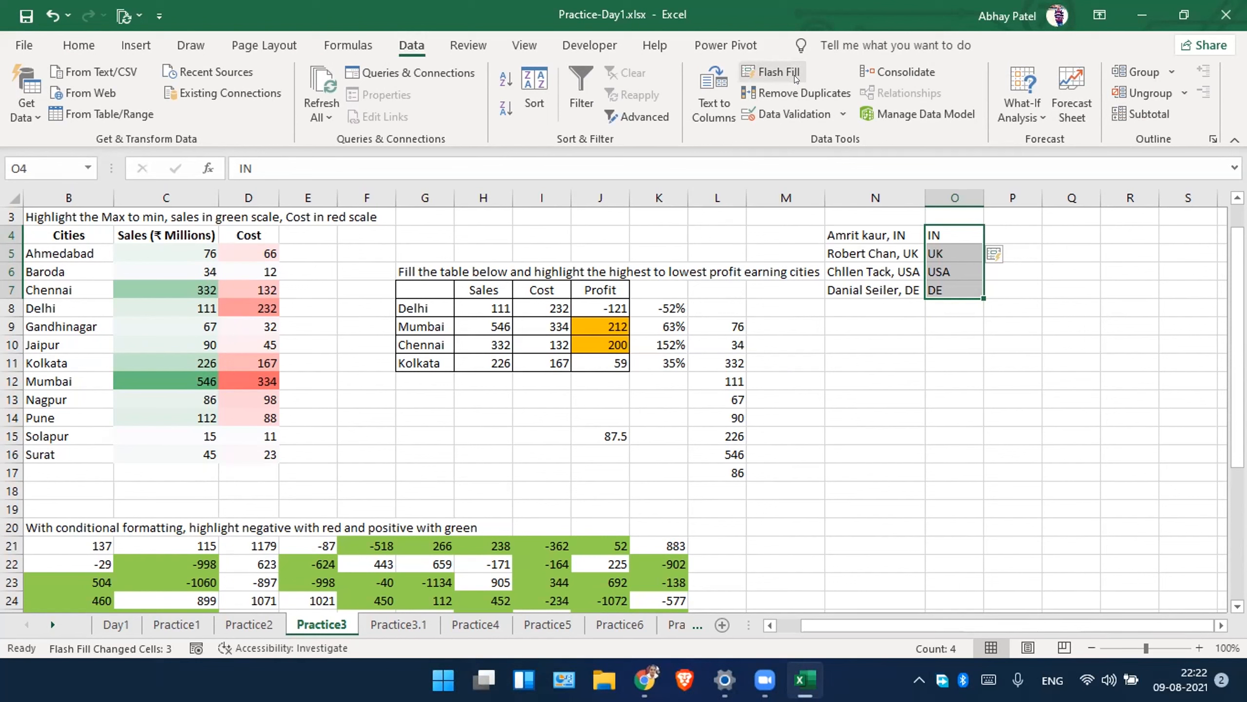
left_click(1065, 306)
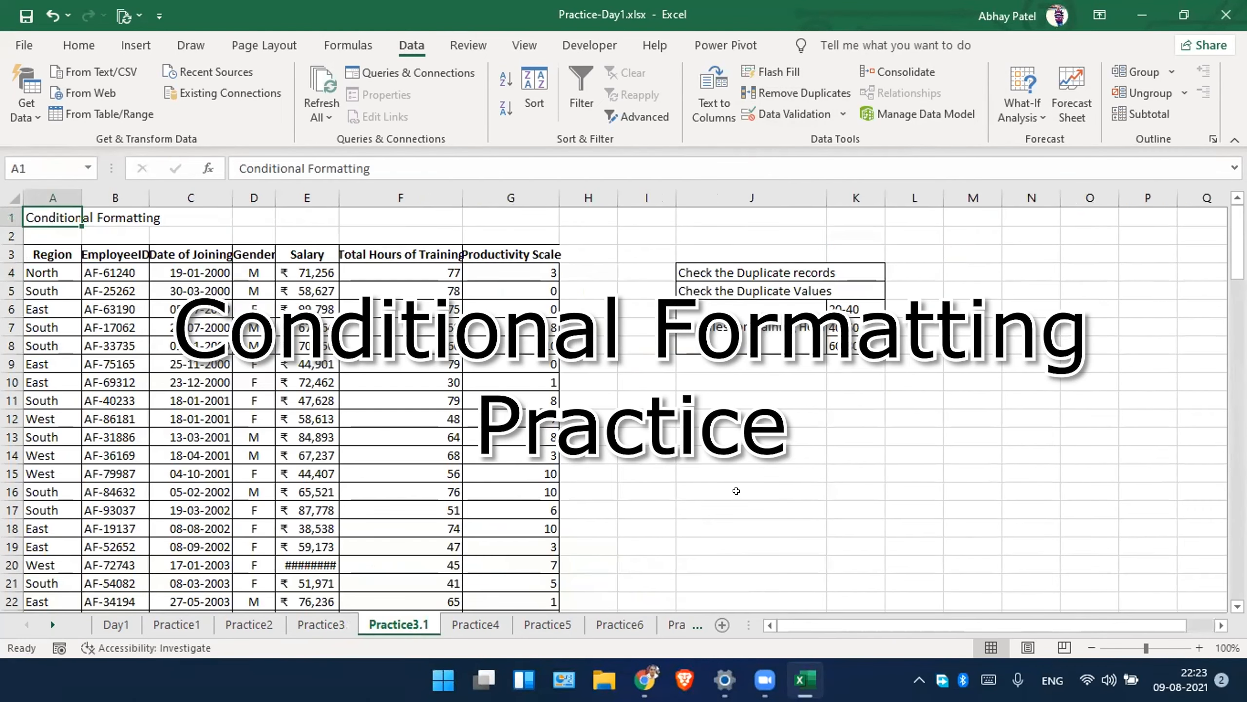
Autofit the Total Hours of Training column on the Practice3.1 sheet.
left_click(620, 394)
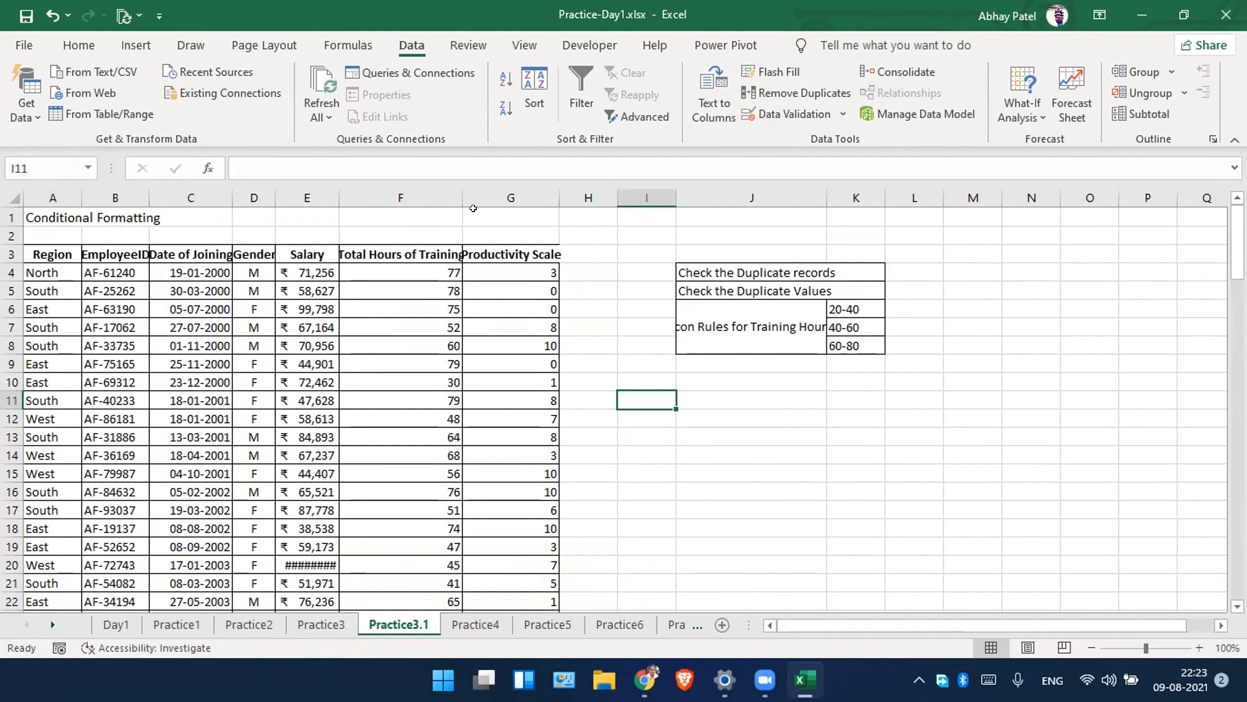
double_click(460, 196)
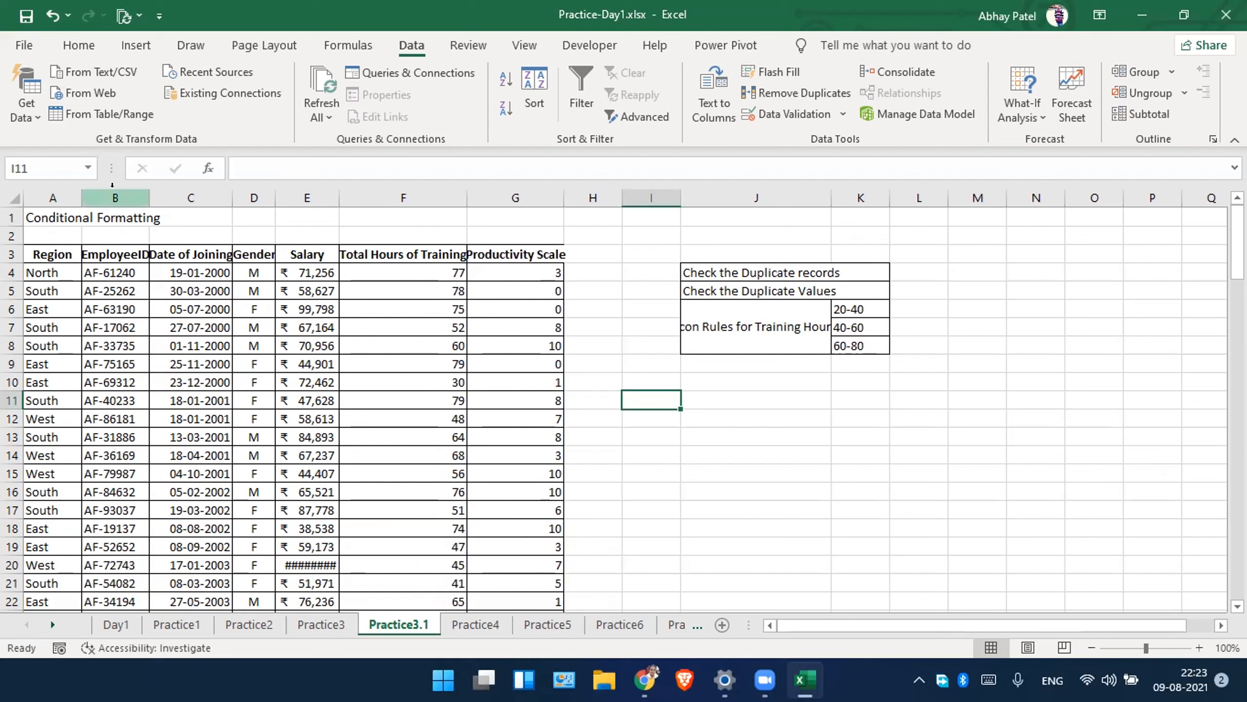
left_click(112, 194)
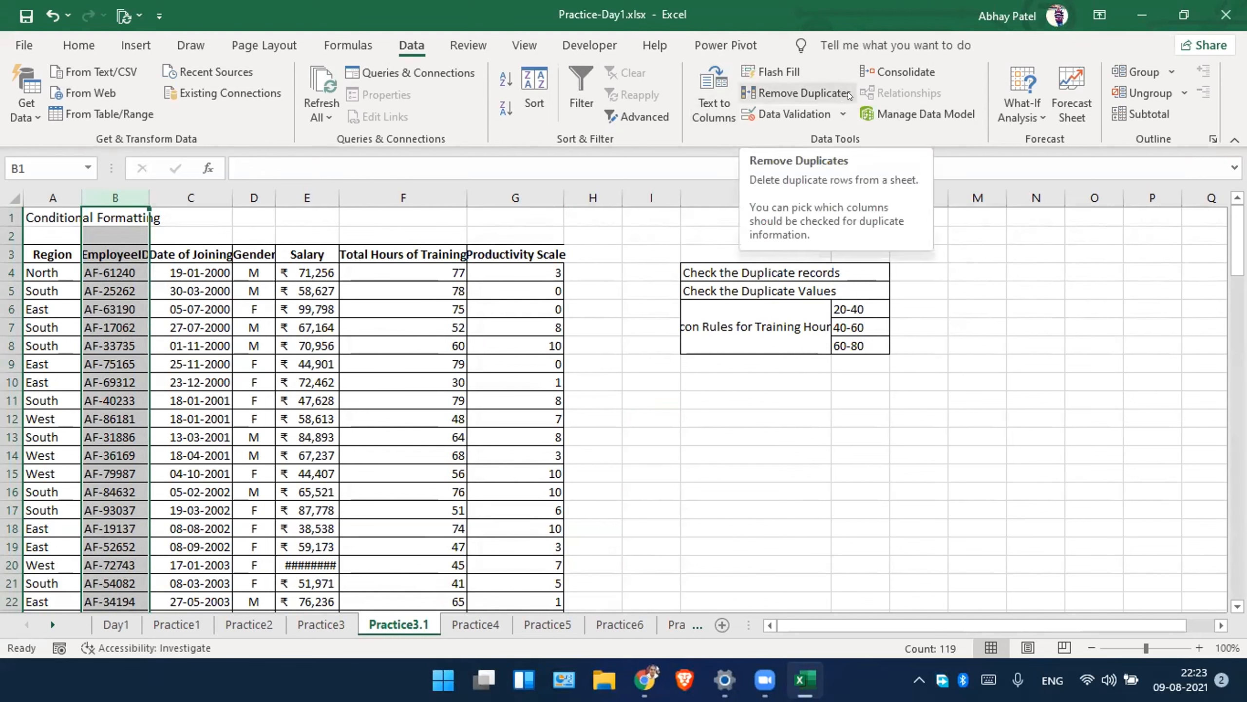
left_click(100, 48)
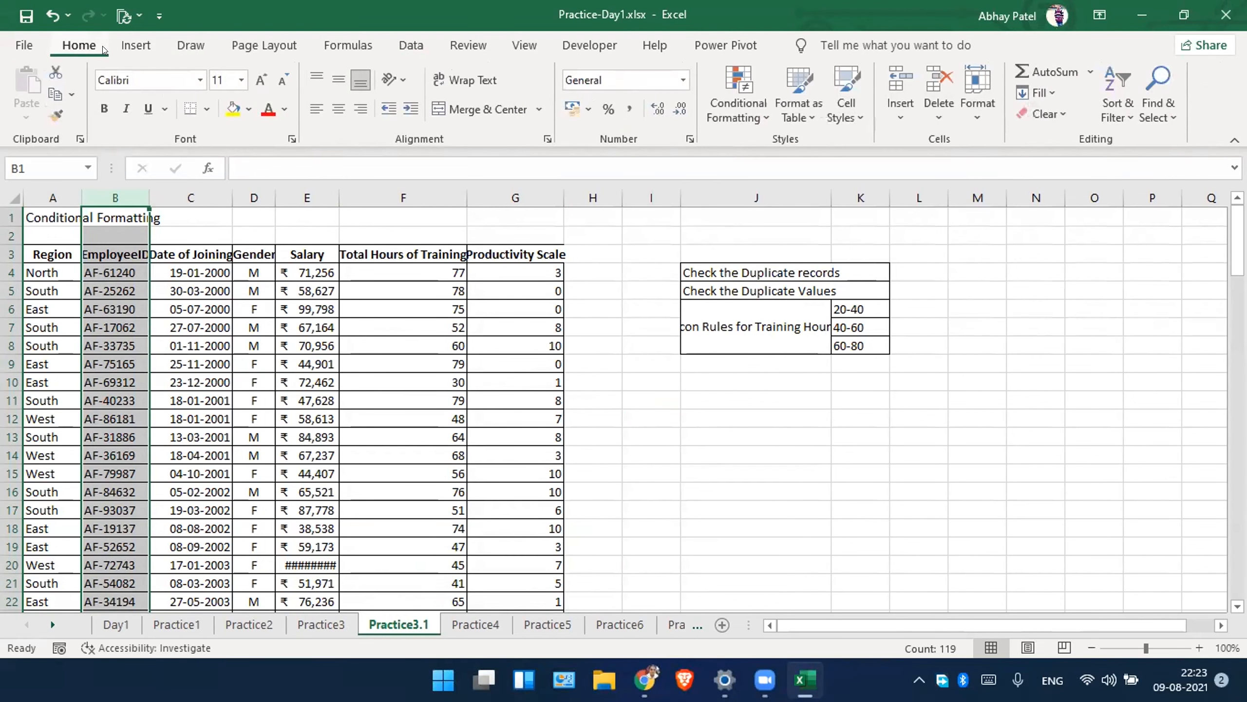
left_click(761, 103)
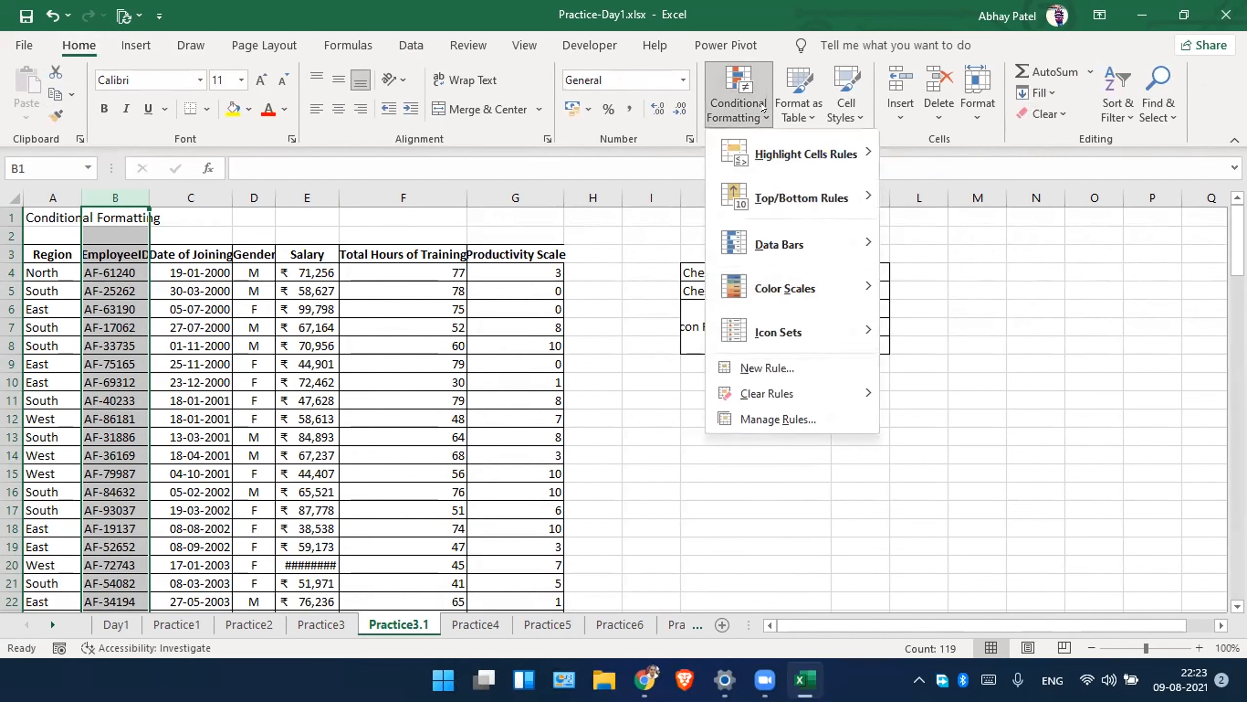
mouse_move(776, 154)
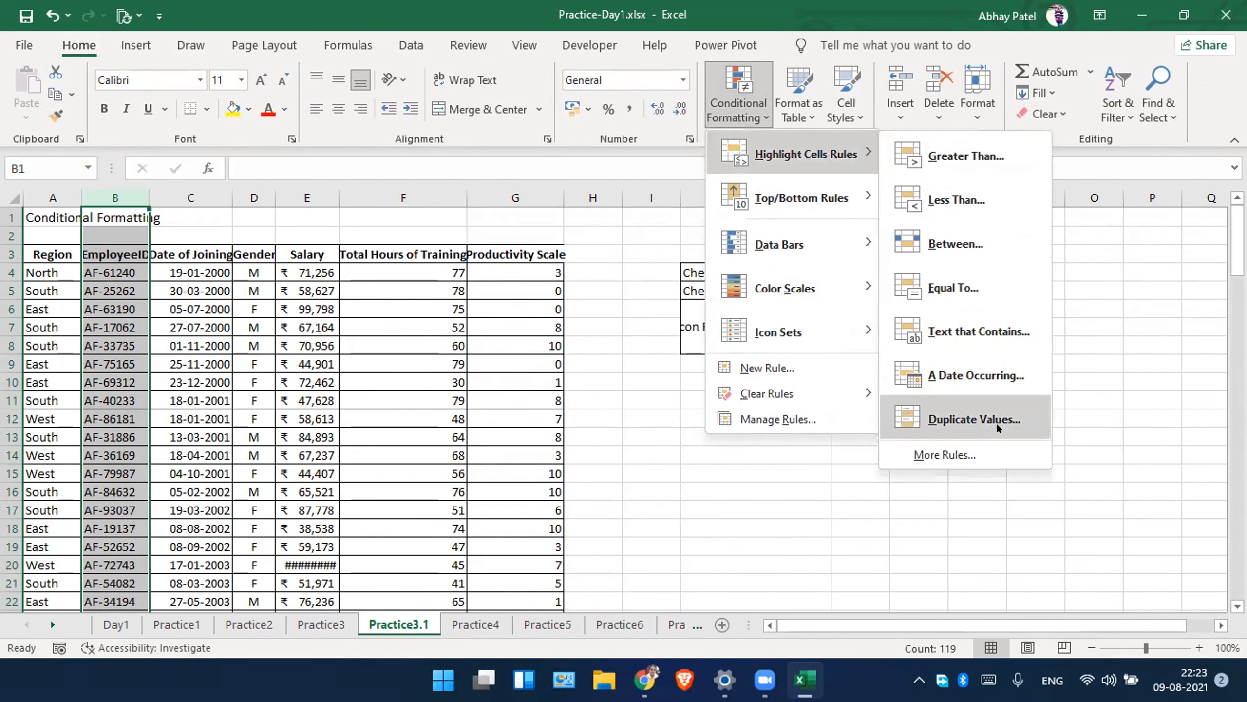
left_click(1023, 428)
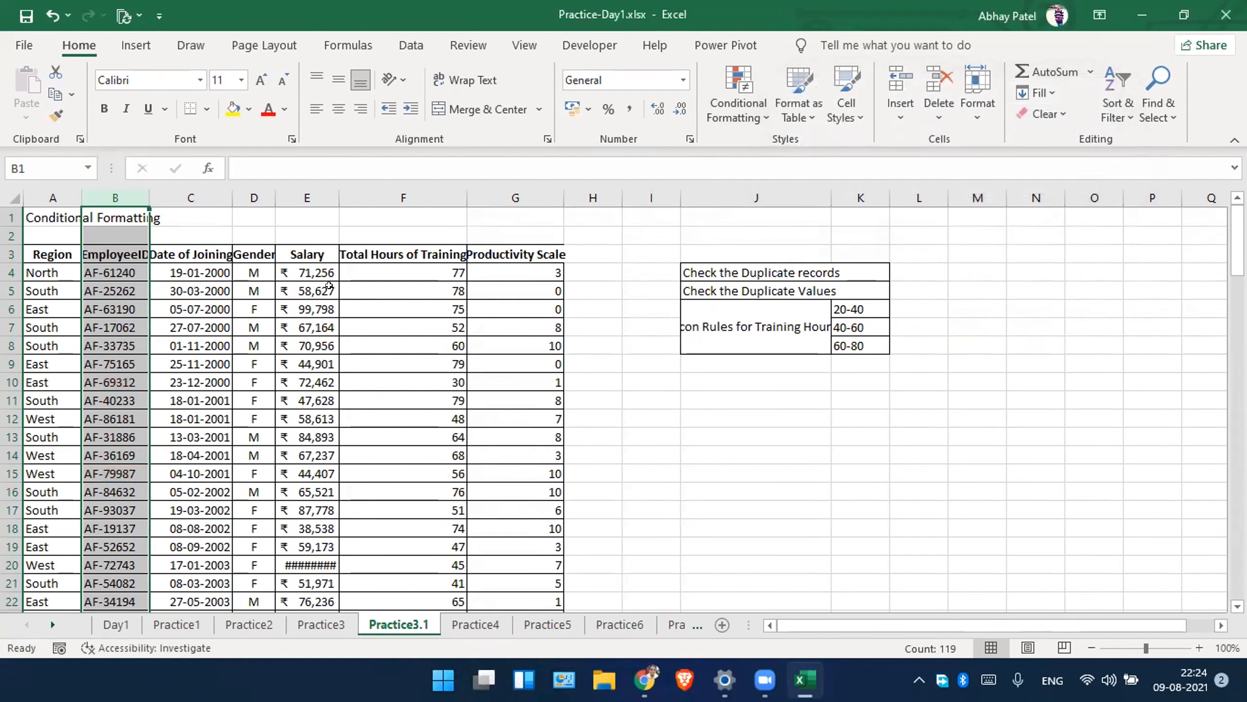
Highlight duplicate values across the employee table A3:G121 with Light Red Fill with Dark Red Text, and check the marked rows.
left_click(47, 253)
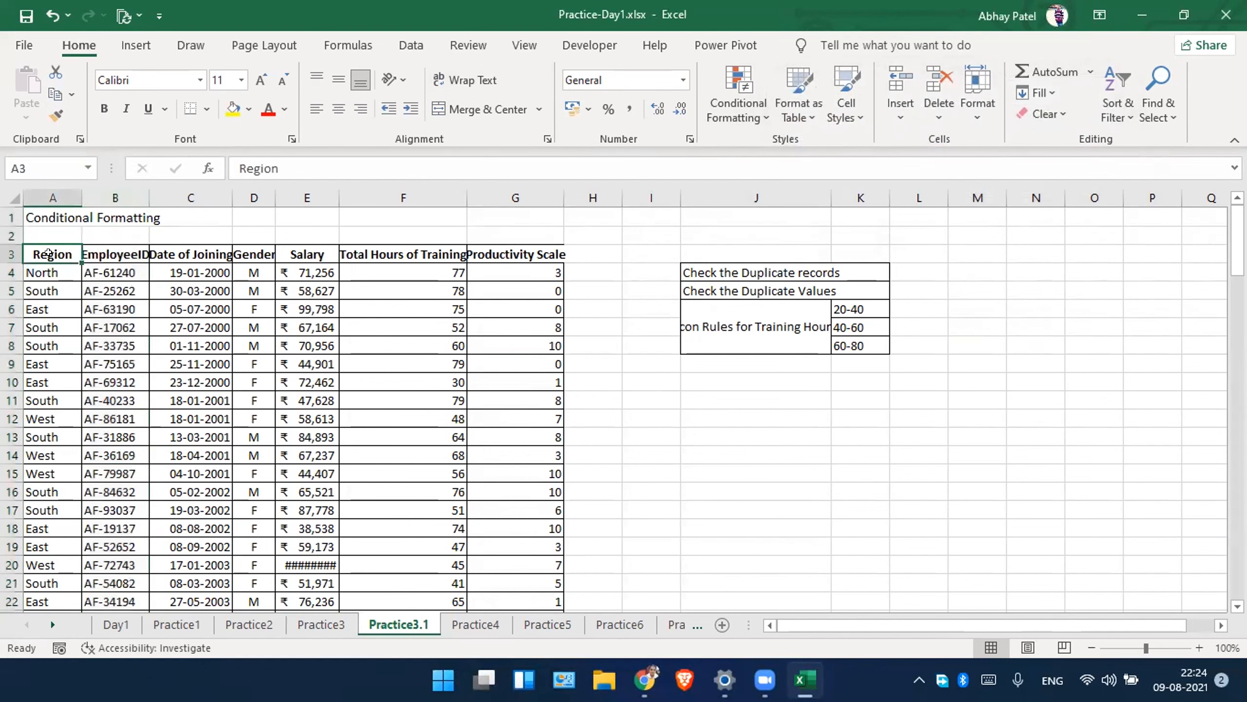
key("ctrl+shift+Down")
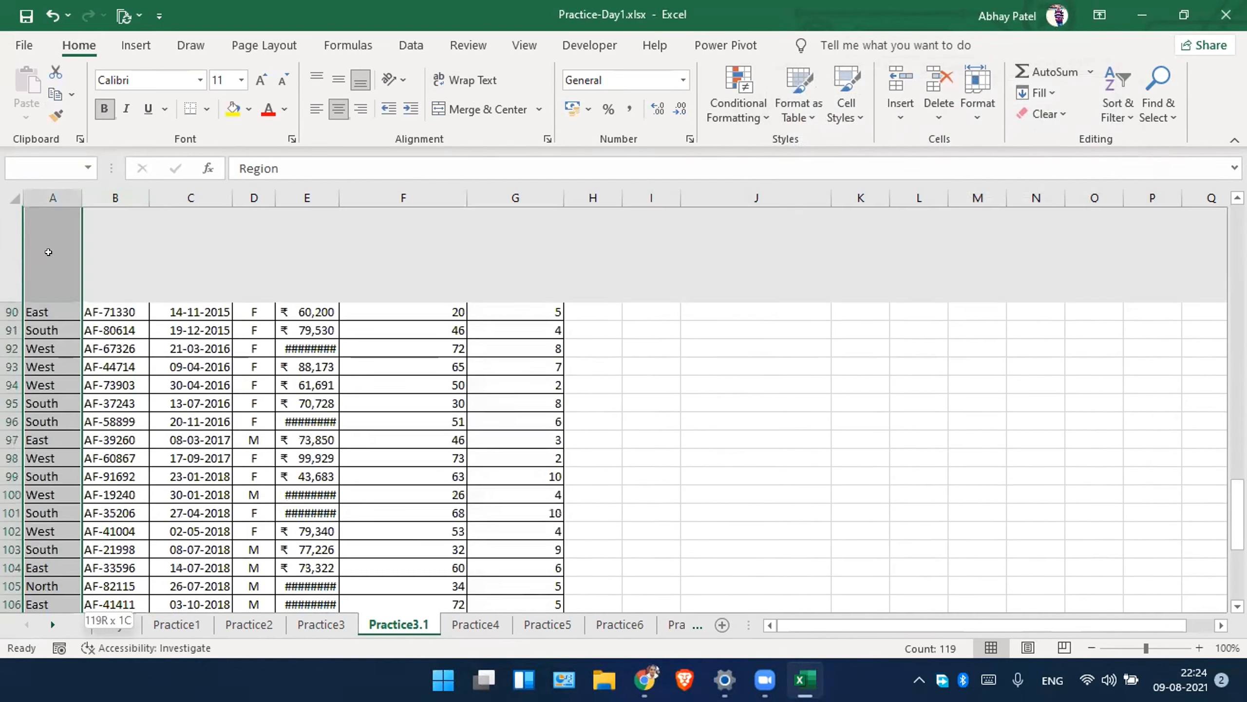
scroll(109, 361, "down", 2)
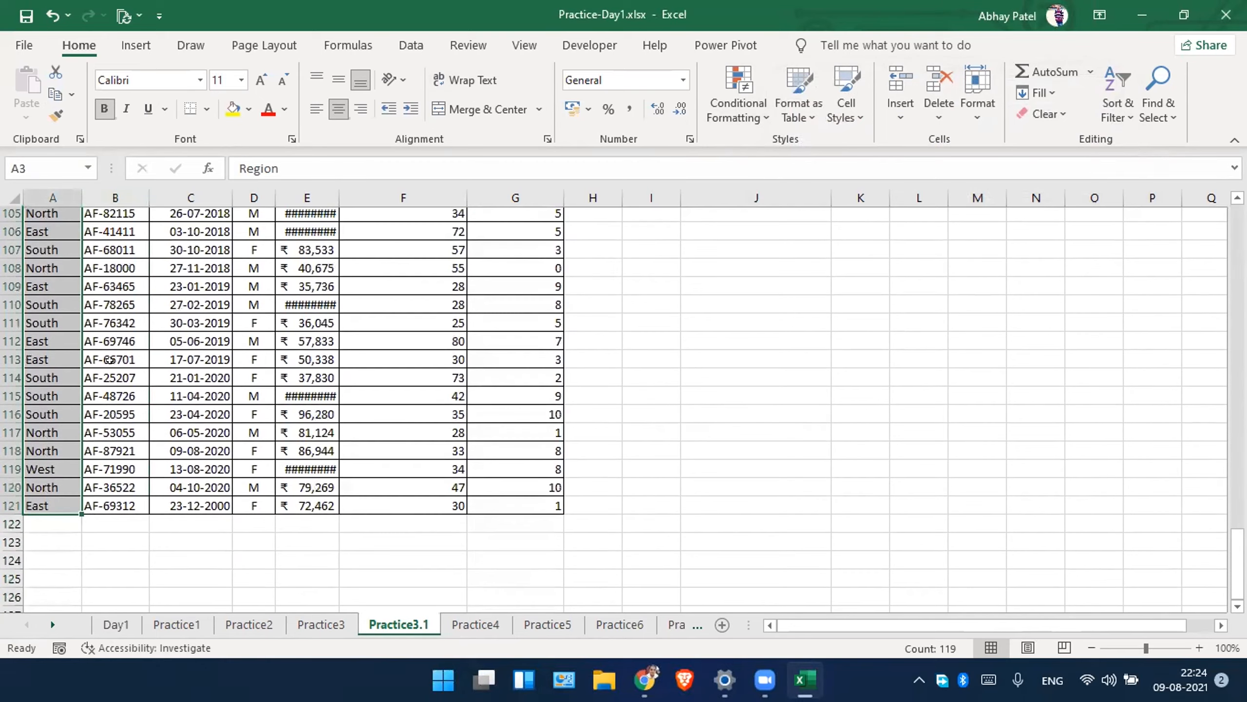
scroll(109, 361, "up", 1)
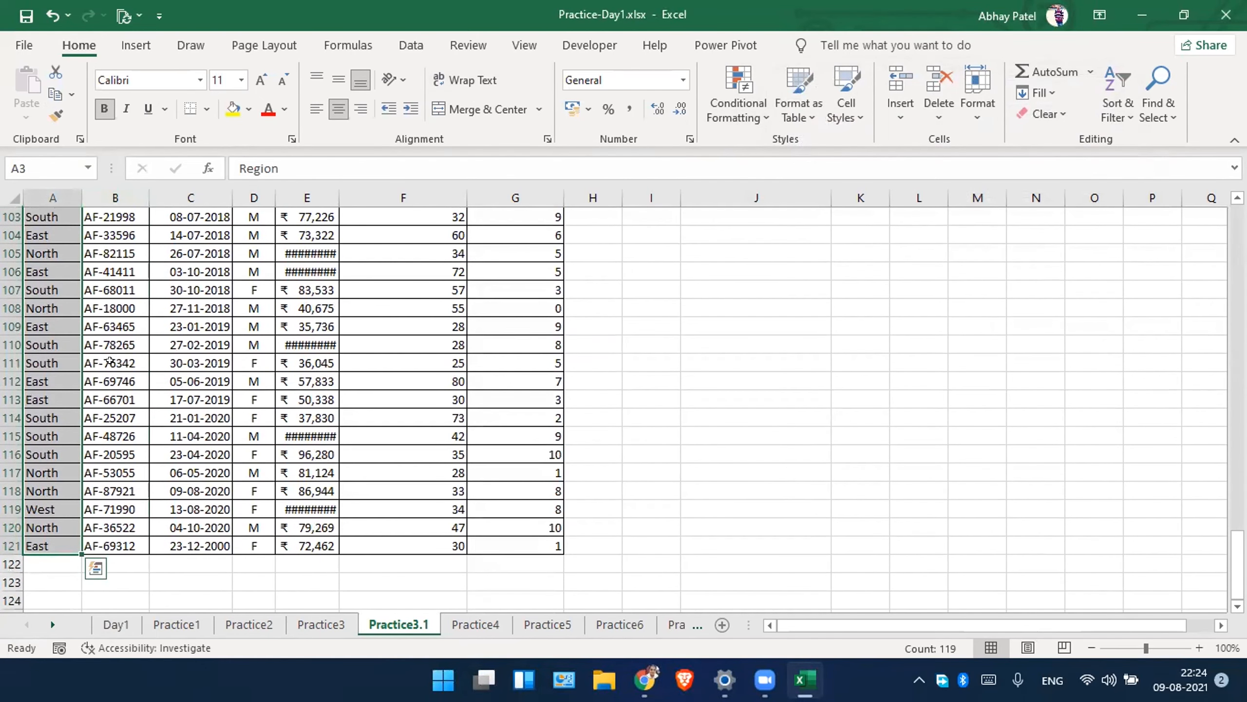
key("ctrl+shift+Right")
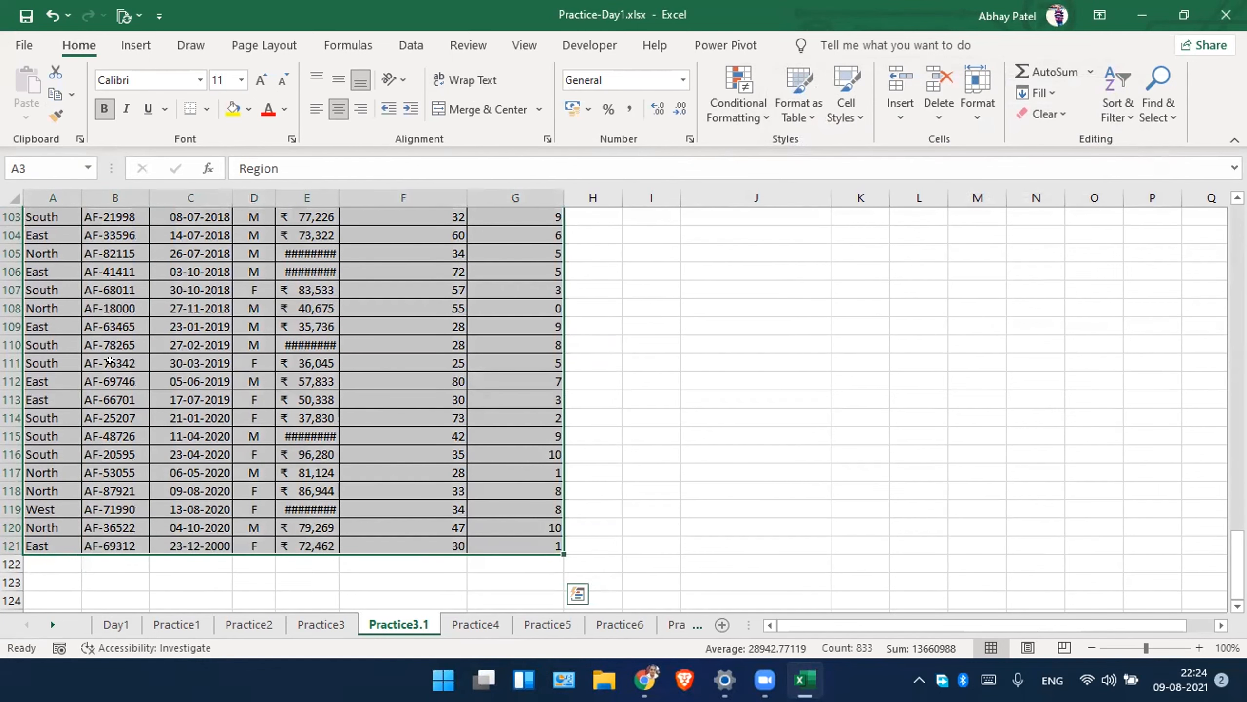
left_click(719, 109)
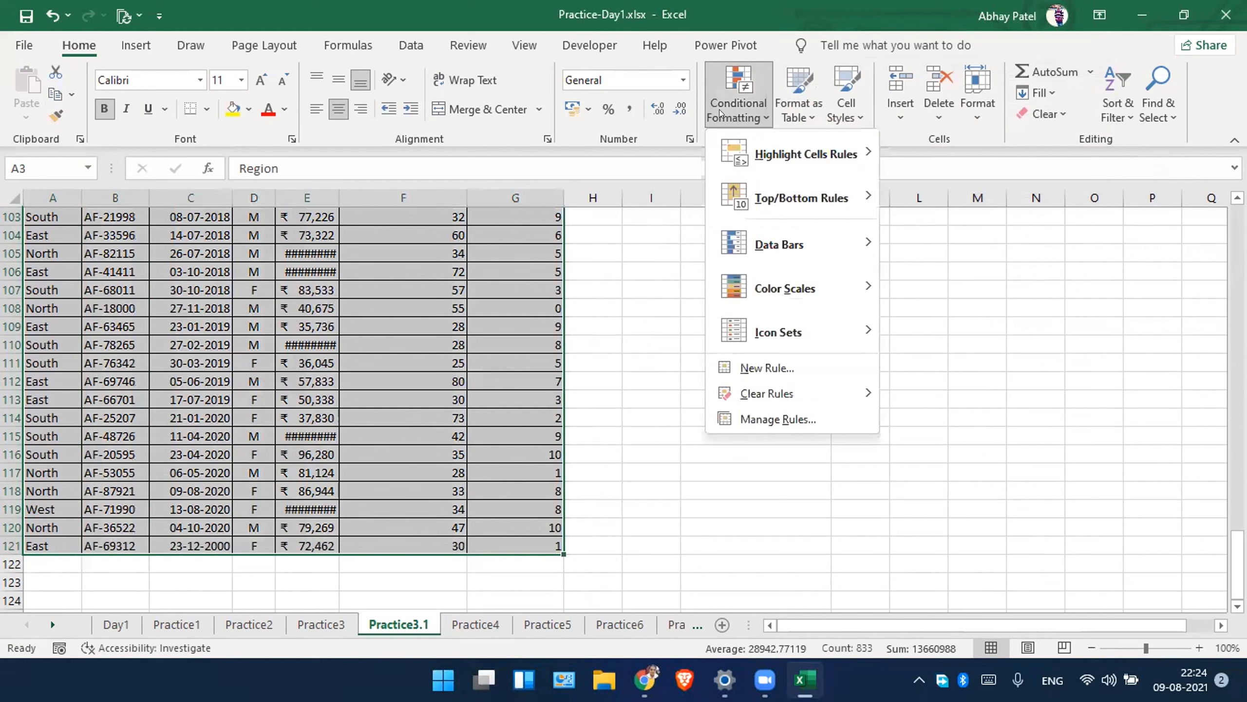
mouse_move(762, 153)
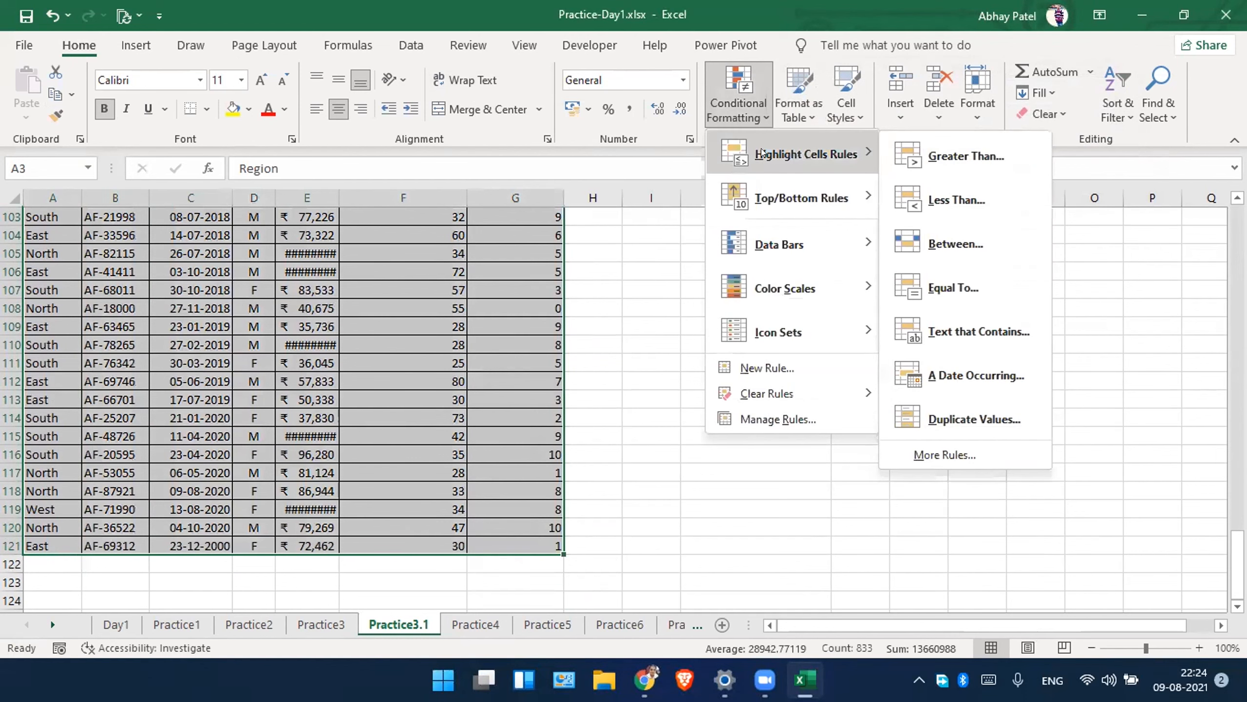
left_click(941, 416)
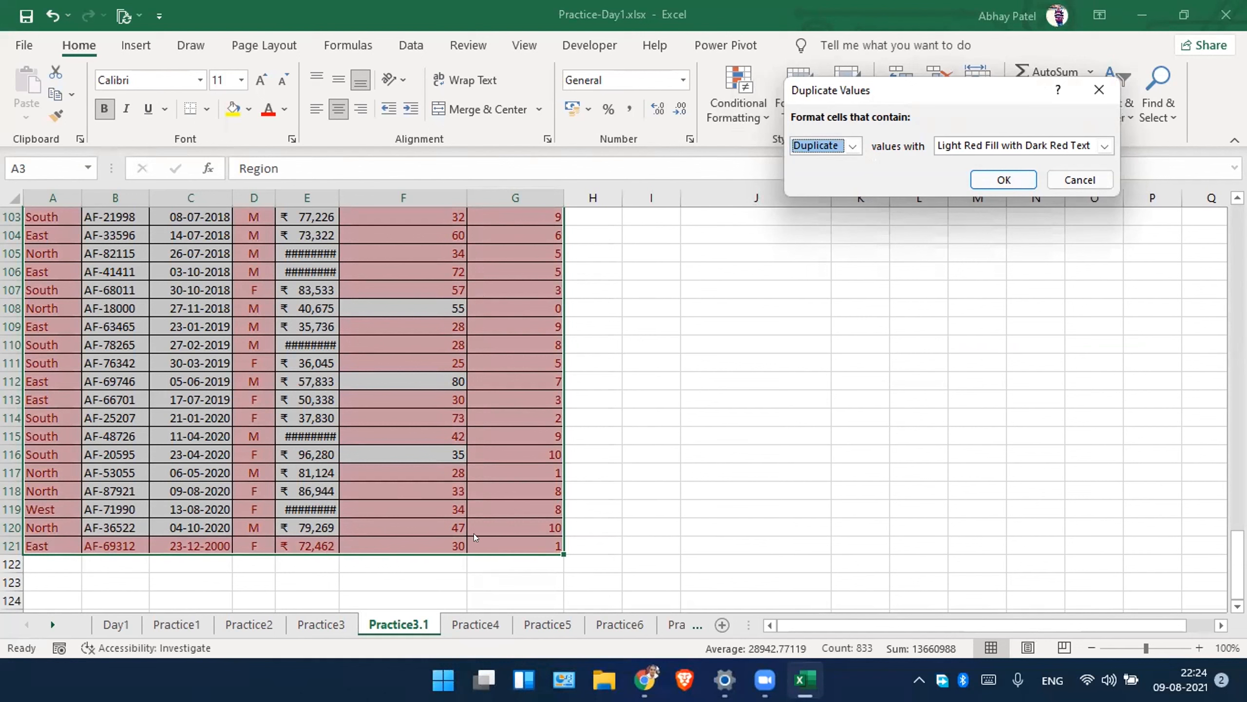
left_click(1002, 181)
scroll(445, 383, "up", 20)
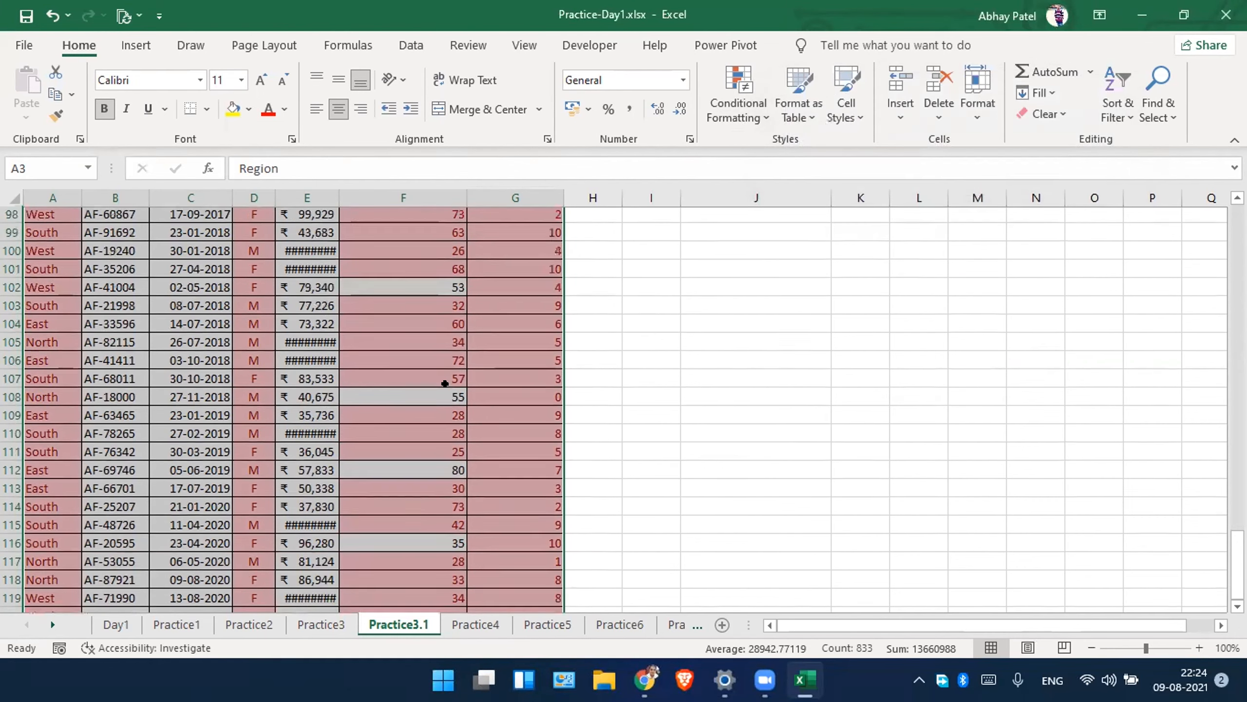
scroll(444, 384, "up", 10)
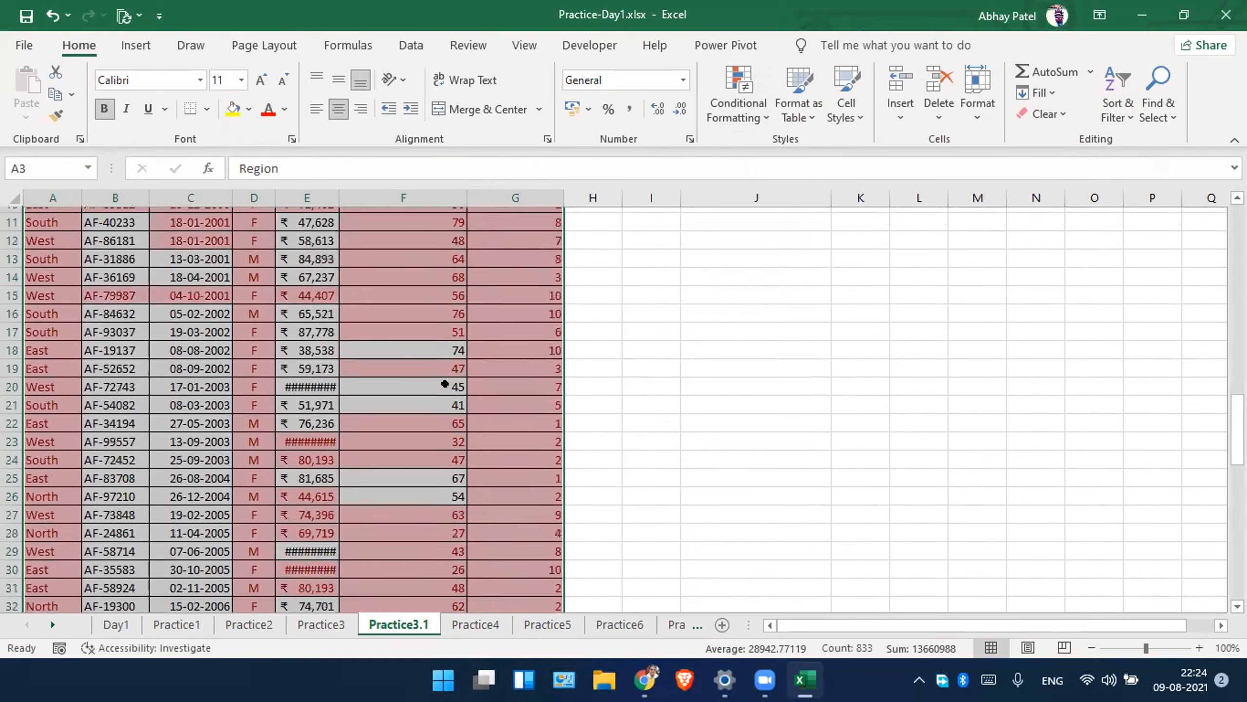
left_click(51, 370)
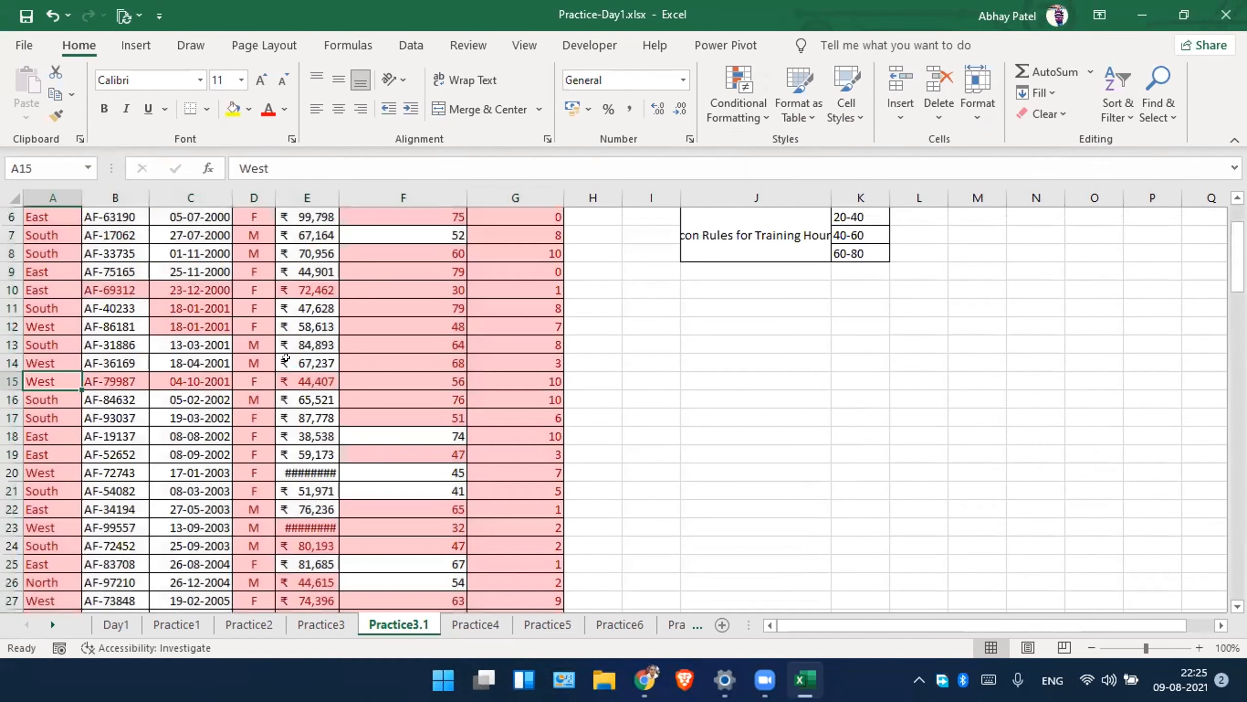
scroll(54, 374, "up", 2)
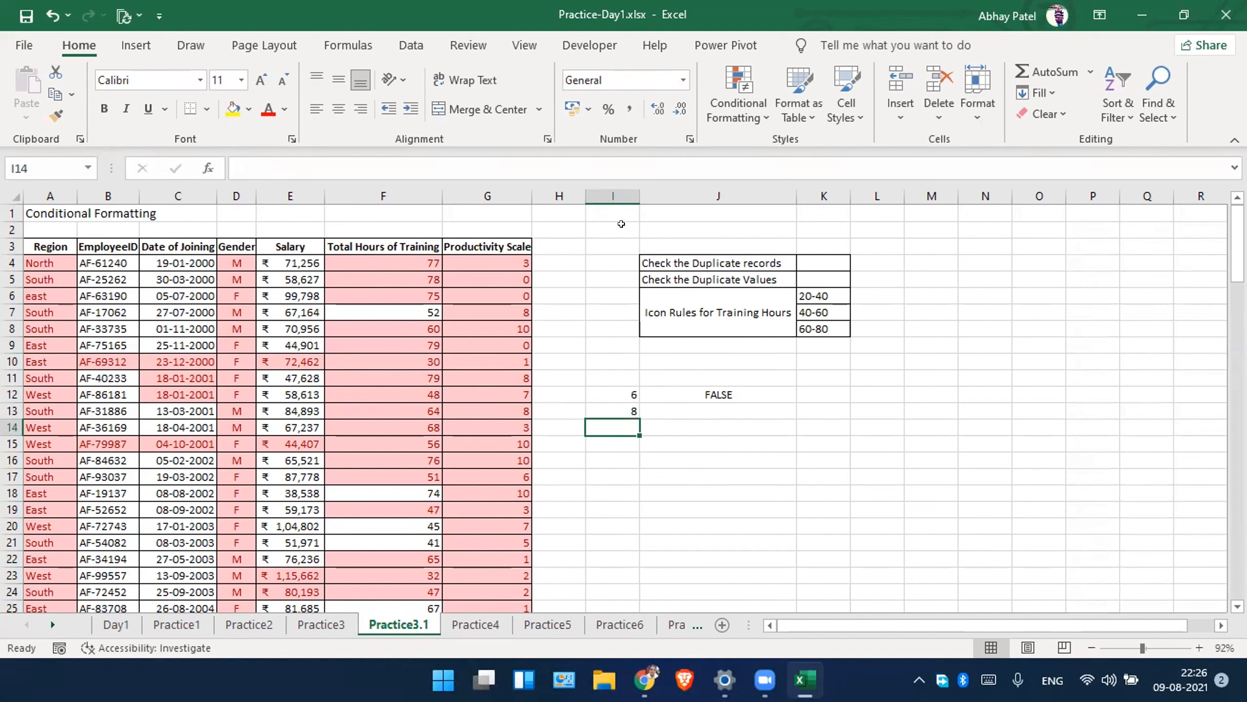
Review the icon rules for training hours in J6:K8, and open the cell referencing exercise on the Practice4 sheet.
left_click(808, 298)
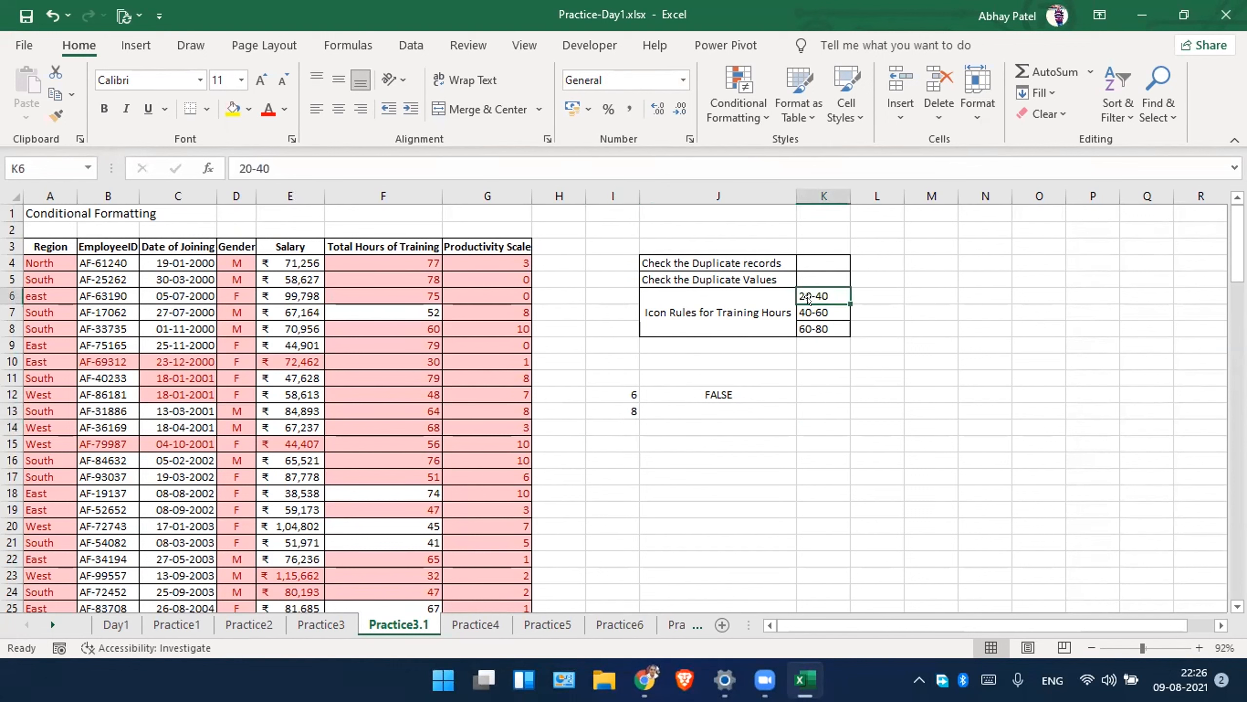
left_click_drag(707, 298, 812, 316)
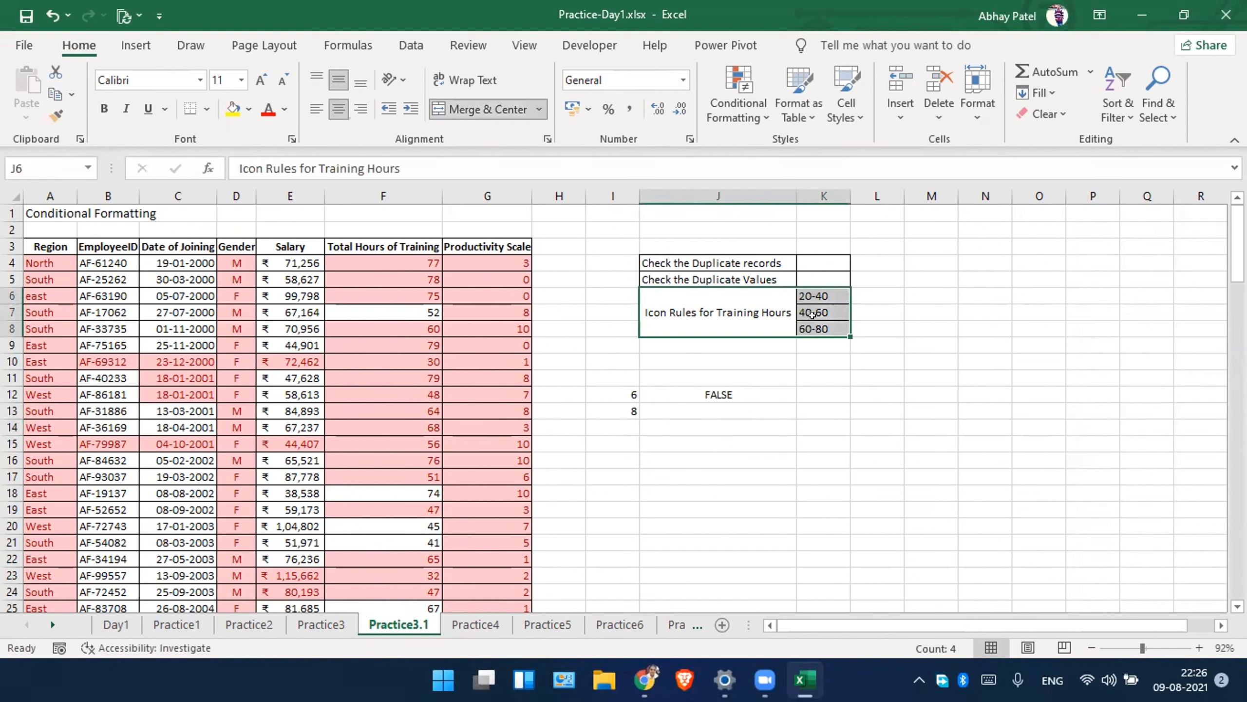
left_click(953, 344)
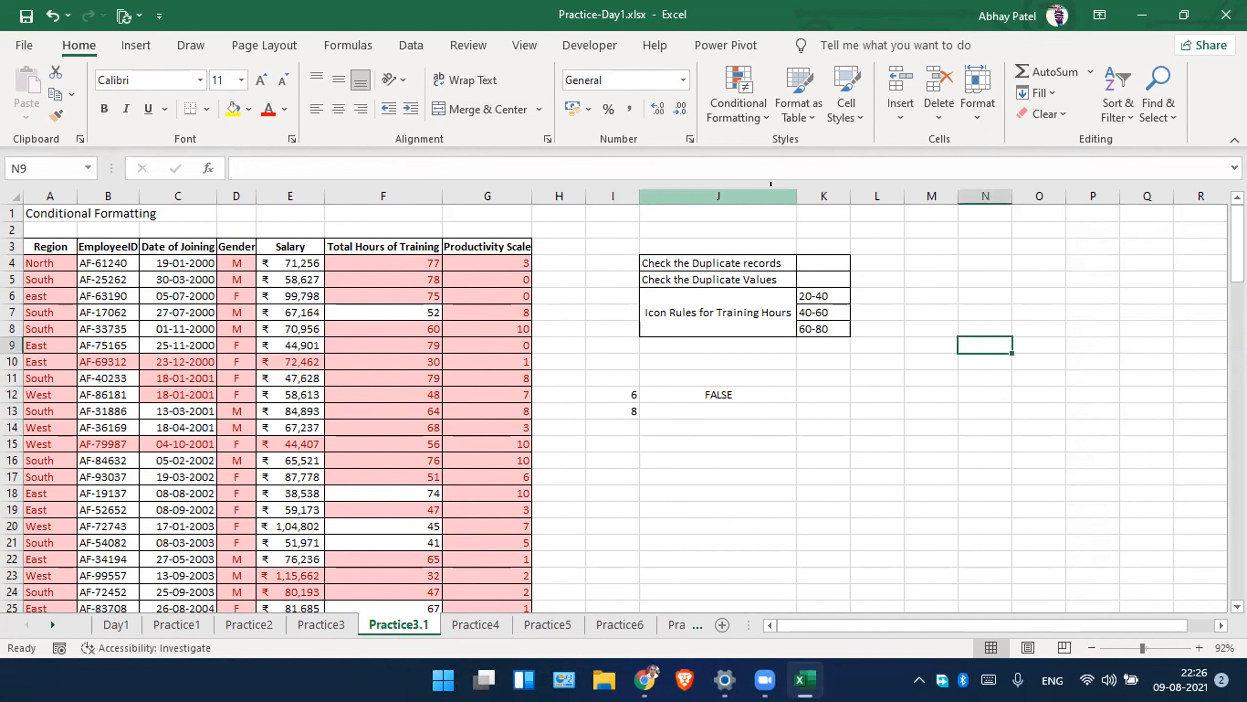
left_click(459, 622)
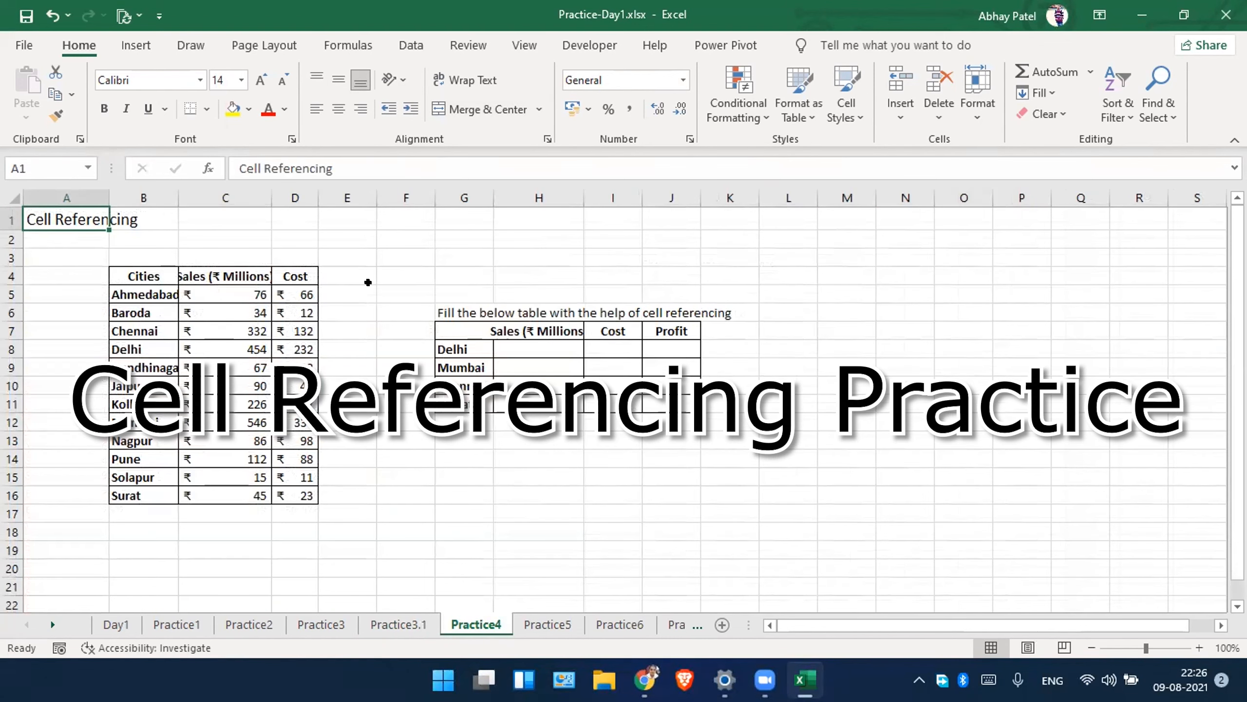
left_click_drag(140, 223, 54, 218)
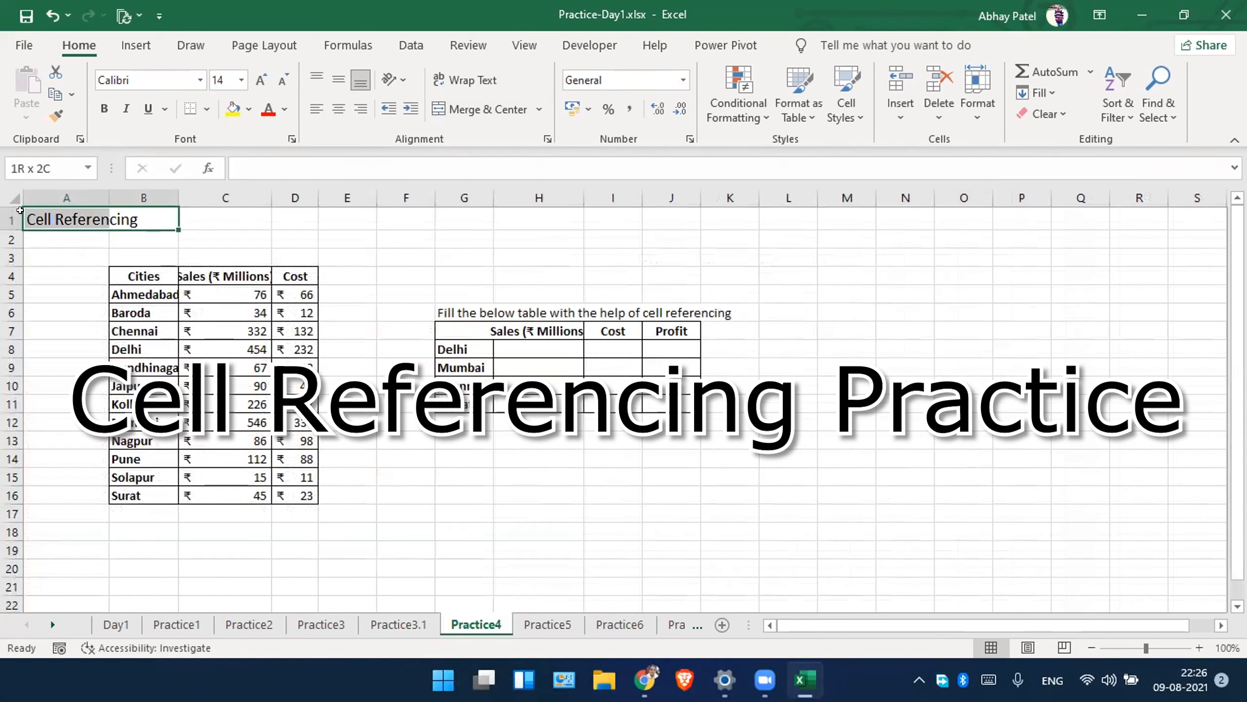
left_click(64, 286)
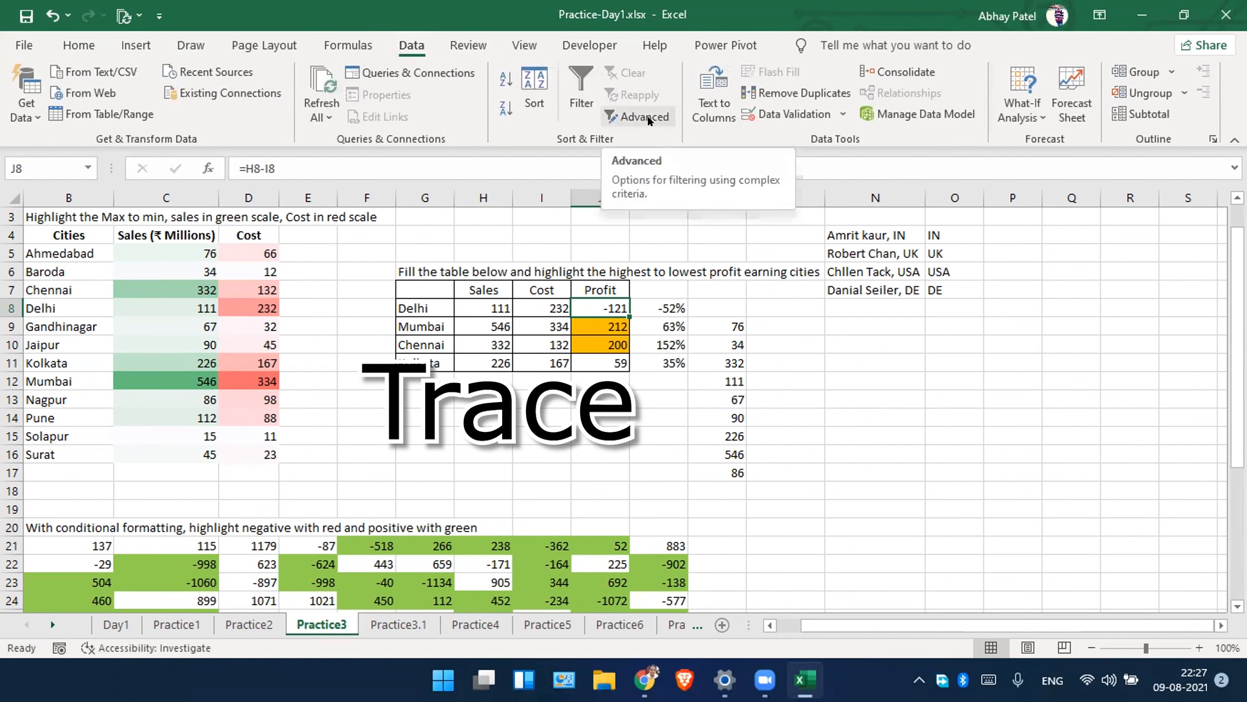
Trace the precedents of Delhi's profit formula in J8 on Practice3 through two levels to the source sales and cost.
left_click(349, 45)
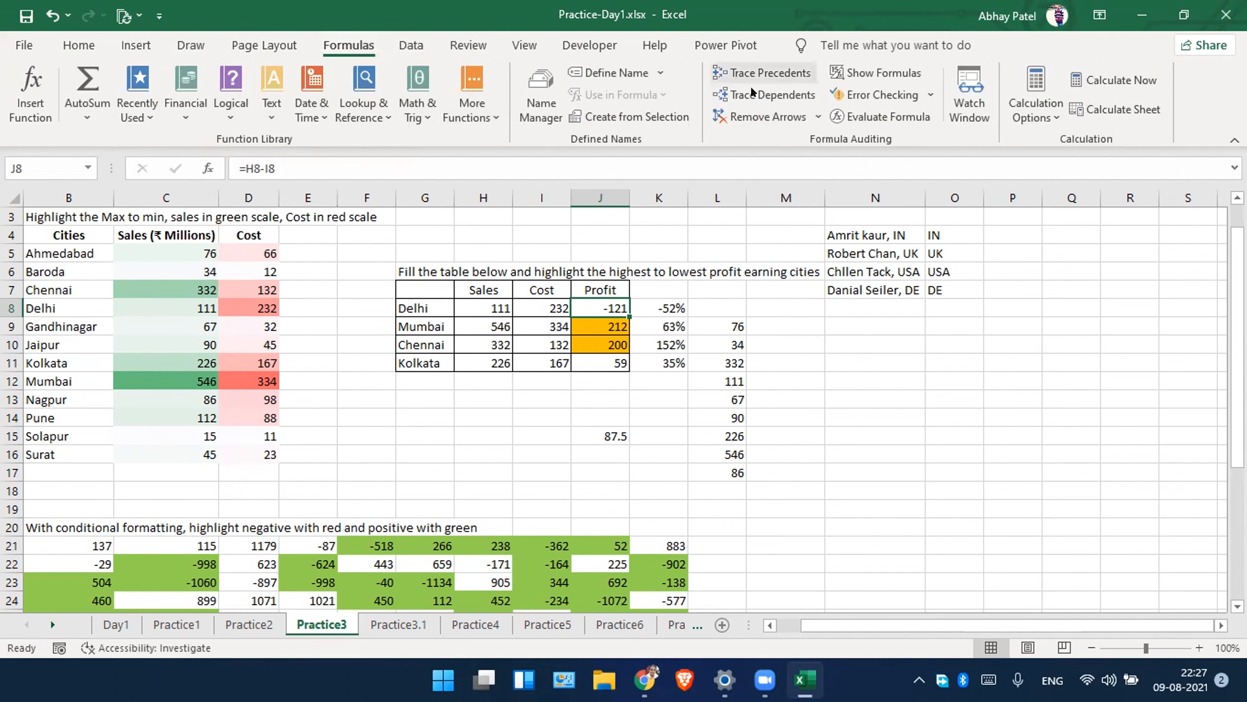
left_click(774, 74)
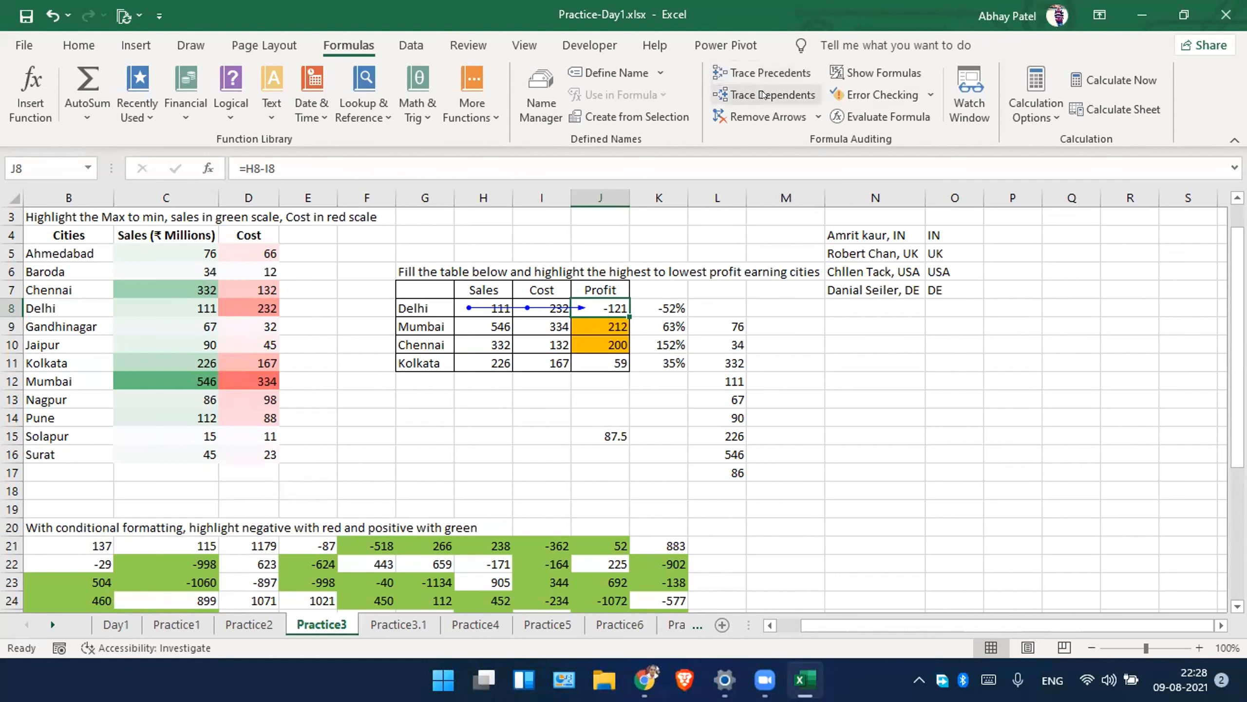
left_click(761, 64)
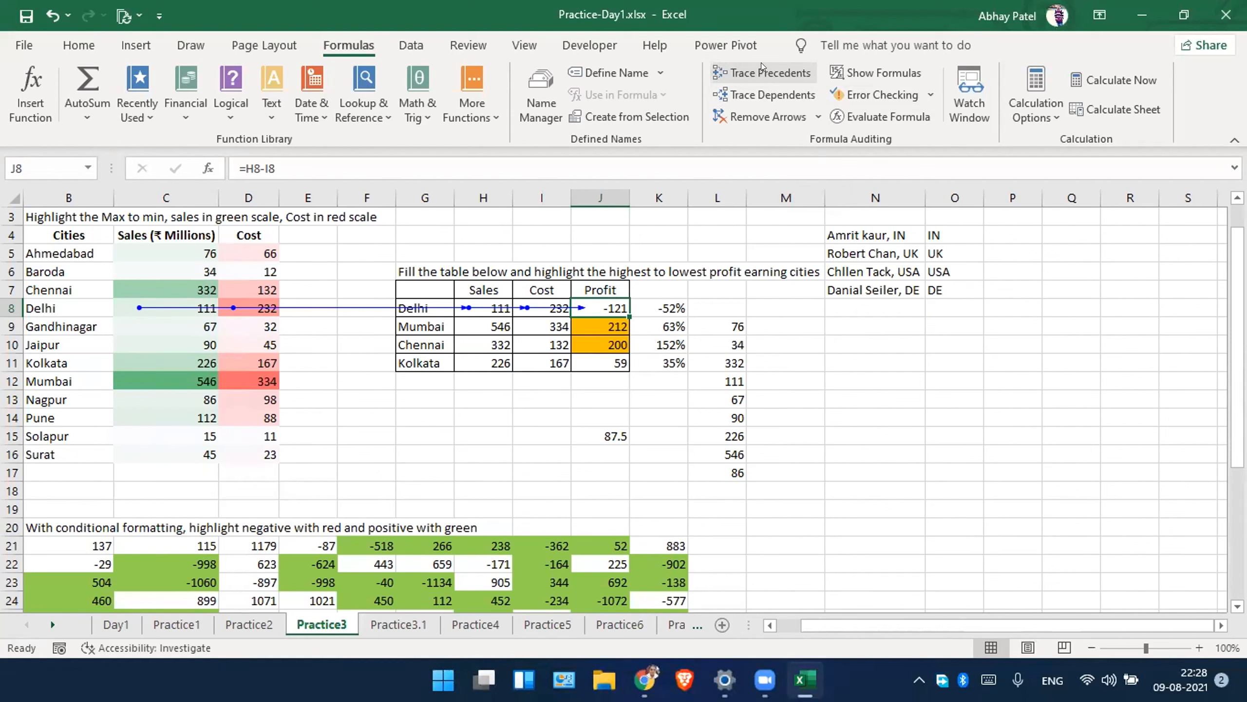
key("alt+a")
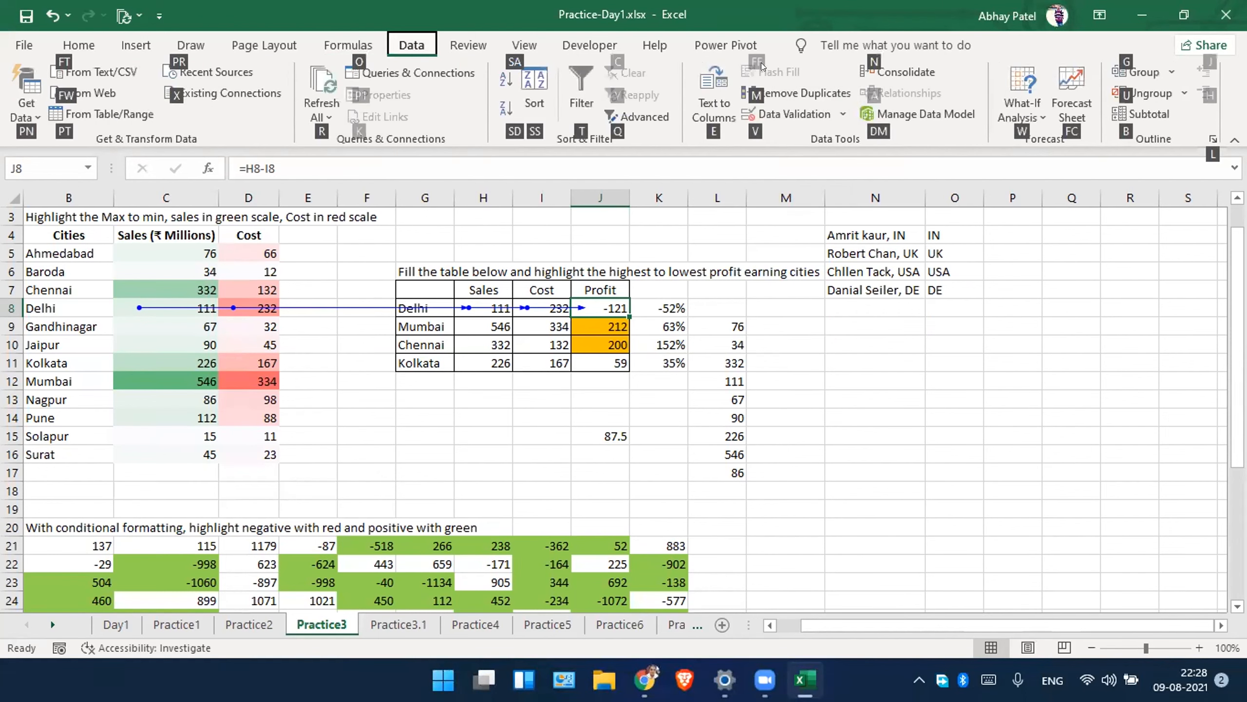
Trace the dependents of Chennai's sales in C7 through successive levels, and remove the trace arrows.
key("alt")
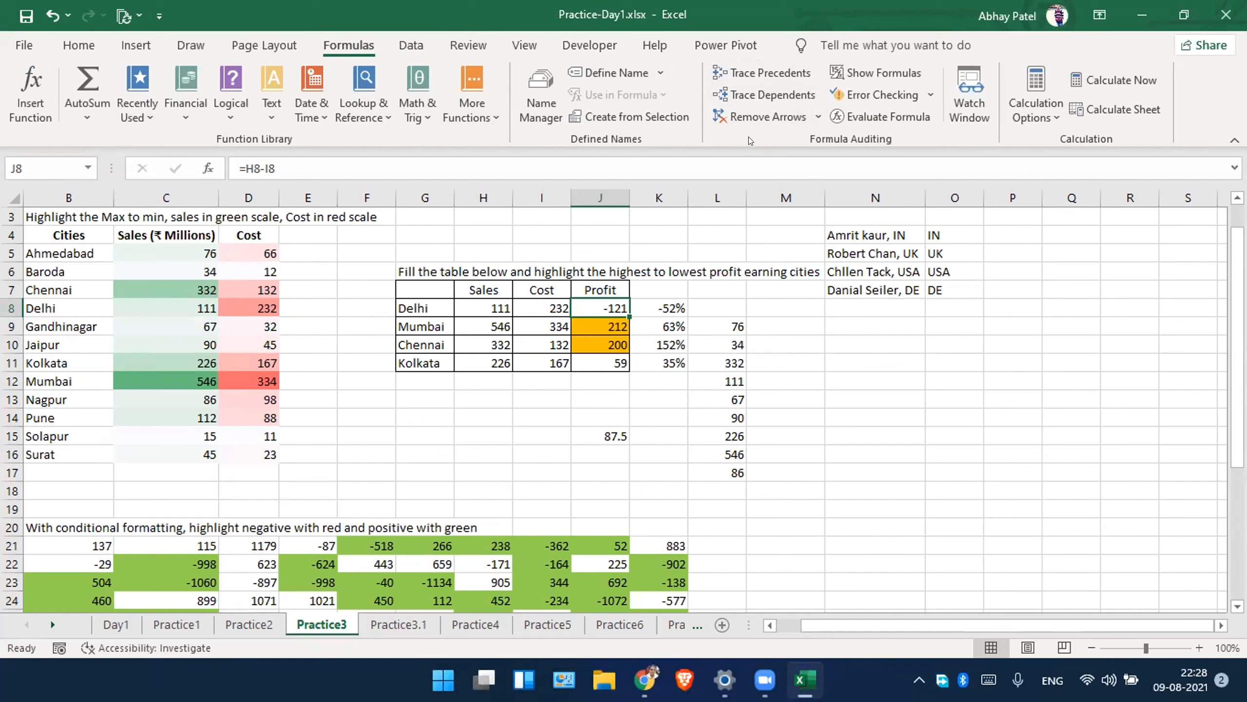
left_click(197, 290)
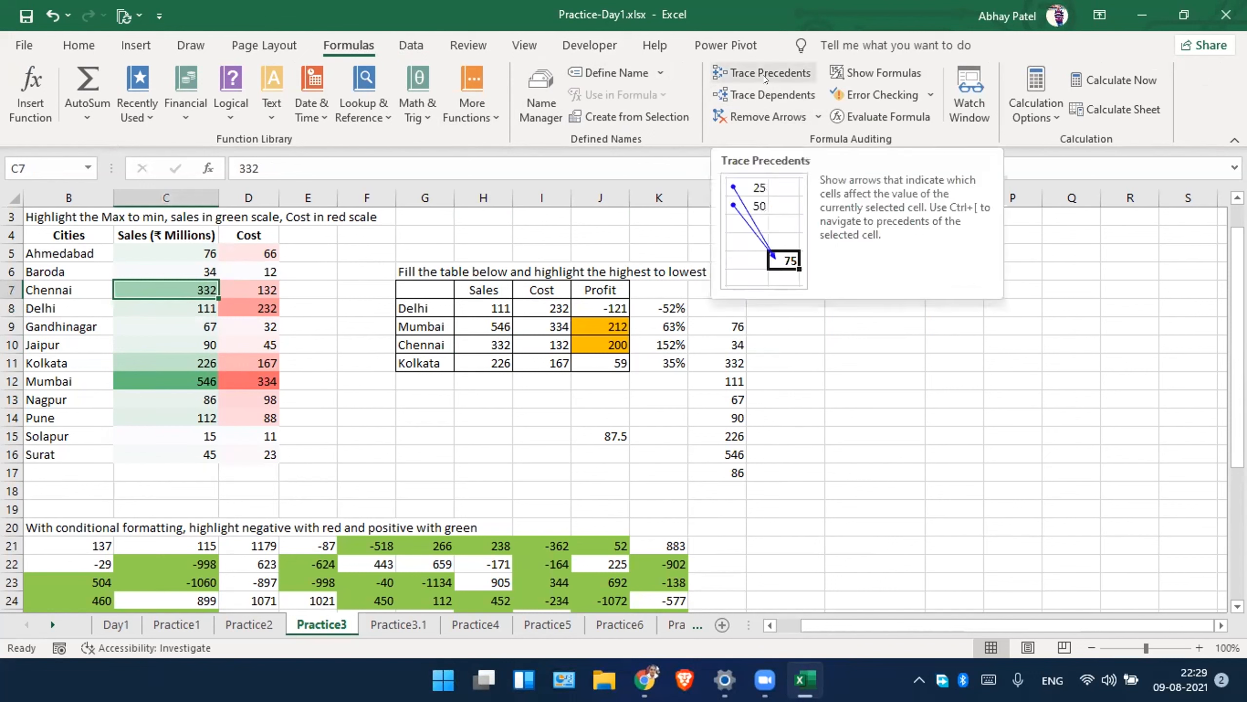
left_click(764, 93)
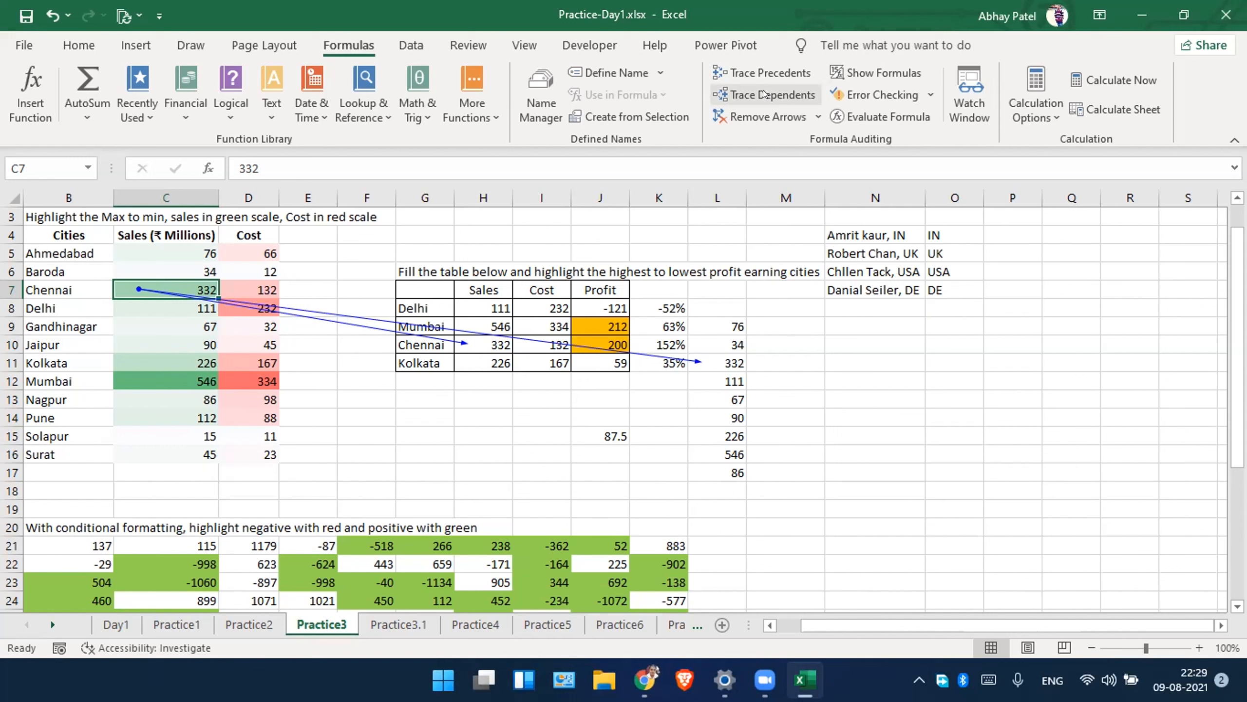
left_click(763, 94)
left_click(763, 94)
left_click(764, 110)
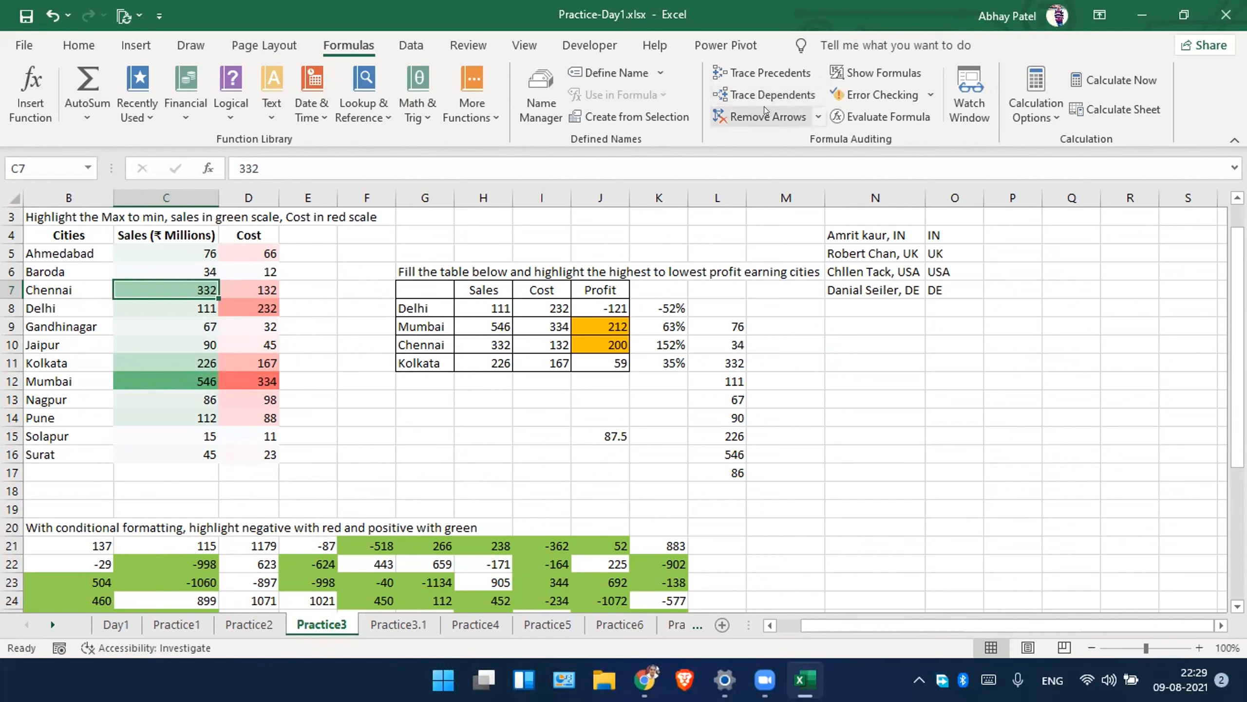
Show the formulas on Practice3, check those in the profit table and beside it, and switch back to displaying values.
left_click(617, 302)
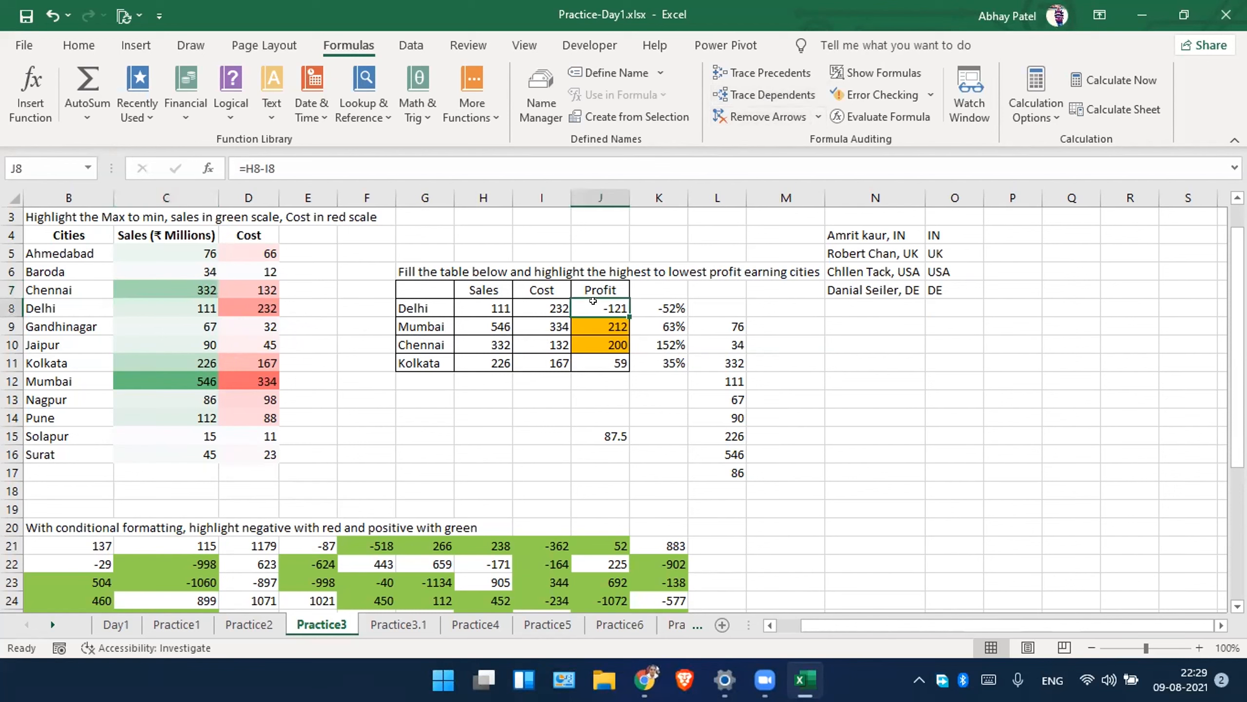
left_click_drag(601, 358, 601, 308)
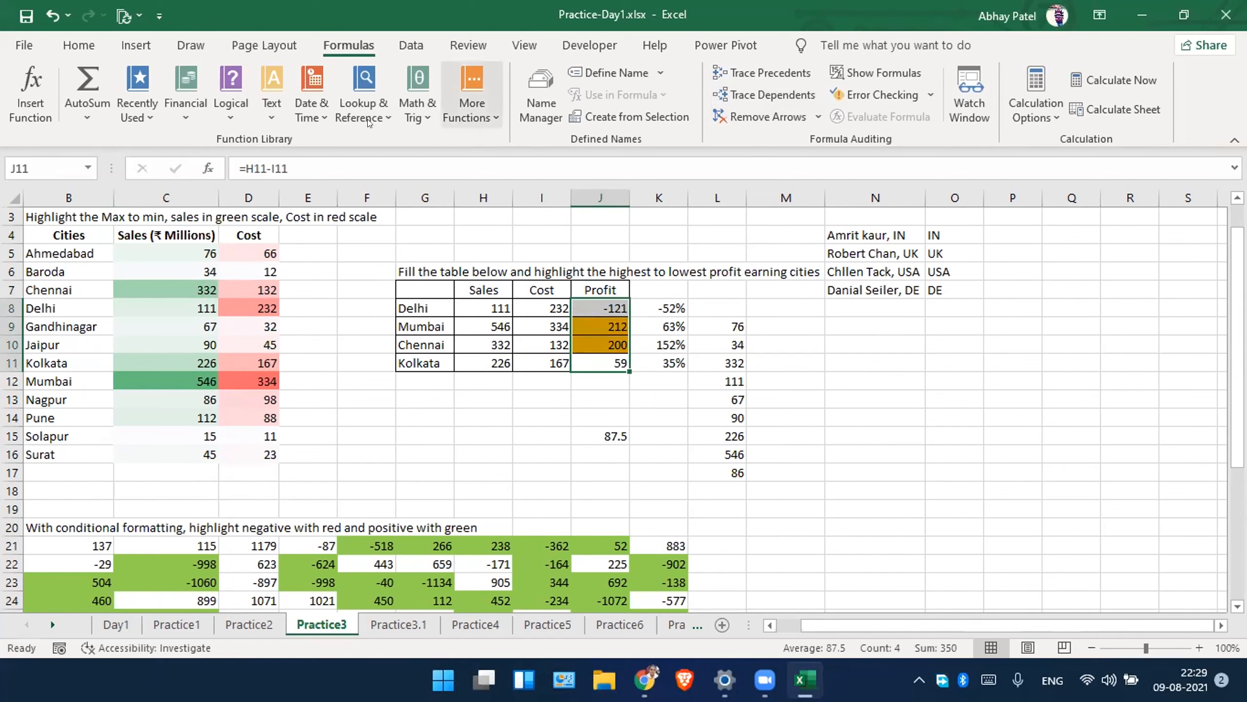
left_click(864, 71)
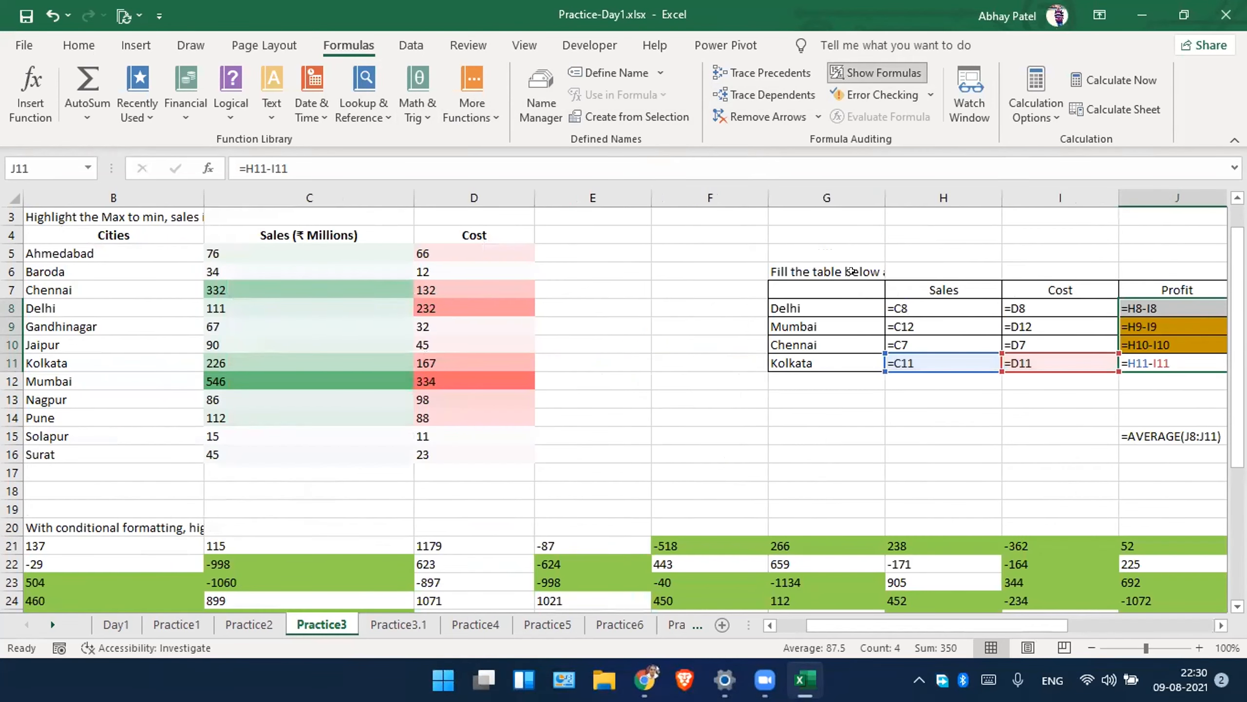
scroll(851, 270, "right", 2)
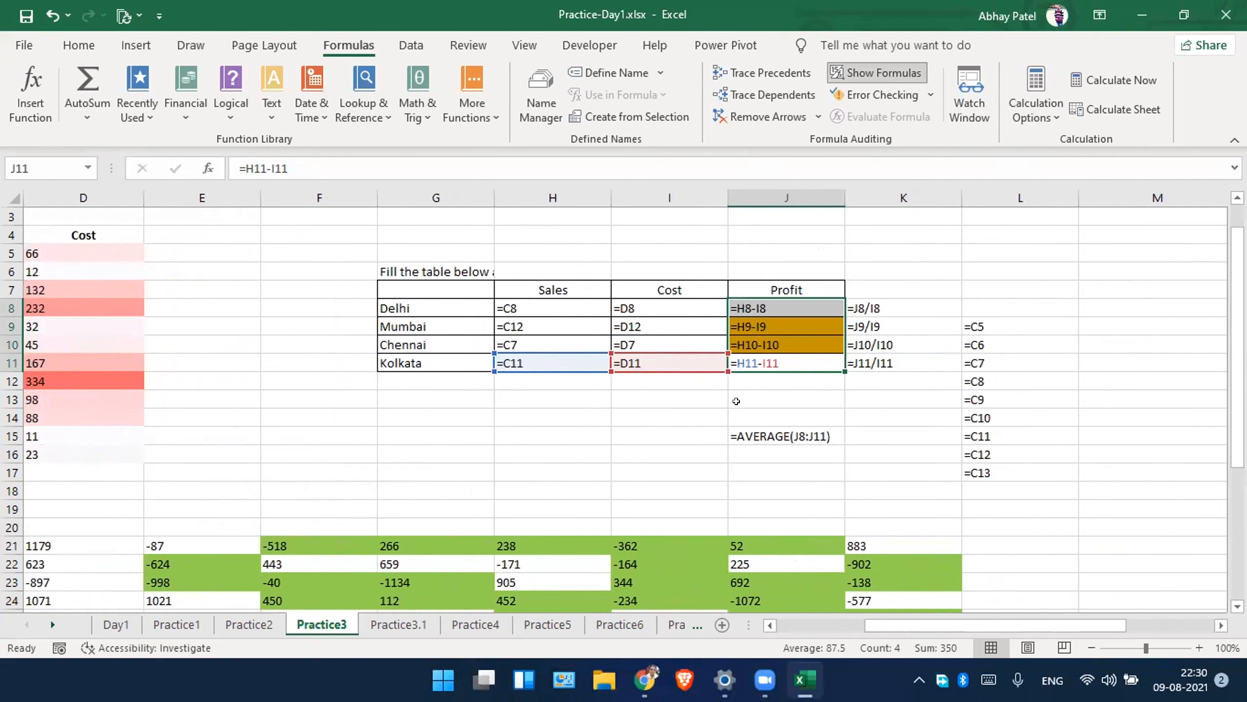
key("ctrl+grave")
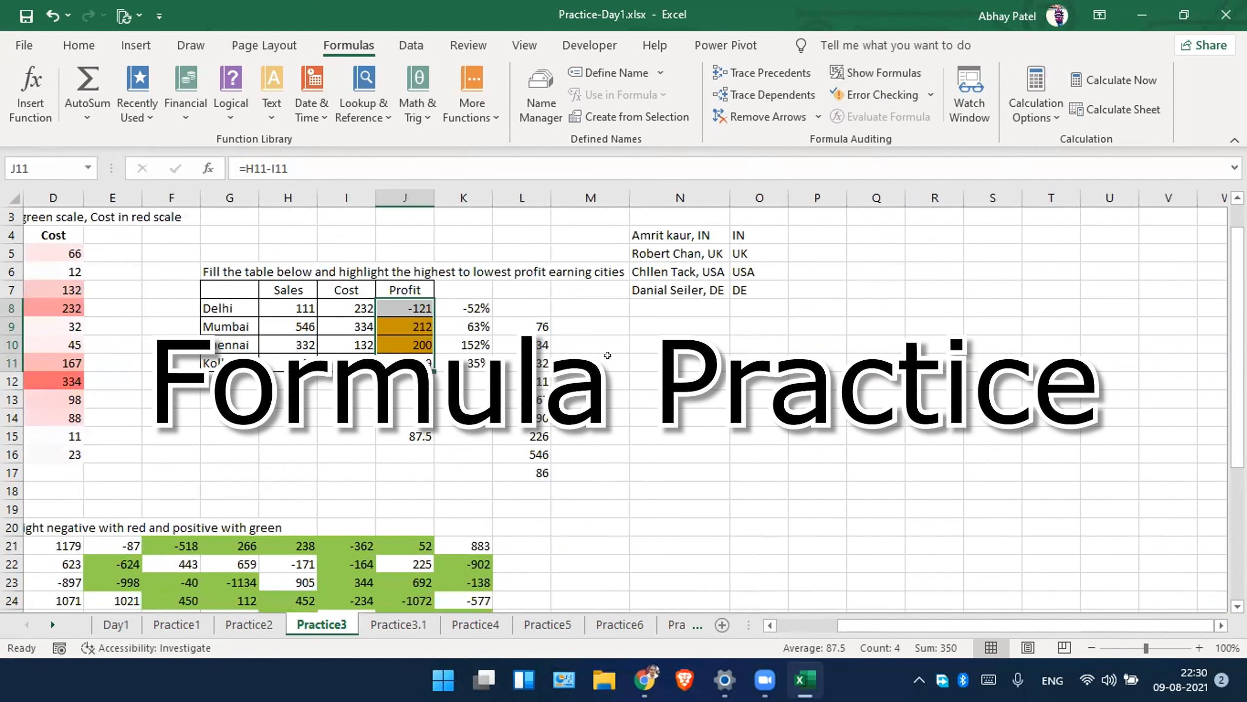
scroll(608, 355, "left", 1)
scroll(608, 355, "left", 3)
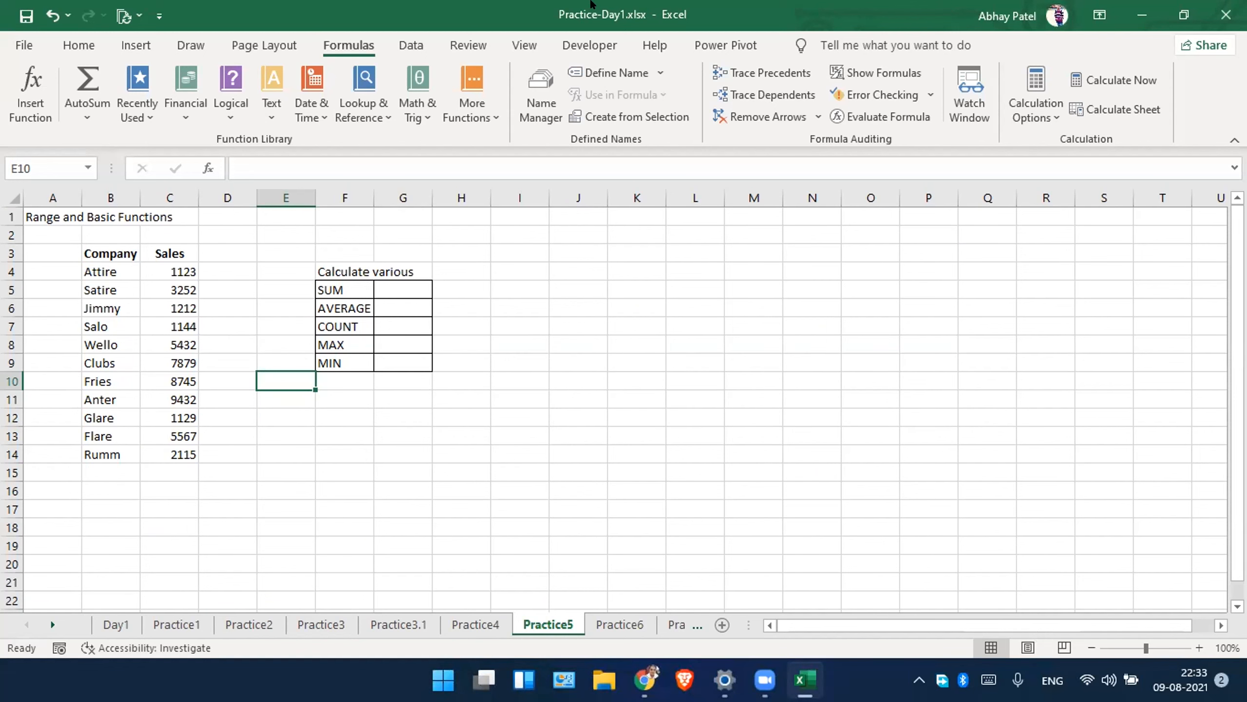
On the Practice5 sheet, total the sales in C4:C14 with a SUM formula in G5.
left_click_drag(84, 249, 181, 457)
left_click(420, 289)
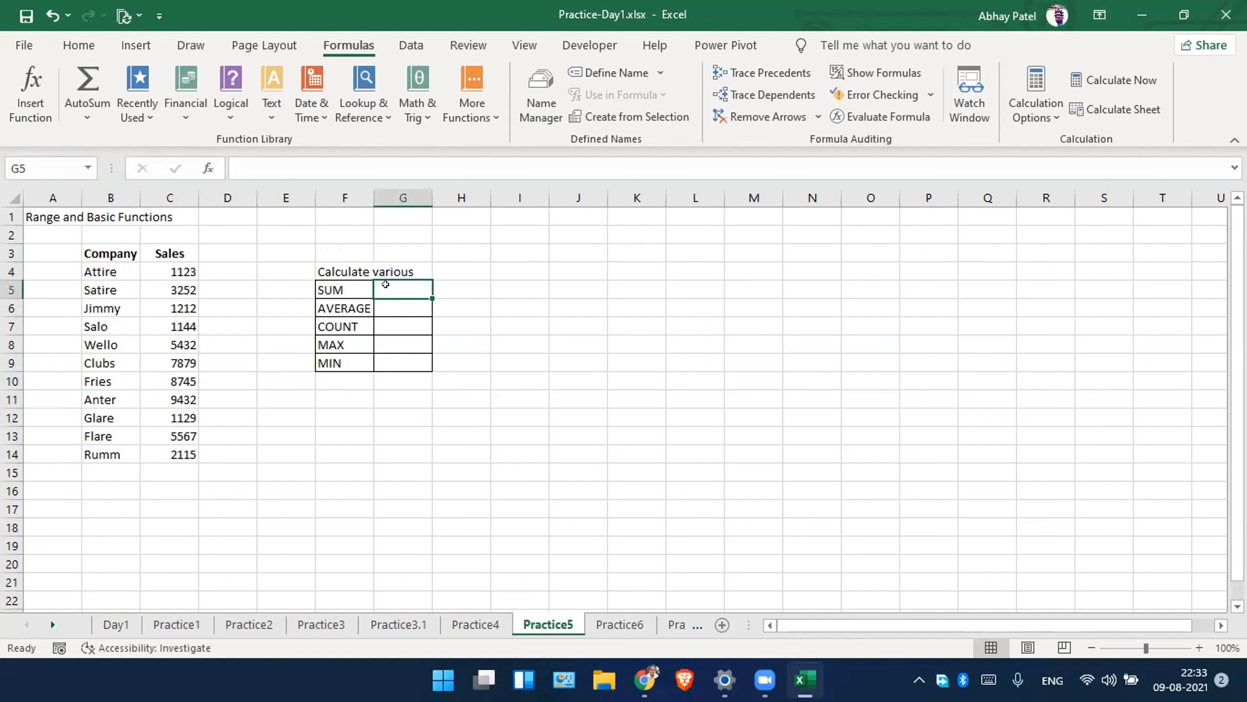
type("=")
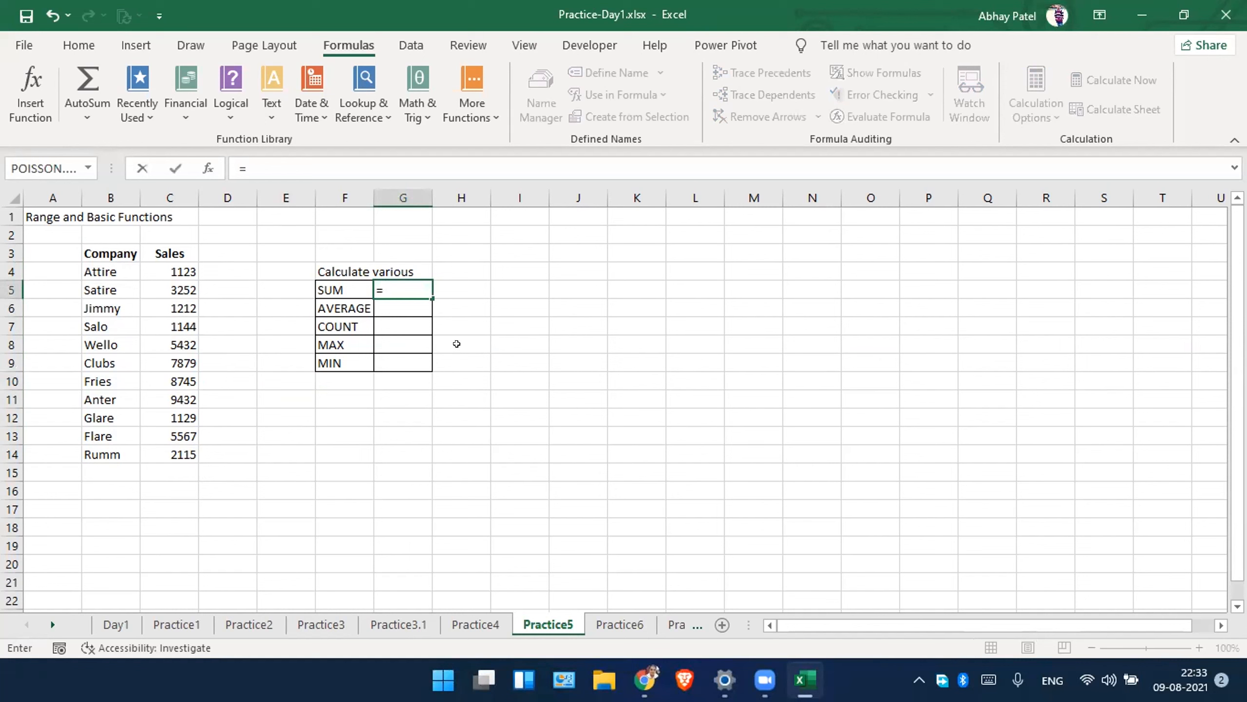
type("sum")
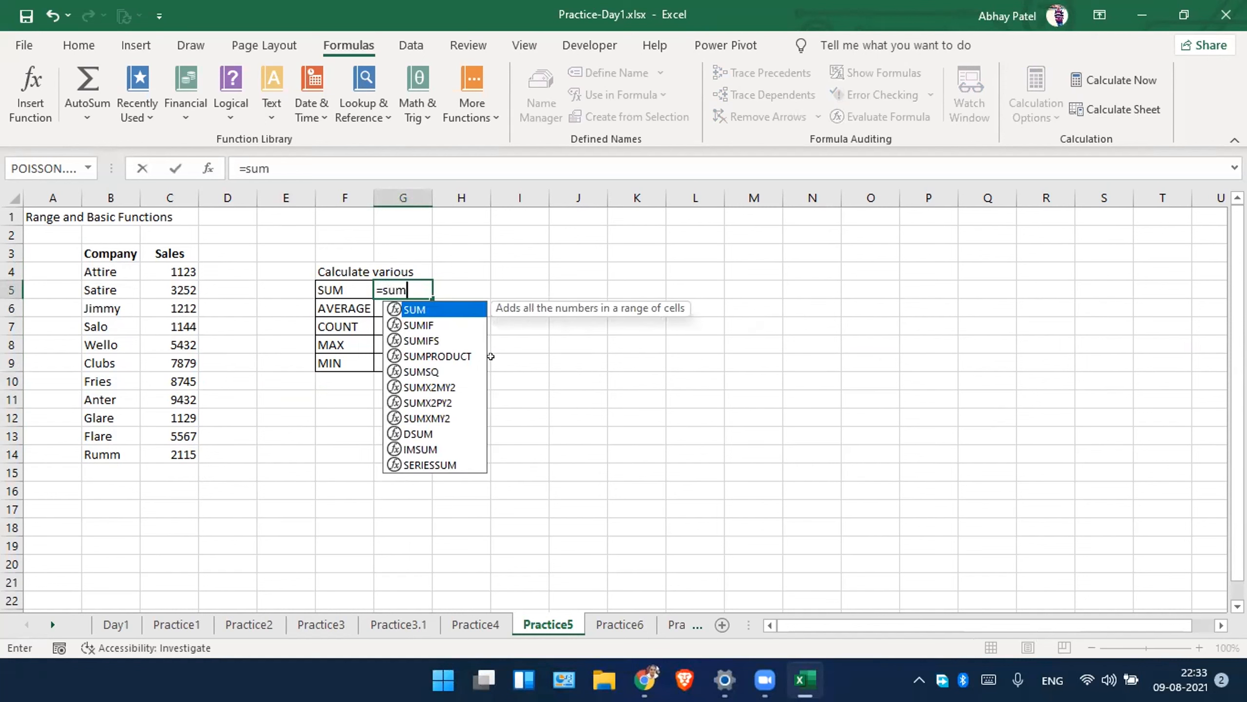
key("Tab")
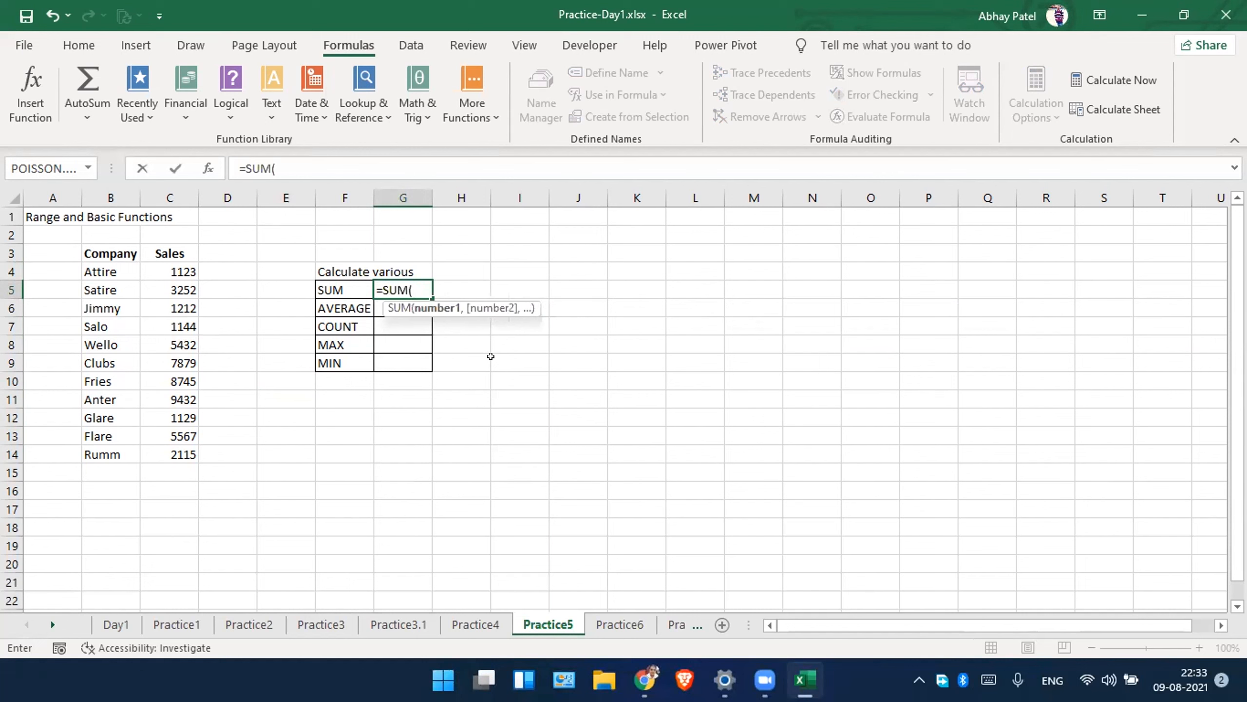
left_click_drag(180, 268, 168, 446)
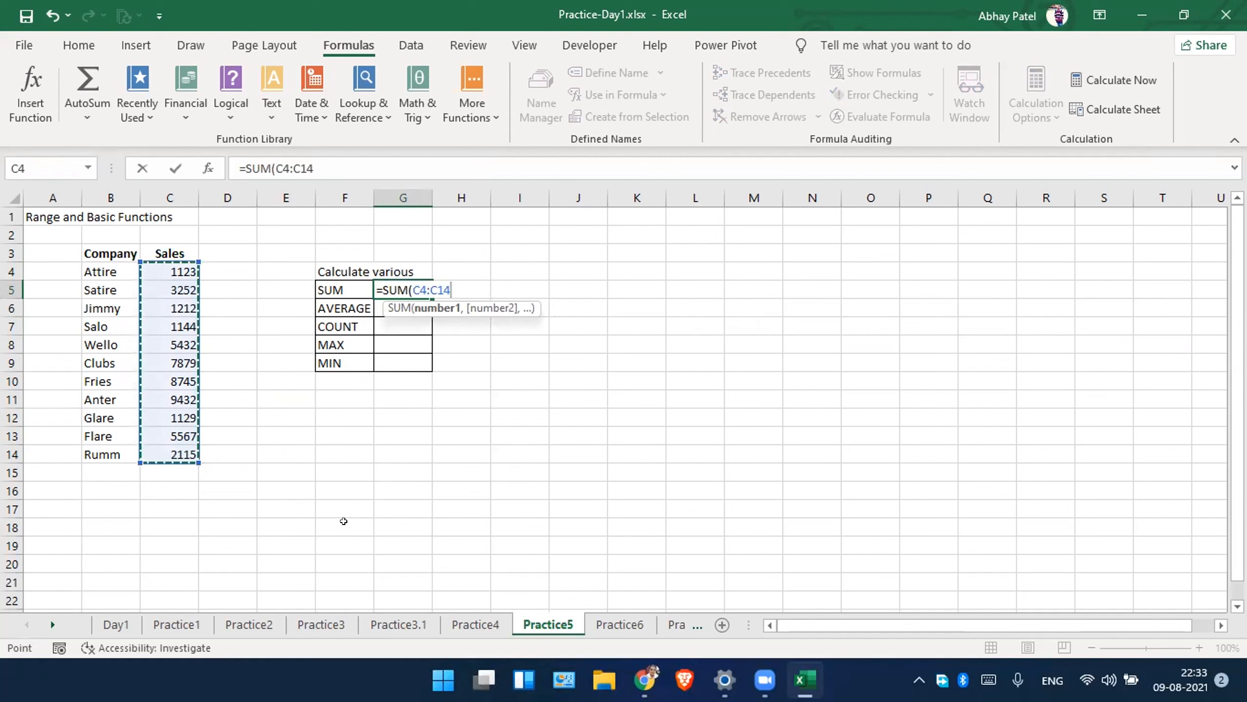
key("Return")
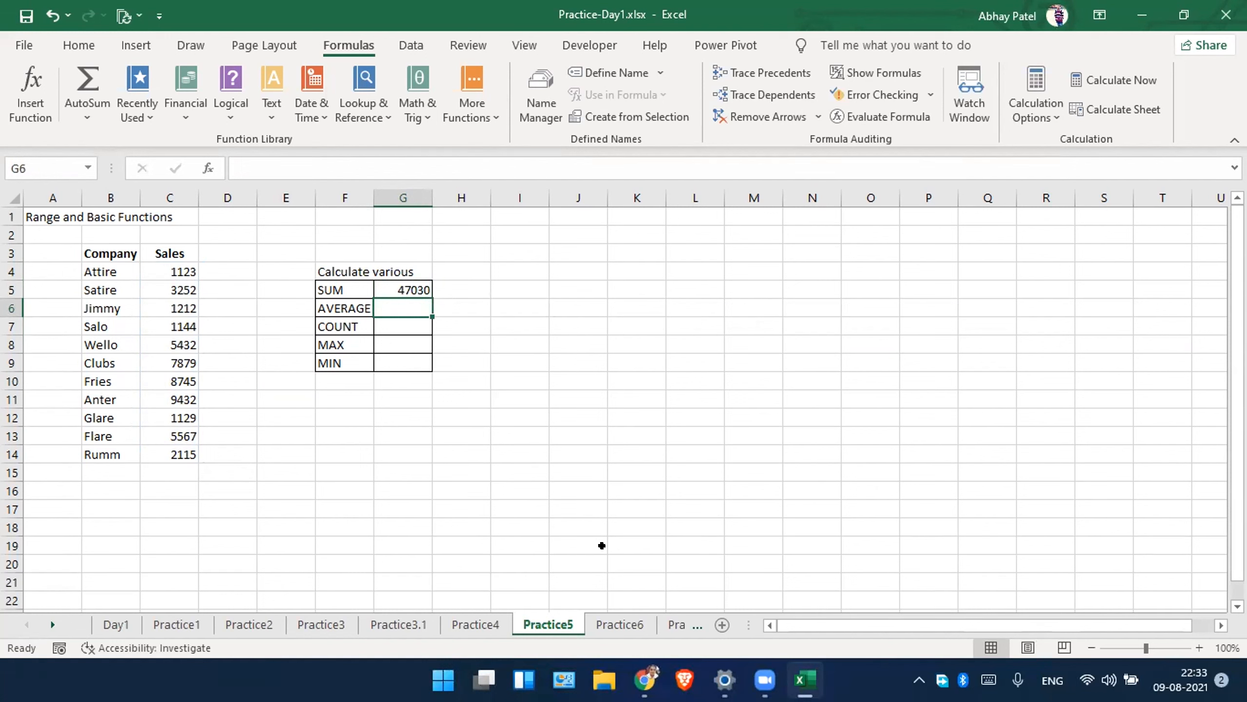
Calculate the average of the sales in C4:C14 with an AVERAGE formula in G6.
type("=")
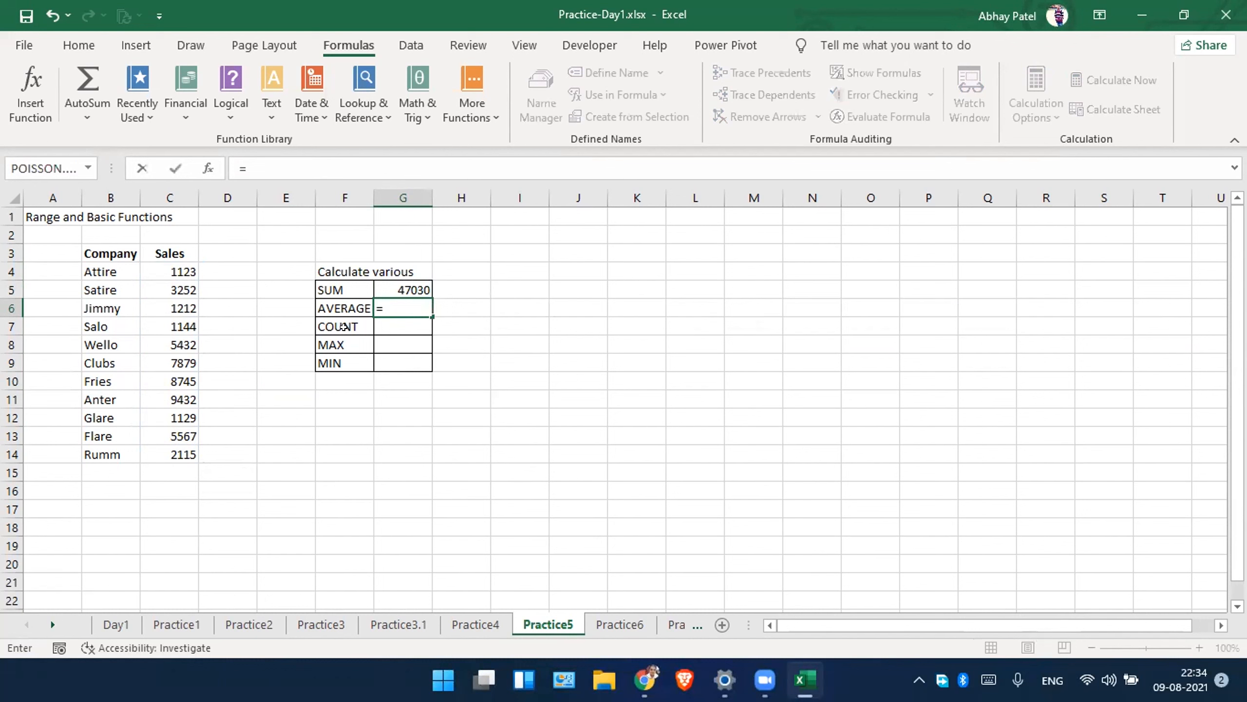
type("av")
key("Down")
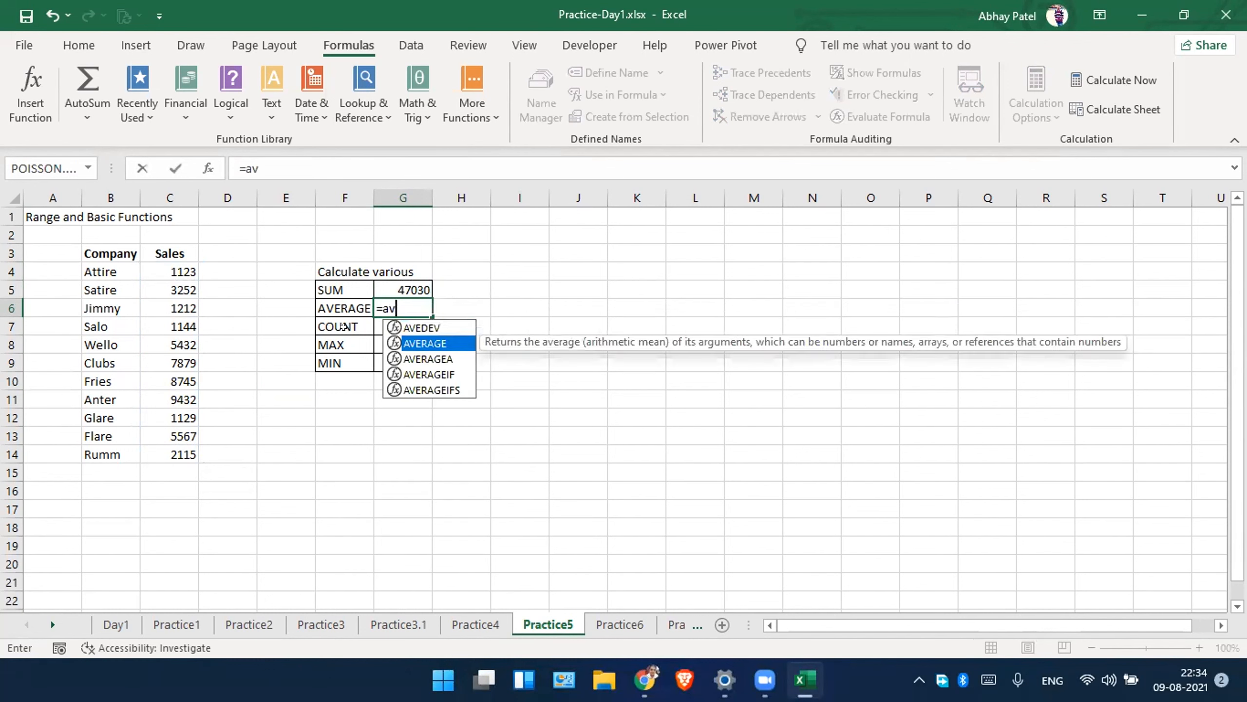
key("Tab")
left_click_drag(168, 271, 178, 450)
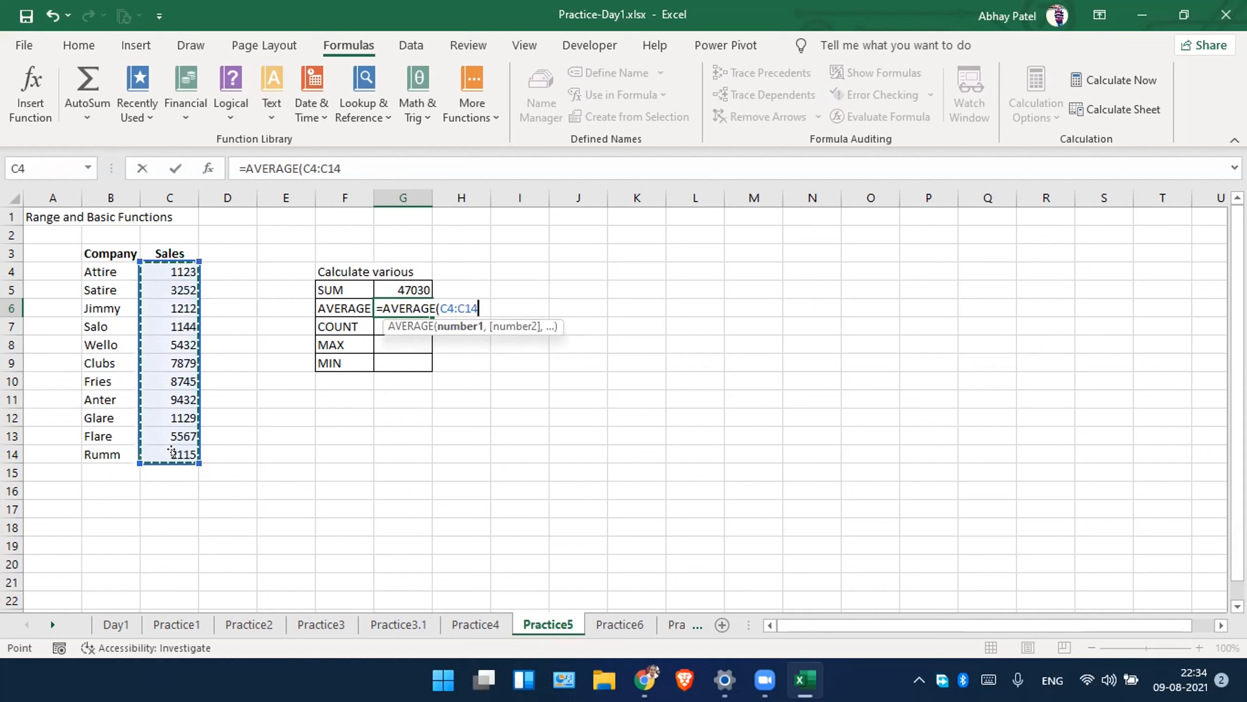
key("Return")
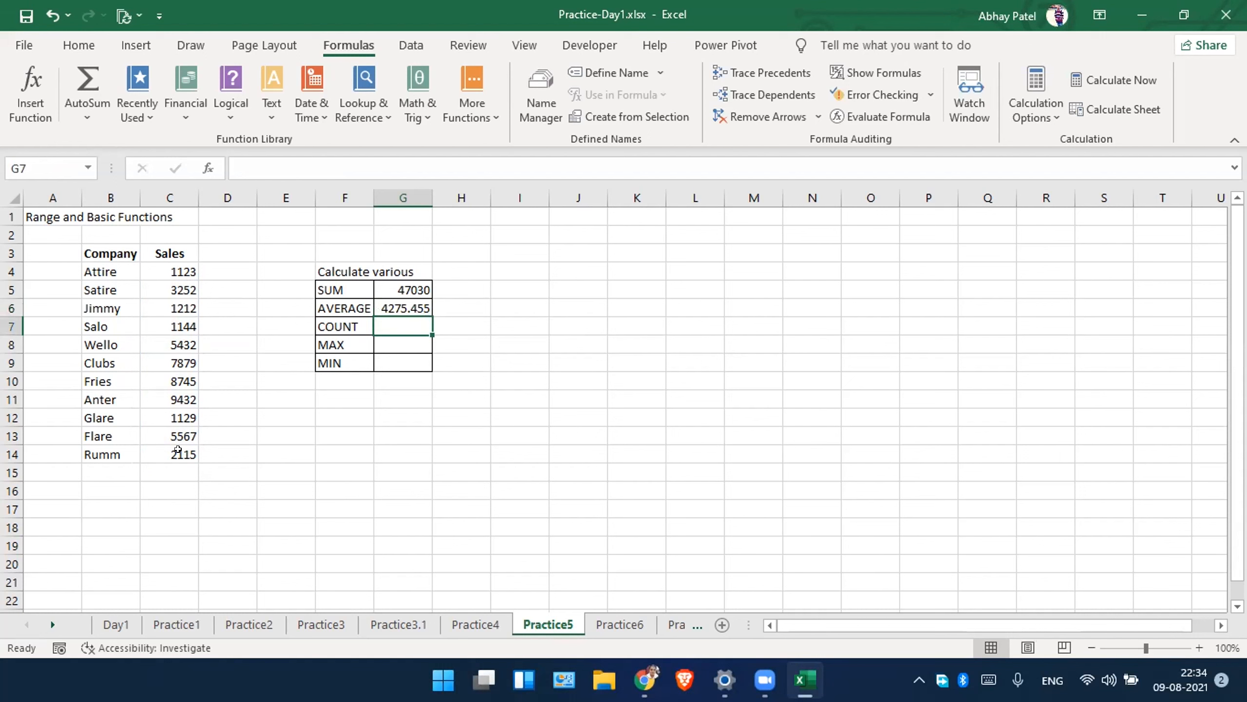
Count the sales entries in C4:C14 with a COUNT formula in G7.
type("=")
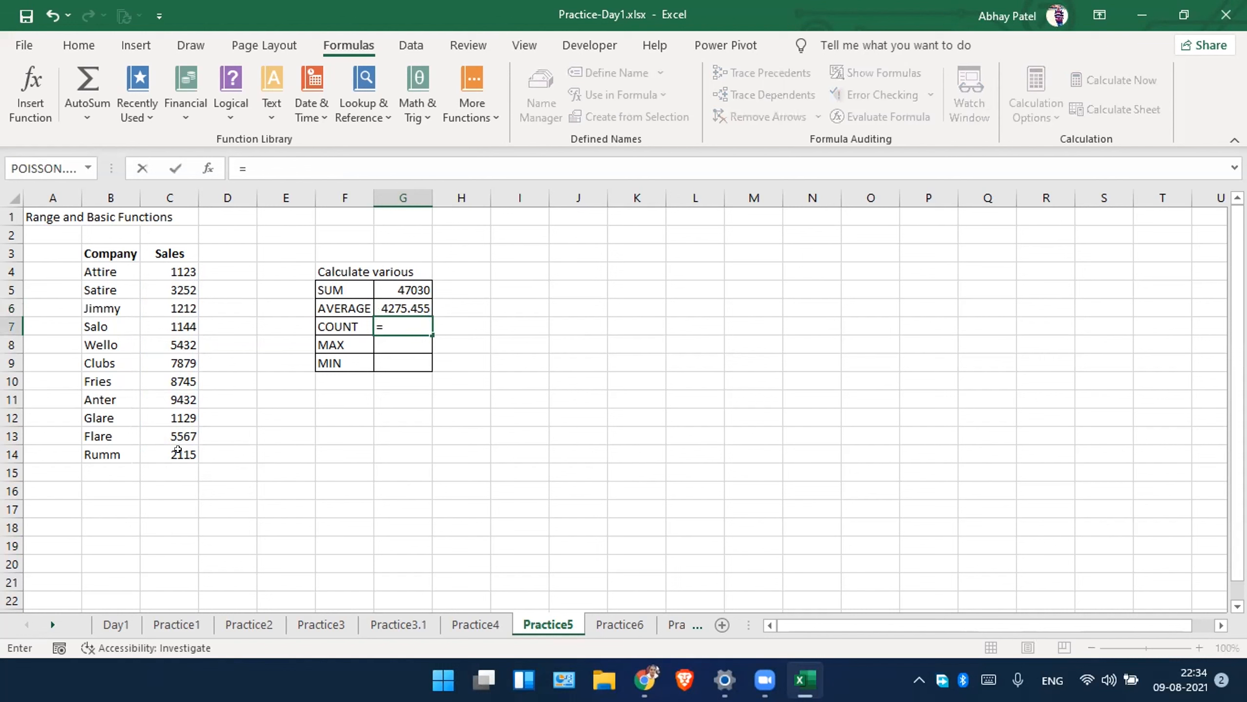
type("coun")
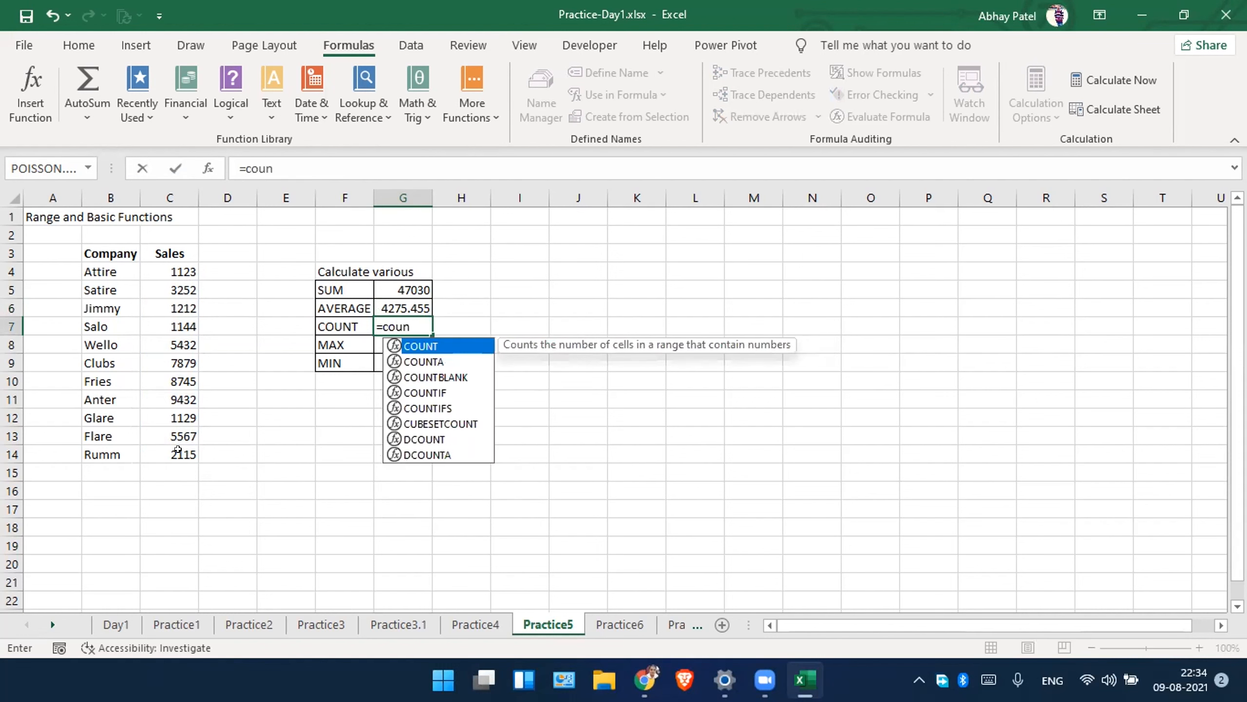
key("Tab")
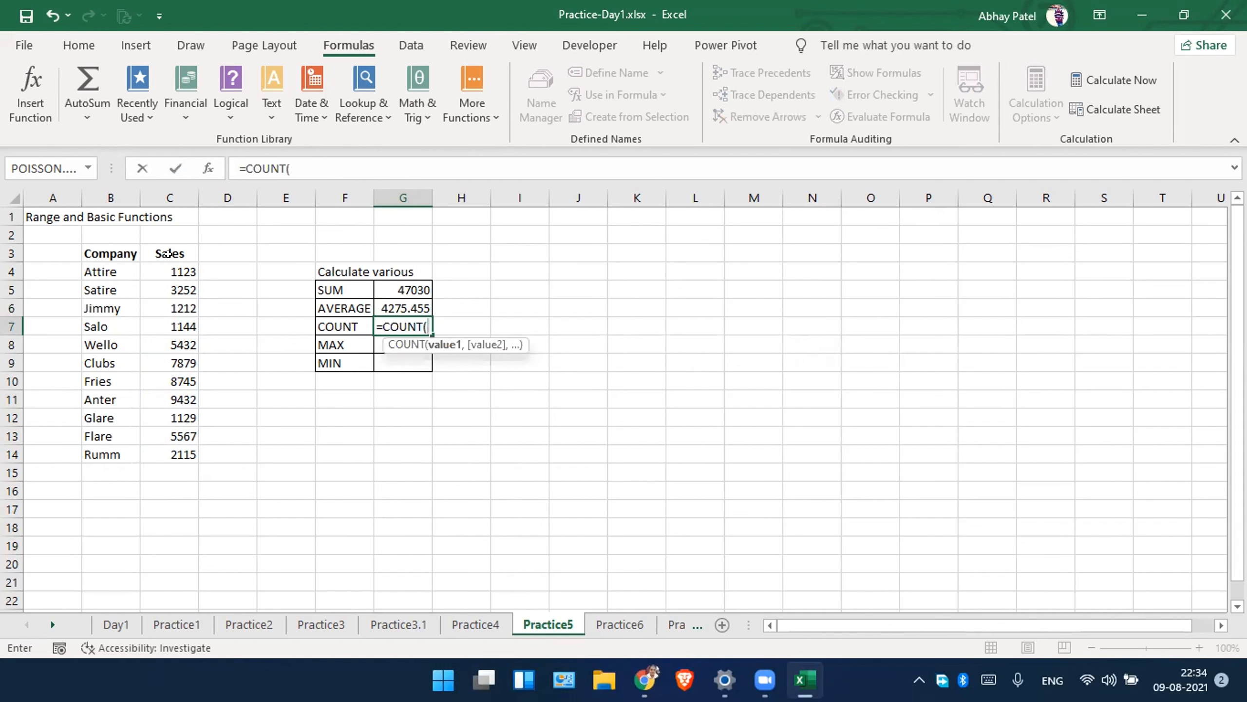
left_click_drag(169, 271, 168, 446)
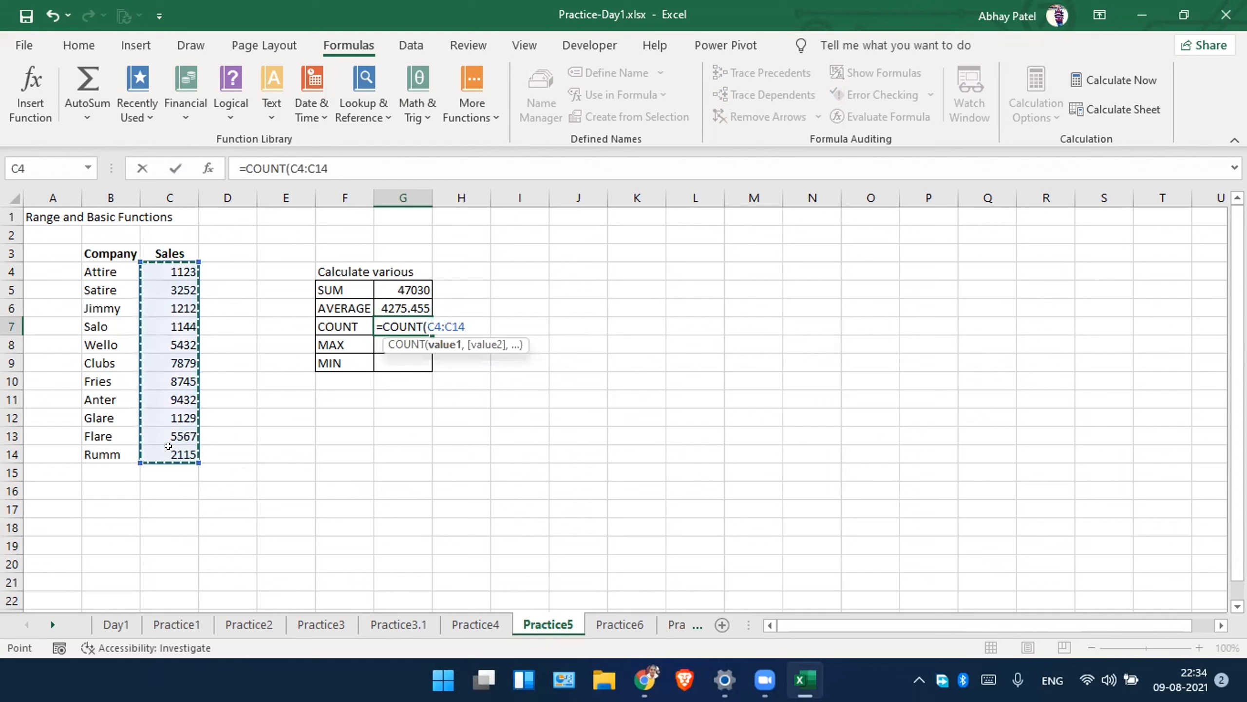
key("Return")
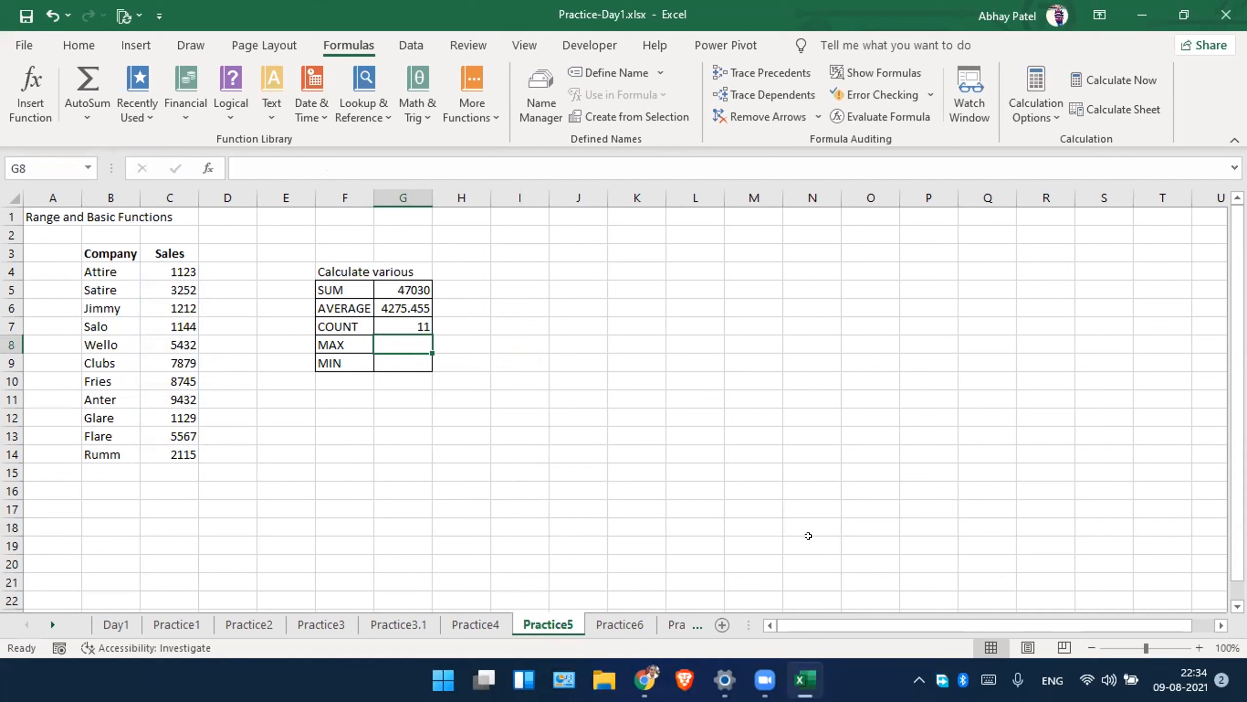
Find the highest sales value in C4:C14 with a MAX formula in G8.
type("=max")
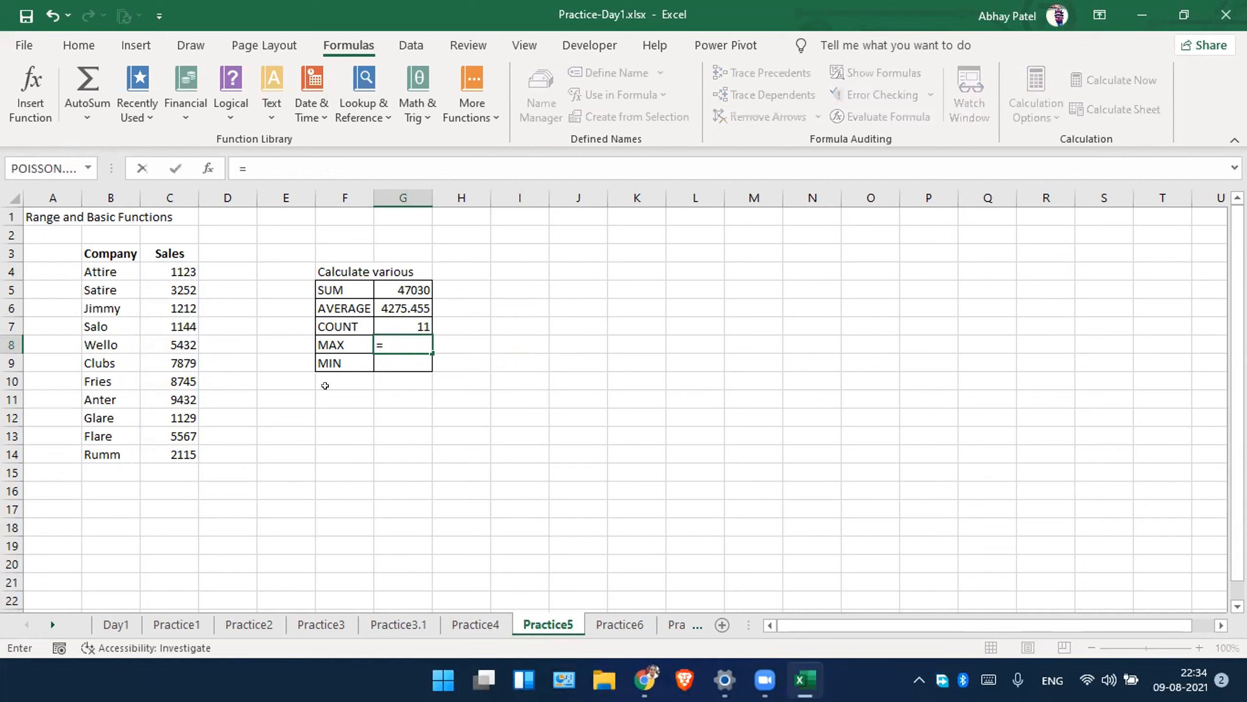
key("Tab")
key("Left")
key("Left")
key("Left")
key("Left")
key("Left")
key("Right")
key("Up")
key("Up")
key("Up")
key("Up")
key("shift+Down")
key("shift+Down")
key("shift+Down")
key("shift+Down")
key("shift+Down")
key("shift+Down")
key("shift+Down")
key("shift+Down")
key("shift+Down")
key("shift+Down")
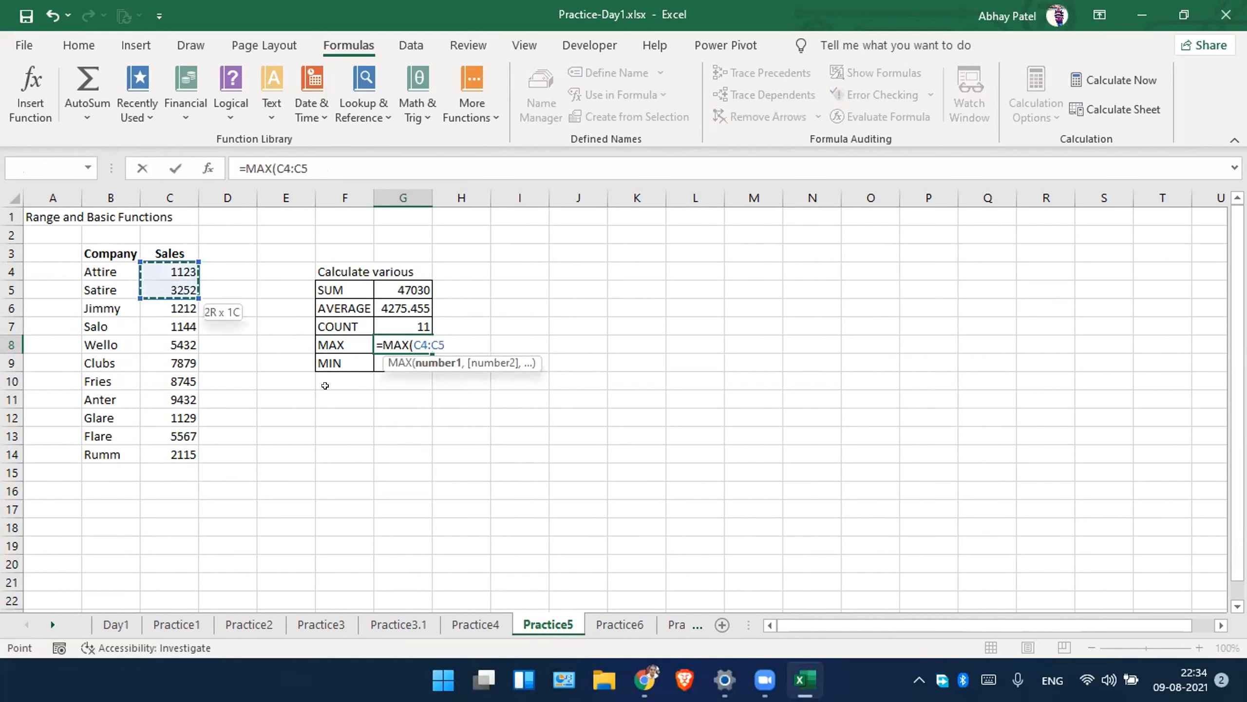
key("Return")
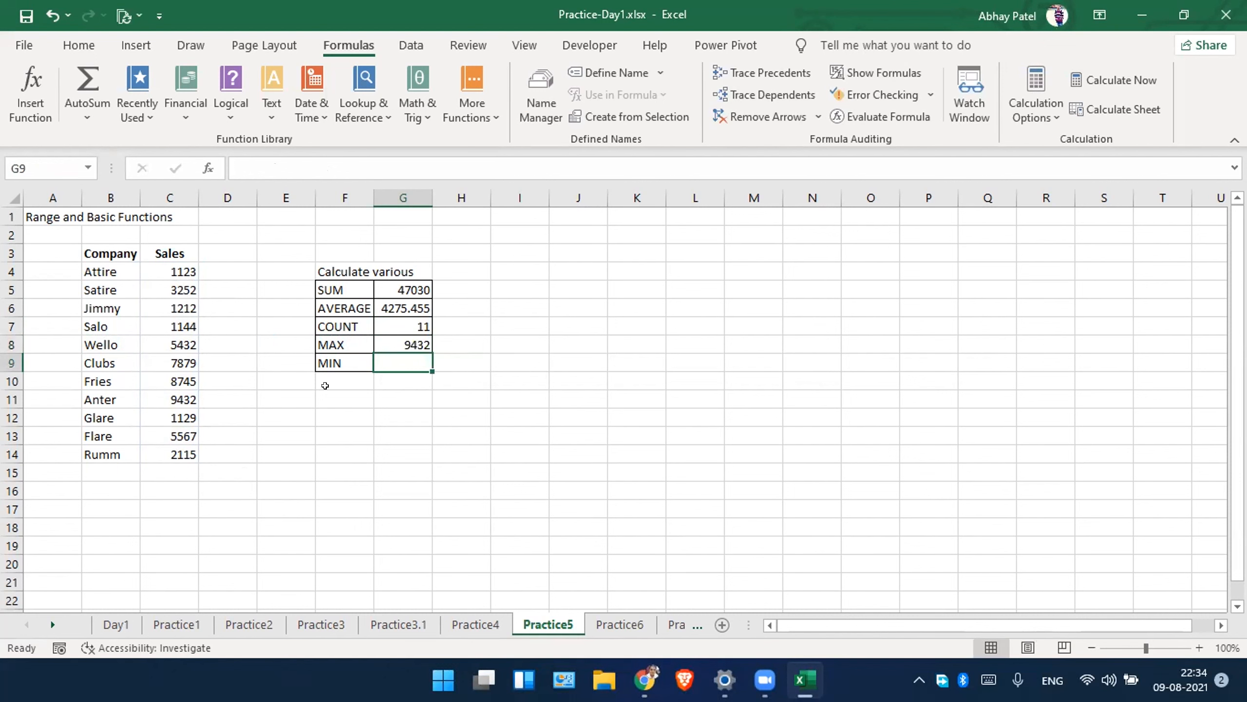
Find the lowest sales value in C4:C14 with a MIN formula in G9.
type("=min")
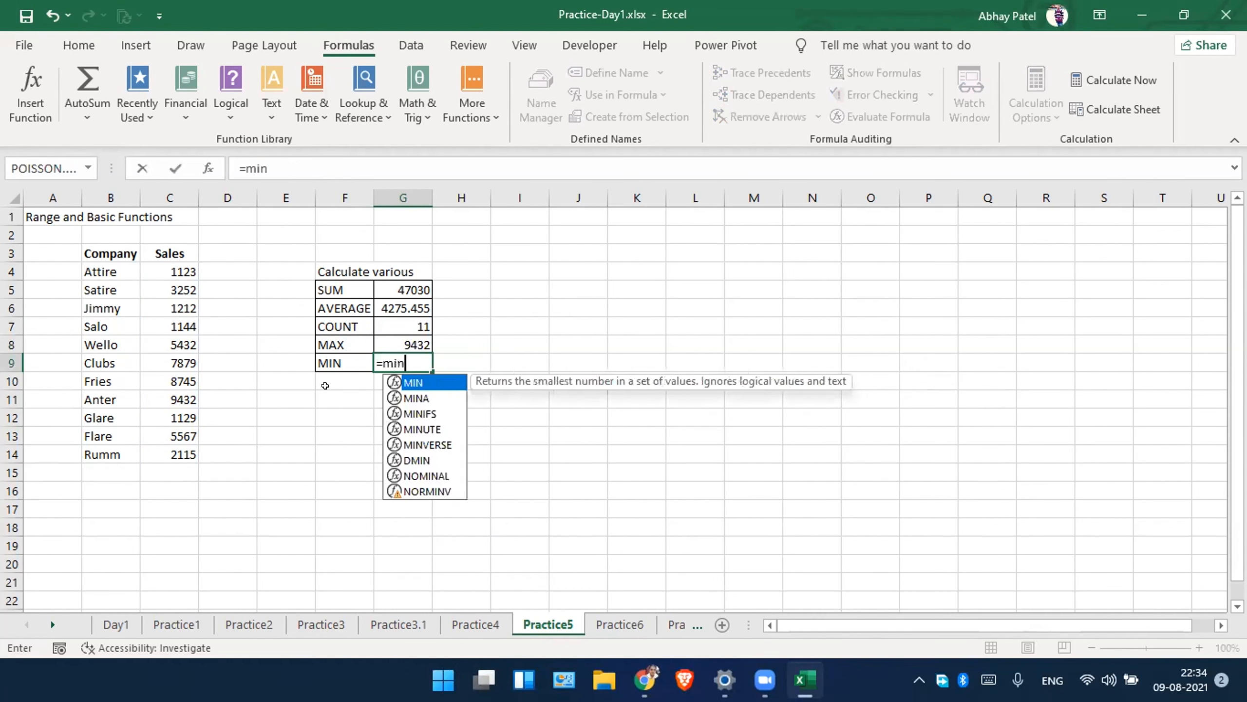
key("Tab")
left_click_drag(181, 270, 182, 449)
key("Return")
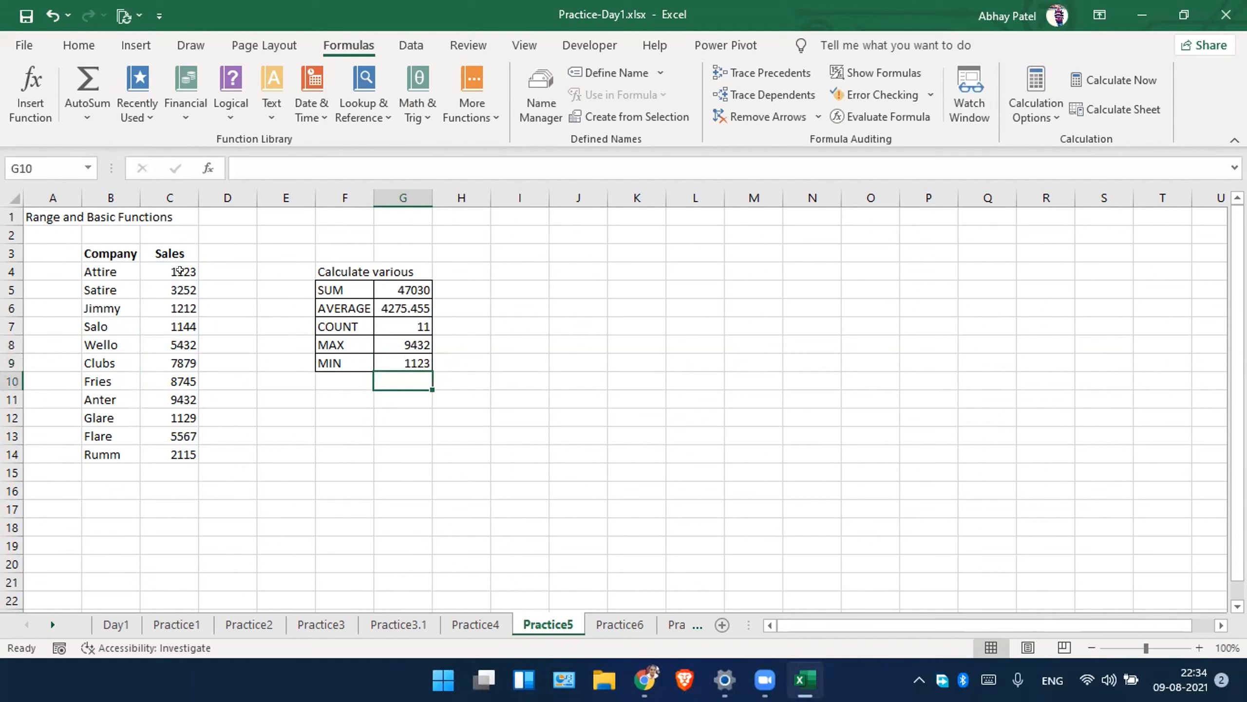
Select the sales range C4:C14 and examine how its cell reference is shown.
left_click_drag(165, 270, 183, 454)
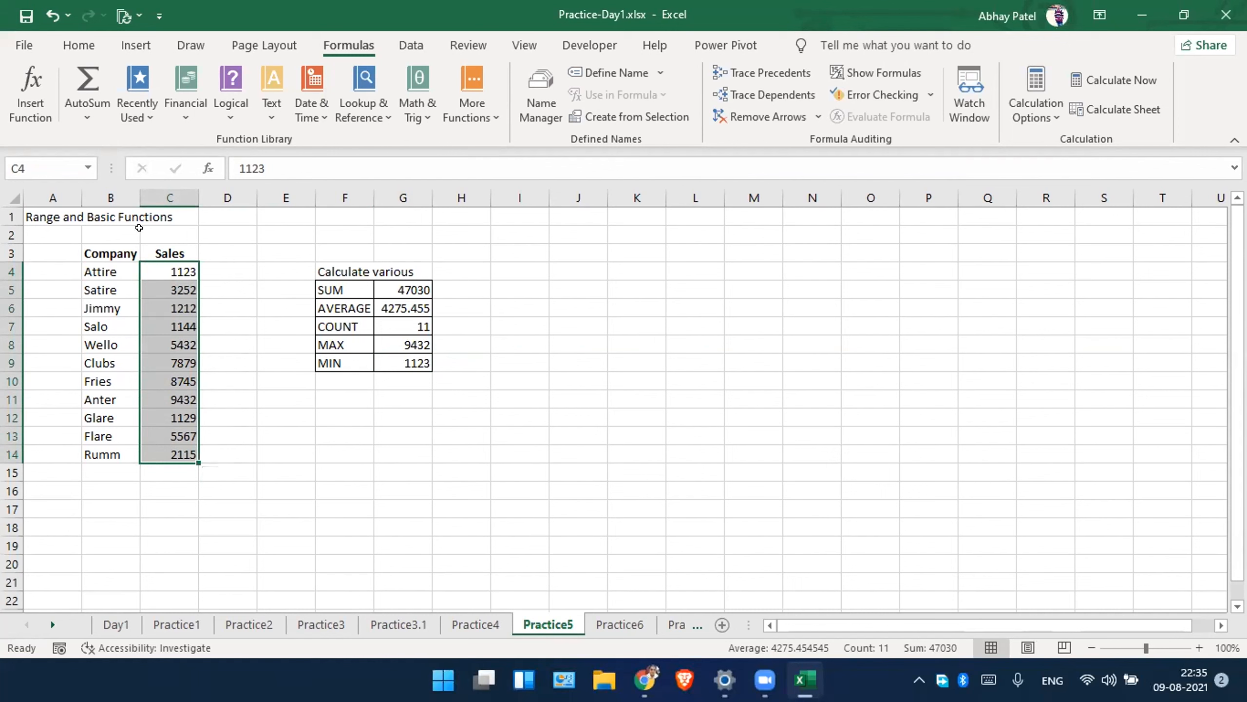
left_click(89, 169)
left_click(19, 169)
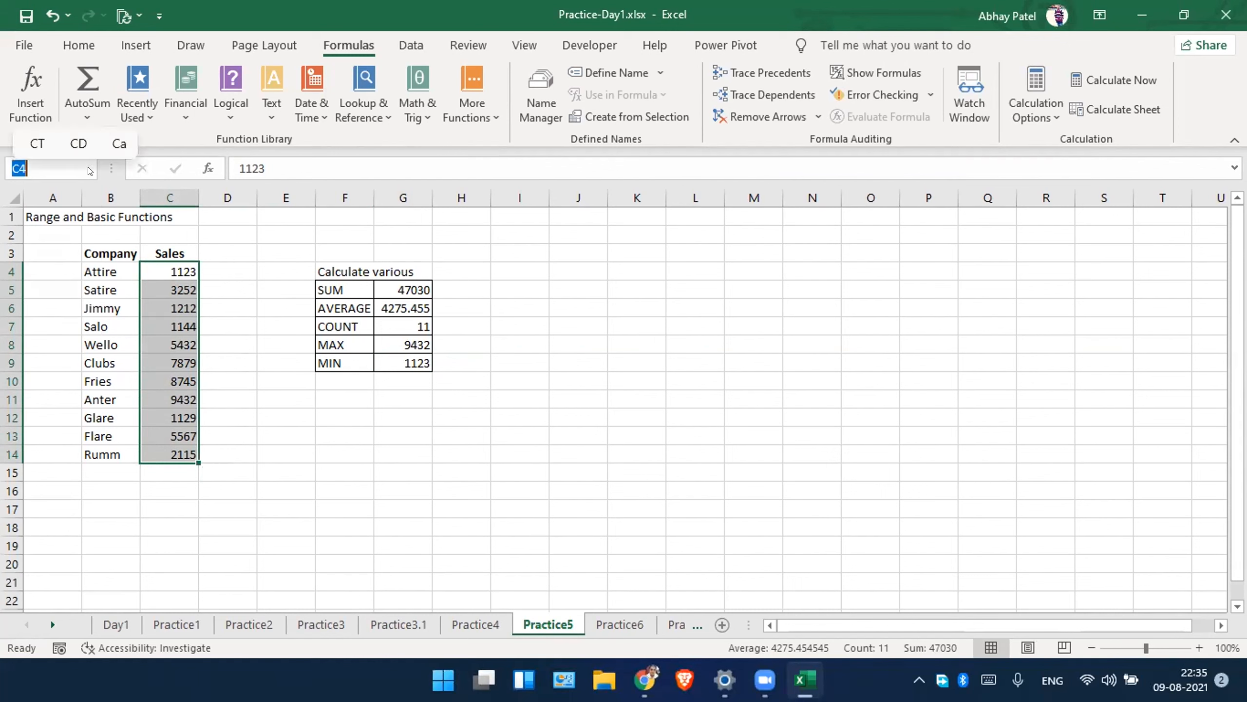
left_click(226, 306)
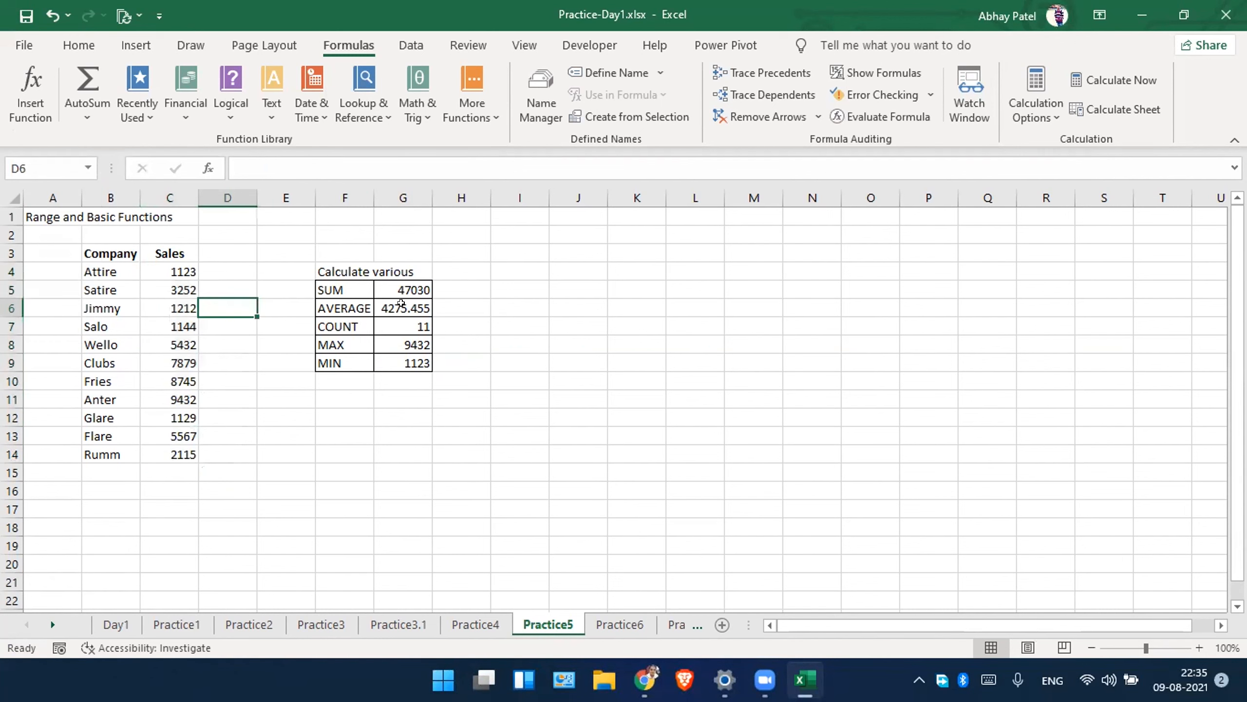
Open the MIN formula in G9 to examine its C4:C14 range reference and close it without changes.
left_click(401, 361)
double_click(401, 358)
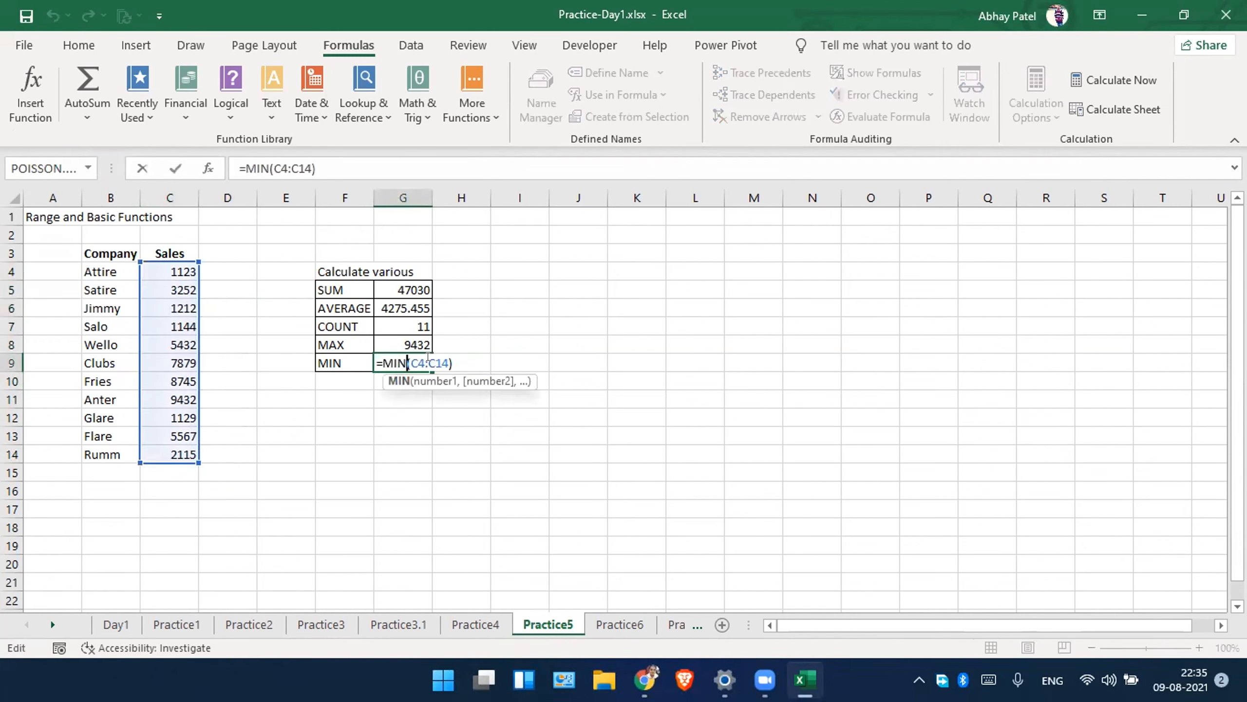
left_click(420, 362)
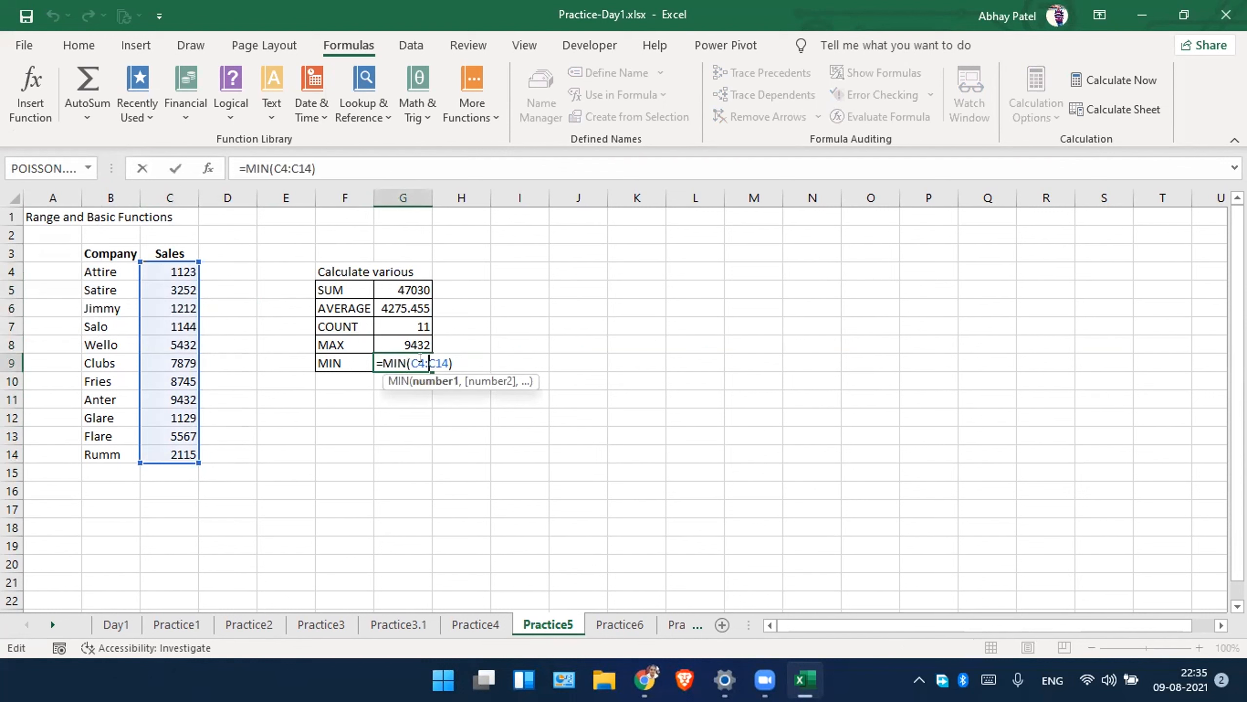
key("Left")
left_click(286, 168)
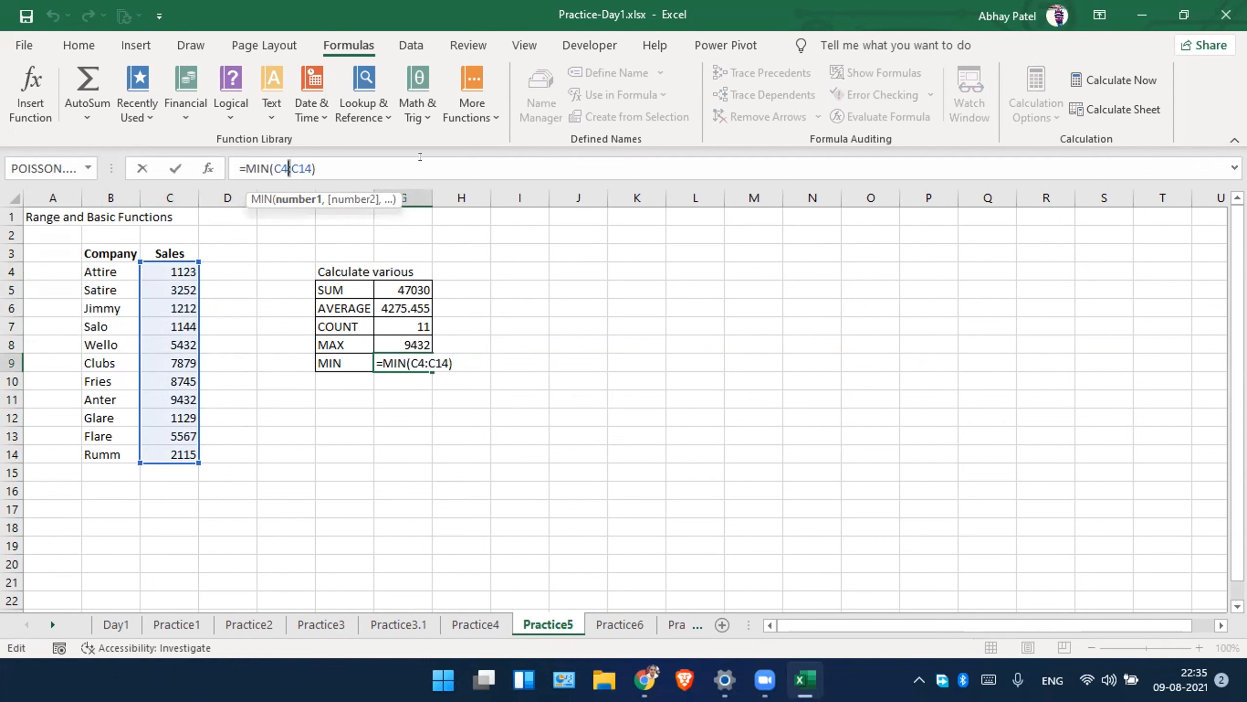
key("ctrl+Return")
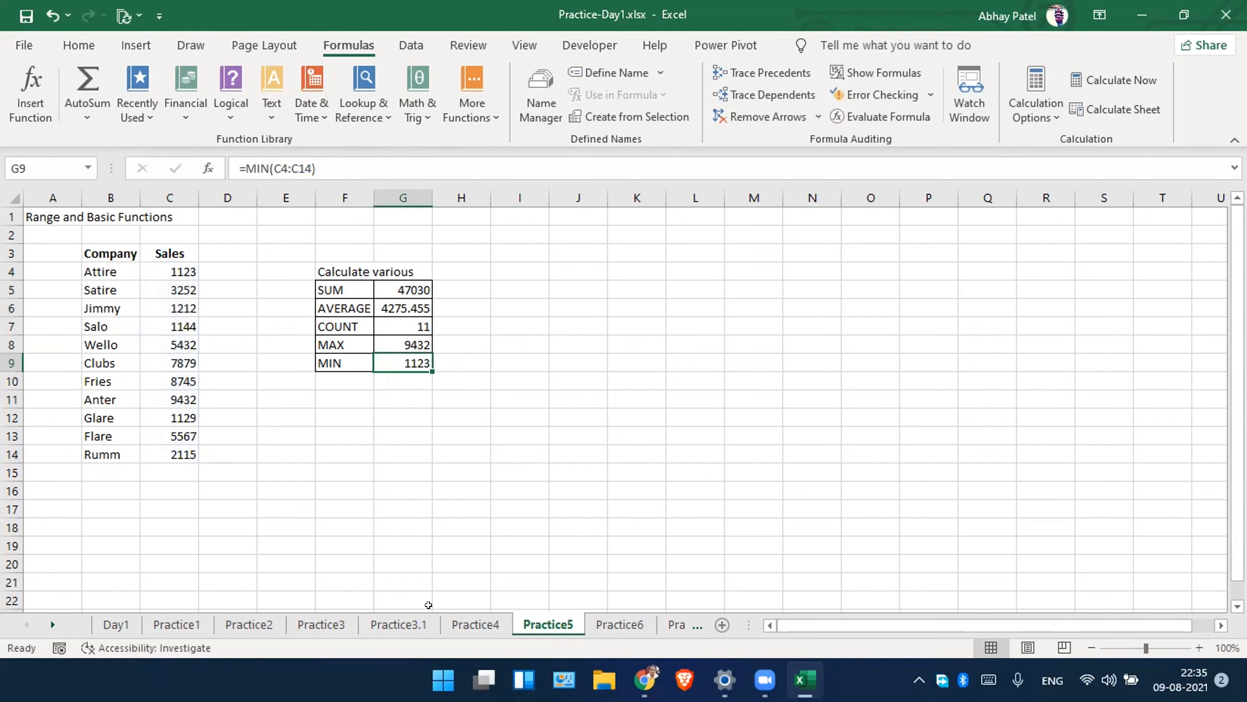
On the Practice6 sheet, total the January revenues in C8:C11 with a SUM formula in C12.
left_click(620, 625)
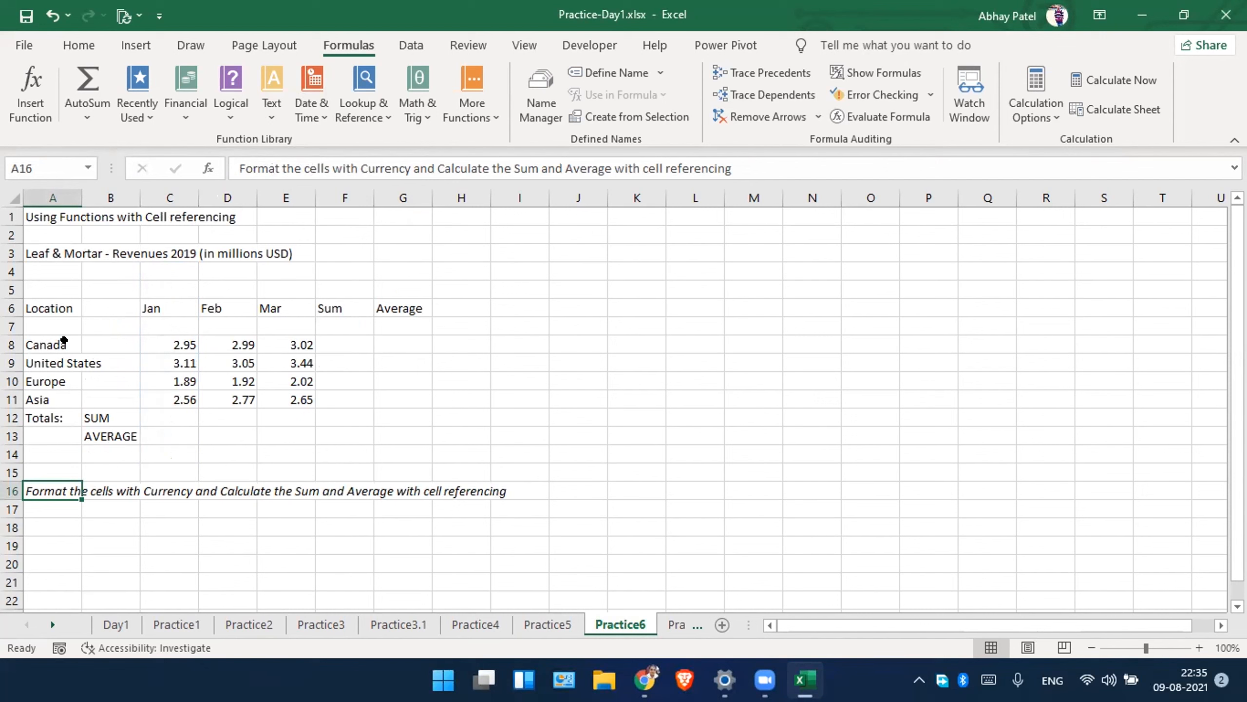
left_click_drag(64, 340, 55, 420)
left_click(180, 431)
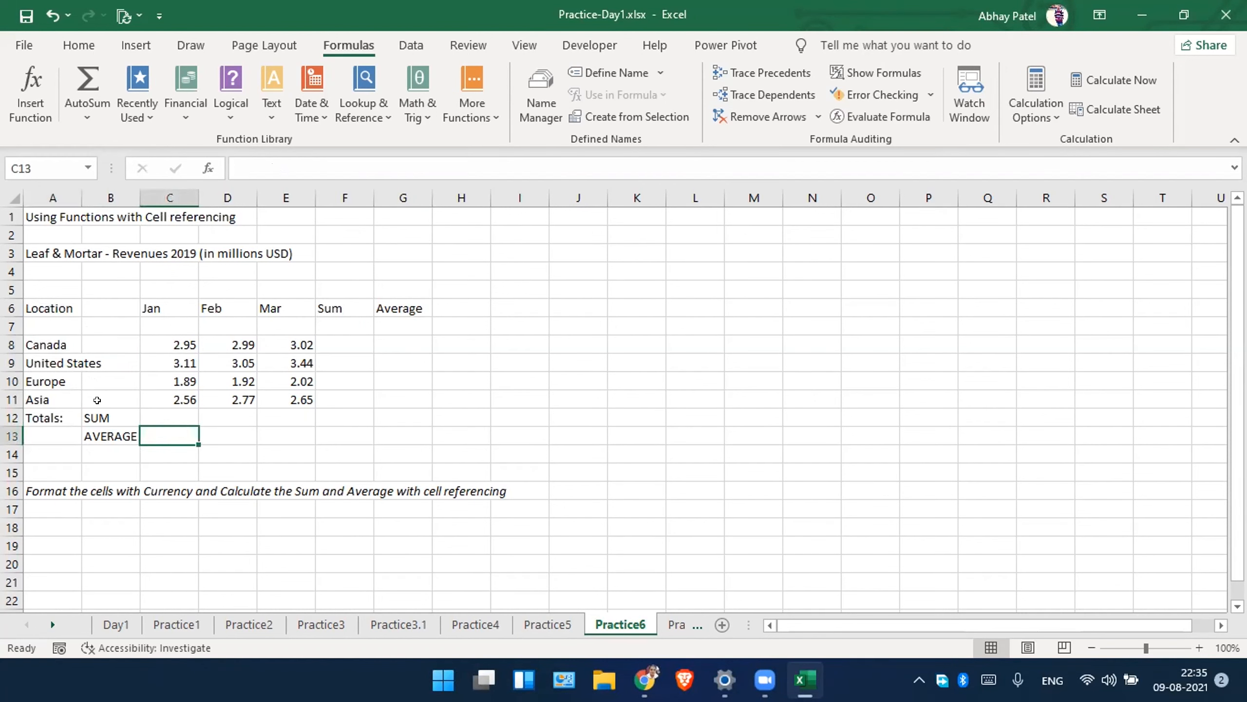
left_click(110, 415)
left_click(167, 415)
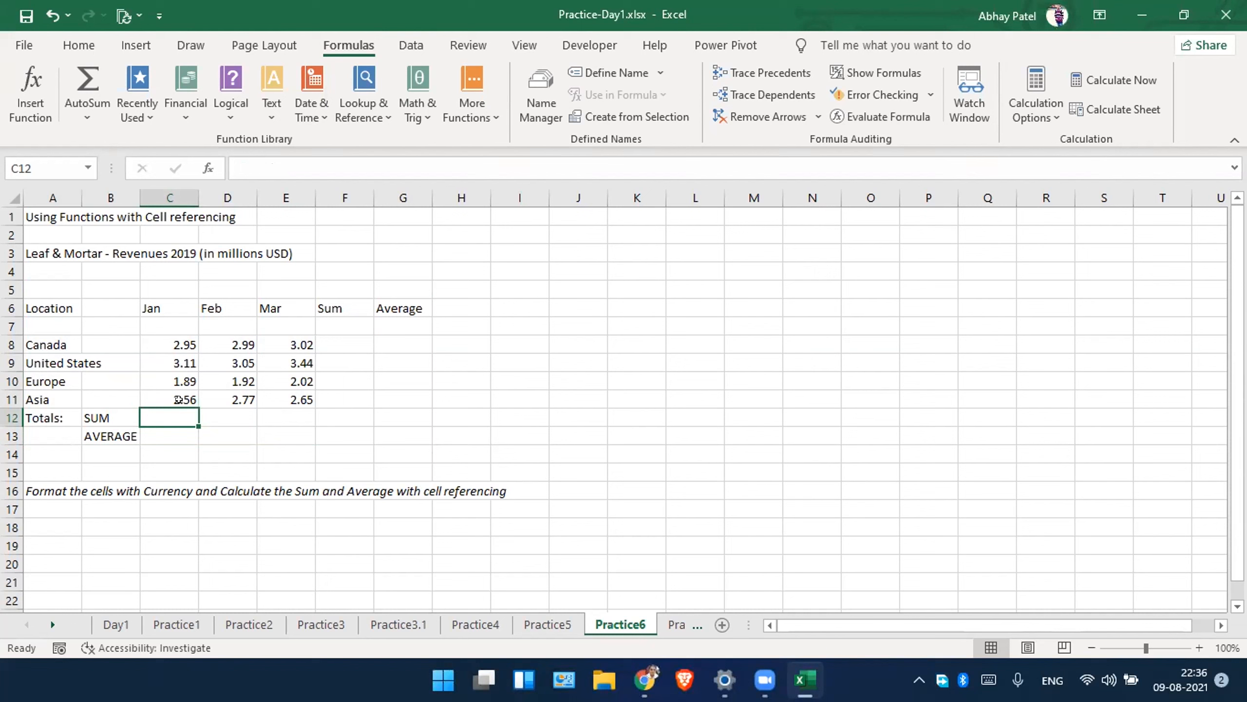
type("=")
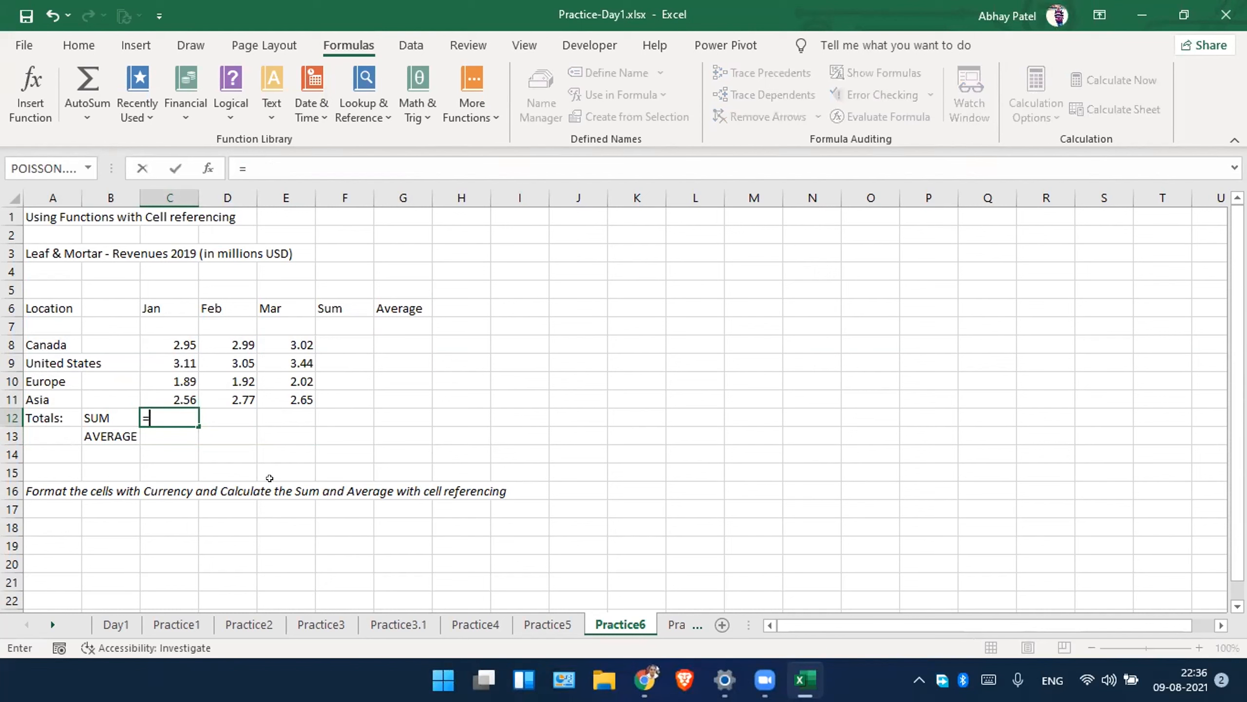
type("sum")
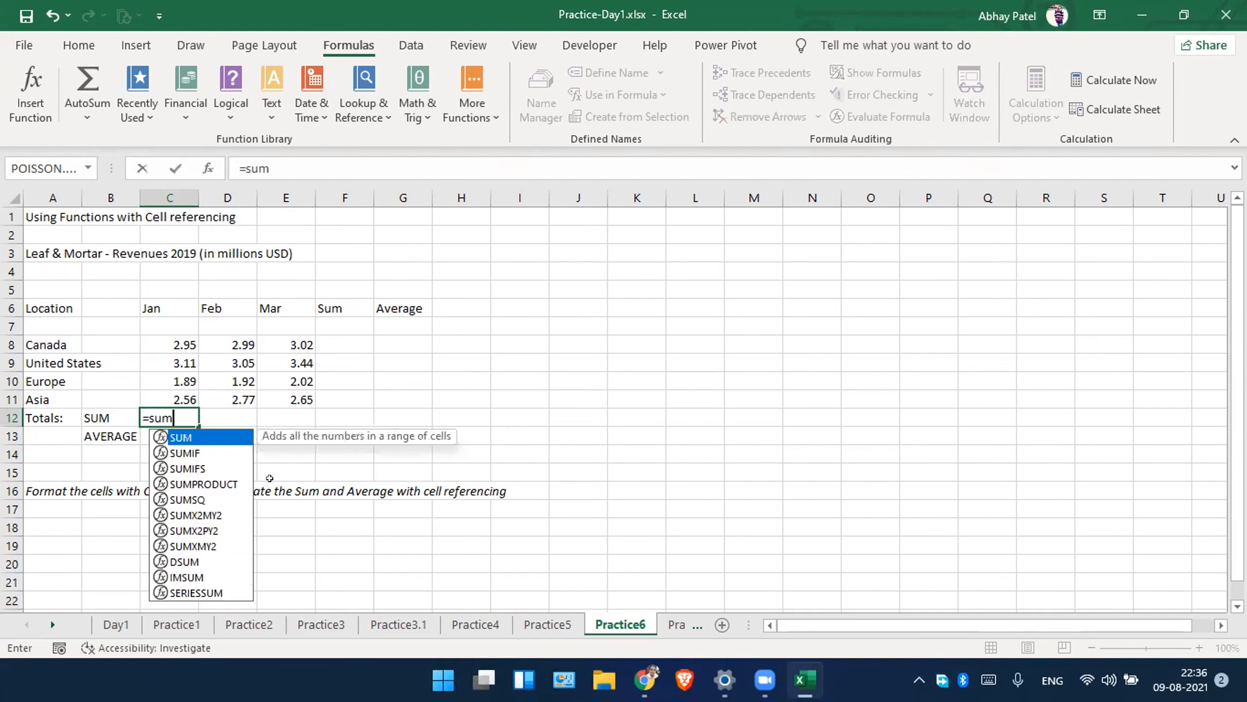
key("Tab")
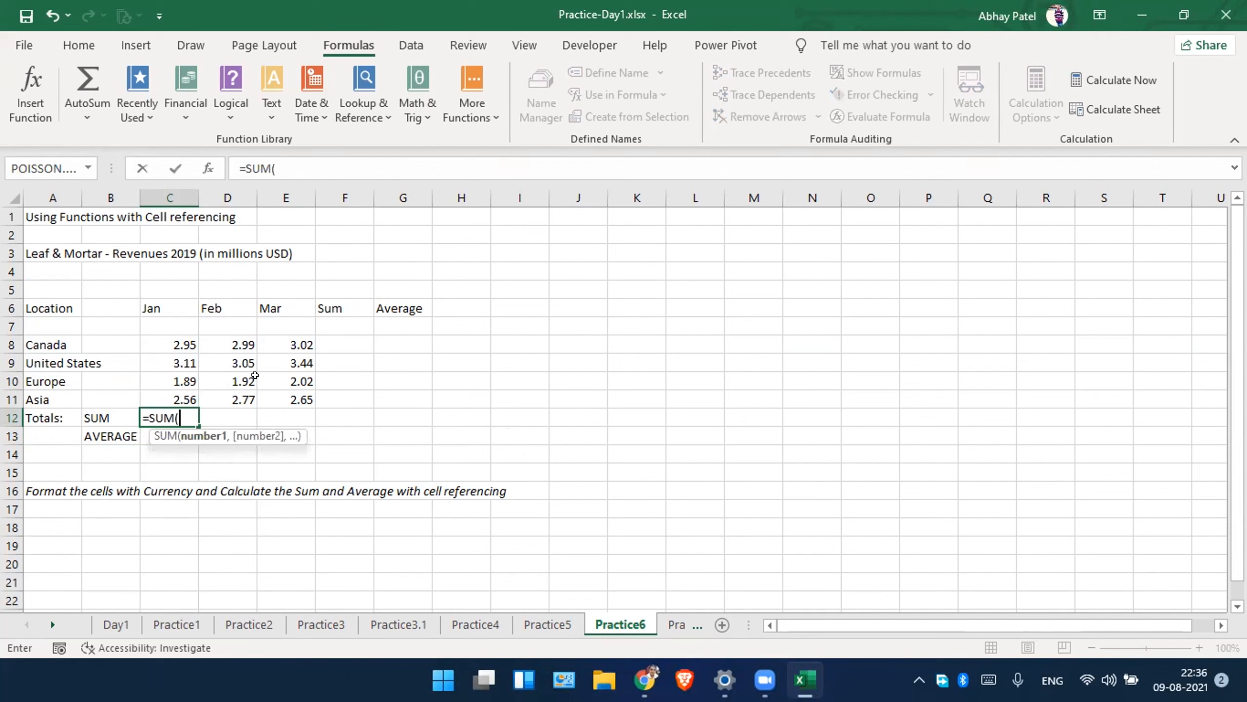
left_click_drag(180, 344, 178, 400)
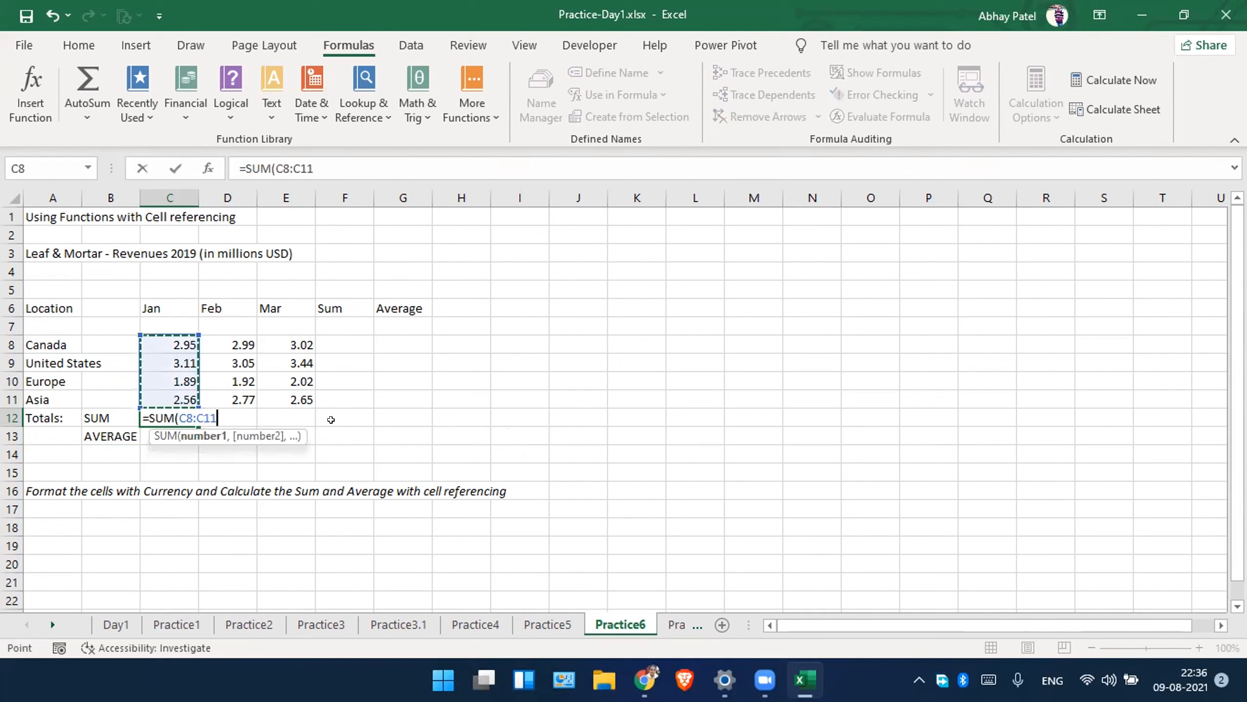
key("Return")
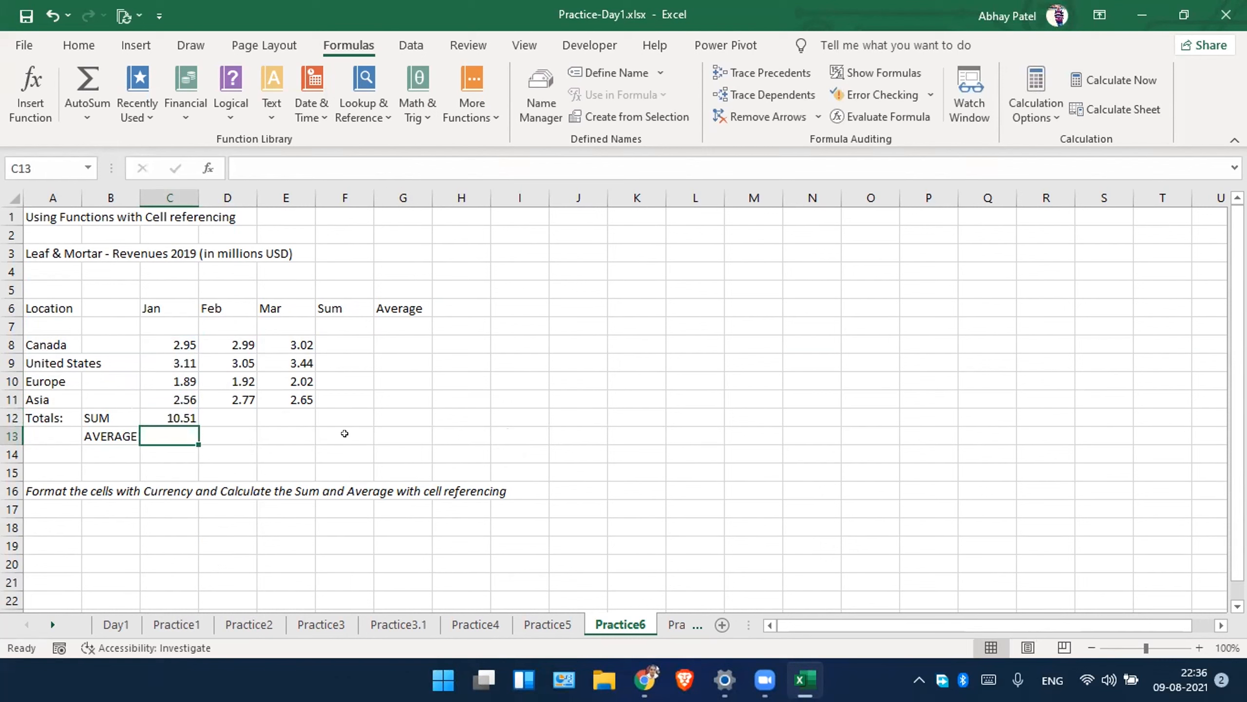
Copy the January SUM formula from C12 across to D12:E12 and check the references in the copied formulas.
left_click(169, 415)
left_click_drag(194, 418, 325, 415)
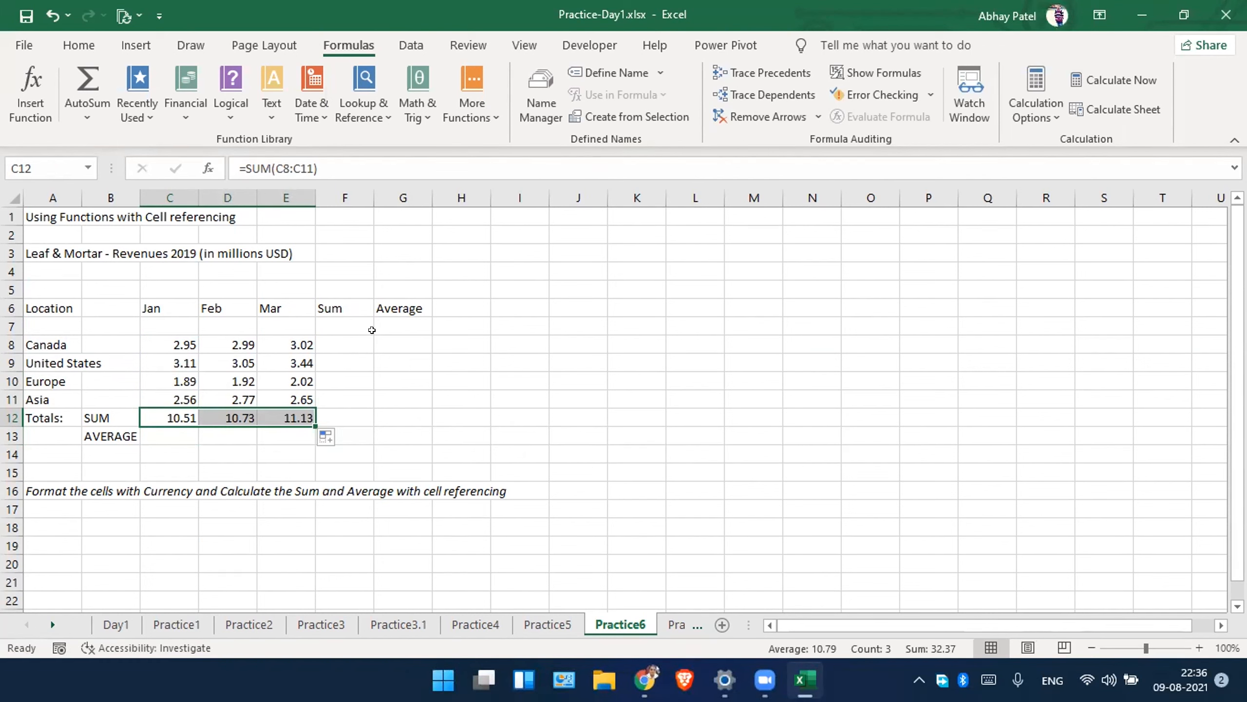
left_click(296, 407)
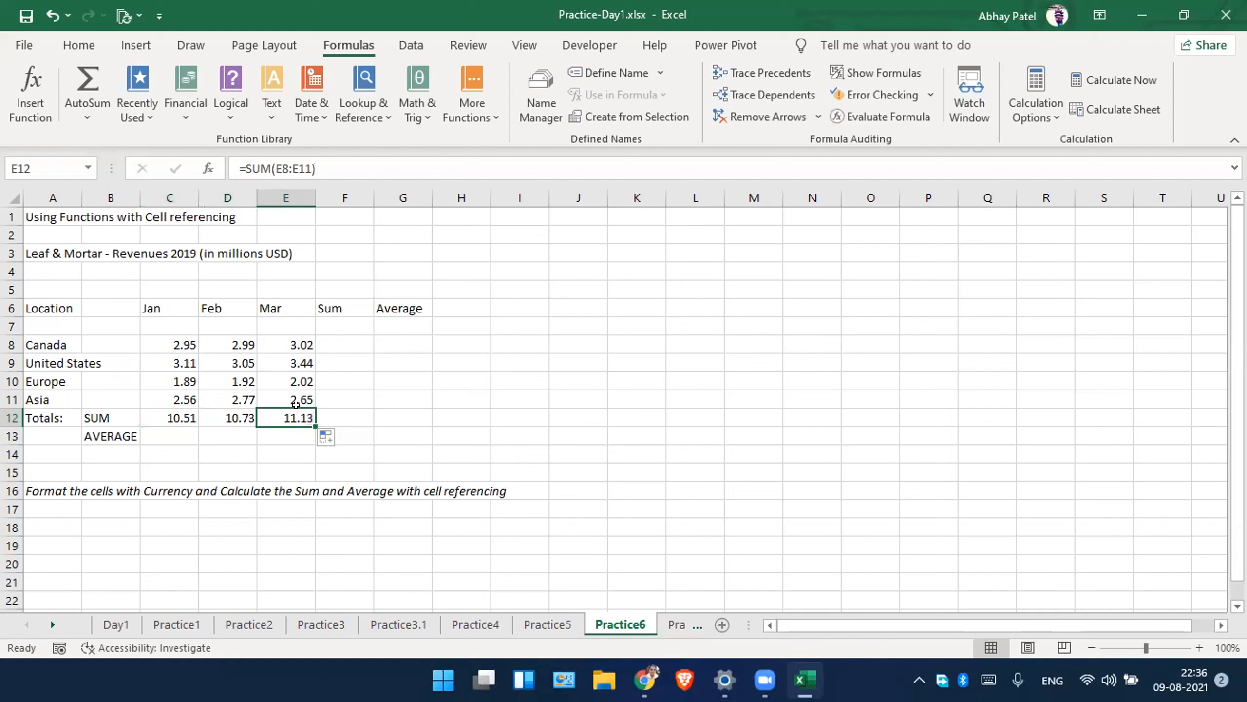
left_click(182, 418)
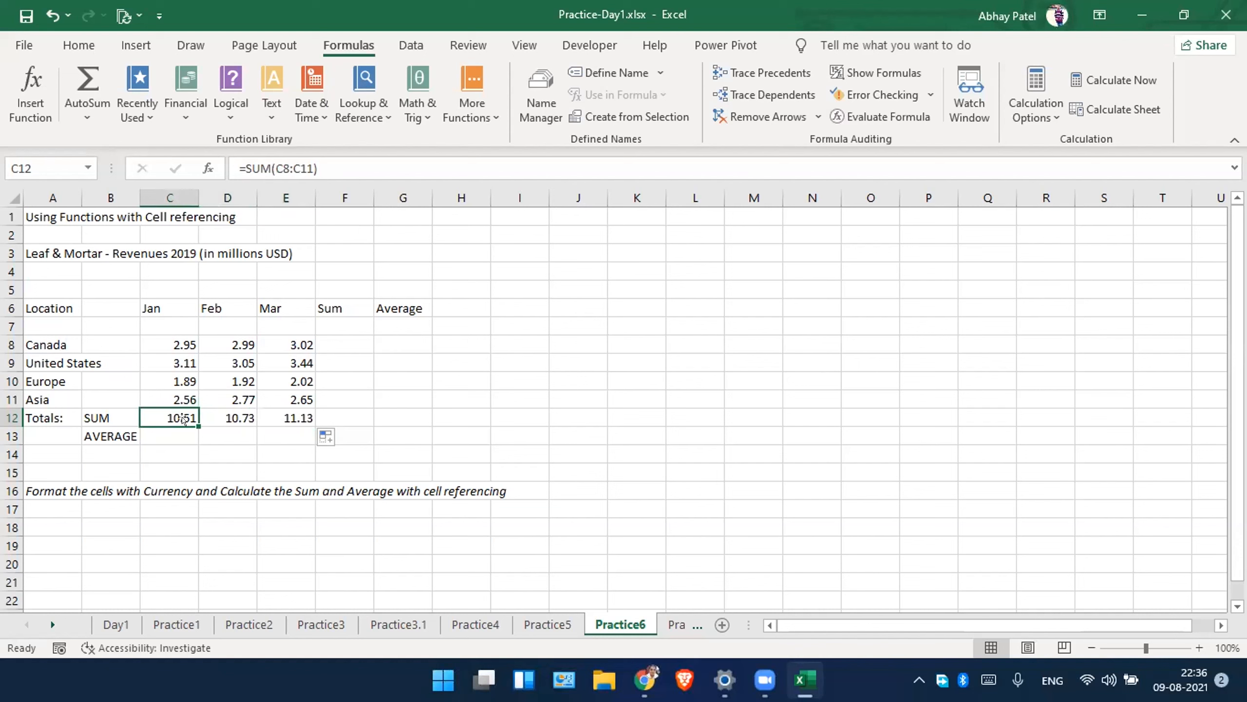
left_click(211, 415)
left_click(270, 417)
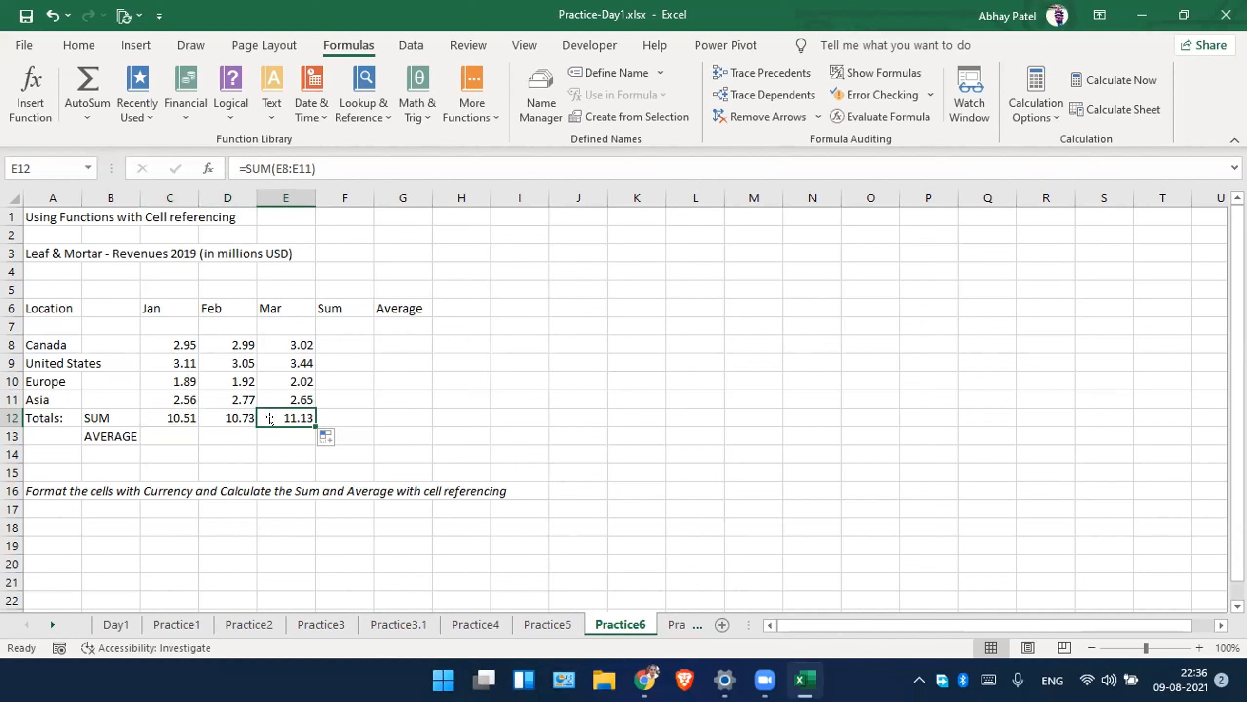
key("Left")
key("Left")
key("Right")
key("Right")
Total Canada's January to March revenues in C8:E8 with a SUM formula in F8.
key("Right")
key("Up")
key("Up")
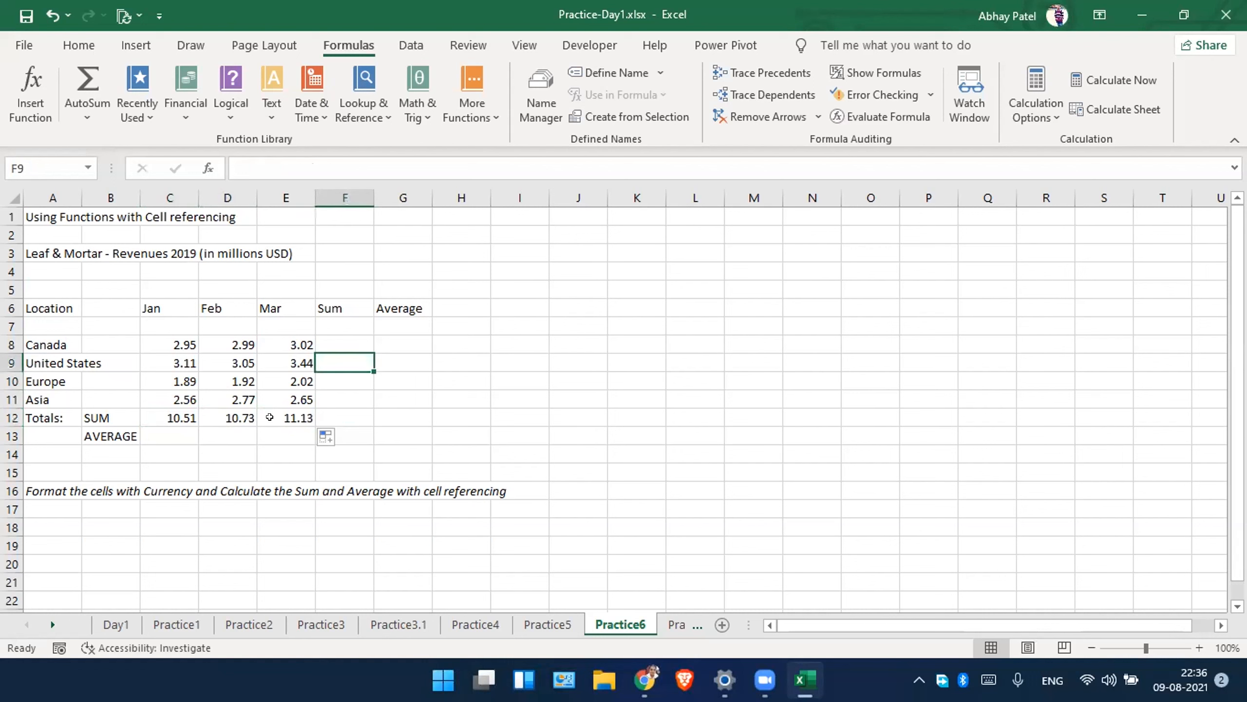
key("Down")
key("Up")
key("Up")
key("Up")
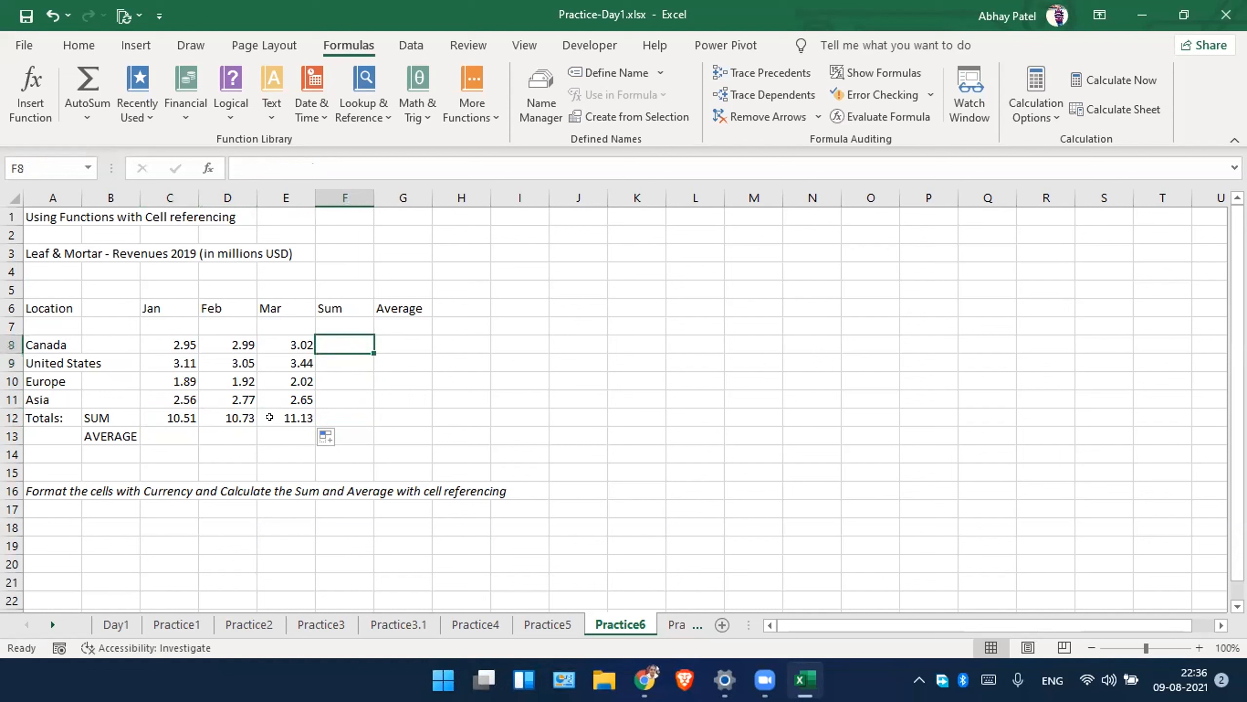
type("=s")
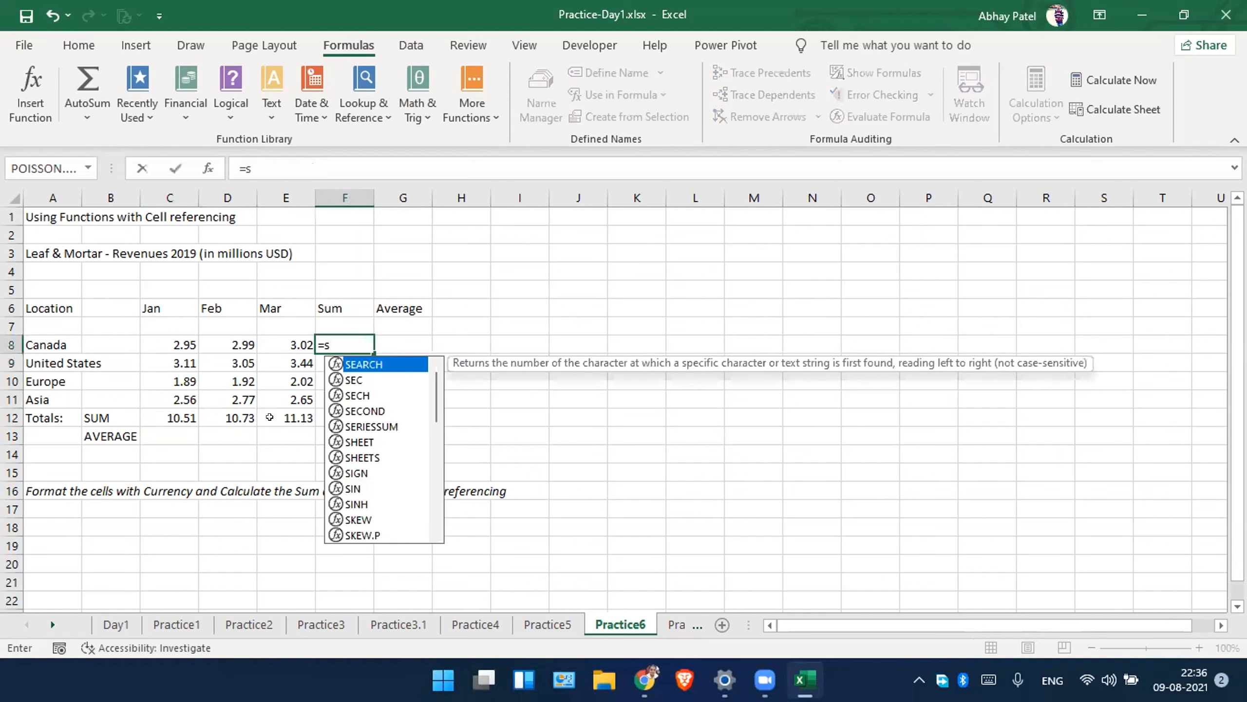
type("u")
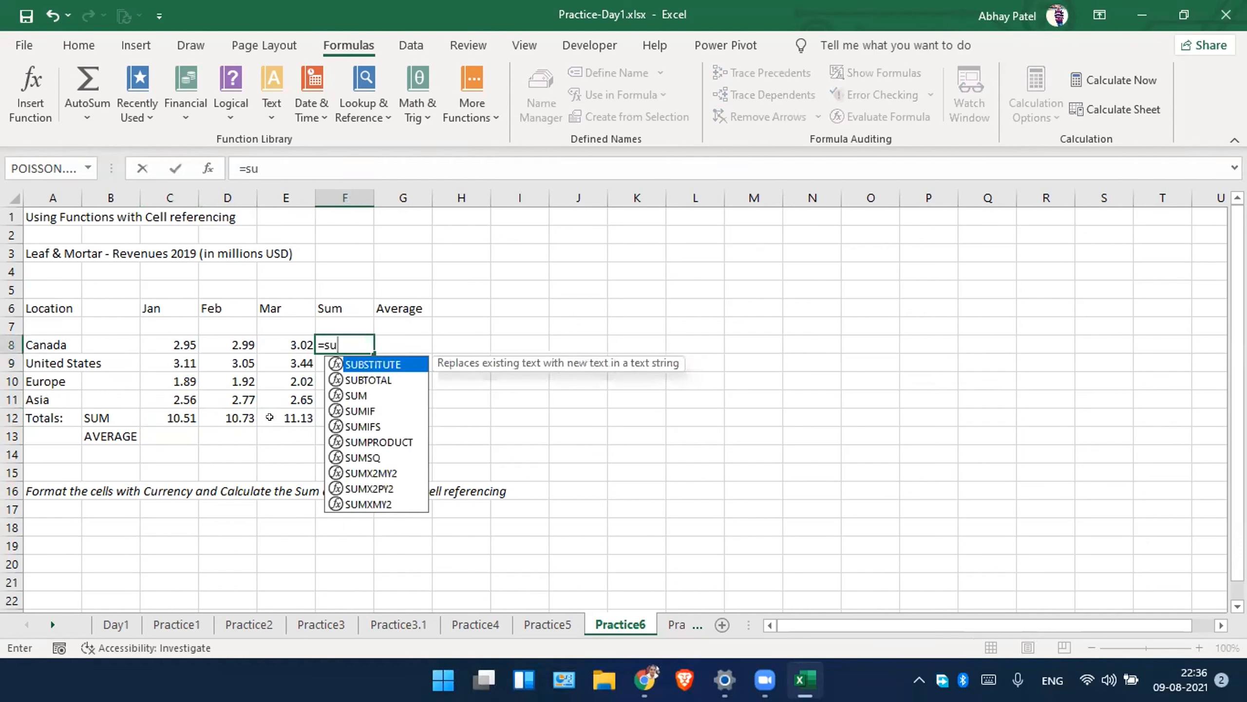
type("m")
key("Tab")
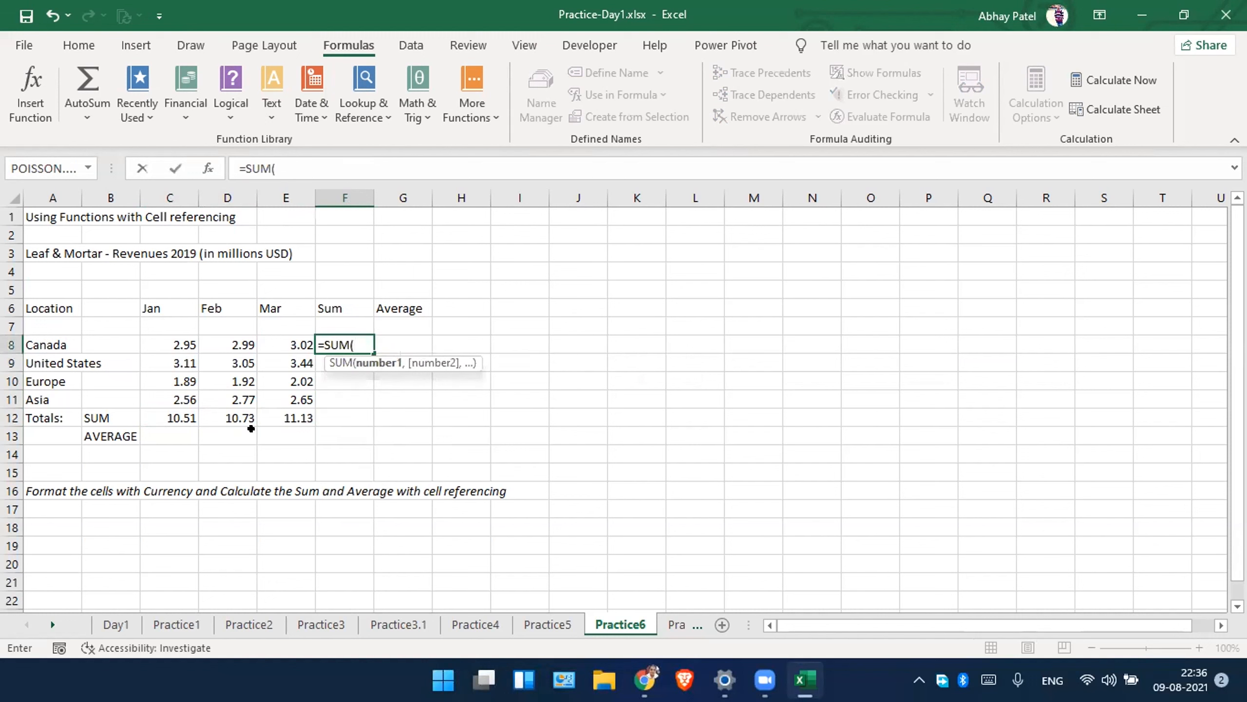
left_click_drag(170, 342, 295, 345)
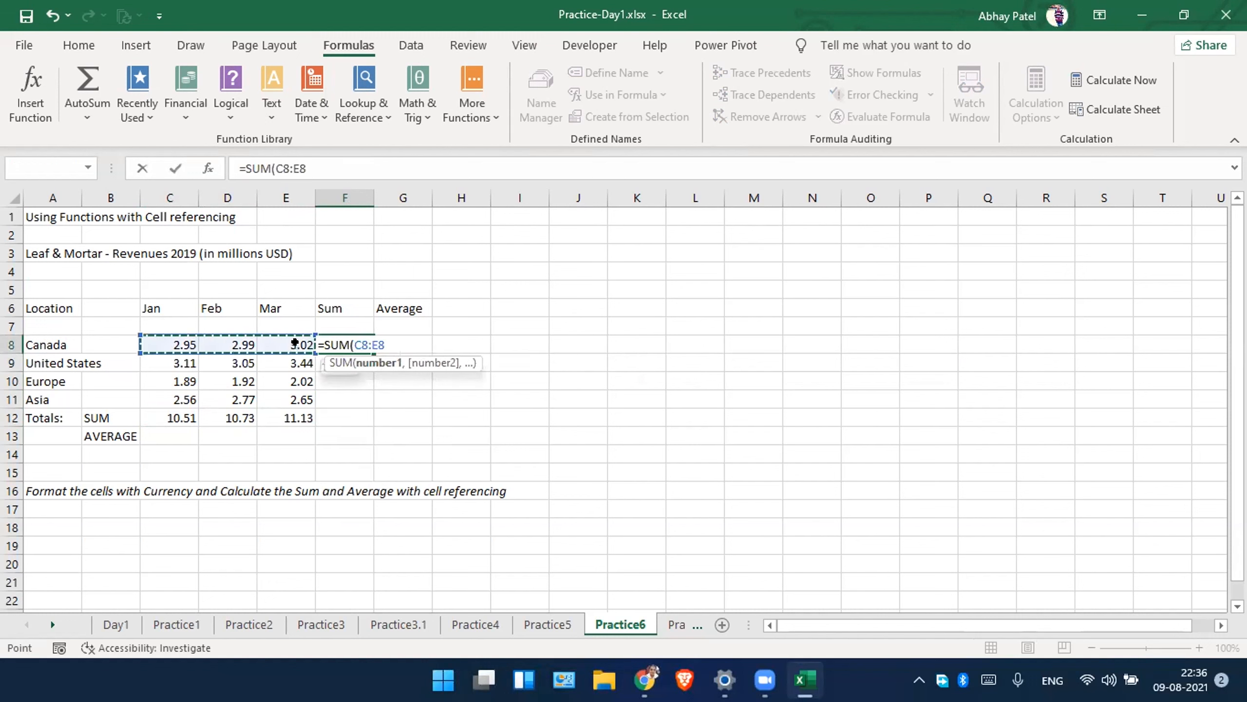
key("Return")
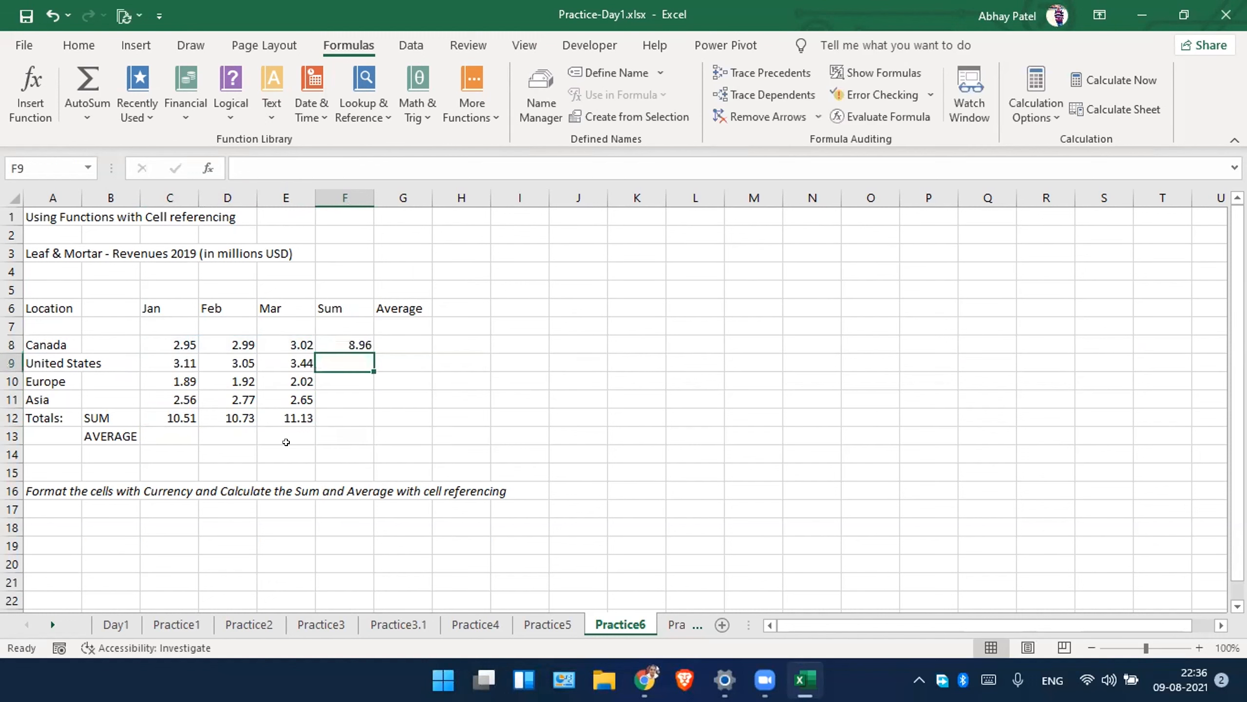
Fill the SUM formula from F8 down through F12.
key("Up")
key("shift+Down")
key("shift+Down")
key("shift+Down")
key("shift+Down")
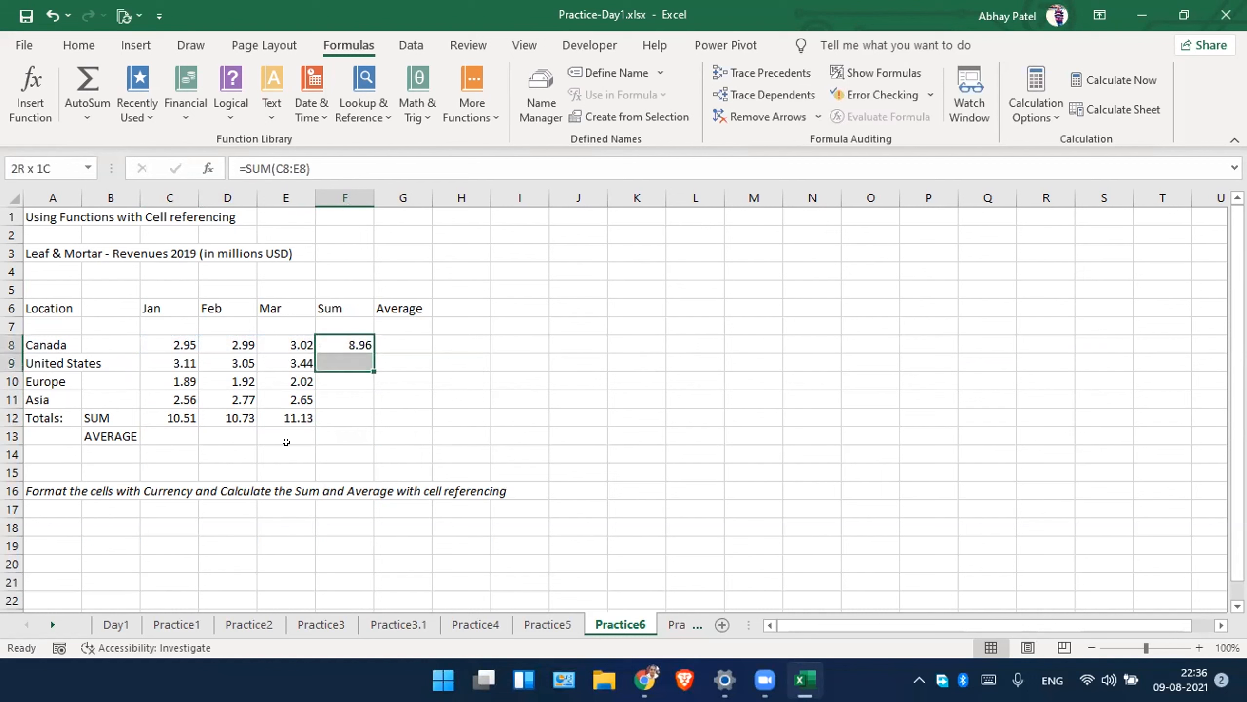
key("ctrl+d")
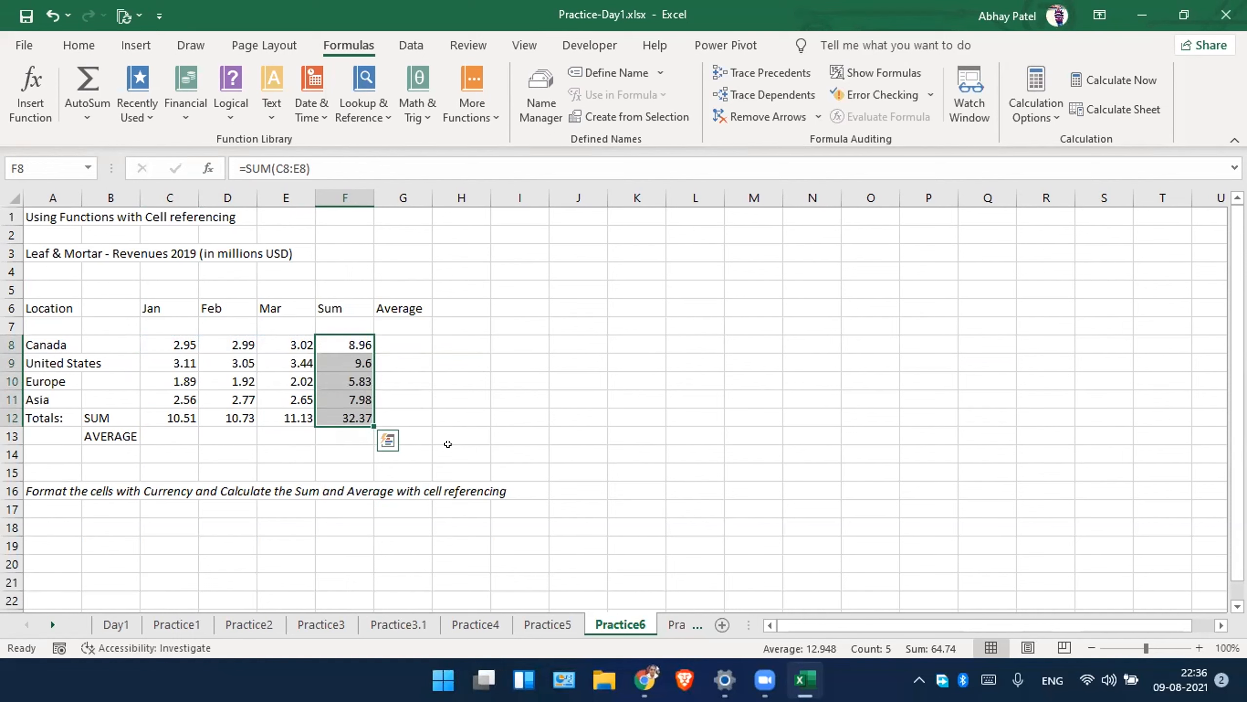
Calculate Canada's average in G8 with an AVERAGE formula over C8:F8.
left_click(387, 344)
type("=ave")
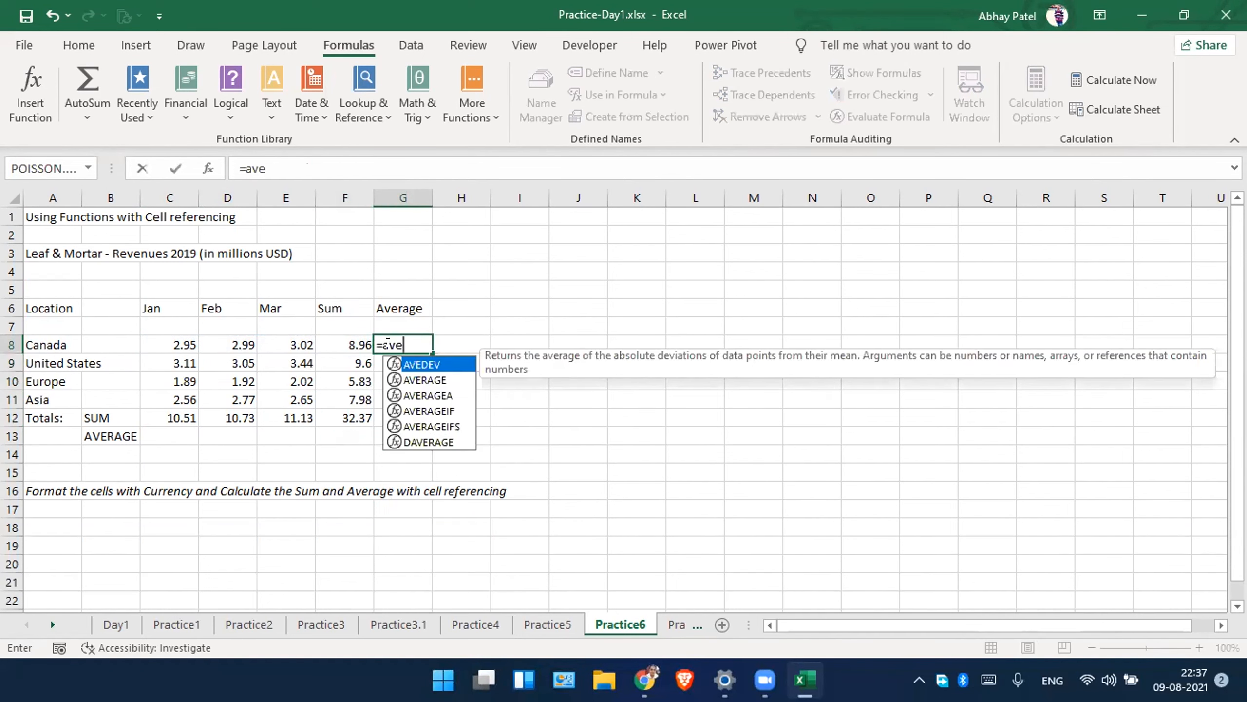
type("ra")
key("Tab")
left_click_drag(359, 343, 171, 340)
key("Return")
Fill the AVERAGE formula from G8 down through G12.
key("Up")
key("shift+Down")
key("shift+Down")
key("shift+Down")
key("shift+Down")
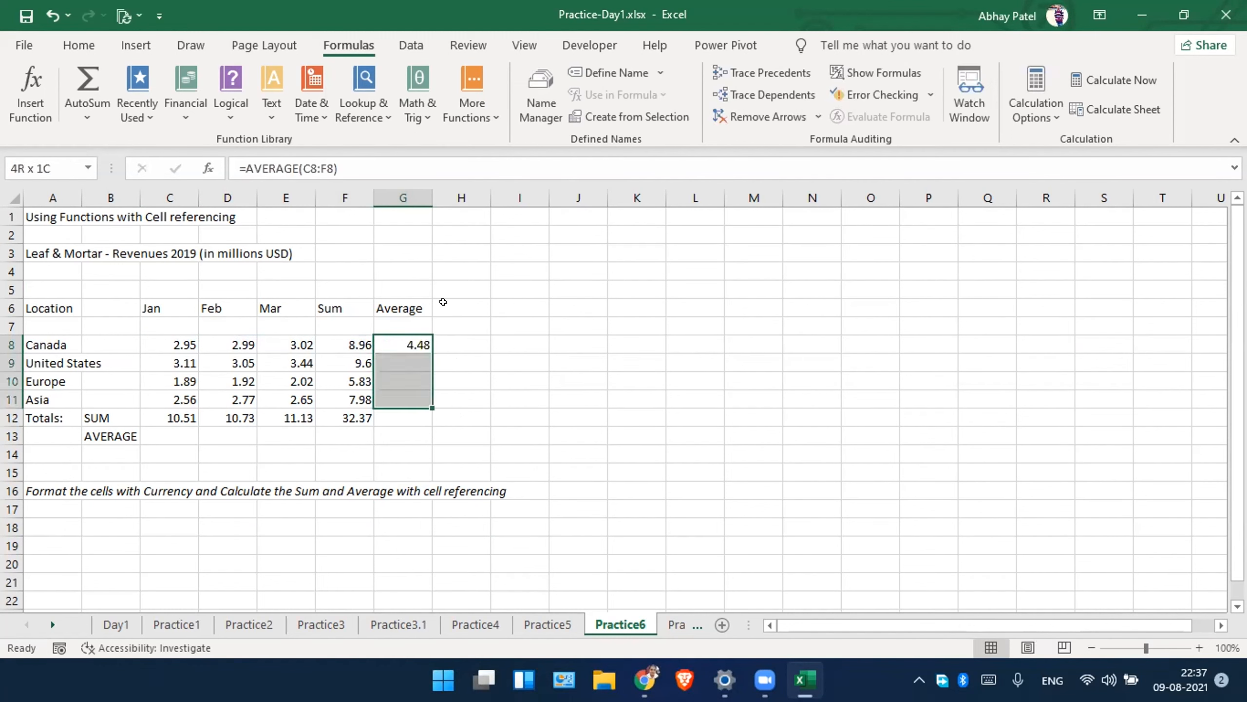
key("ctrl+d")
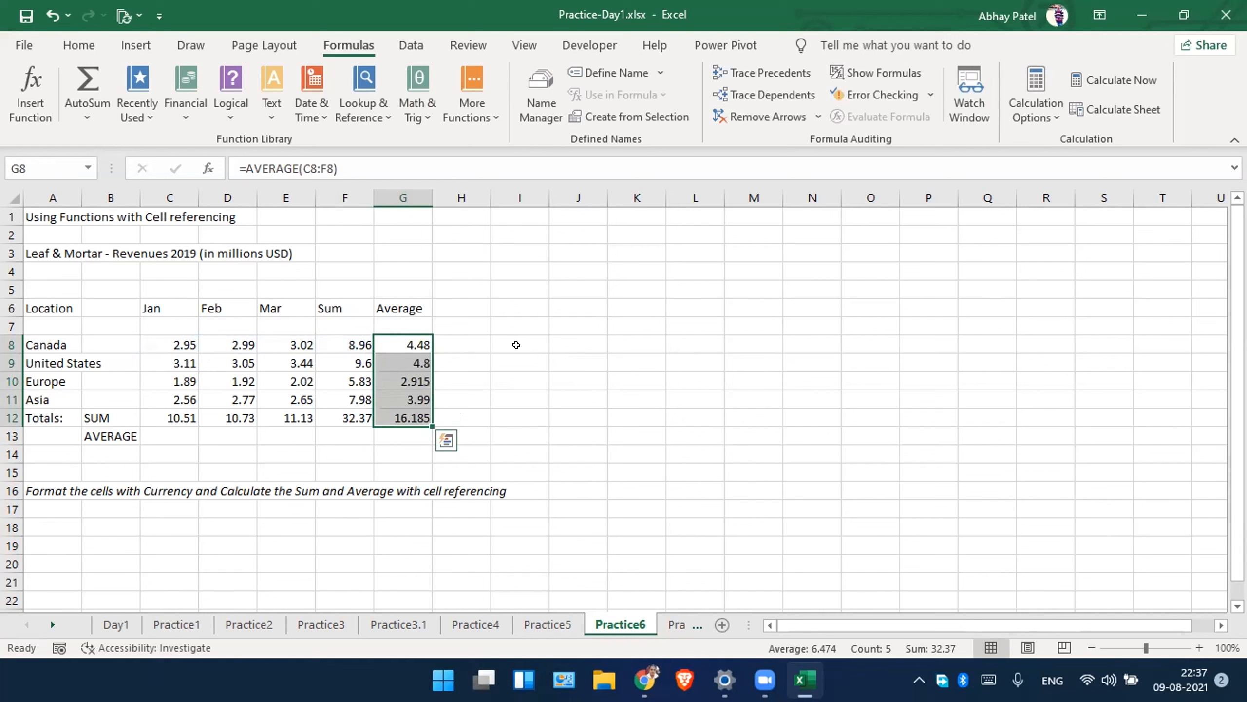
Check the copied average formula in G12 and clear the filled averages in G9:G12.
left_click(403, 414)
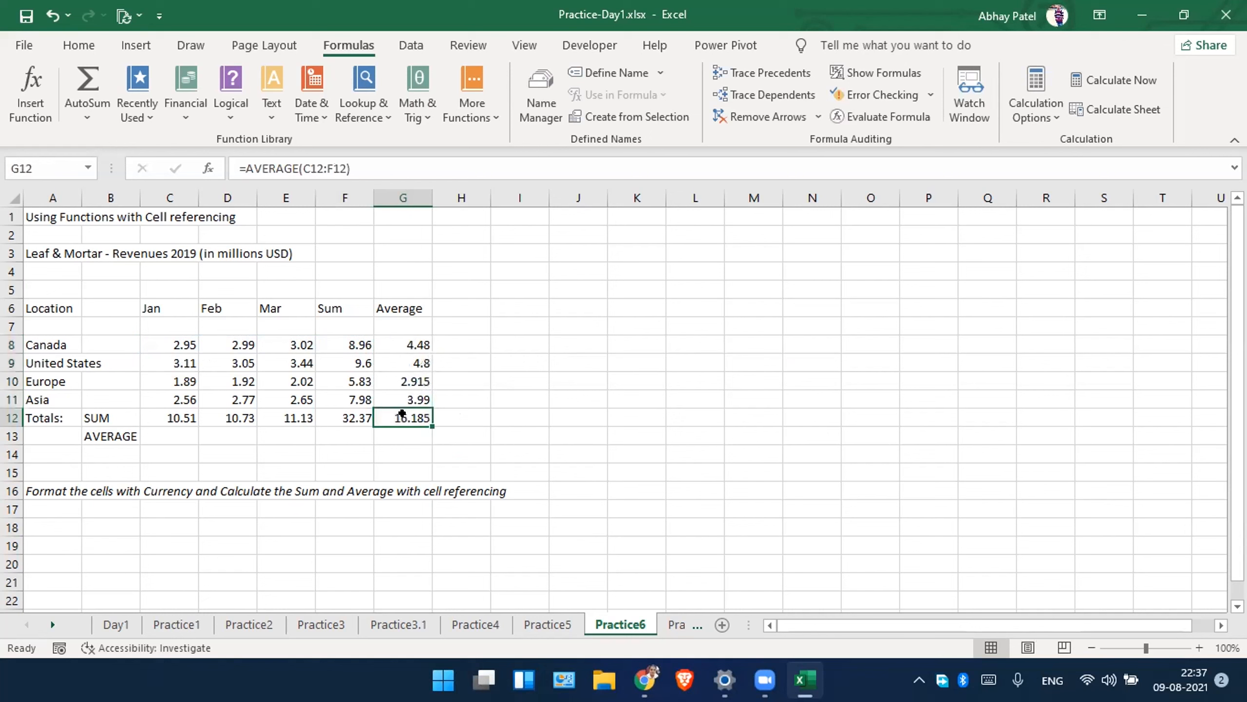
key("ctrl+Up")
double_click(432, 352)
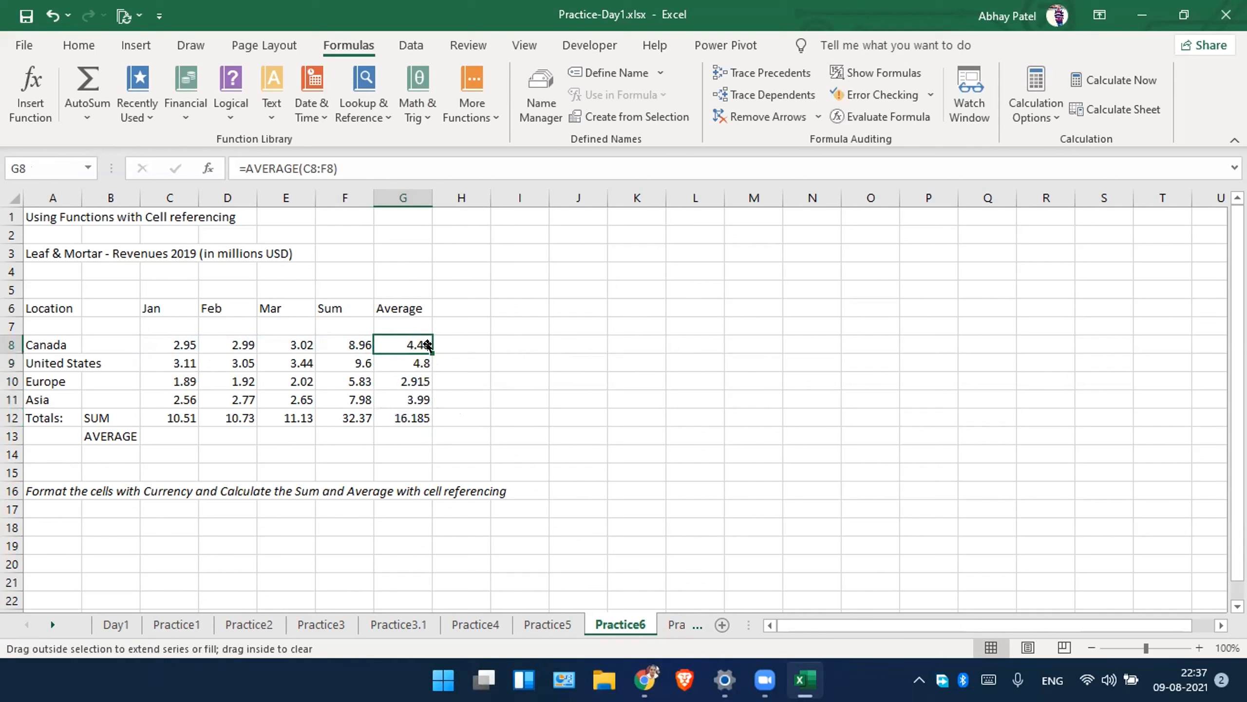
left_click_drag(401, 361, 404, 412)
key("Delete")
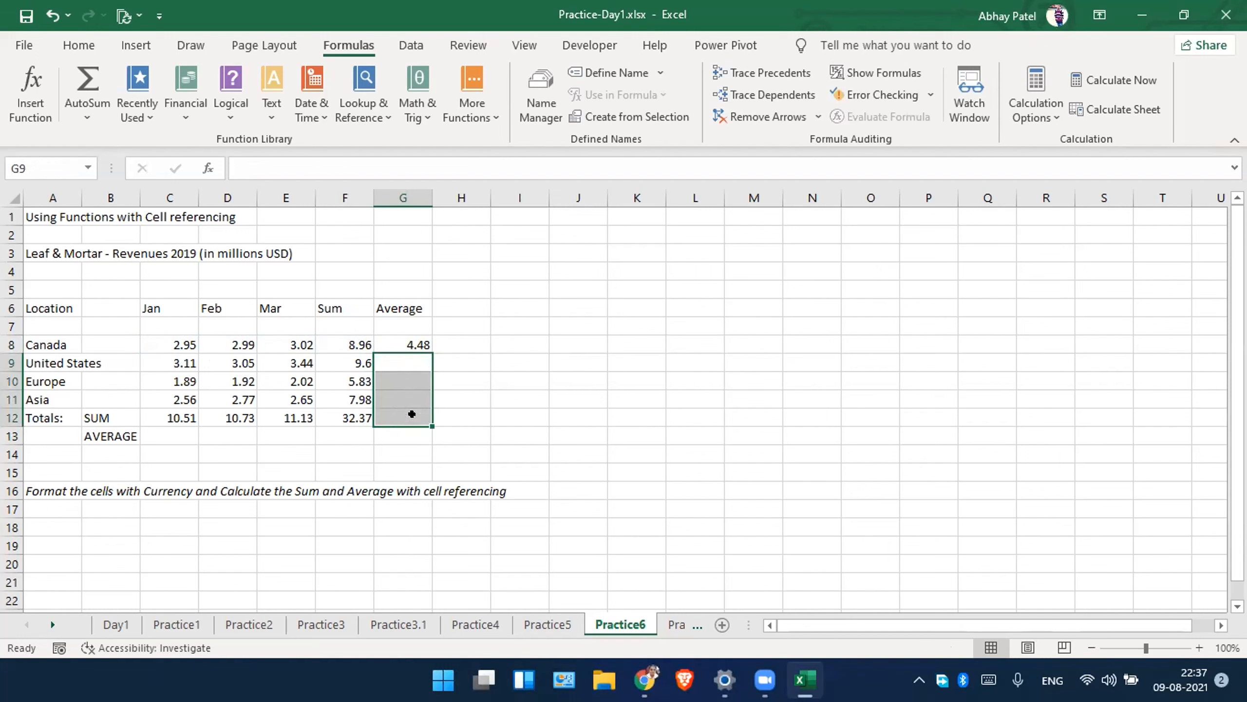
Auto-fill the AVERAGE formula from G8 down the column through G13 and inspect the formula in G13.
left_click(415, 343)
double_click(431, 353)
left_click(397, 431)
left_click(397, 431)
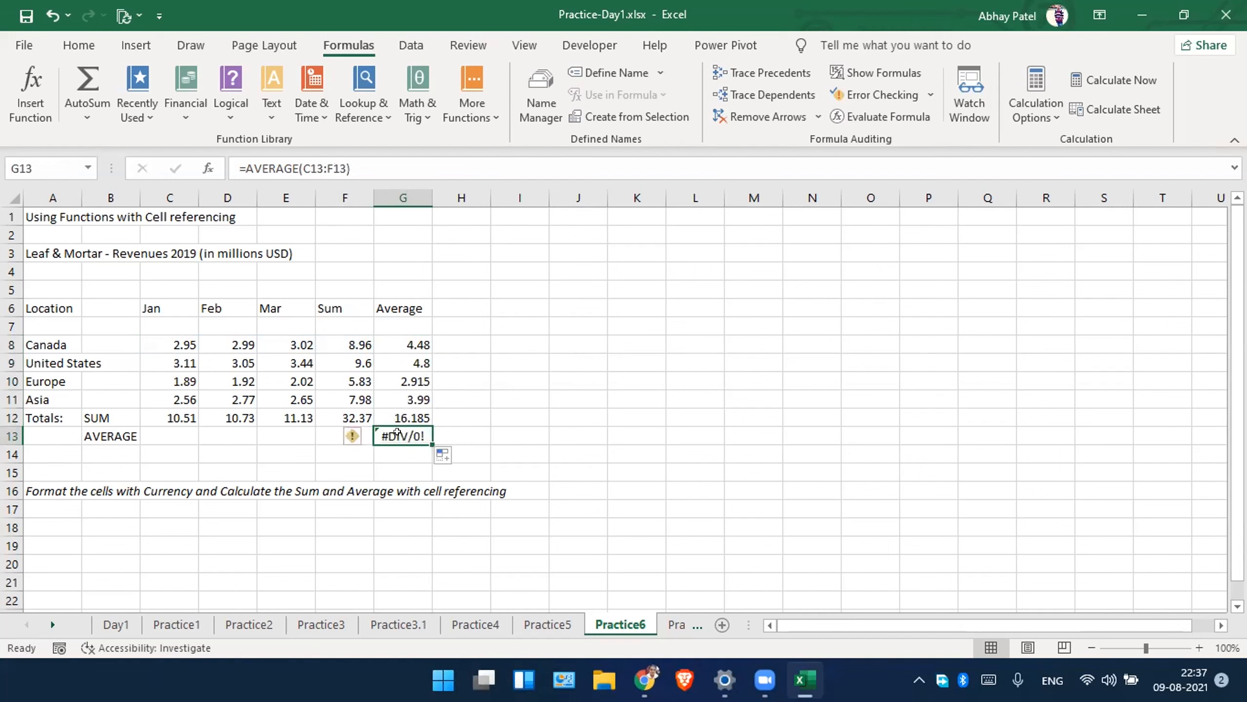
Clear G13 and calculate the averages across C13:F13, starting with AVERAGE over C8:C11 in C13.
key("Delete")
left_click(154, 429)
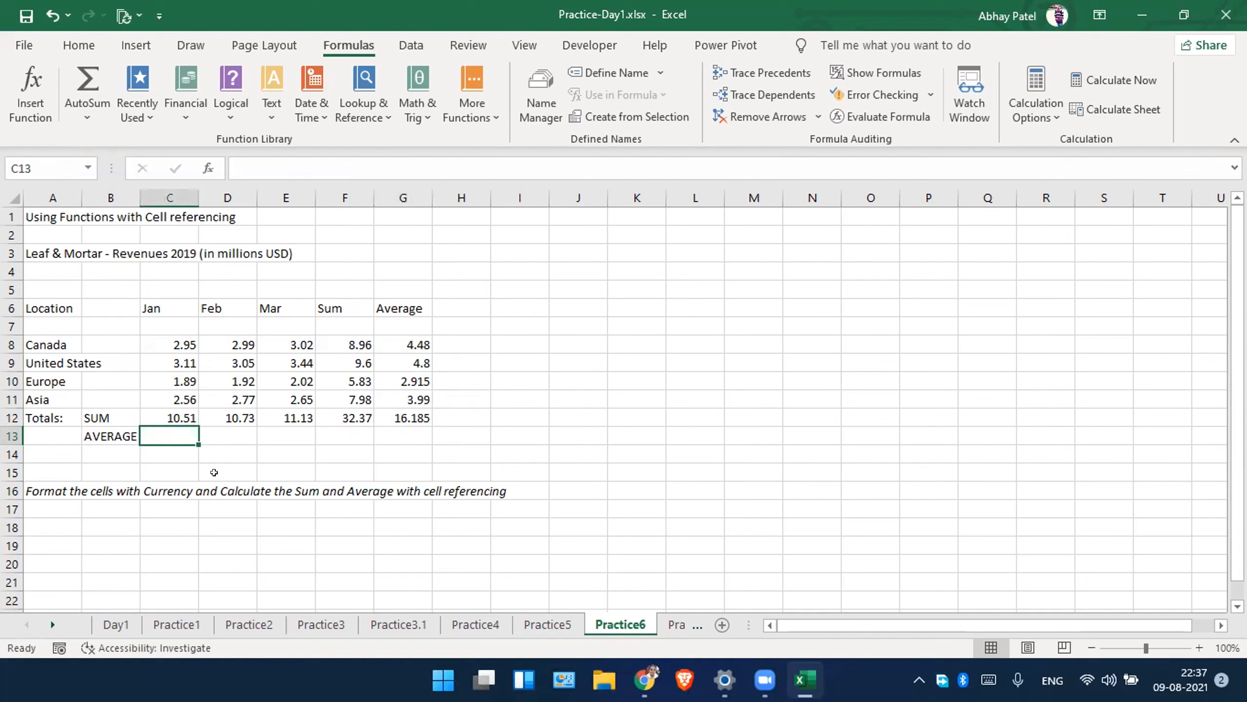
type("=ave")
key("Down")
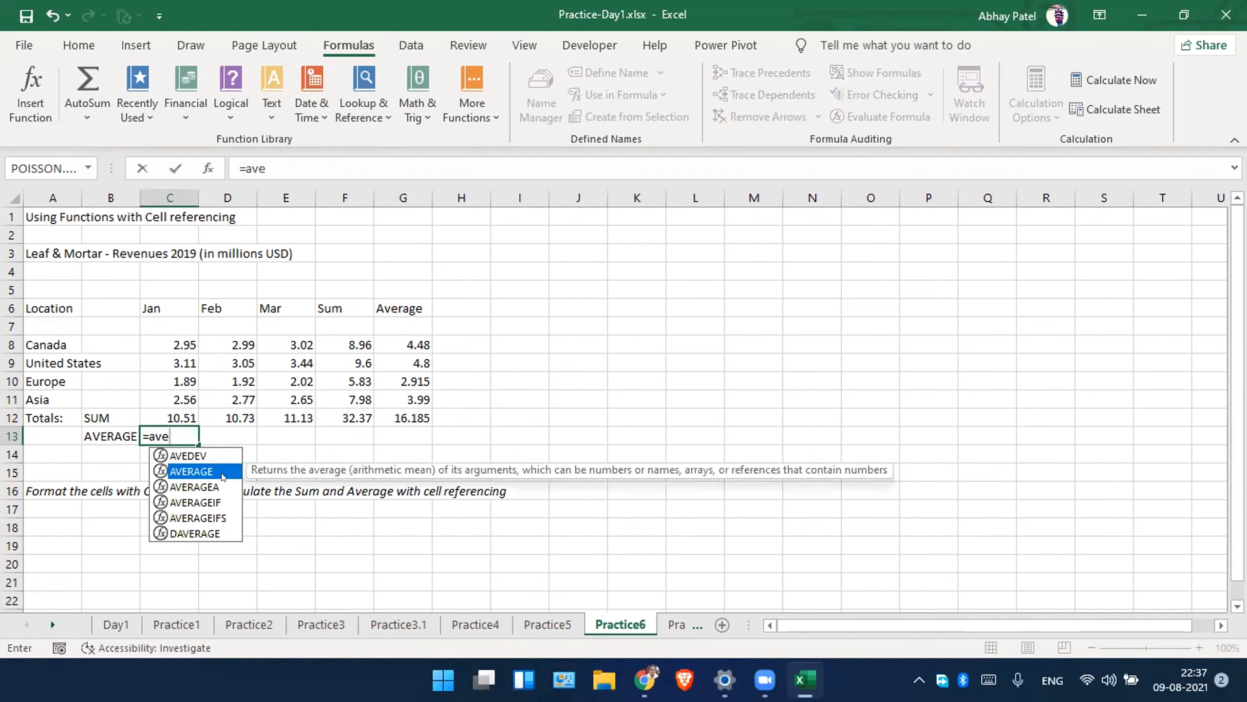
key("Tab")
left_click_drag(181, 346, 373, 439)
key("Return")
left_click(192, 440)
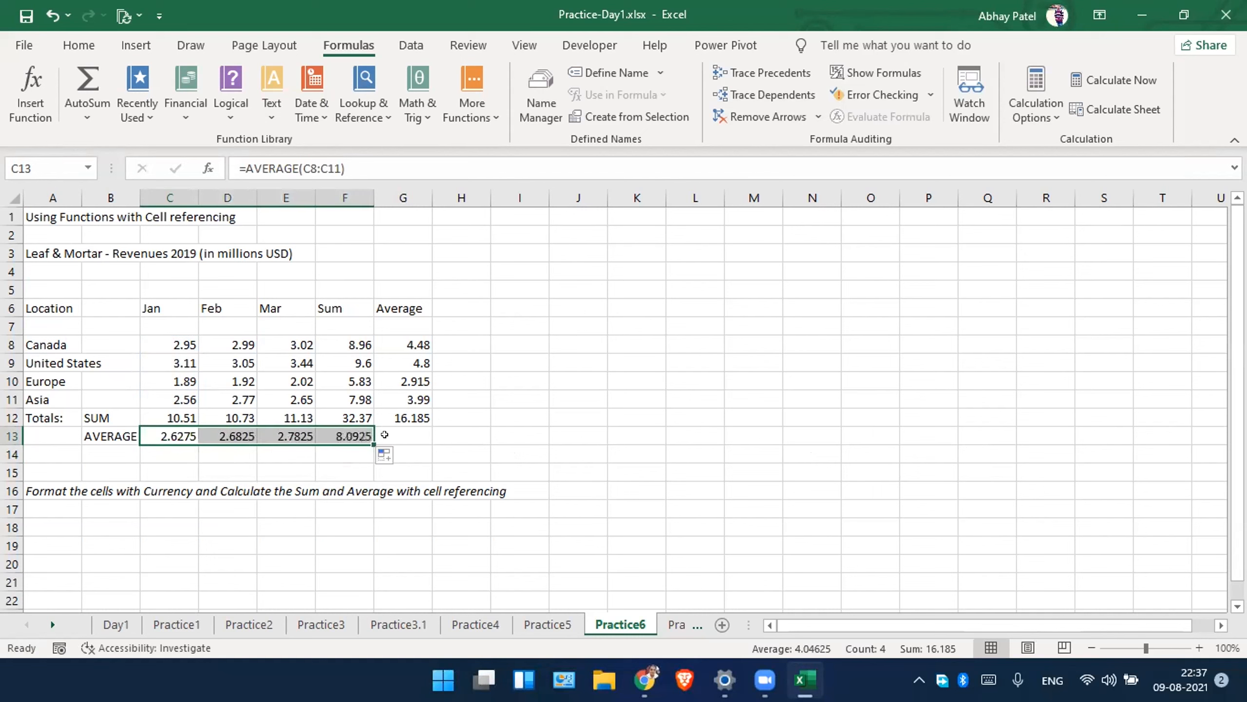
left_click(385, 434)
Open the Practice7 sheet and total the monthly revenues in C11:N11 with AutoSum.
left_click(676, 624)
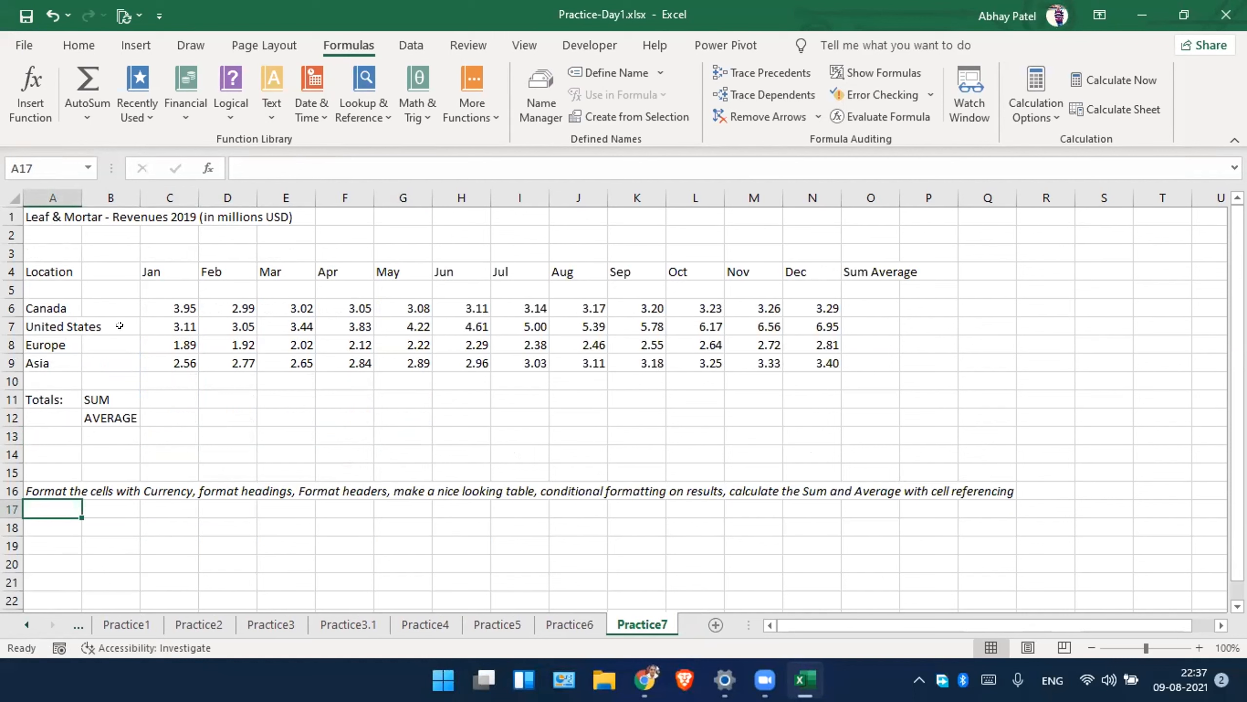
left_click(166, 389)
left_click(435, 326)
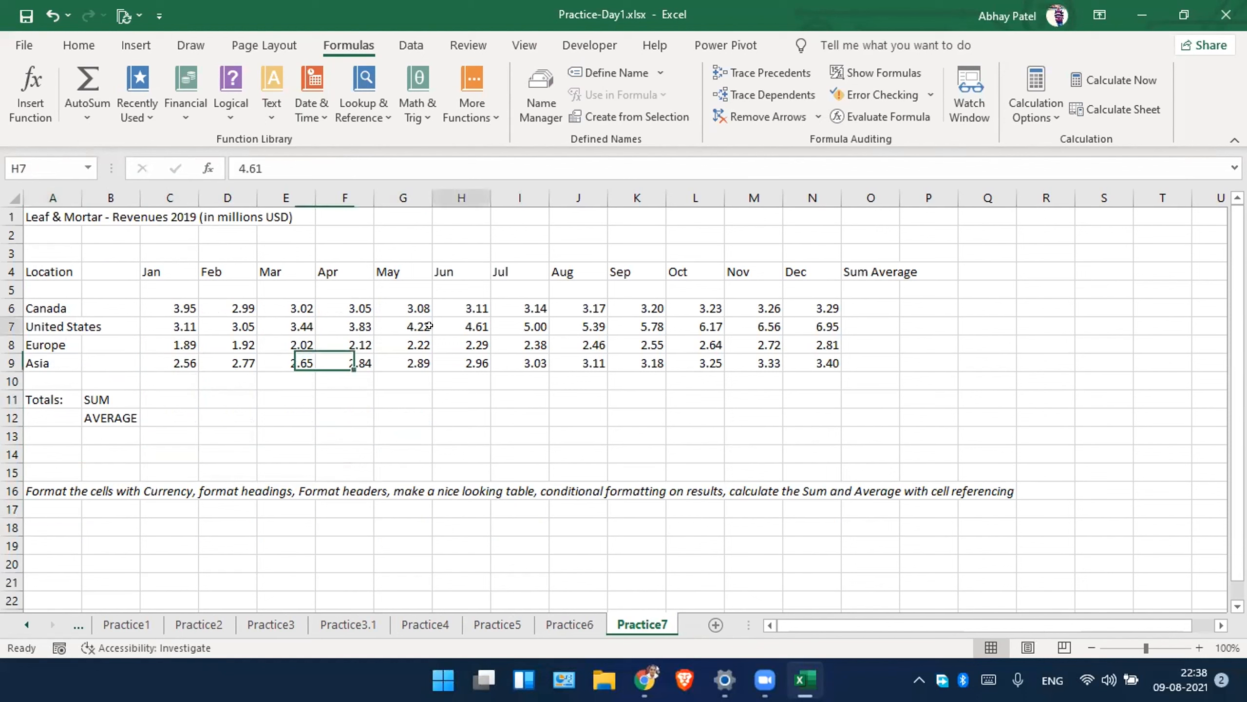
left_click(150, 398)
left_click_drag(149, 398, 821, 398)
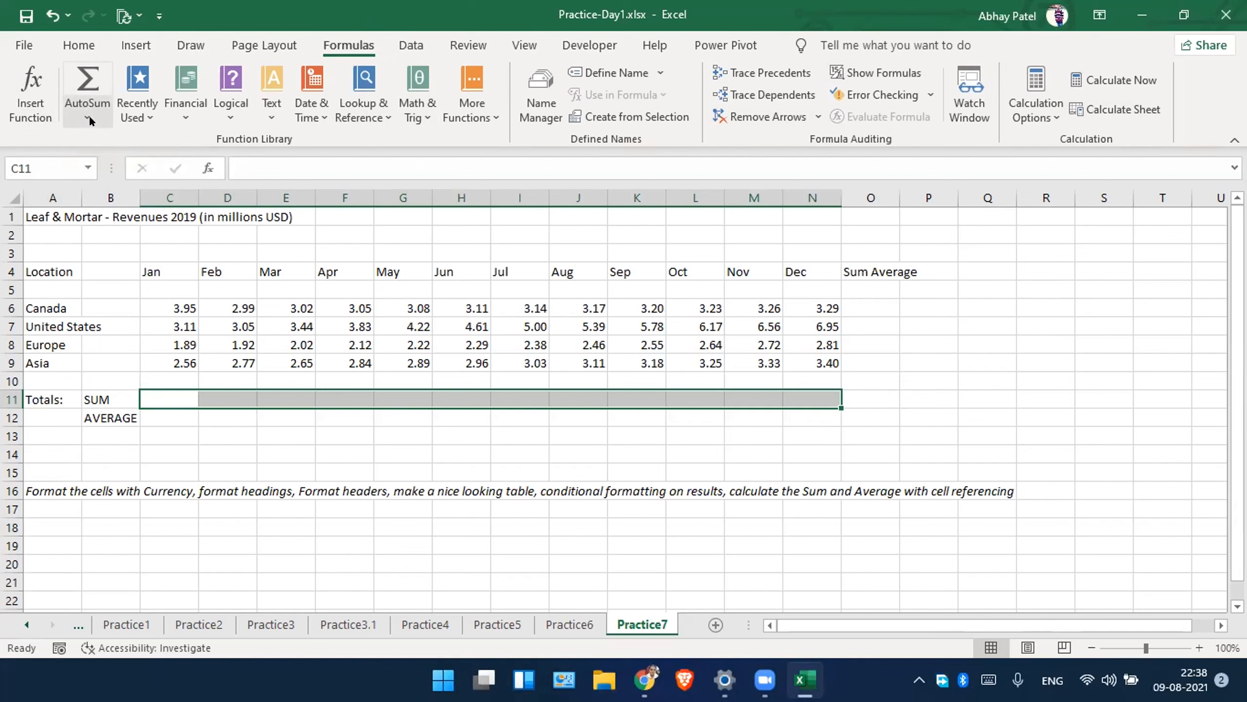
left_click(87, 81)
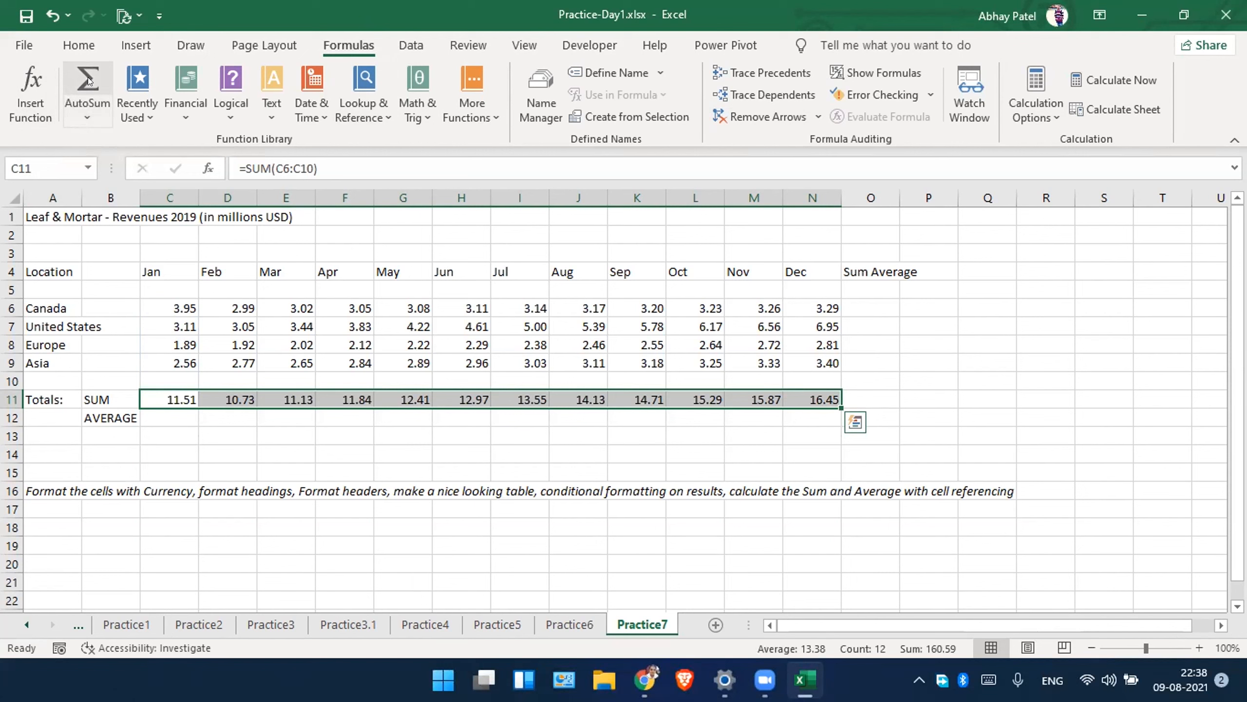
Inspect the range referenced by the SUM formula in C11.
left_click(178, 388)
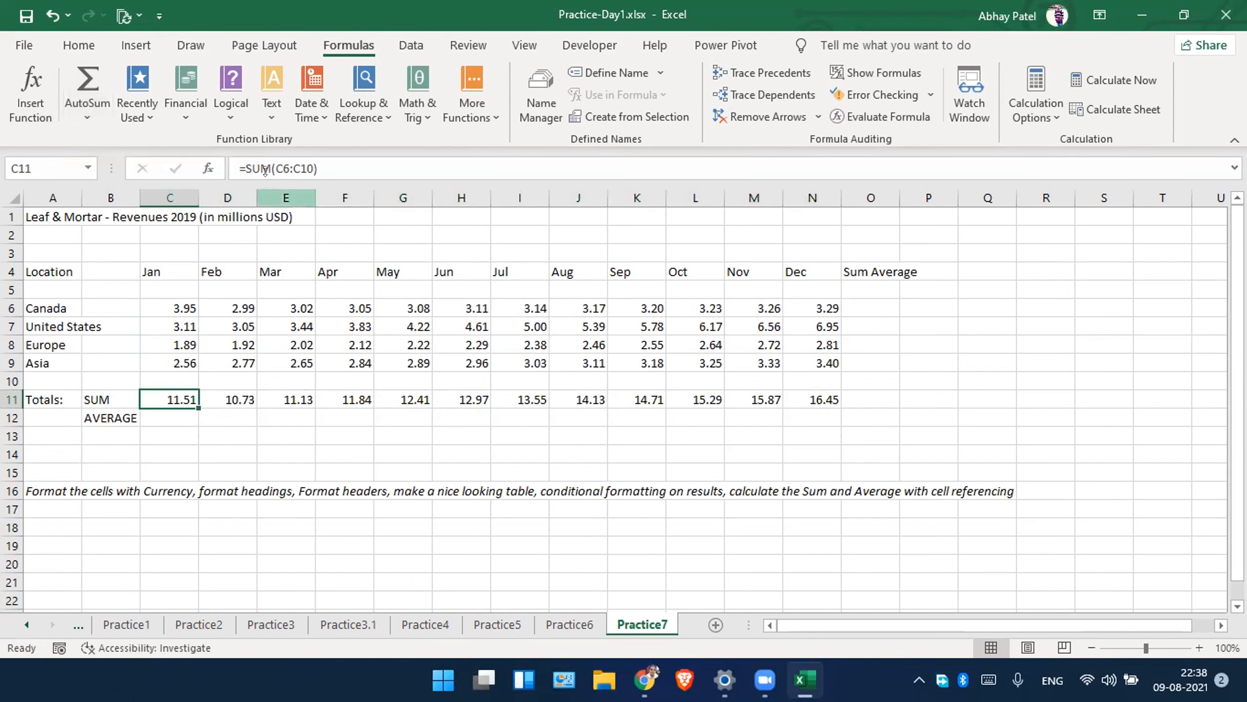
left_click_drag(271, 168, 303, 167)
left_click(182, 390)
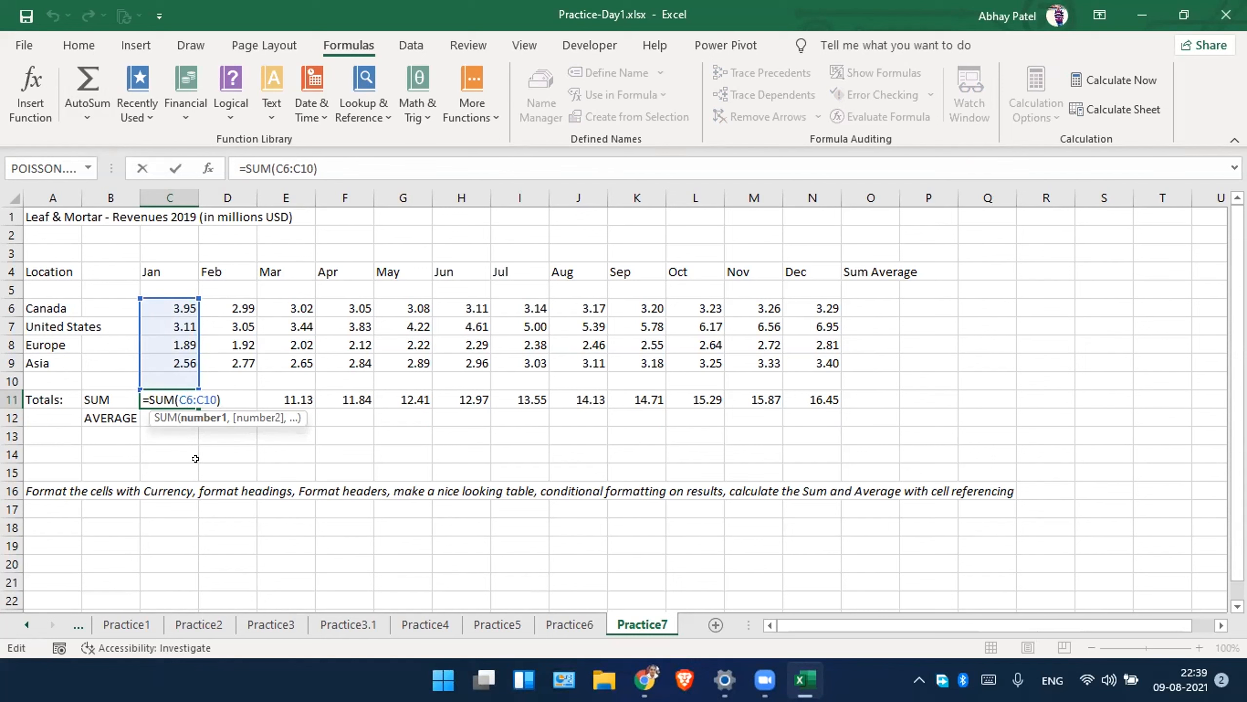
key("Escape")
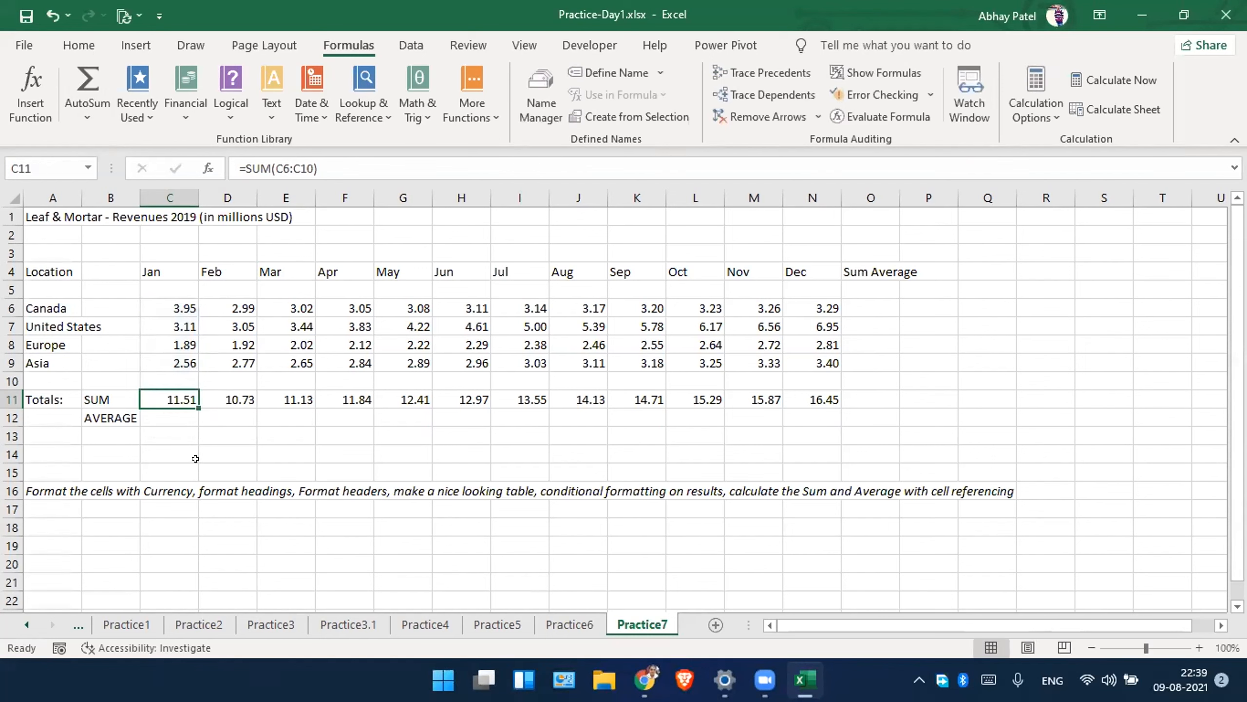
double_click(167, 391)
key("End")
key("Escape")
Try to calculate the monthly averages in C12:N12 with the AutoSum Average function.
left_click_drag(150, 415, 797, 403)
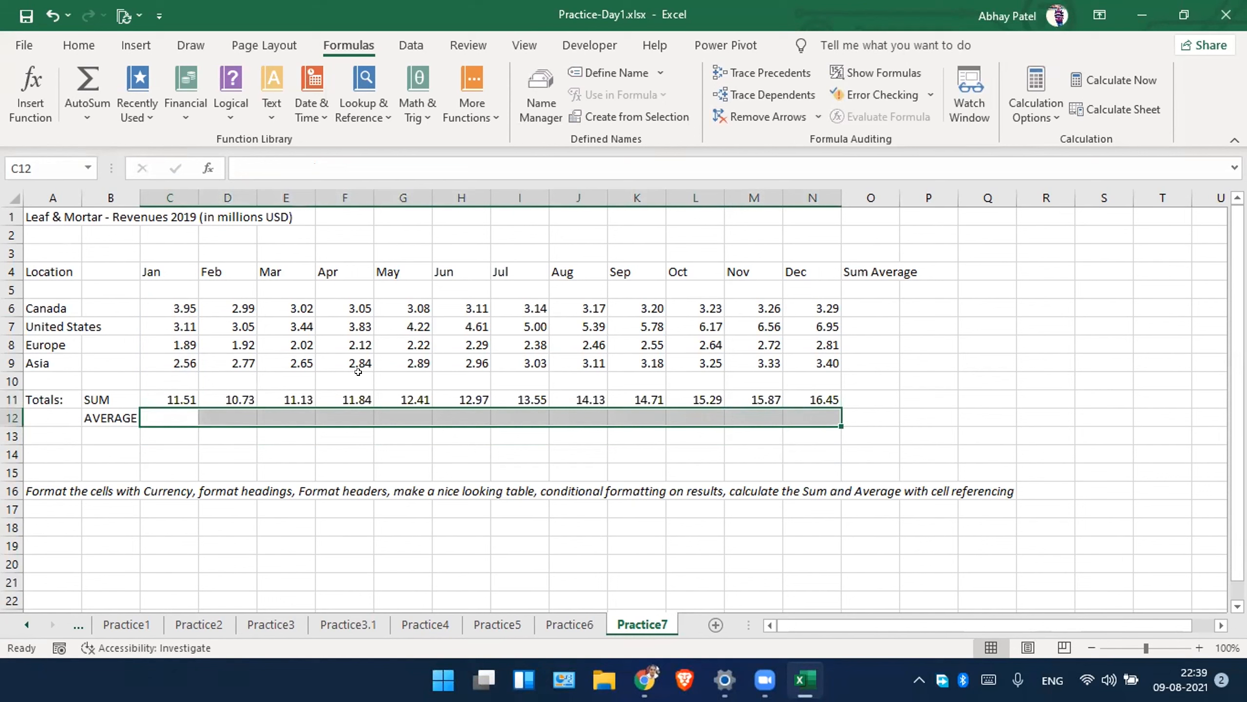
left_click(87, 117)
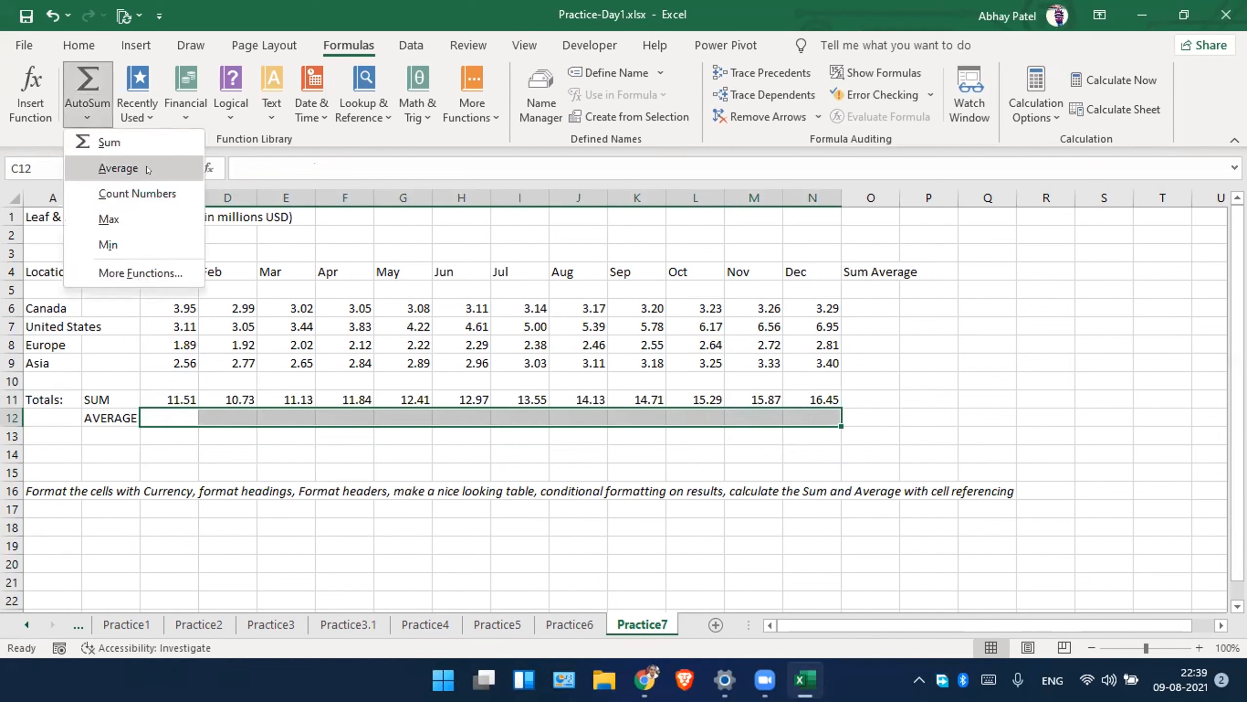
left_click(164, 168)
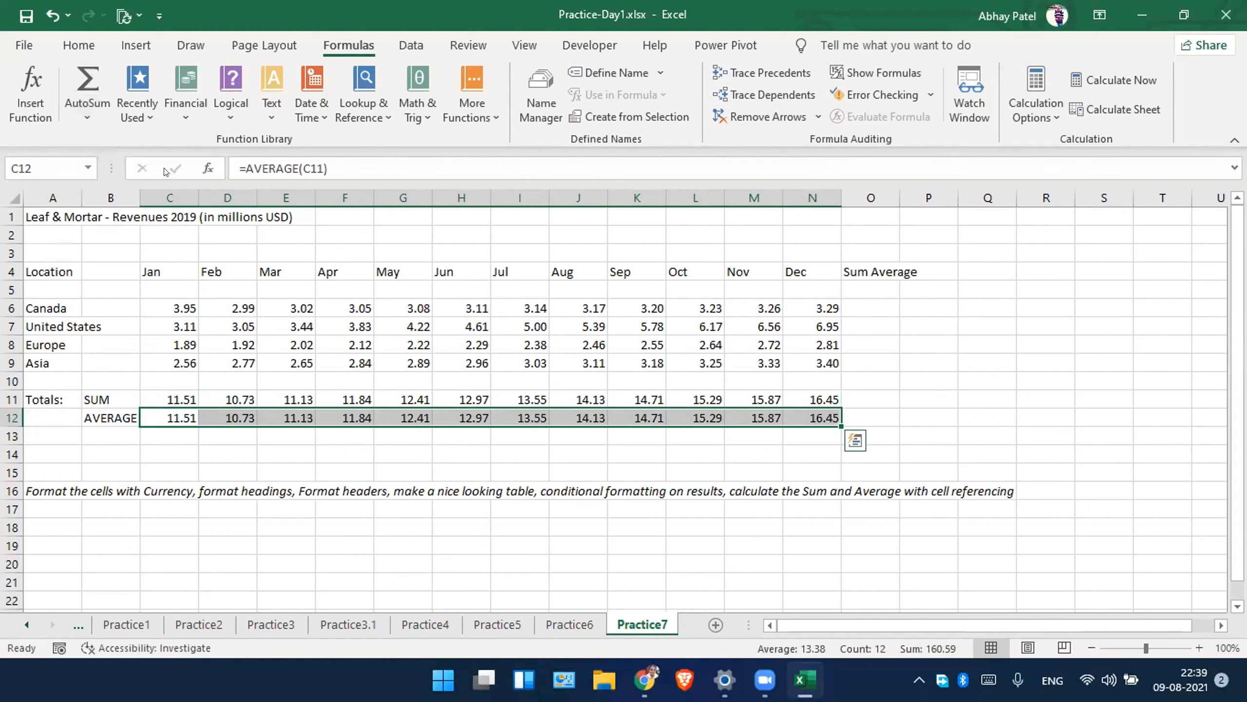
Inspect the references used by the AVERAGE formulas in C12 and D12.
left_click(154, 413)
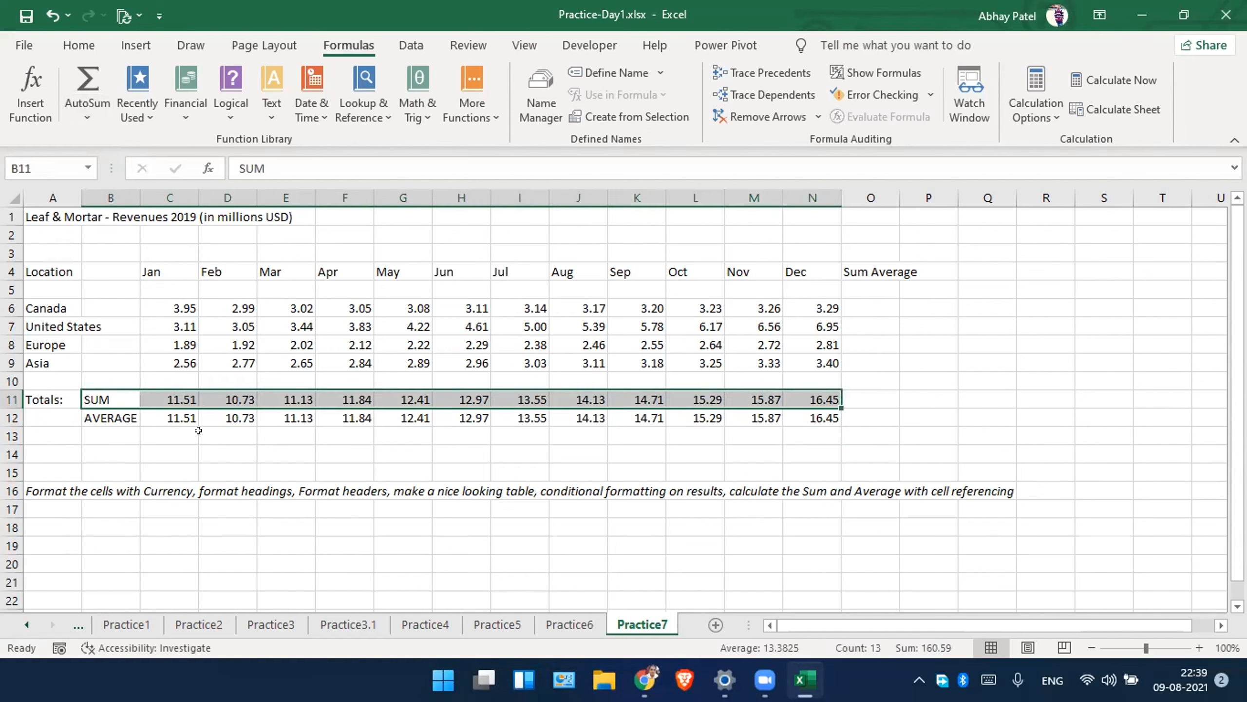
double_click(182, 416)
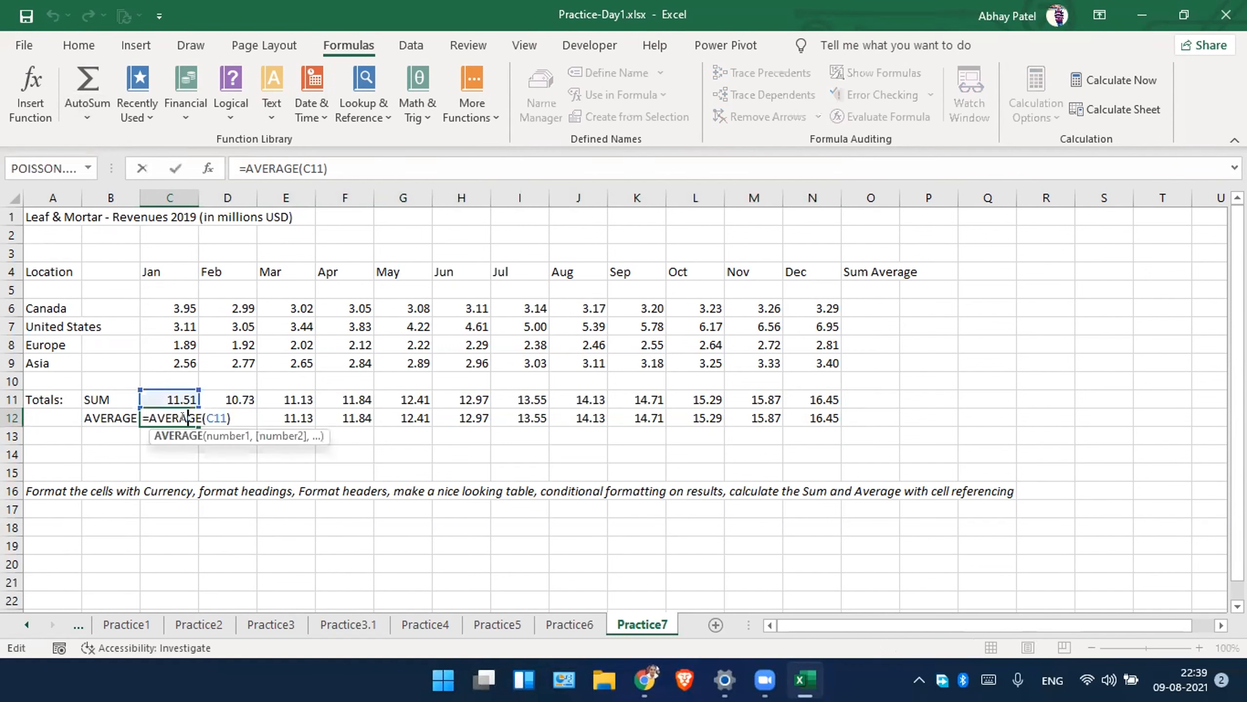
key("Escape")
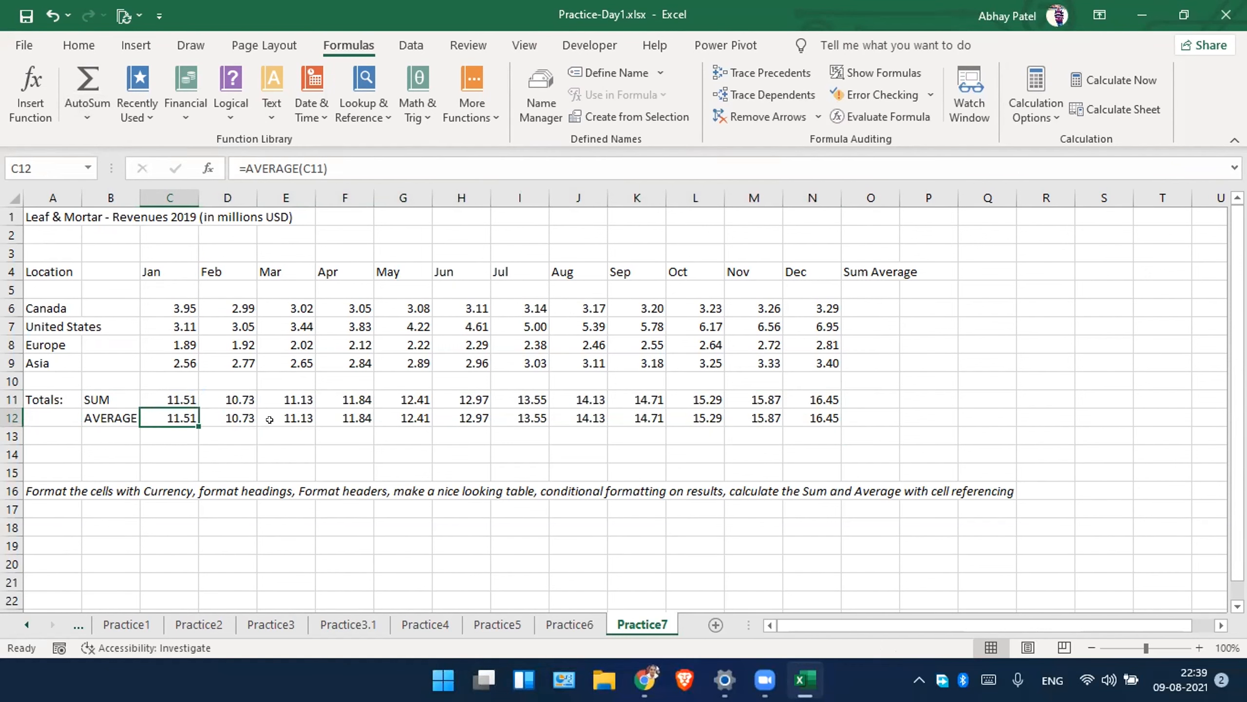
double_click(240, 417)
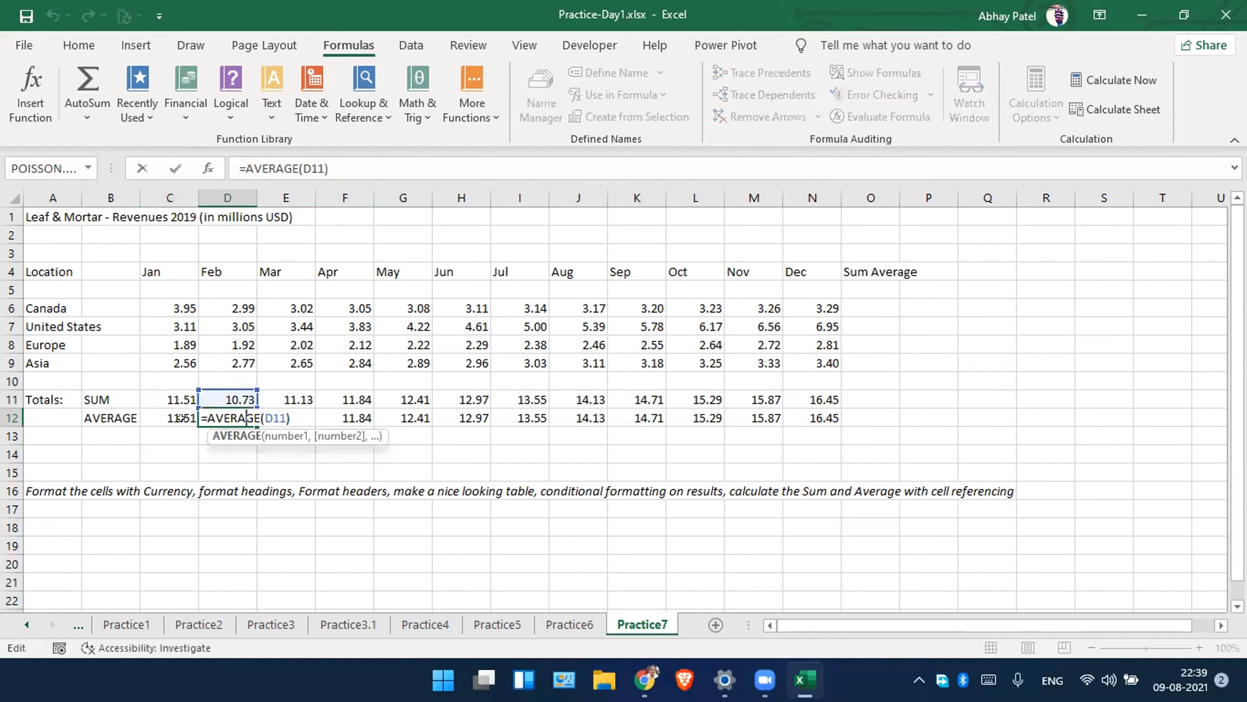
key("Escape")
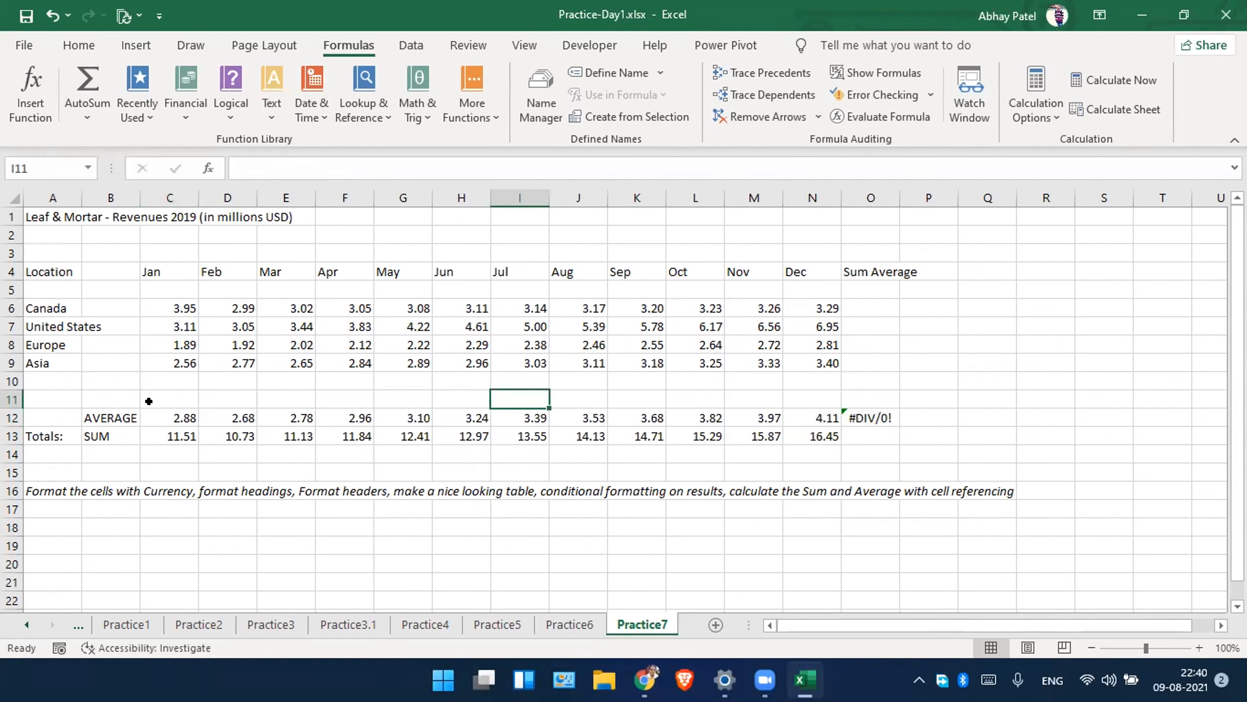
Inspect the range referenced by January's AVERAGE formula now placed above the SUM row.
left_click(167, 415)
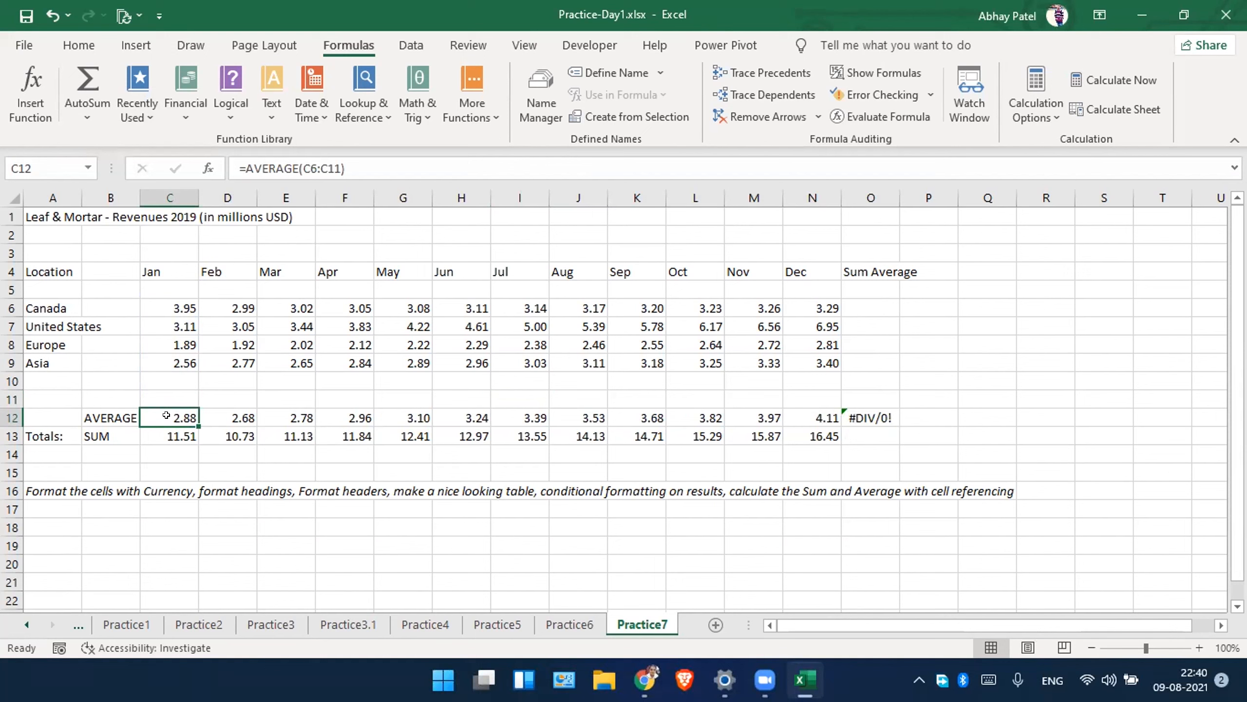
double_click(168, 415)
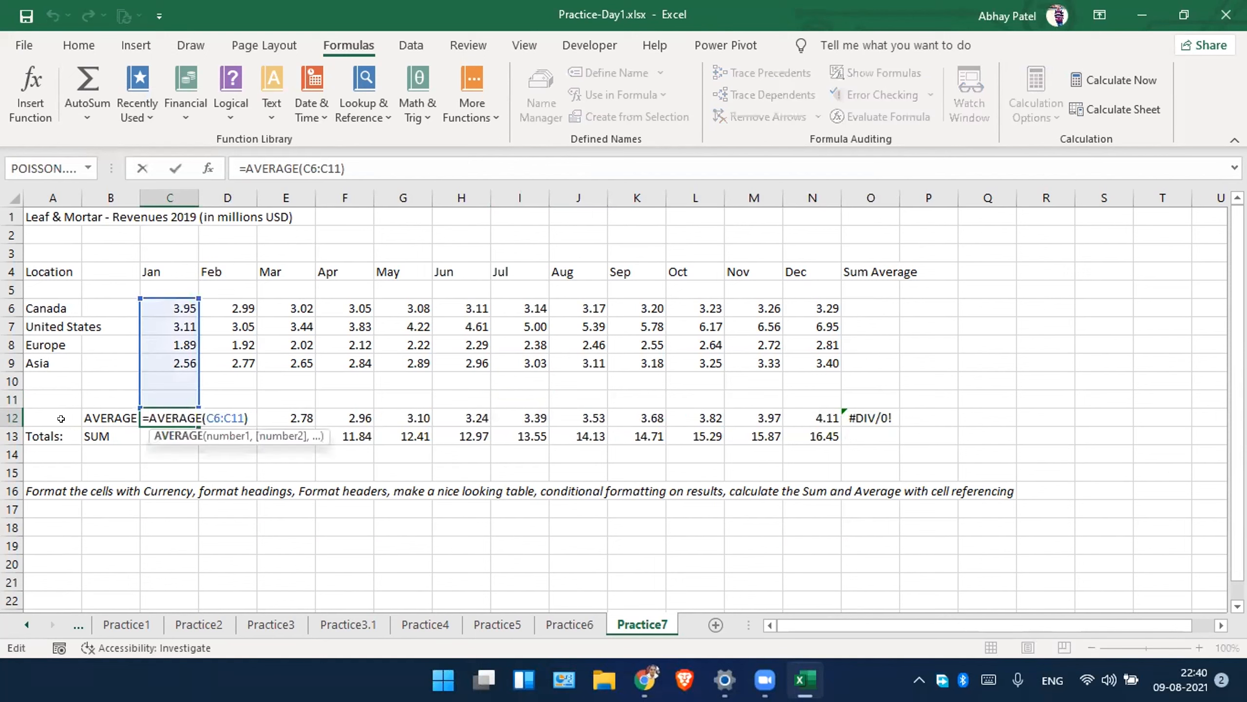
left_click(84, 392)
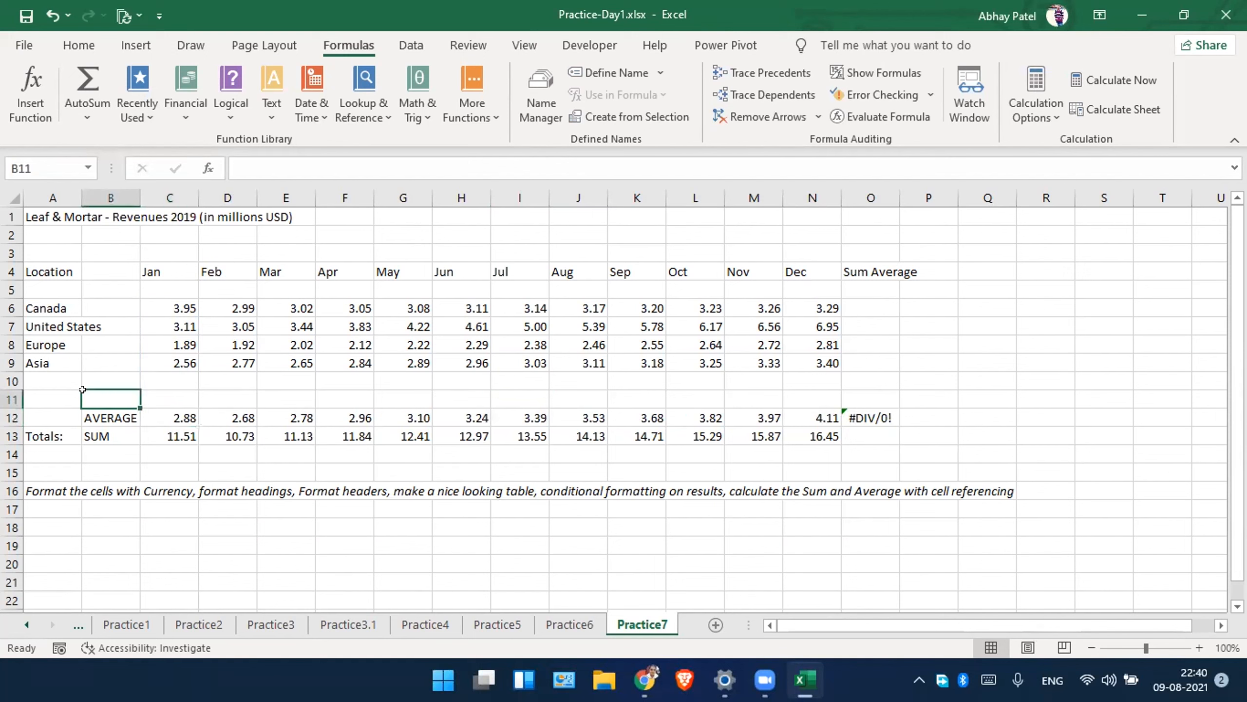
Delete the empty rows 11 and 10 between the Asia row and the AVERAGE row.
right_click(14, 399)
left_click(74, 251)
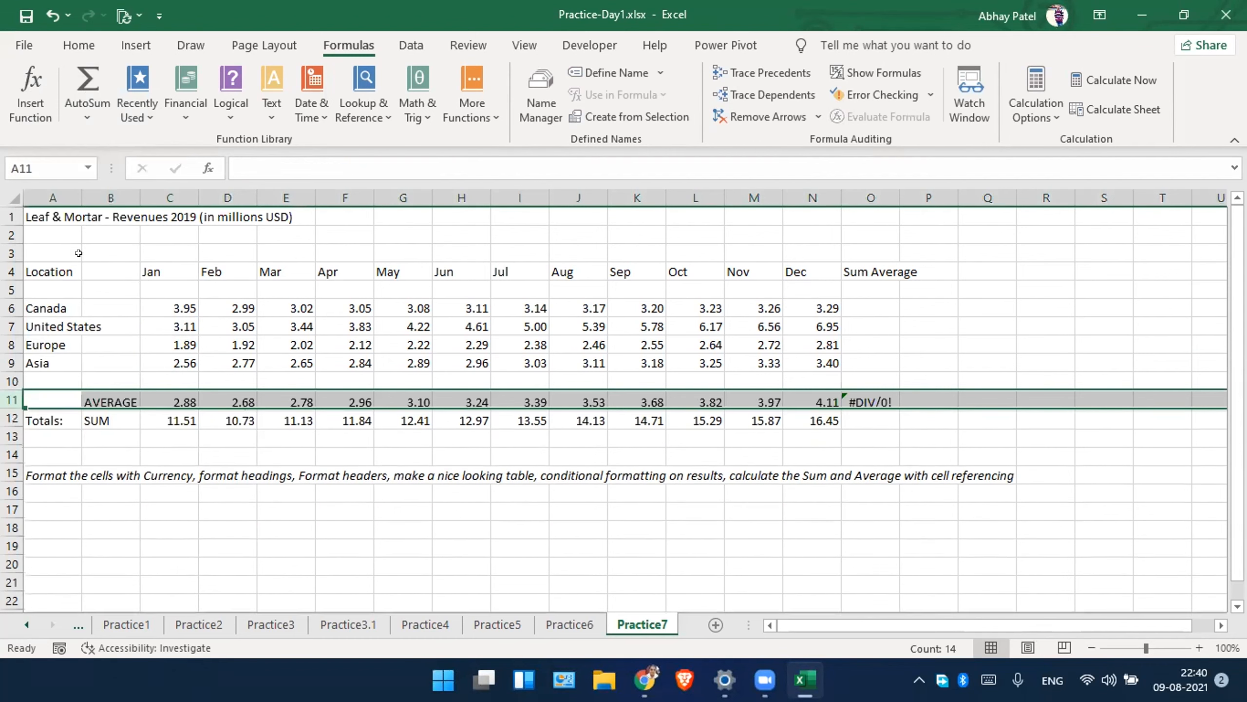
left_click(9, 382)
right_click(8, 383)
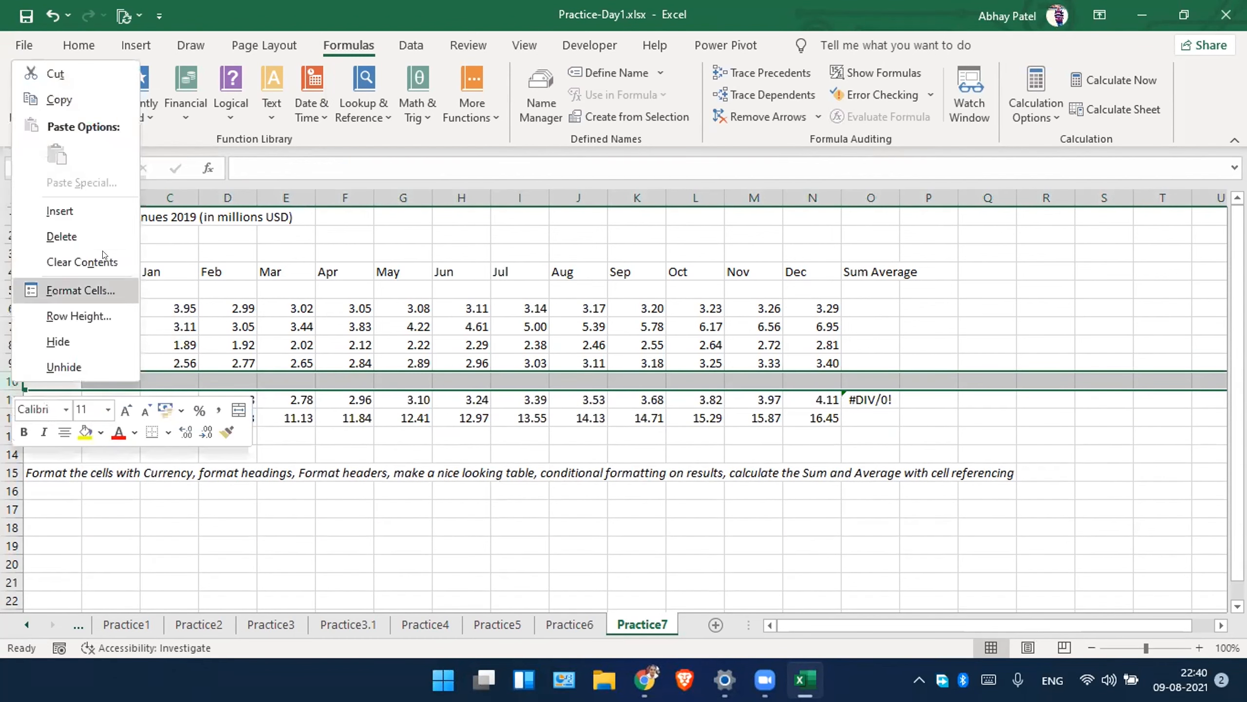
left_click(76, 236)
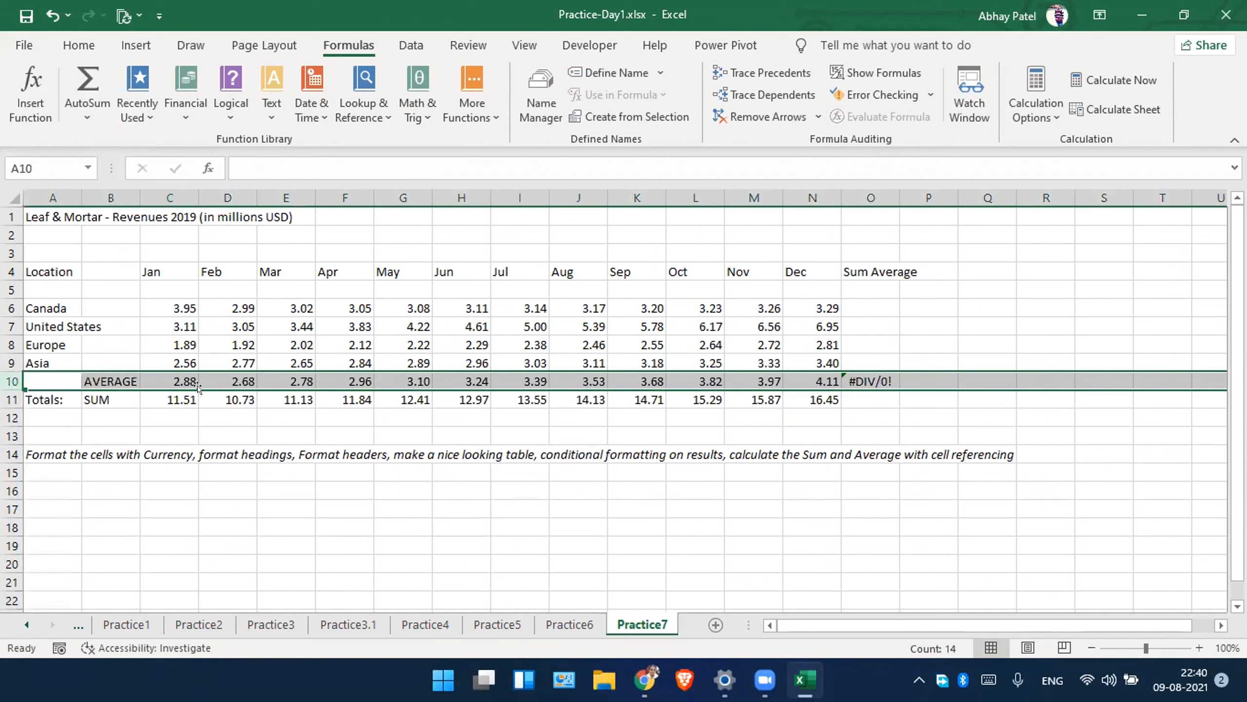
Check the SUM formula in C11 and clear the stray average in O10.
left_click(155, 399)
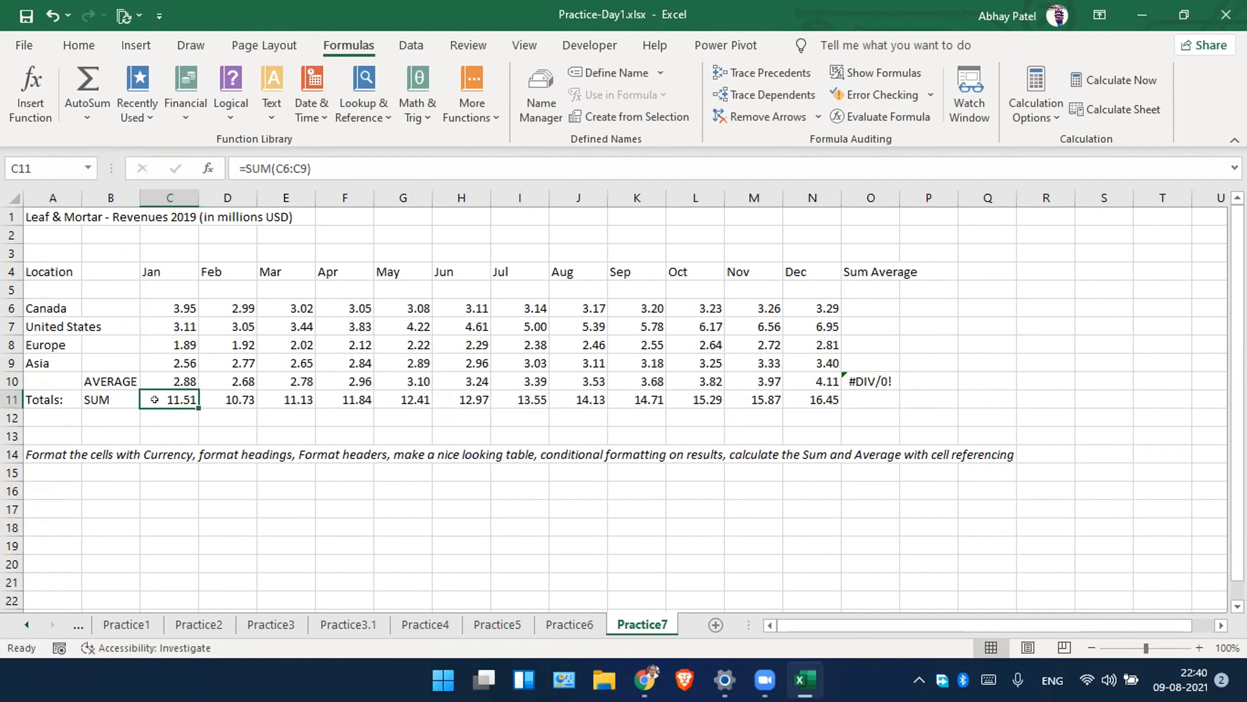
left_click_drag(871, 362, 871, 382)
key("Delete")
Inspect the ranges referenced by the AVERAGE formulas in C10 and D10.
left_click(169, 374)
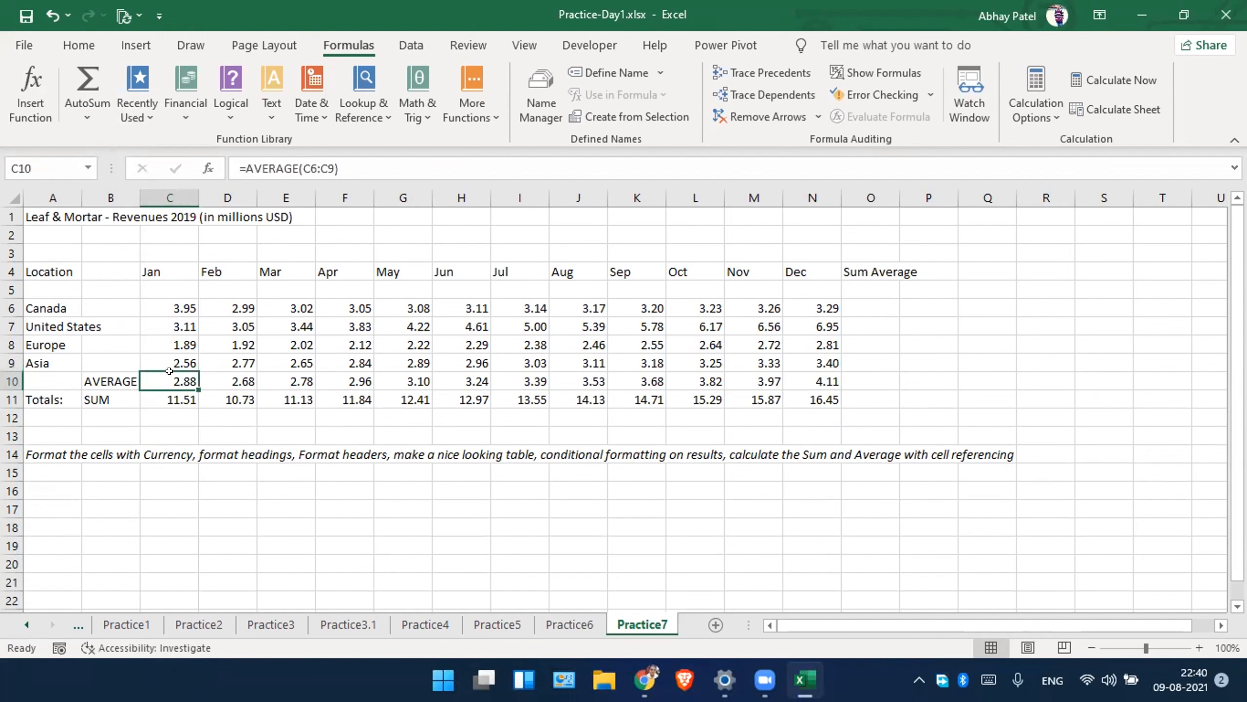
double_click(166, 375)
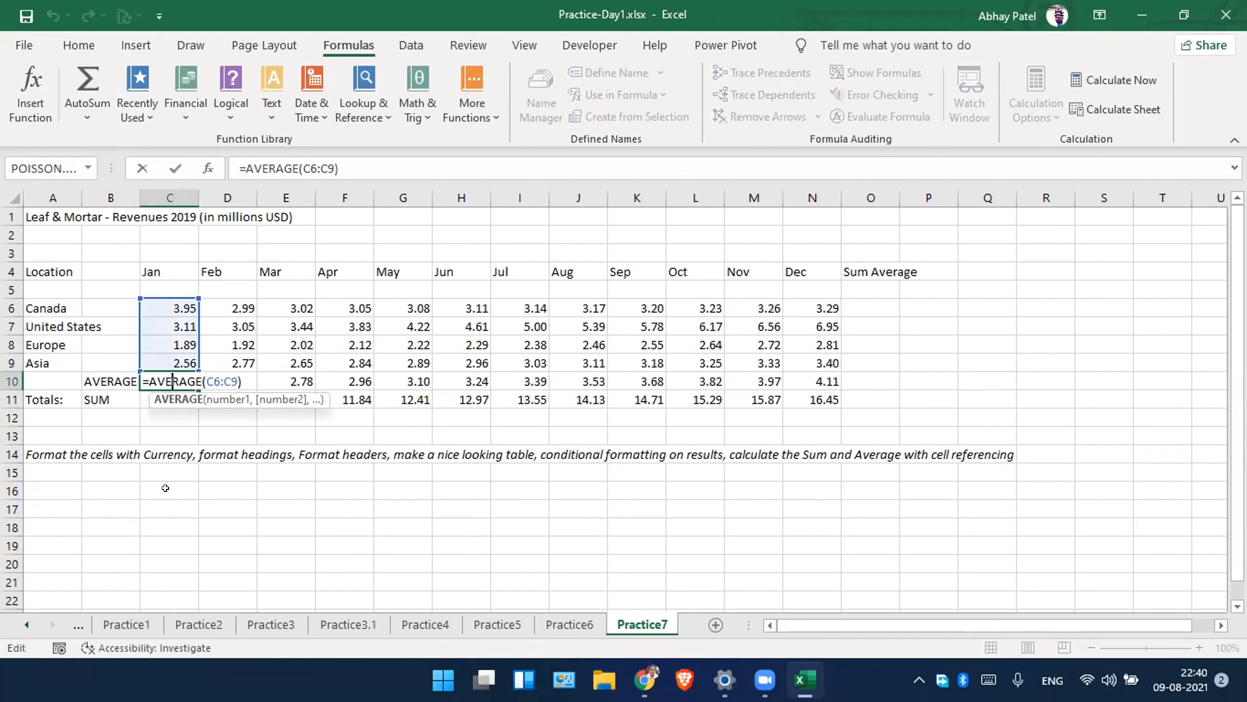
key("Escape")
double_click(206, 375)
key("Escape")
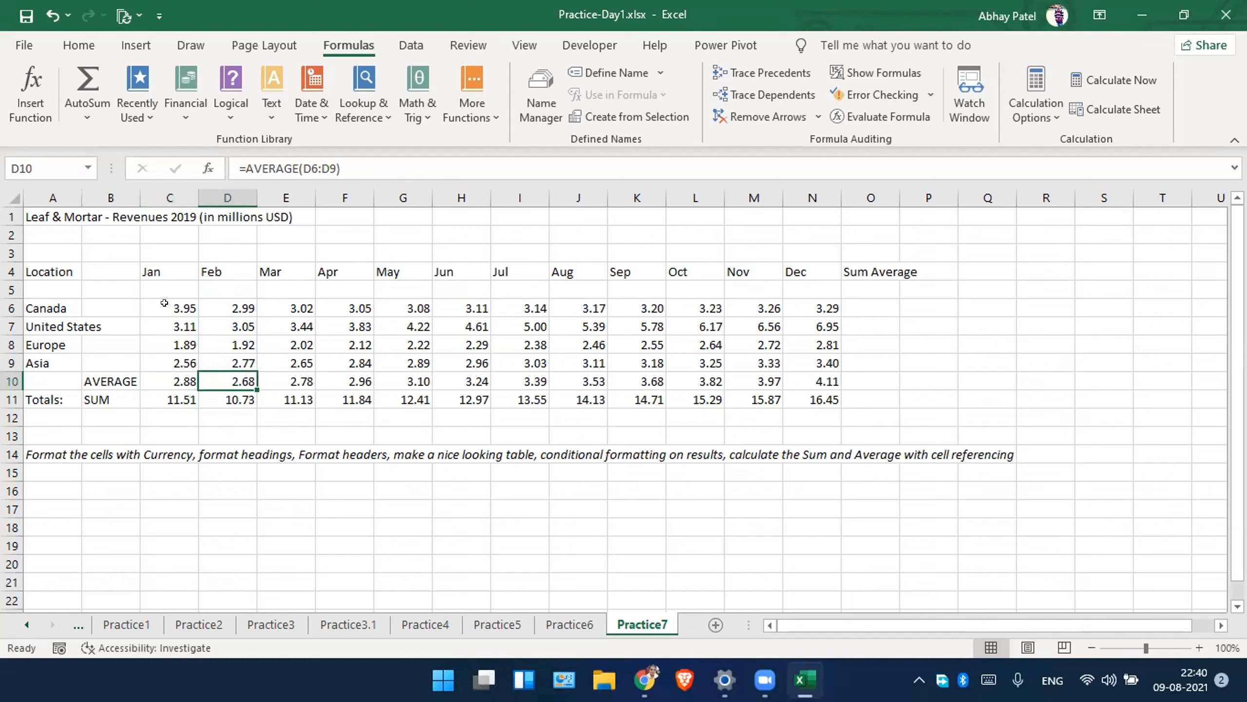
Delete the empty row 5 beneath the table's header row.
left_click(11, 290)
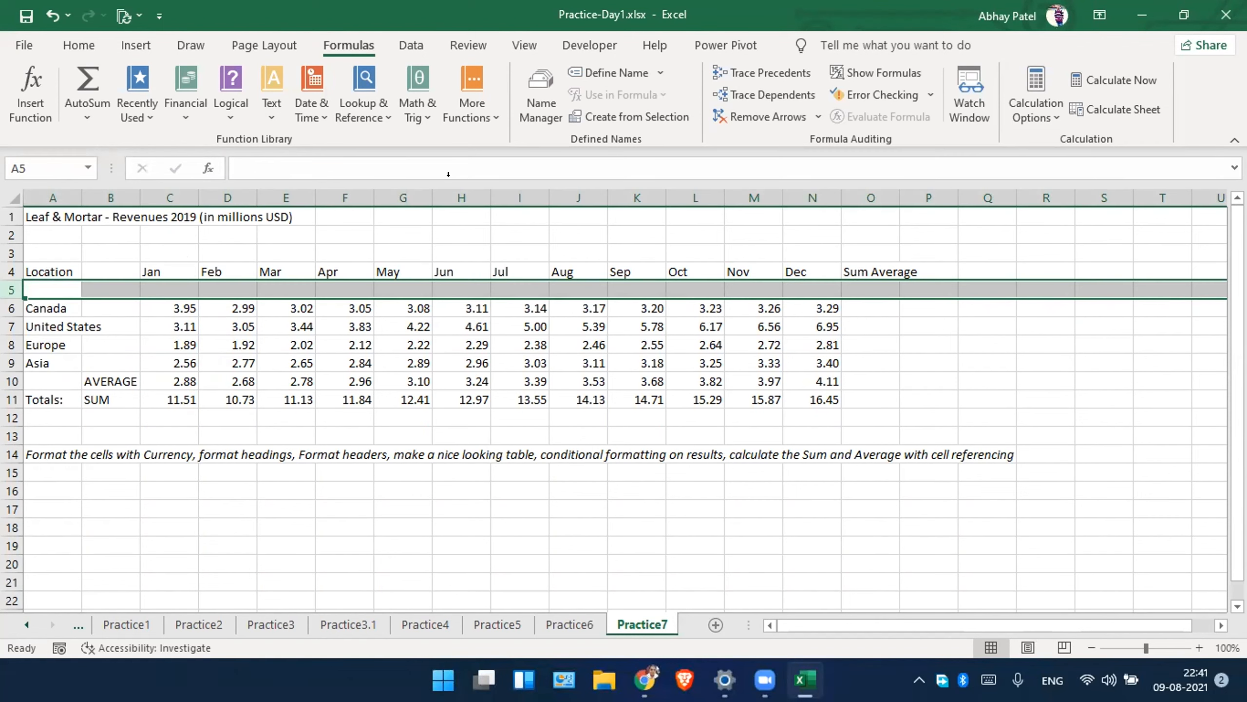
left_click(78, 45)
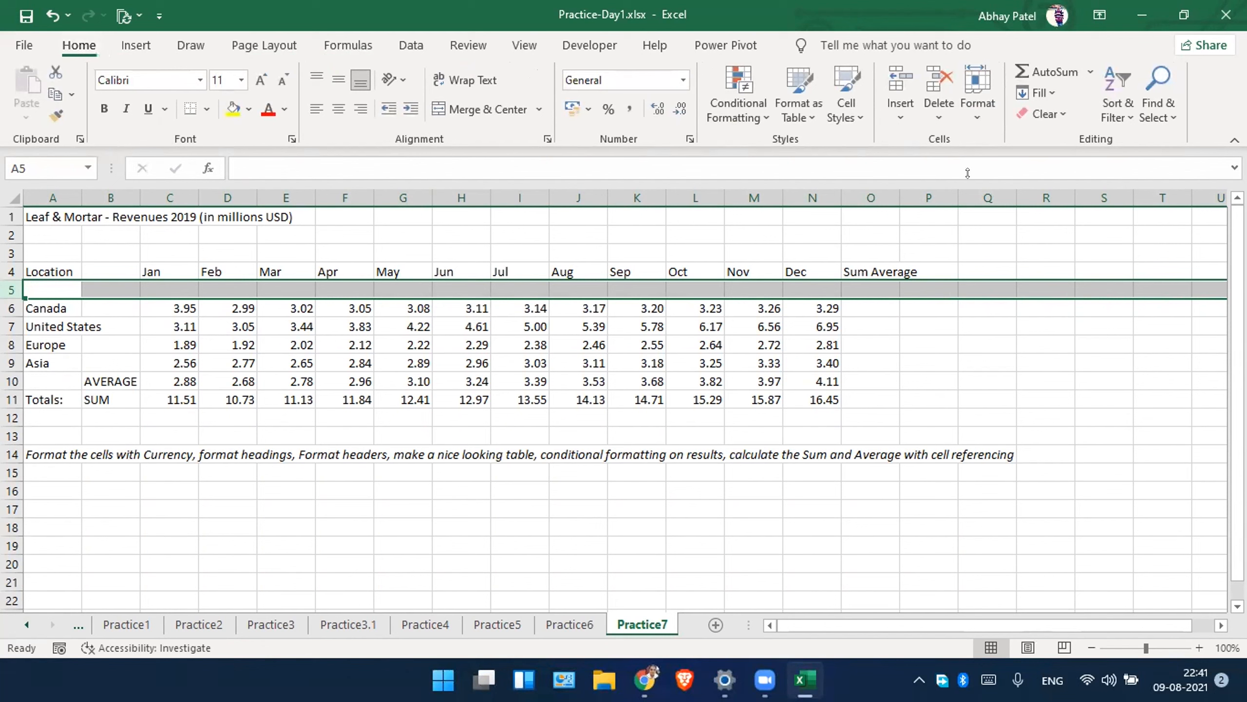
left_click(937, 108)
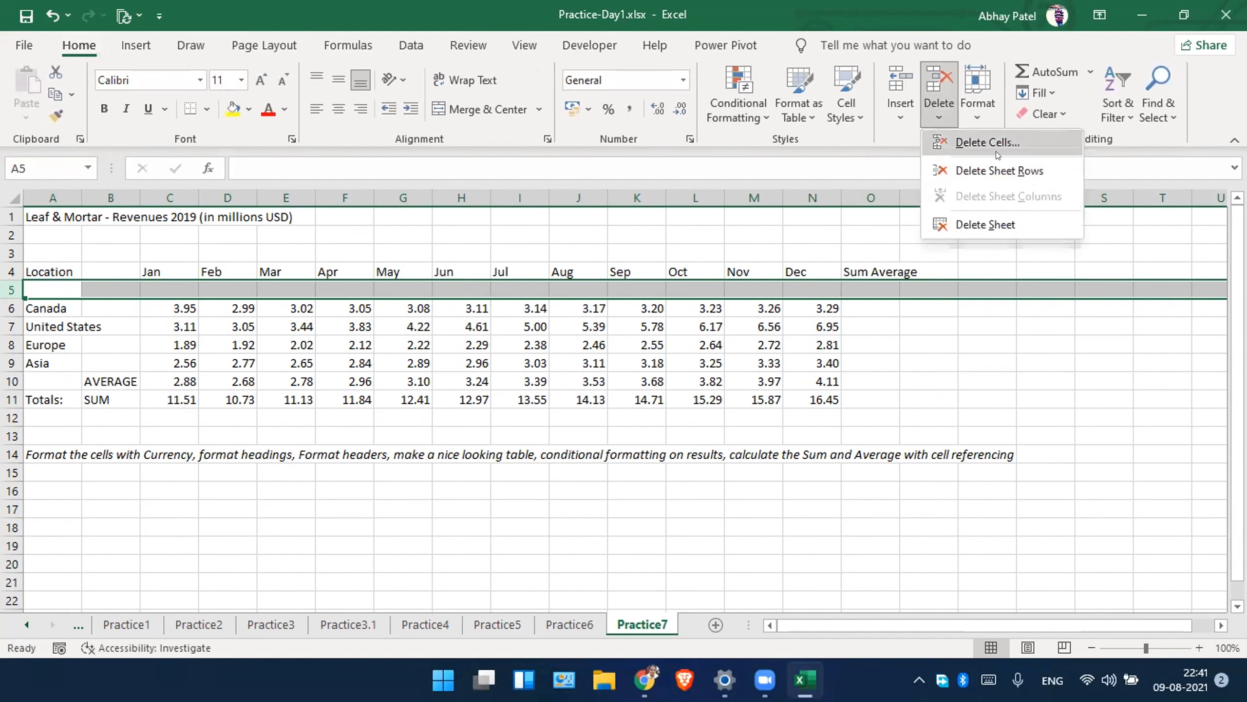
left_click(1021, 149)
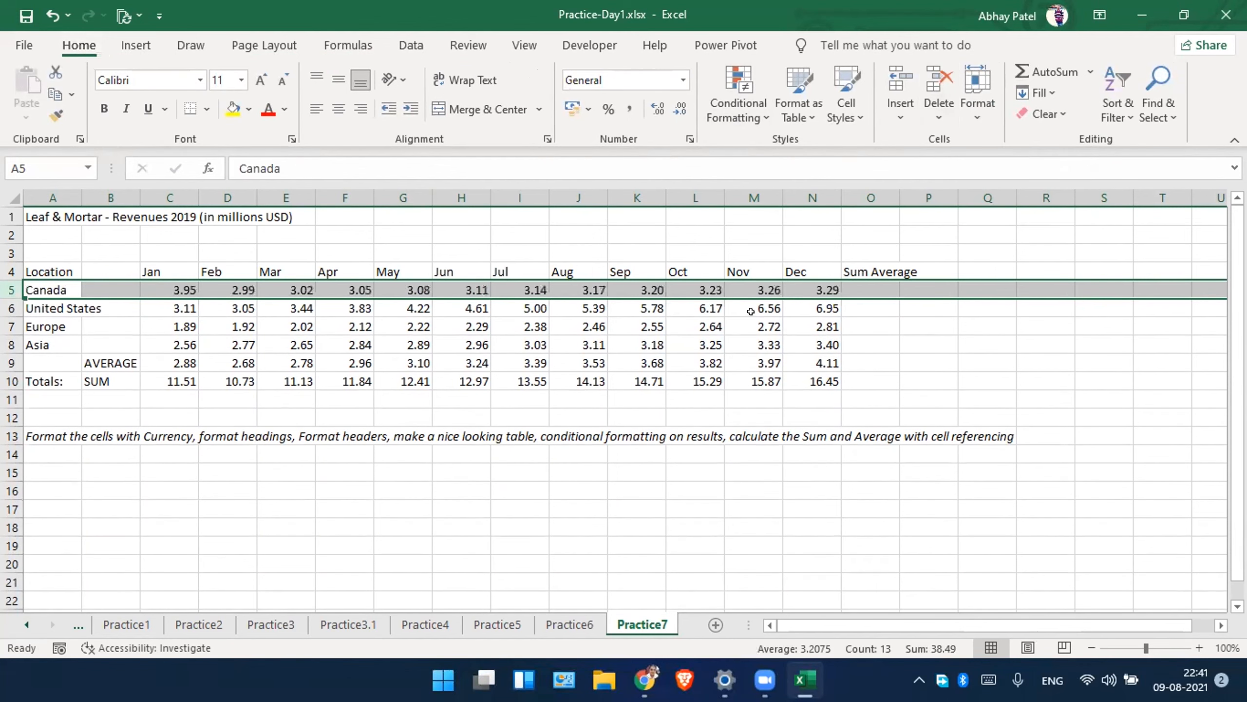
Apply all borders to the revenue table in A4:O10.
left_click(852, 270)
key("ctrl+a")
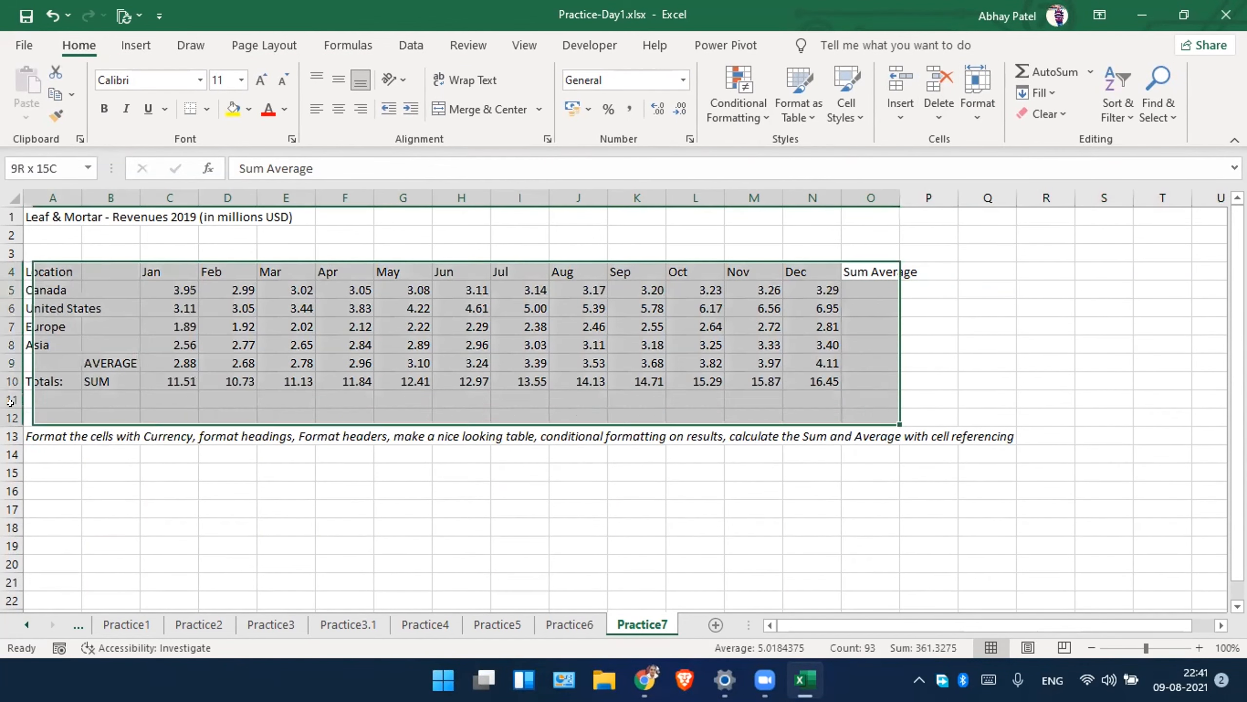
left_click(208, 108)
left_click(226, 287)
left_click(228, 290)
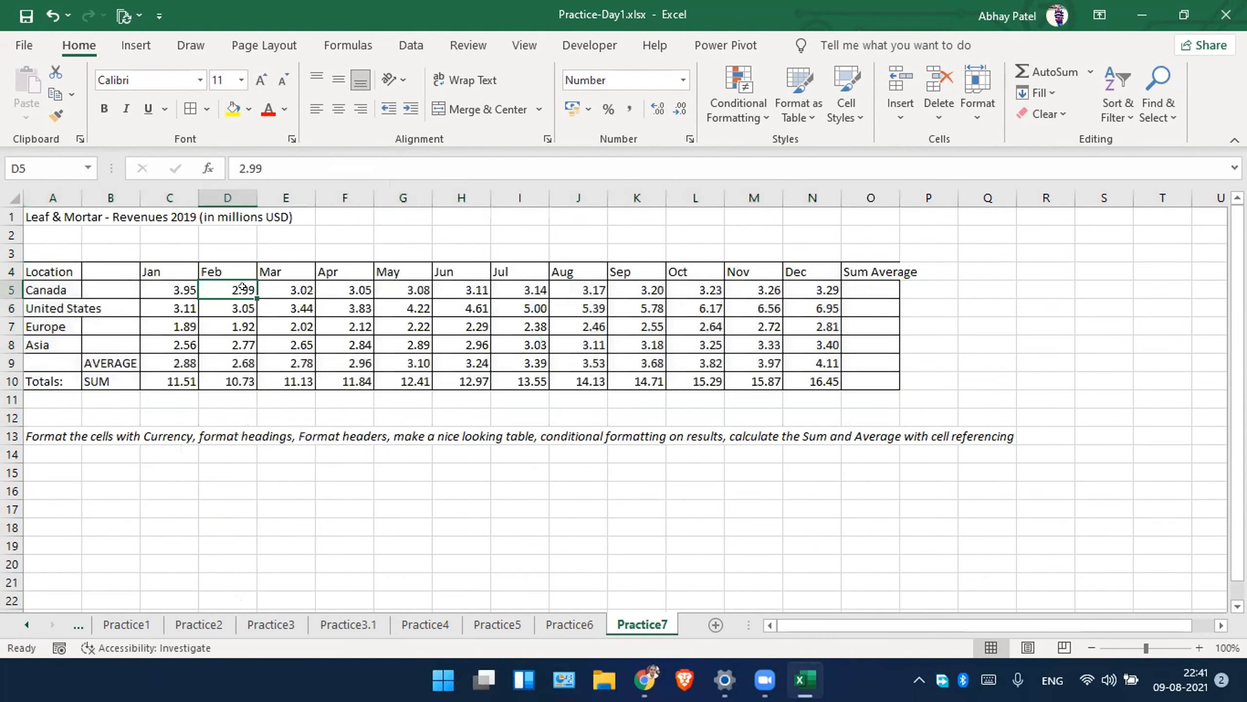
left_click(36, 267)
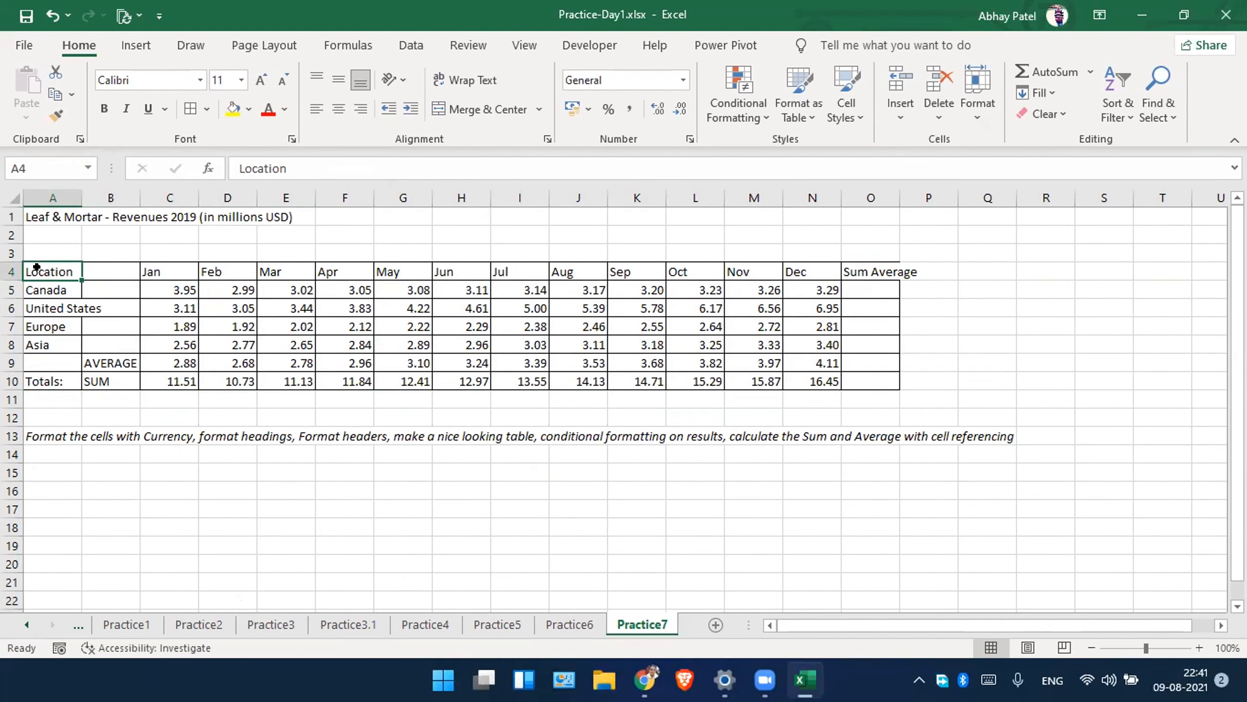
AutoFit the widths of columns A through O to their contents.
key("shift+Right")
key("shift+Right")
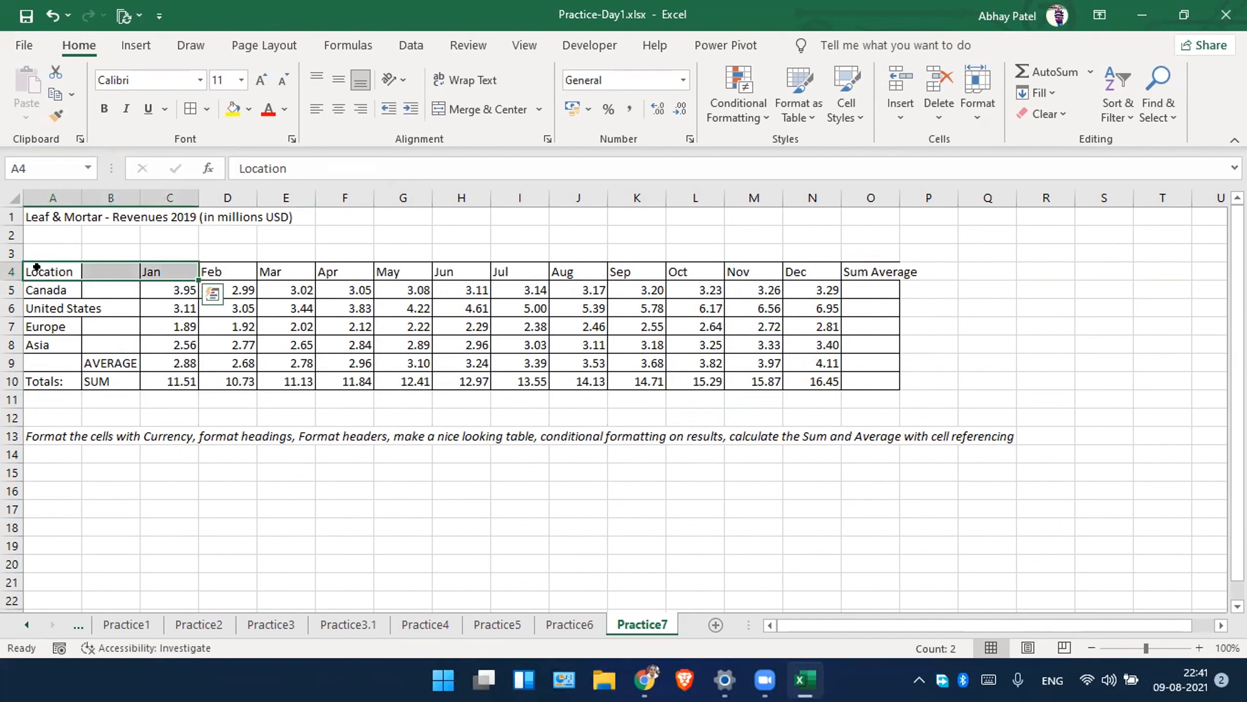
left_click(51, 286)
key("ctrl+a")
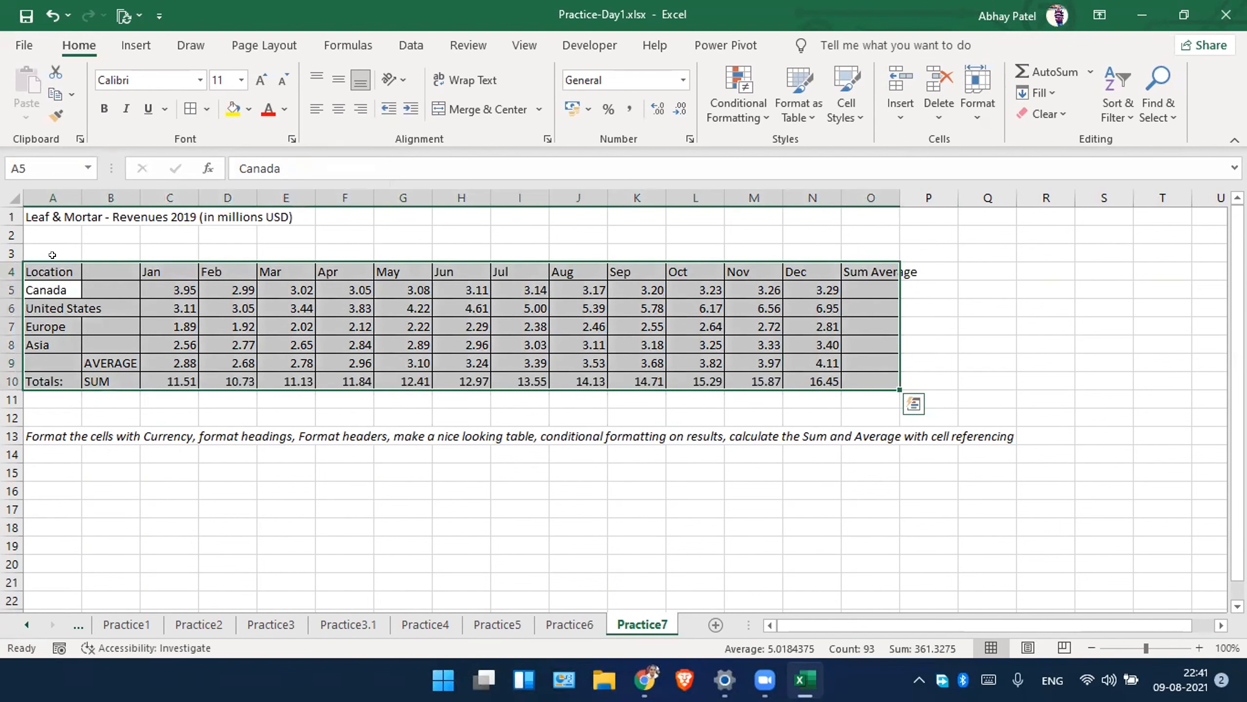
left_click_drag(51, 197, 855, 226)
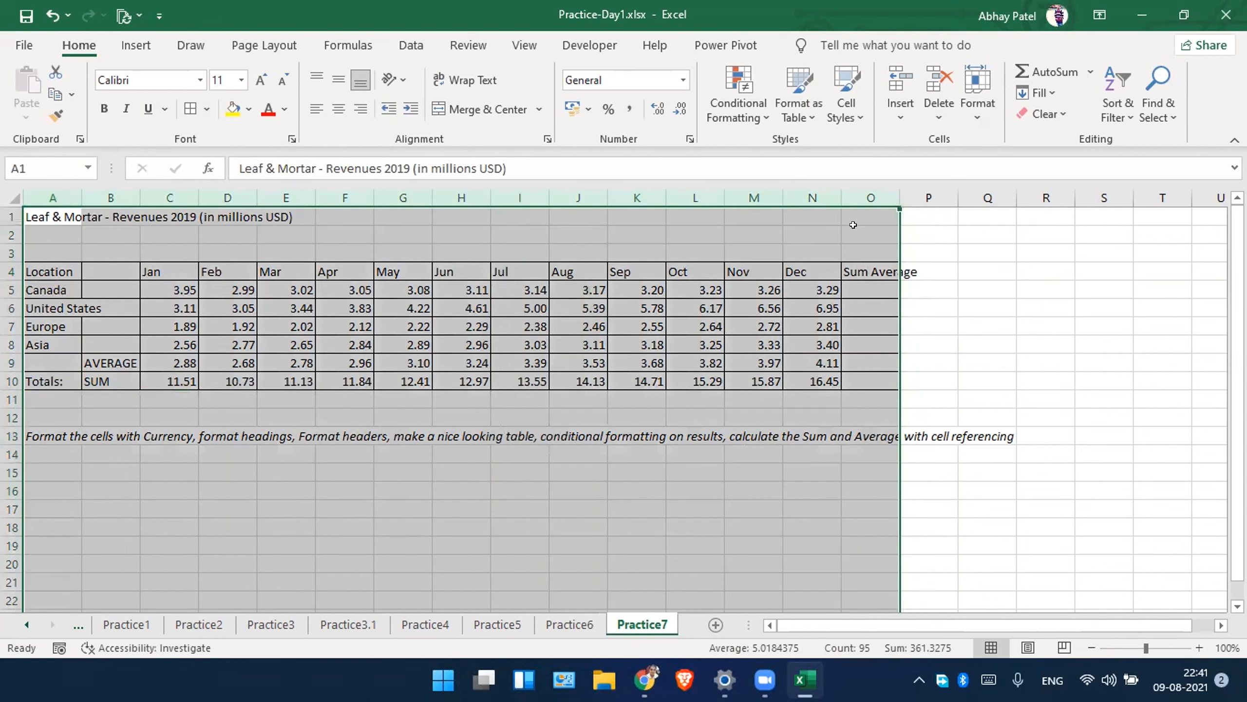
double_click(428, 186)
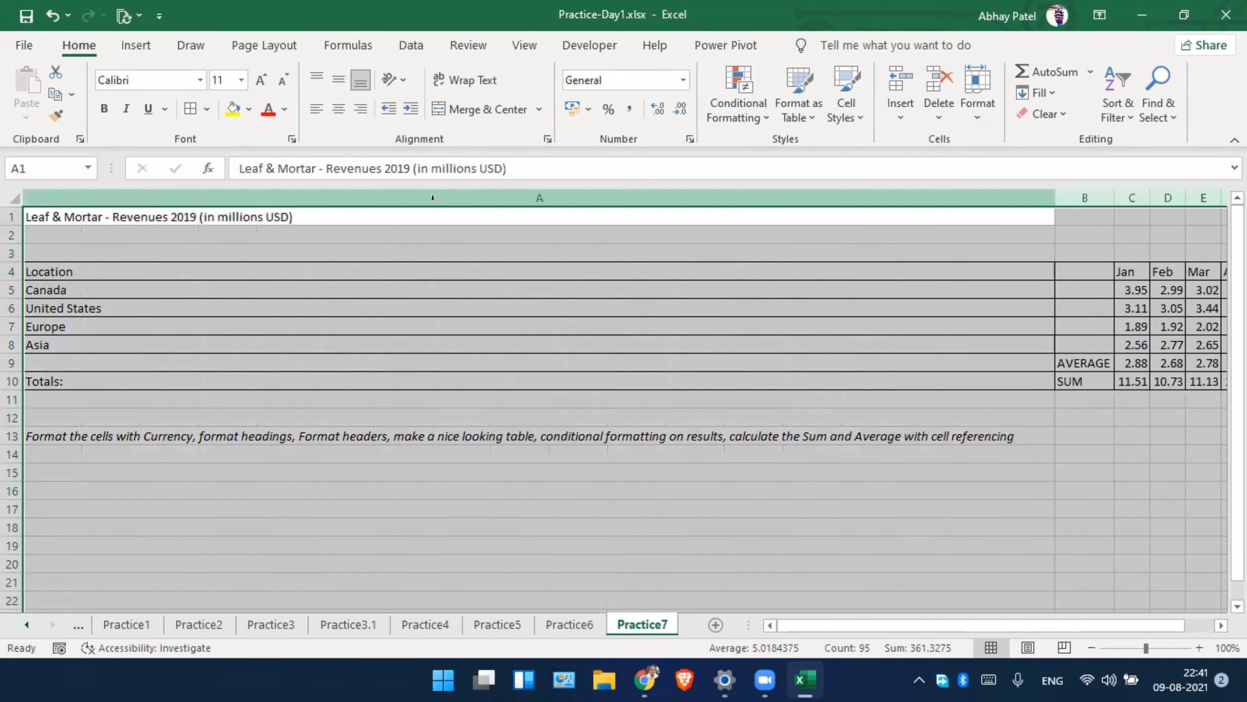
Wrap the text of the instruction note in A13 and make row 13 several lines tall.
left_click(796, 433)
left_click(465, 79)
left_click_drag(8, 435, 9, 505)
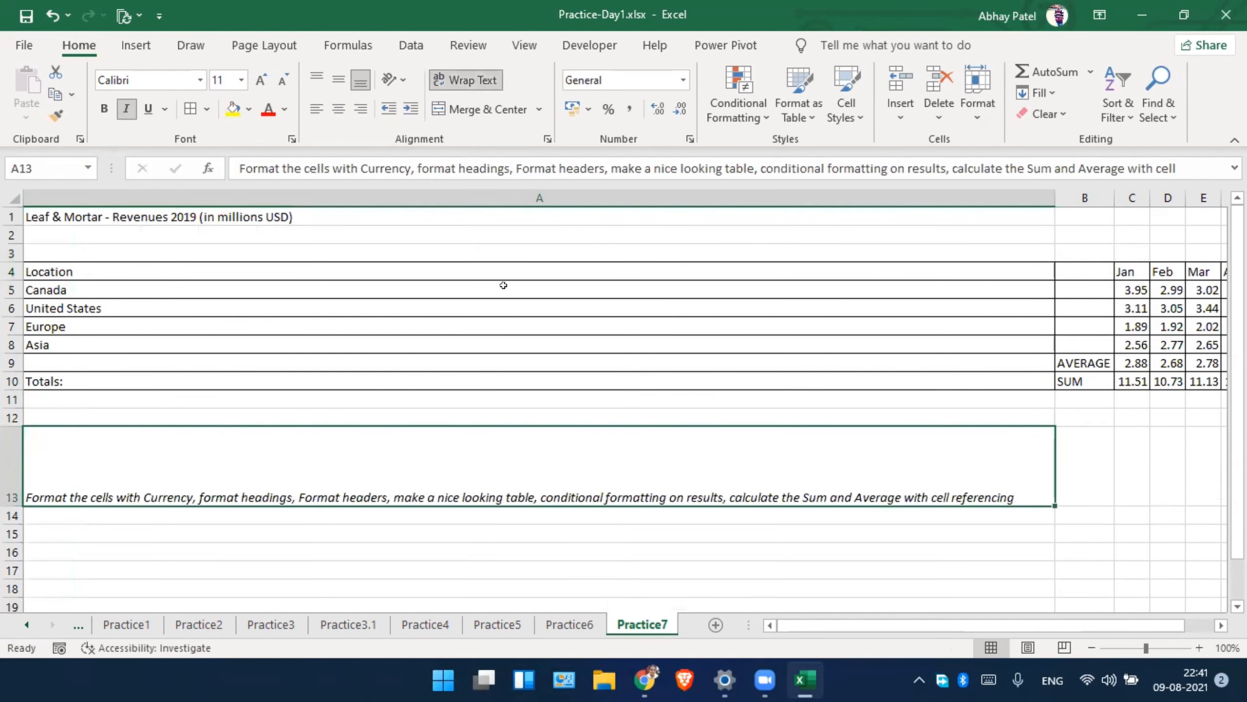
Narrow column A to slightly wider than the location names, with the revenue table A4:O10 selected.
left_click(447, 288)
key("ctrl+a")
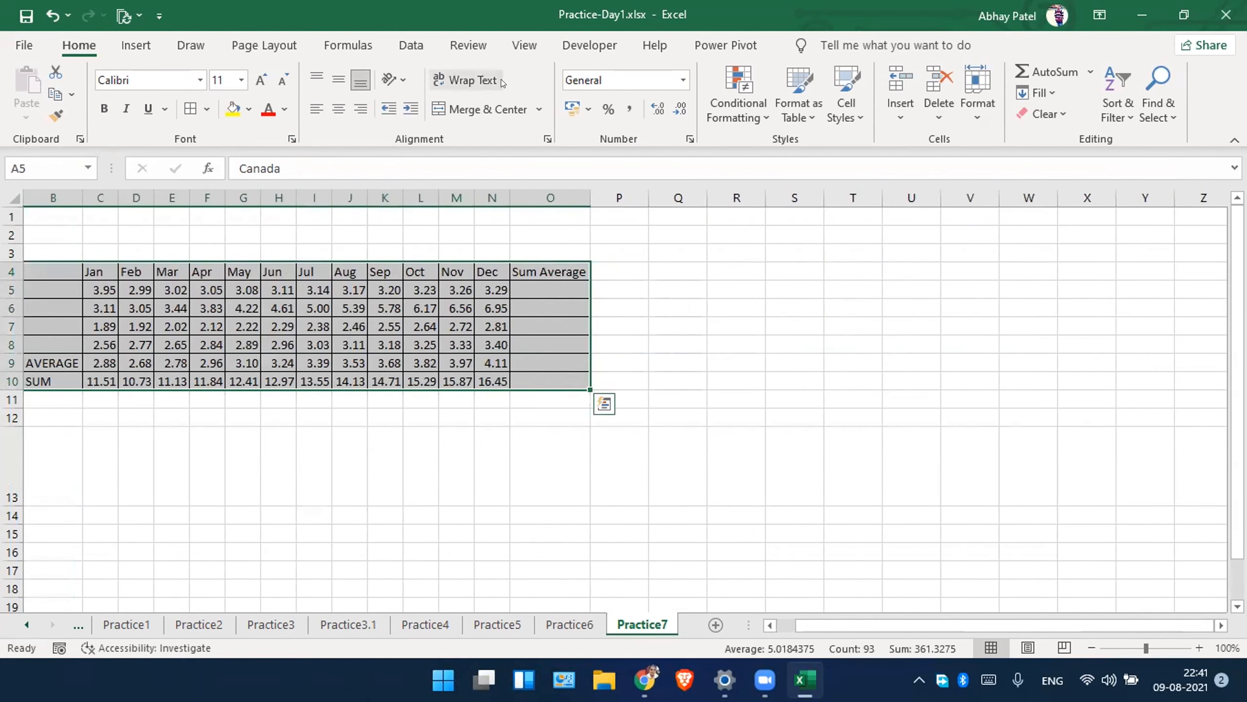
scroll(298, 322, "left", 2)
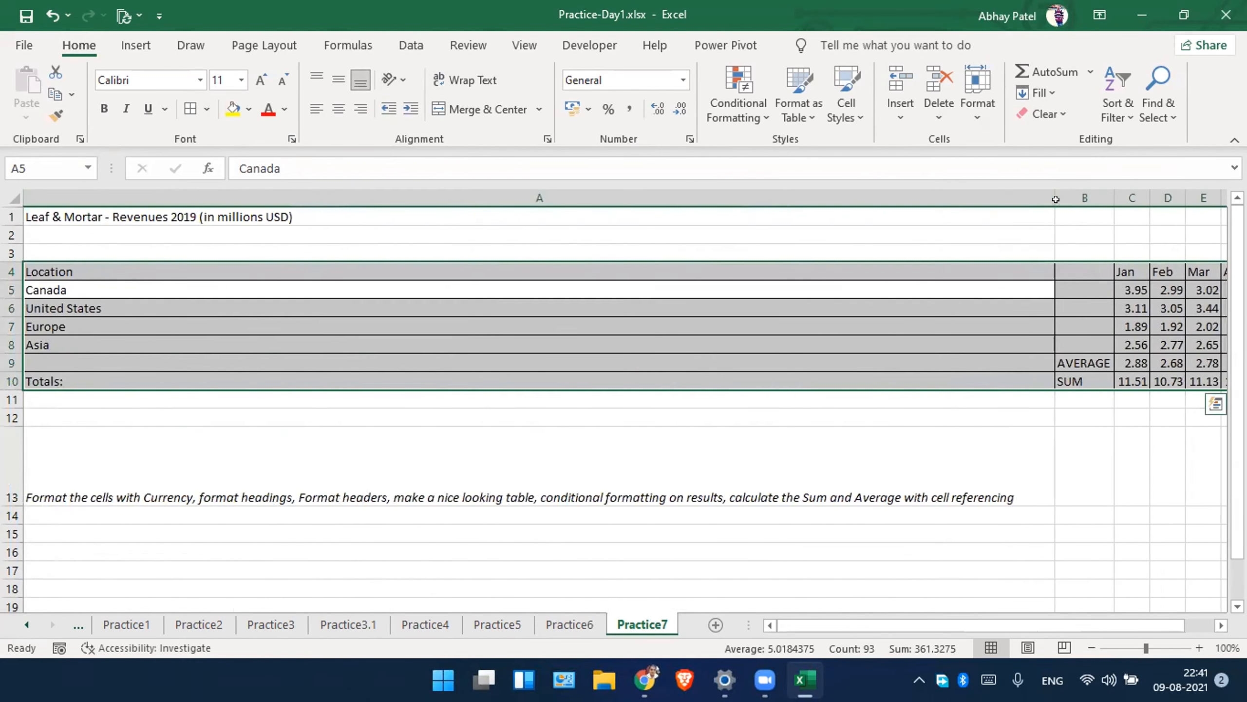
left_click_drag(1046, 194, 138, 269)
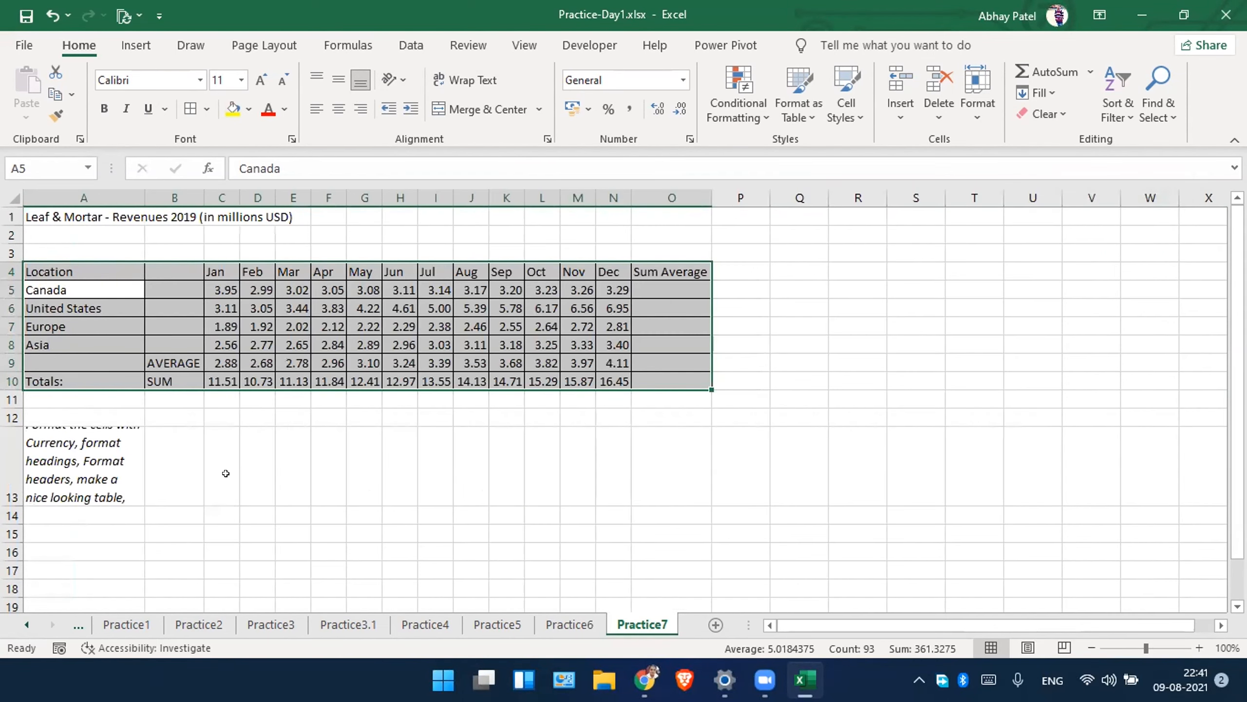